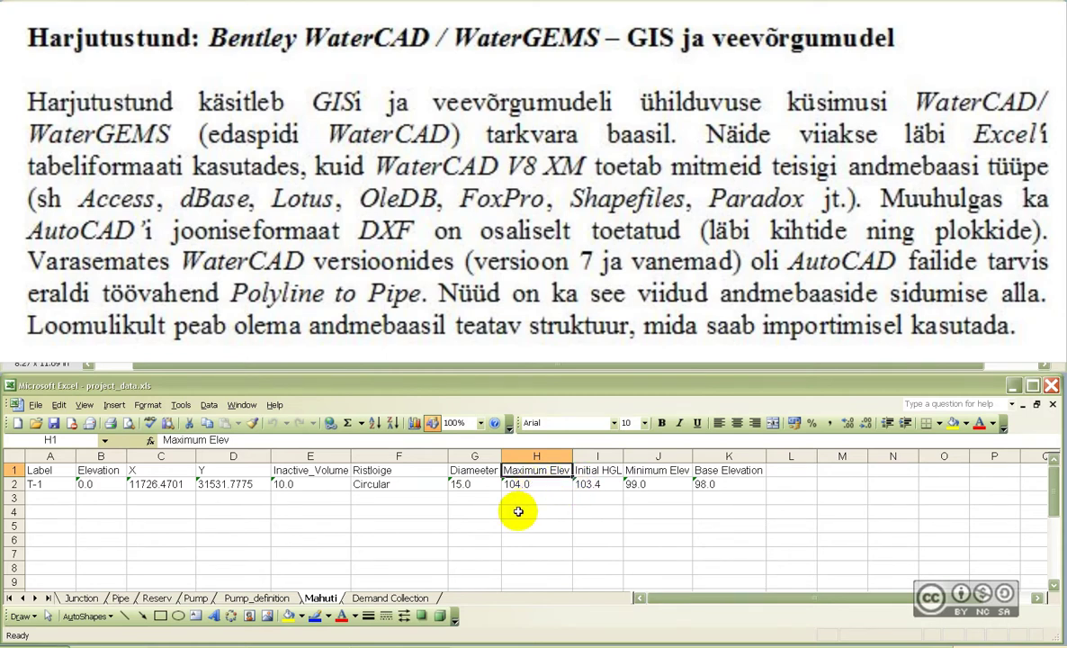
- Show the Demand Collection sheet of the project_data.xls workbook
click(368, 597)
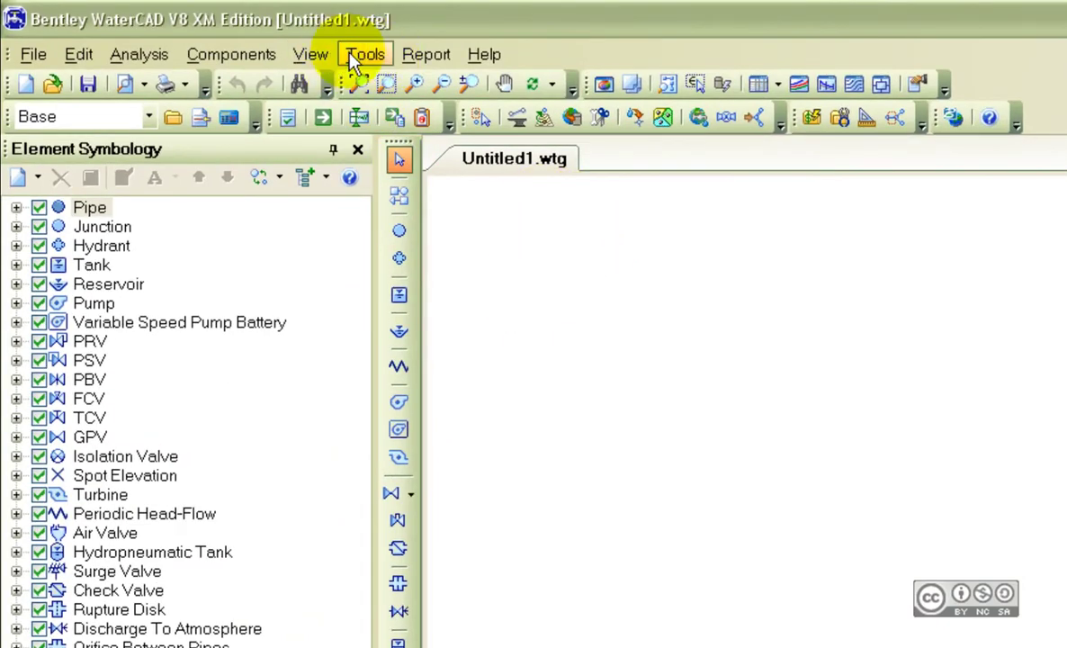
- Switch to Bentley WaterCAD and start a new ModelBuilder import setup
click(365, 56)
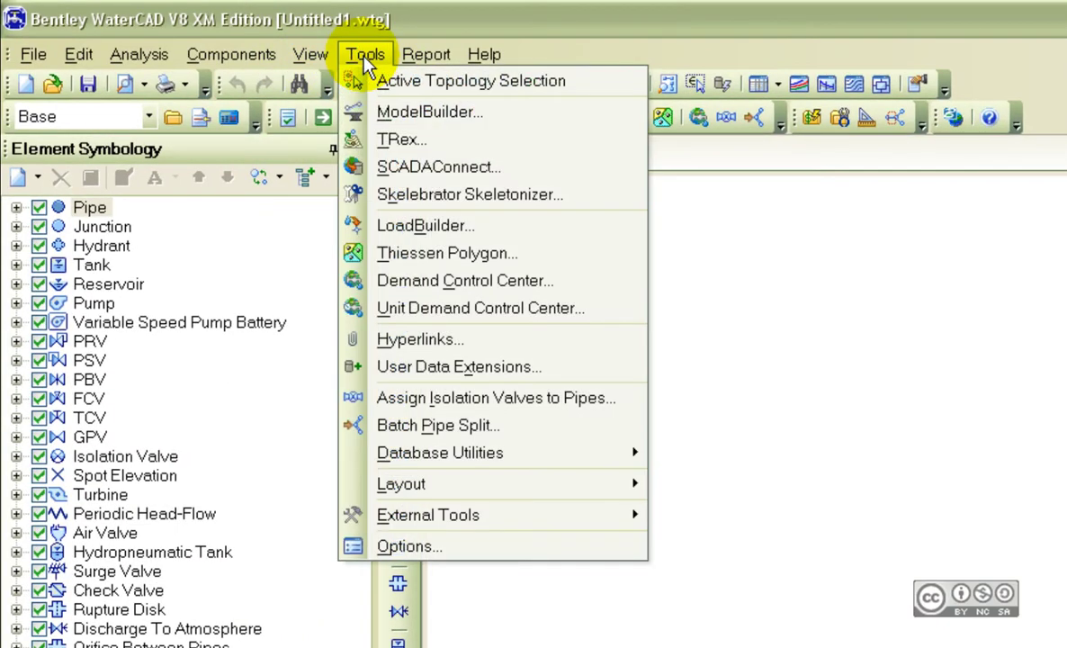
click(432, 114)
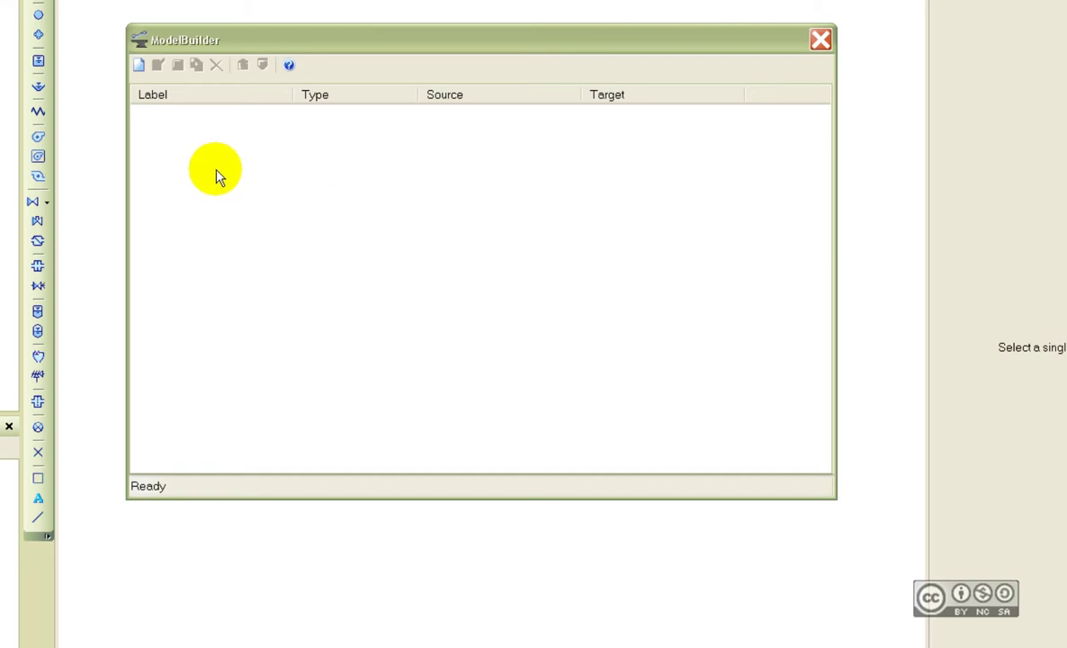
click(140, 69)
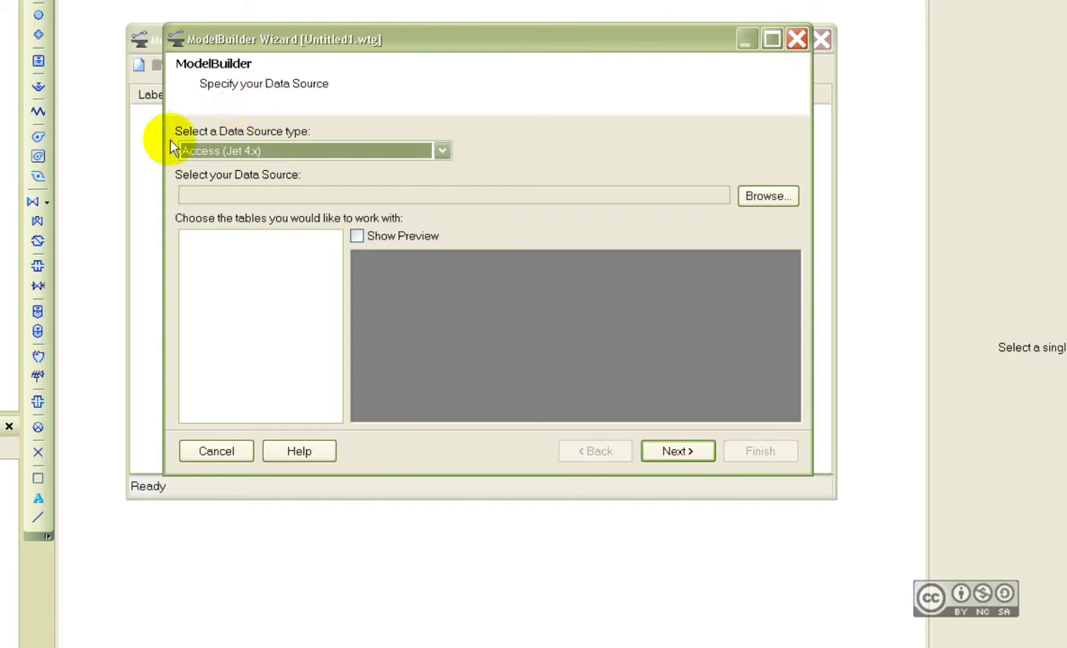
- Set the data source type to Excel 8.0 and load project_data.xls from the Tund_12 folder as the data source
click(259, 151)
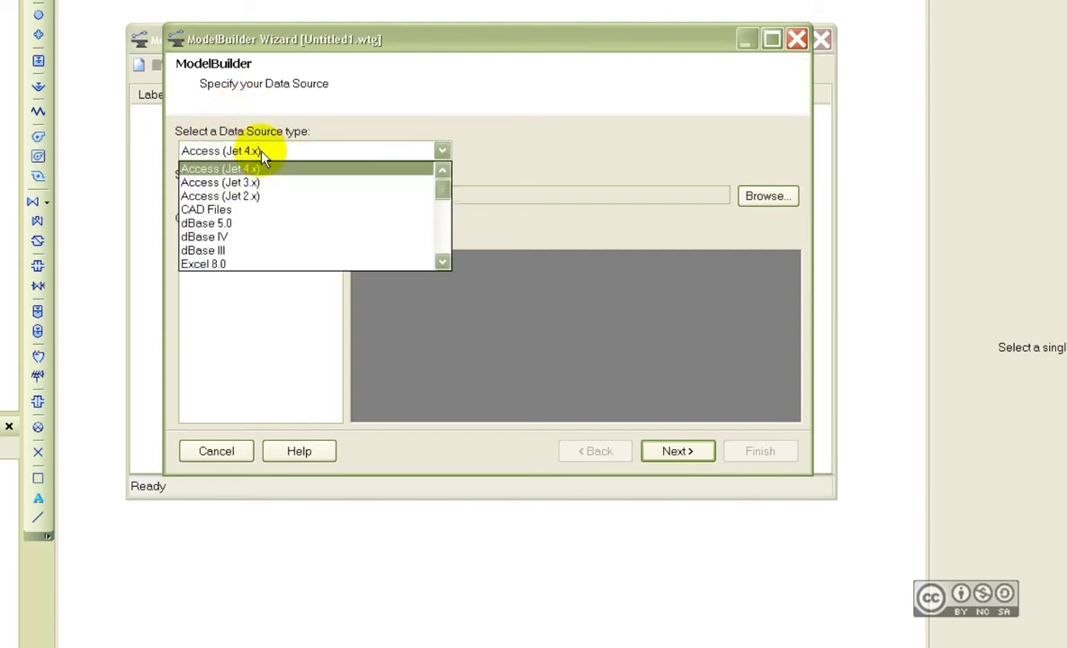
click(211, 264)
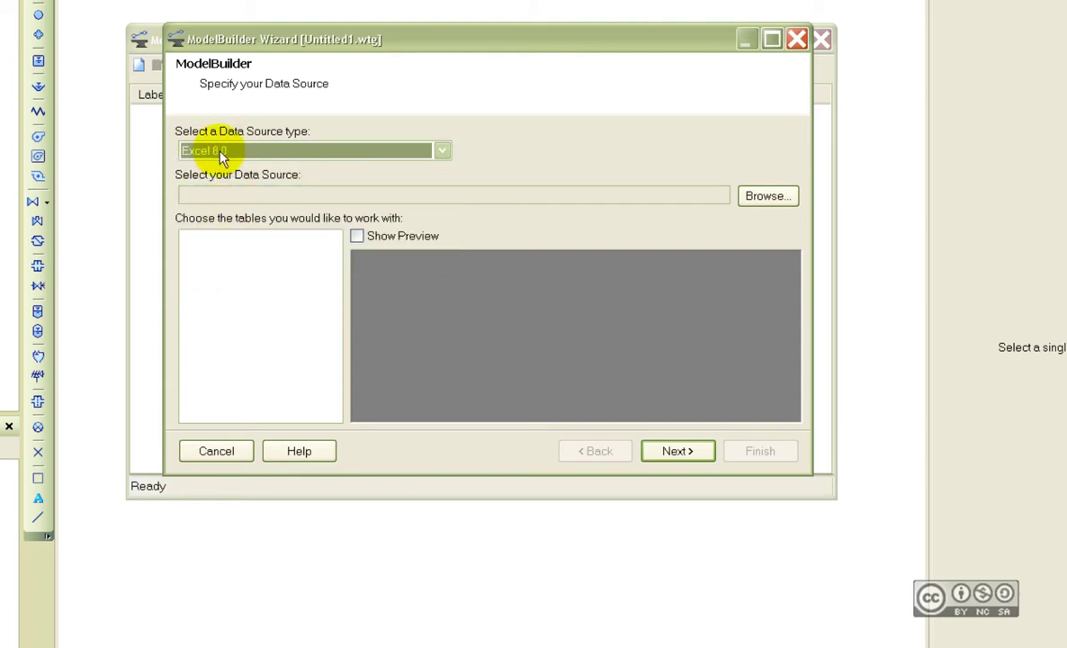
click(753, 196)
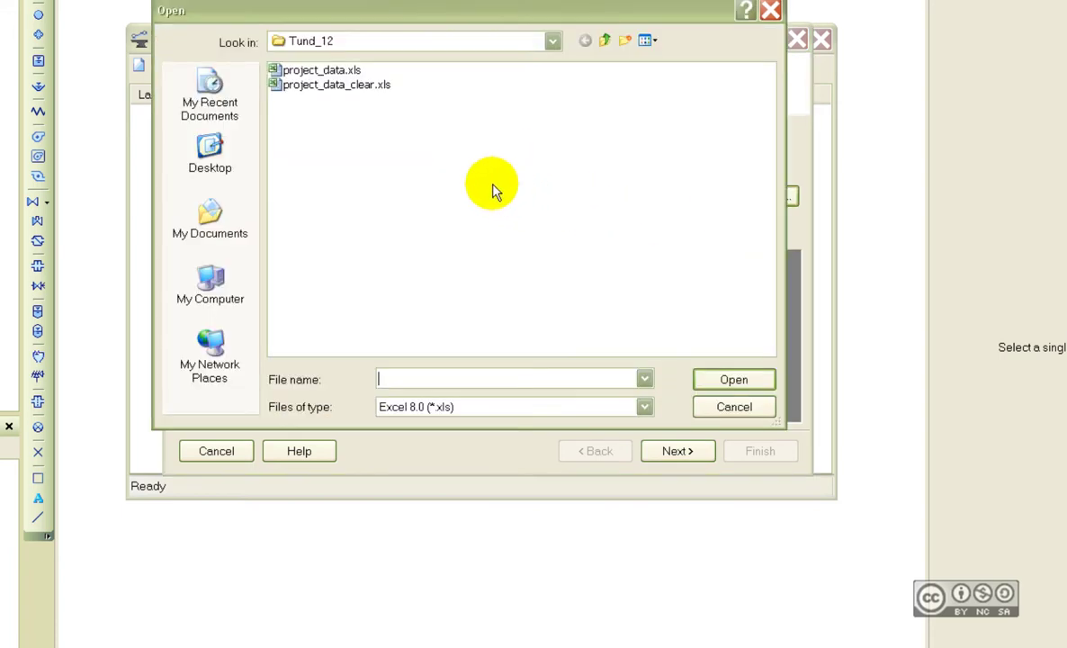
click(302, 70)
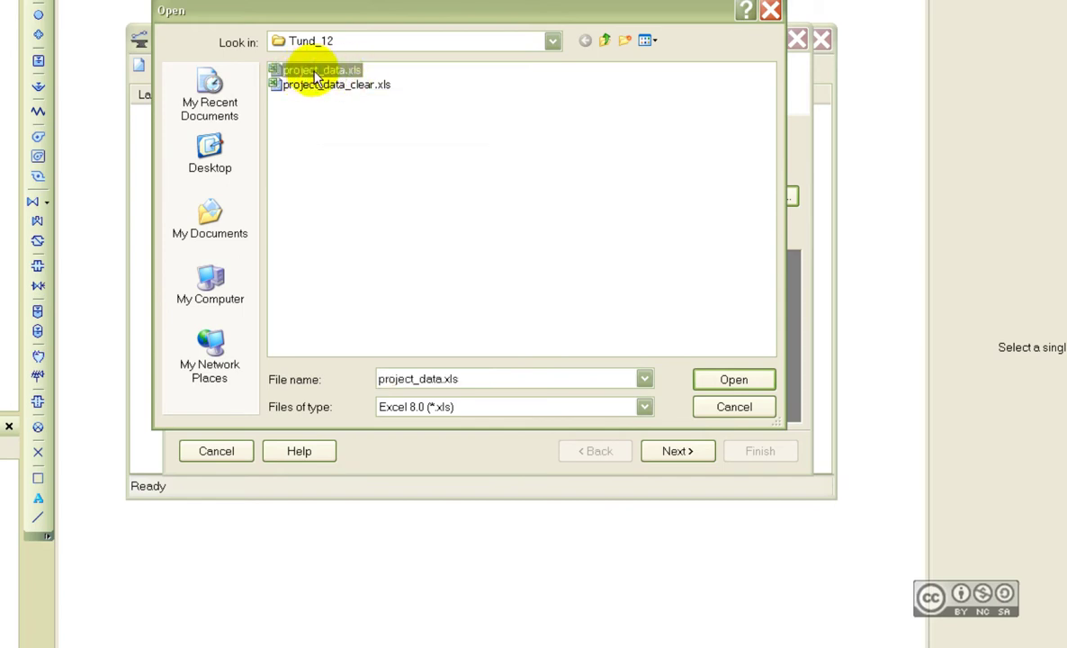
click(725, 379)
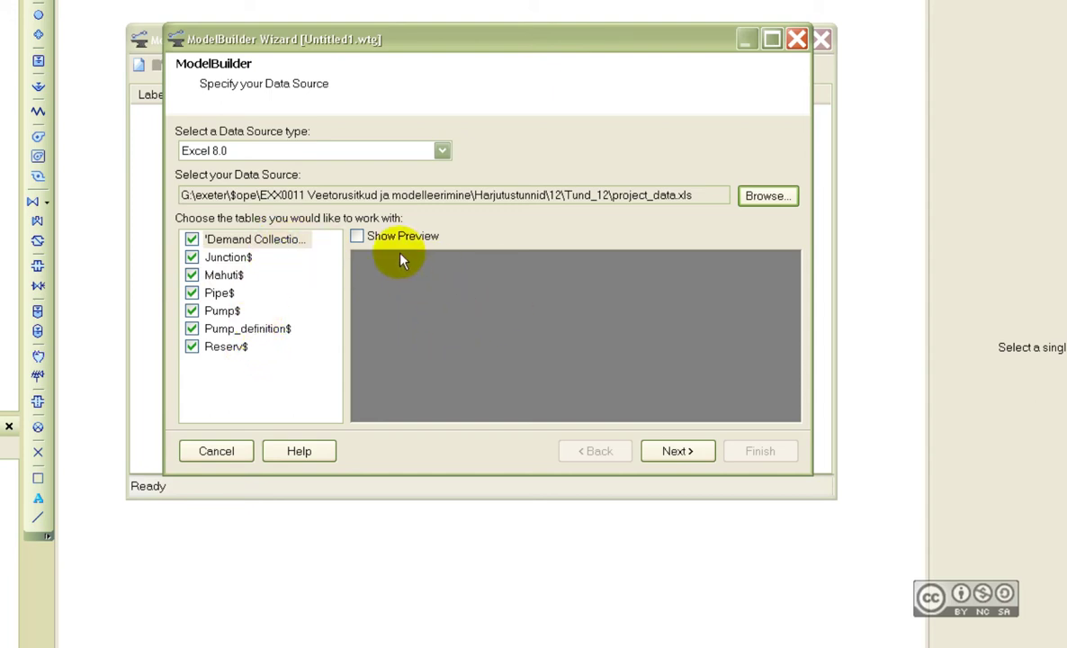
- Turn on the table preview and examine the Junction$, Mahuti$ and Demand Collection tables
click(357, 236)
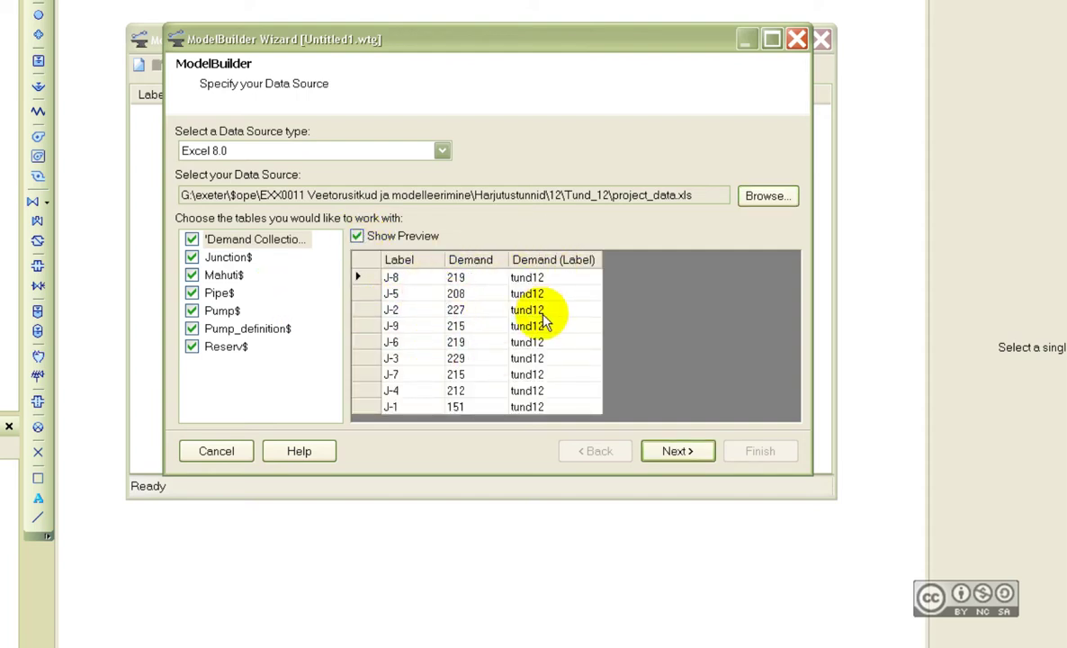
click(254, 262)
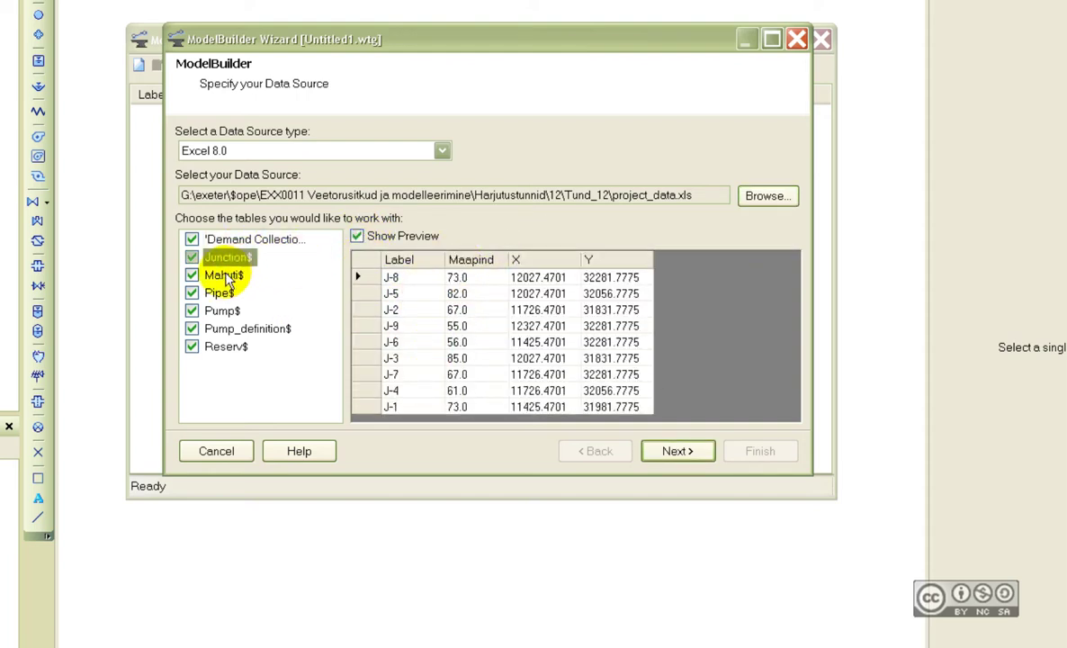
click(225, 274)
click(229, 240)
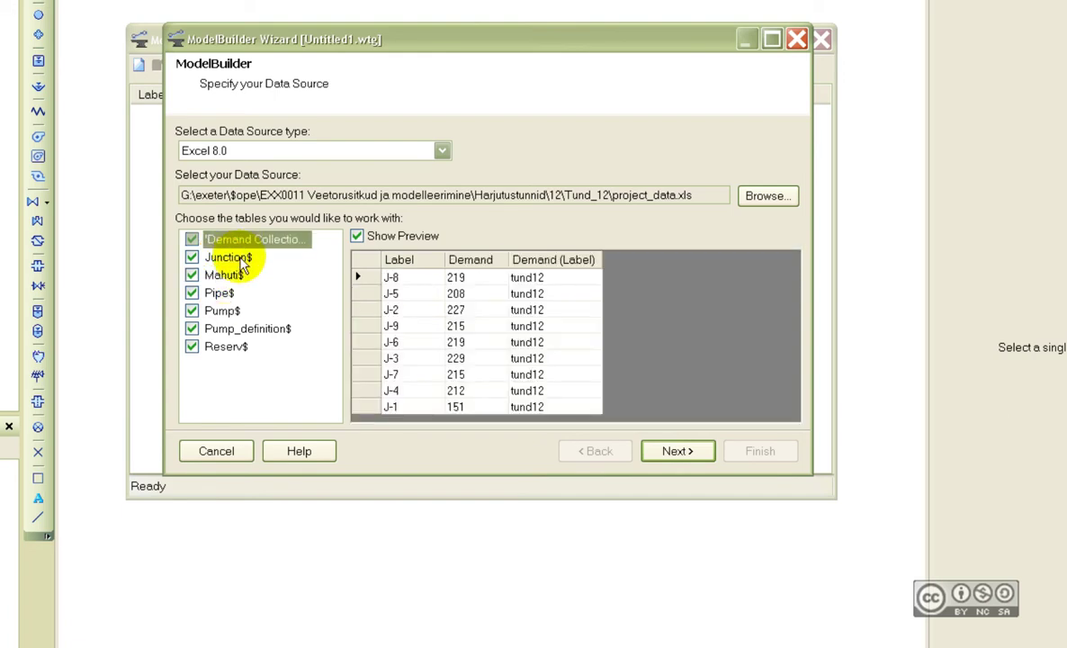
- Accept the selected tables, set the data source's coordinate unit to m, and continue to the field mappings
click(677, 450)
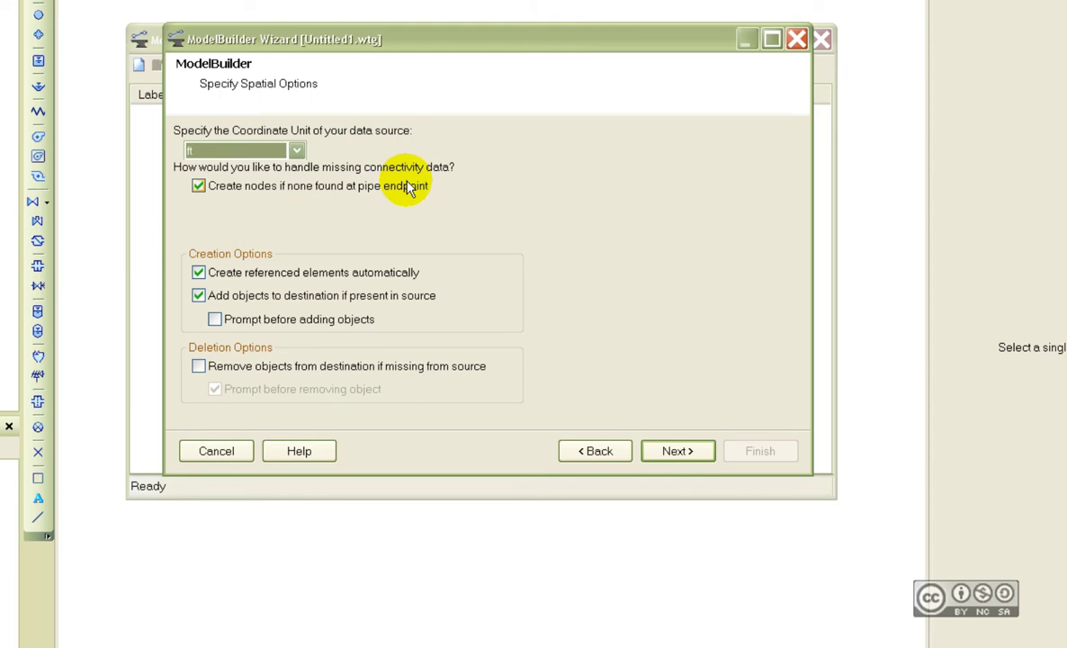
click(220, 149)
click(210, 236)
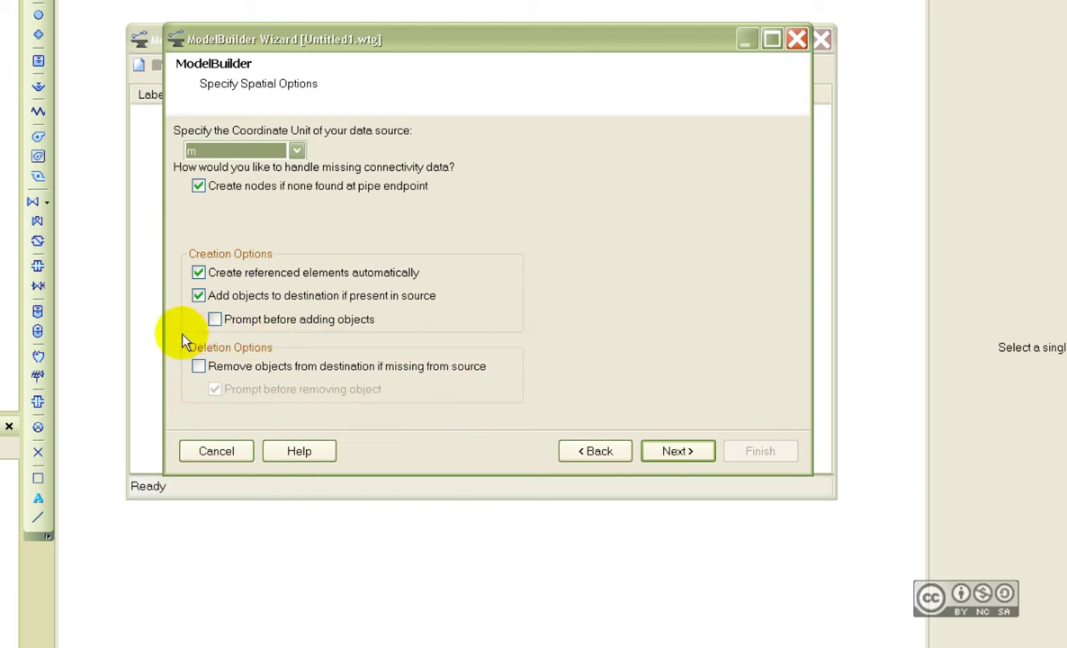
click(673, 453)
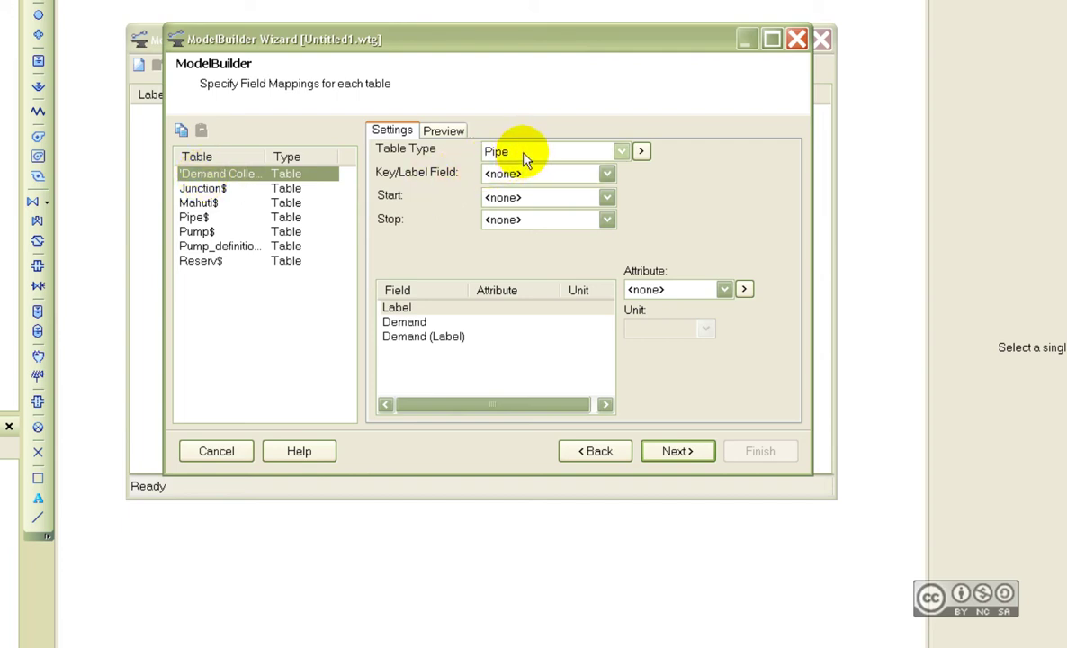
- Assign the Demand Collection table the type Junction, Demand Collection, and use Label as its key field
click(641, 151)
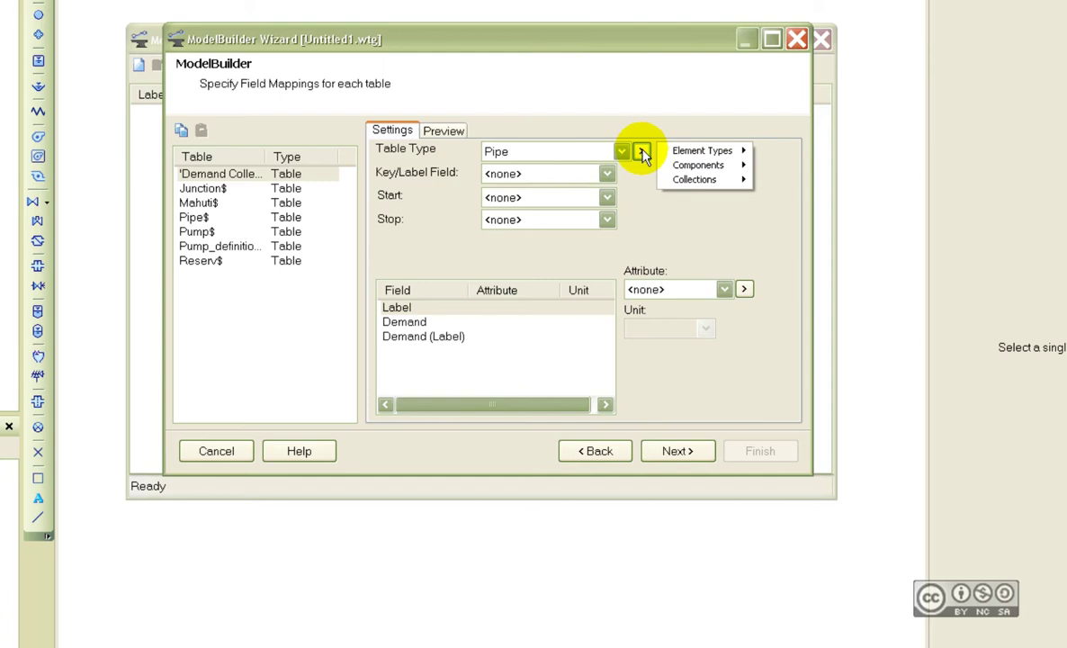
mouse_move(694, 179)
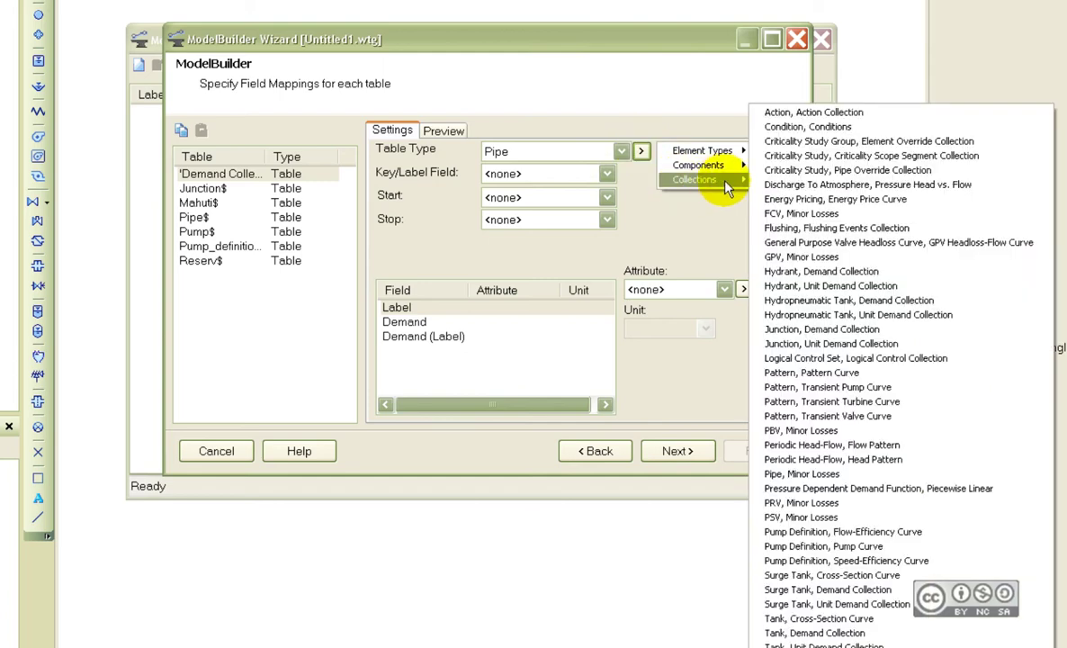
click(796, 329)
click(504, 174)
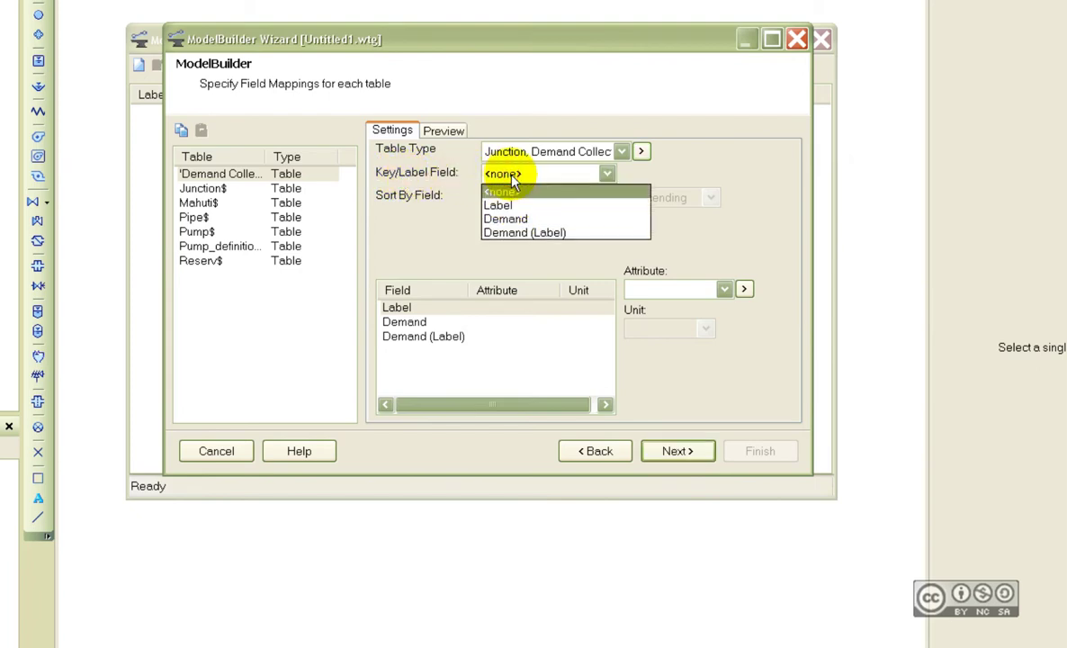
click(506, 206)
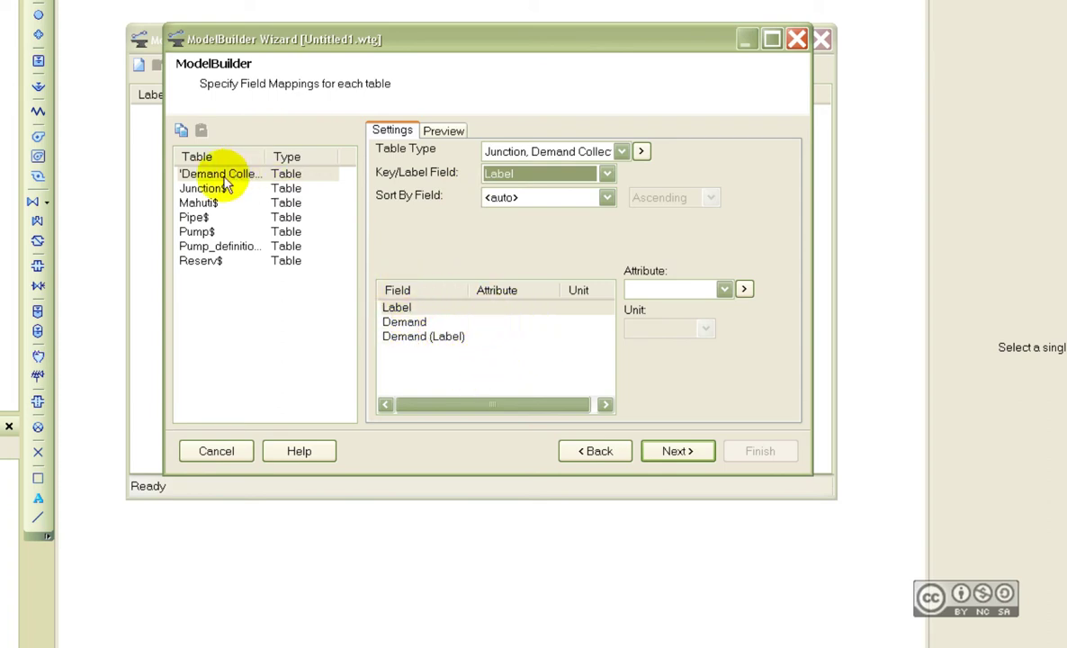
- Map the Demand field to the Demand (Base) attribute with the unit L/min
click(504, 321)
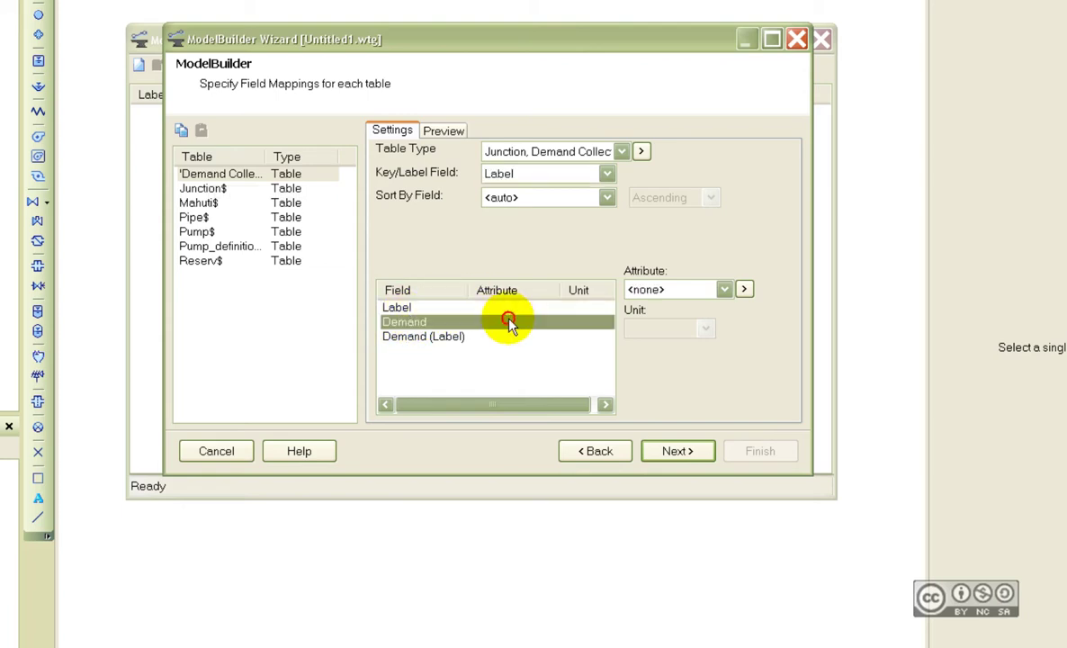
click(744, 289)
mouse_move(790, 297)
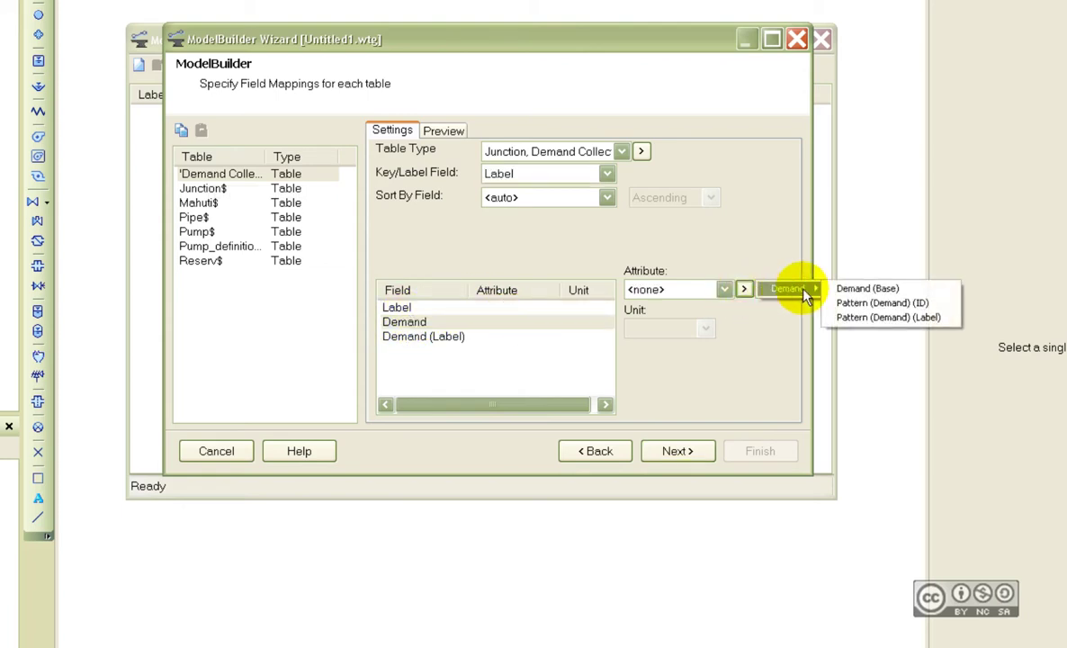
click(872, 289)
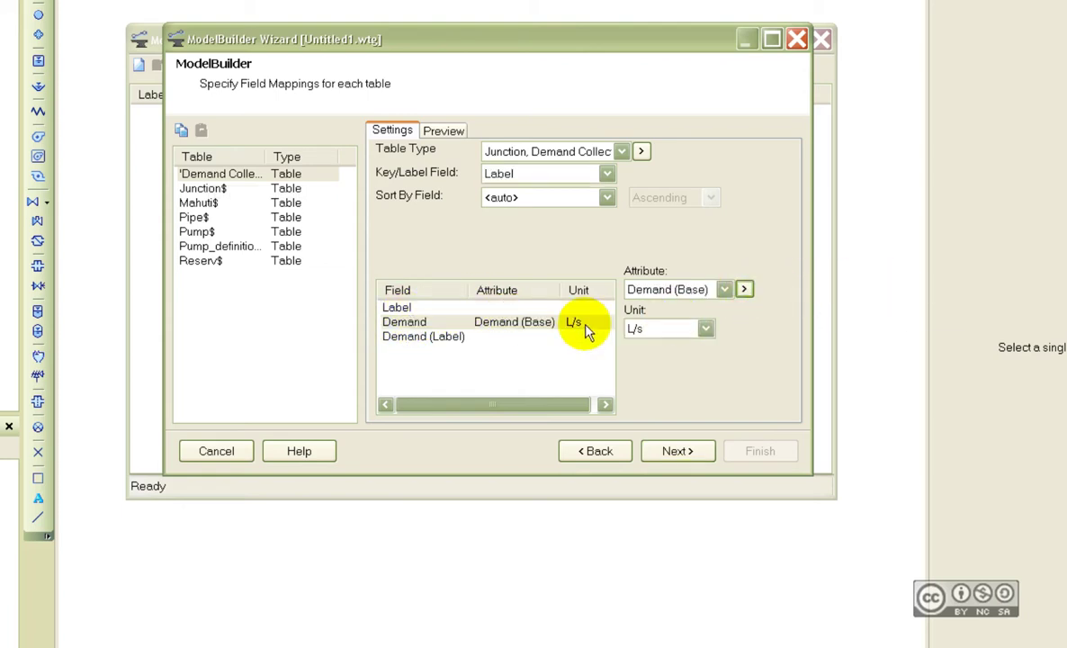
click(705, 328)
click(670, 387)
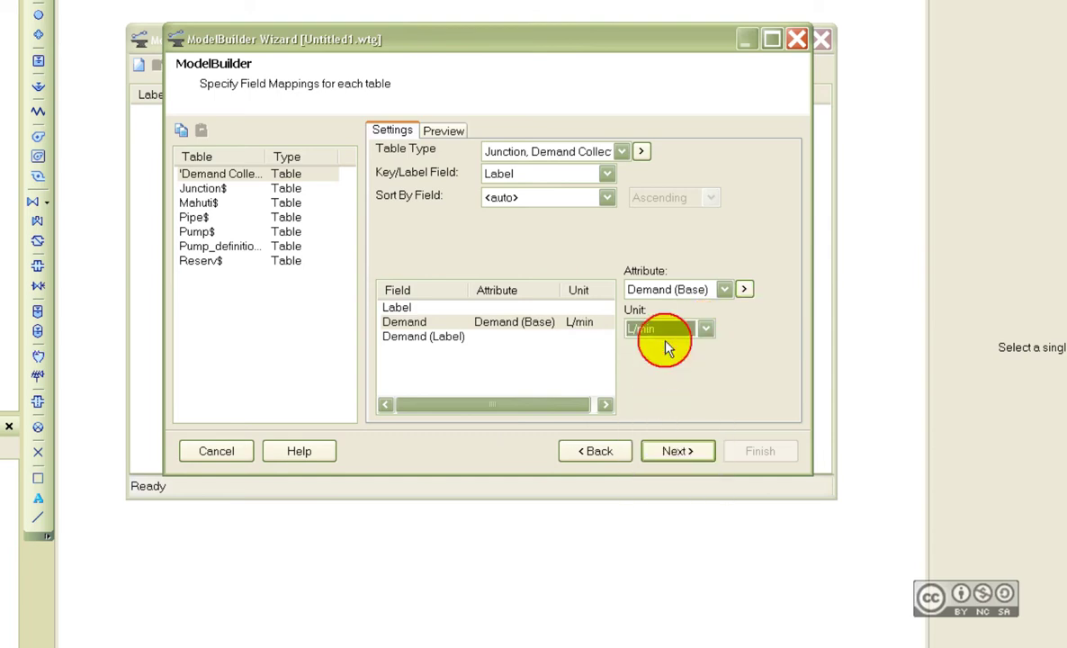
- Map the Demand (Label) field to the Pattern (Demand) (Label) attribute
click(515, 337)
click(743, 289)
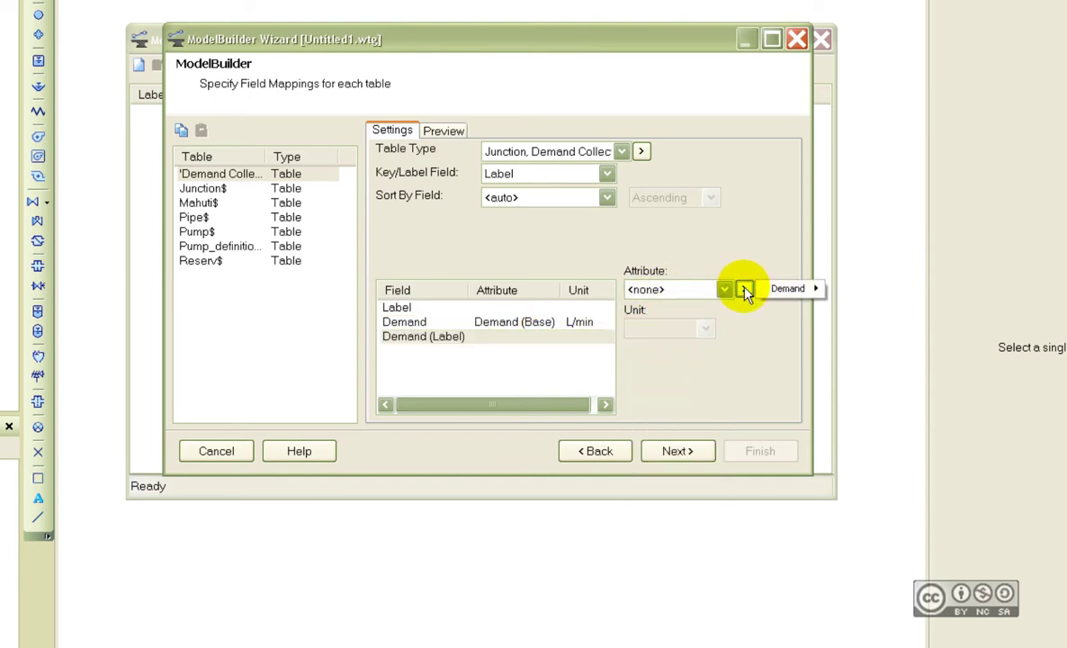
mouse_move(796, 294)
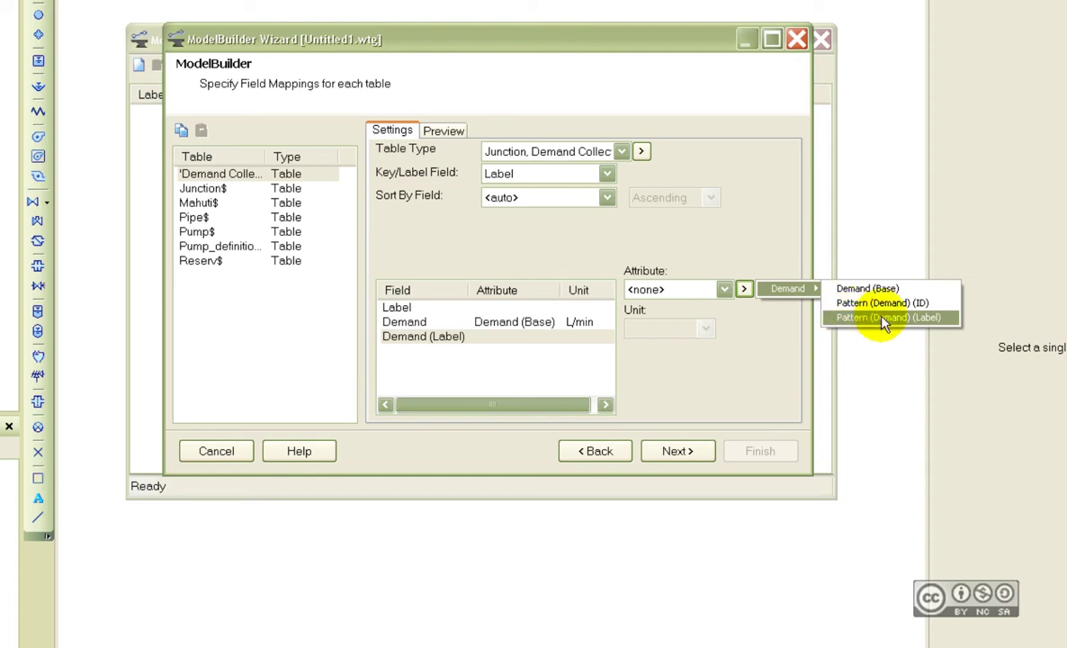
click(911, 318)
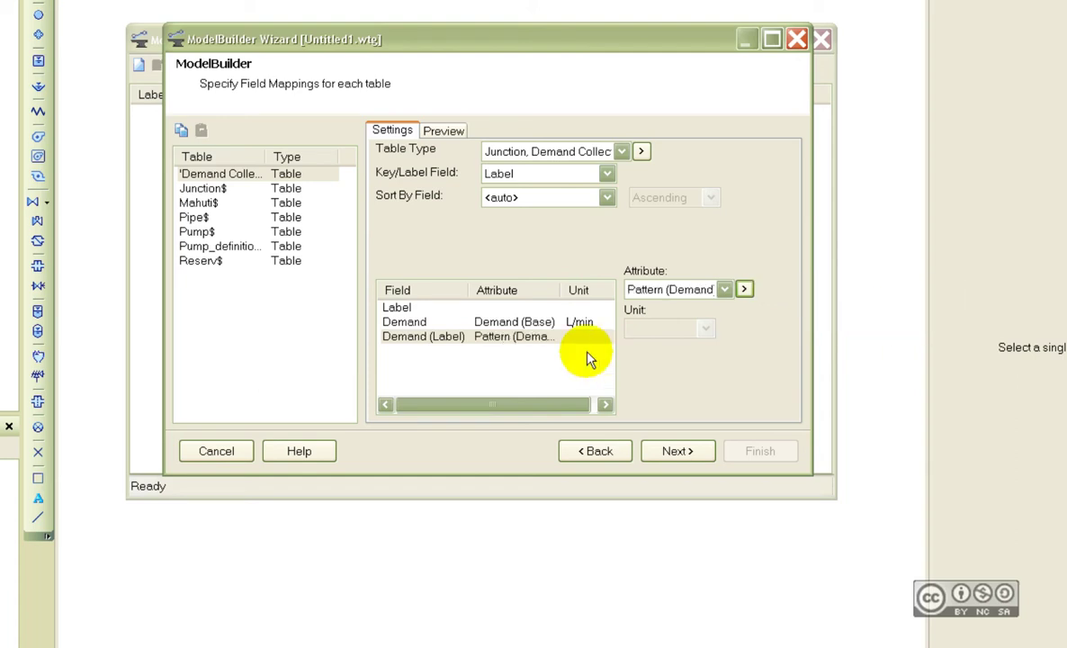
- Assign the Junction$ table the Junction element type, with Label as key field and X and Y as its coordinate fields
click(201, 189)
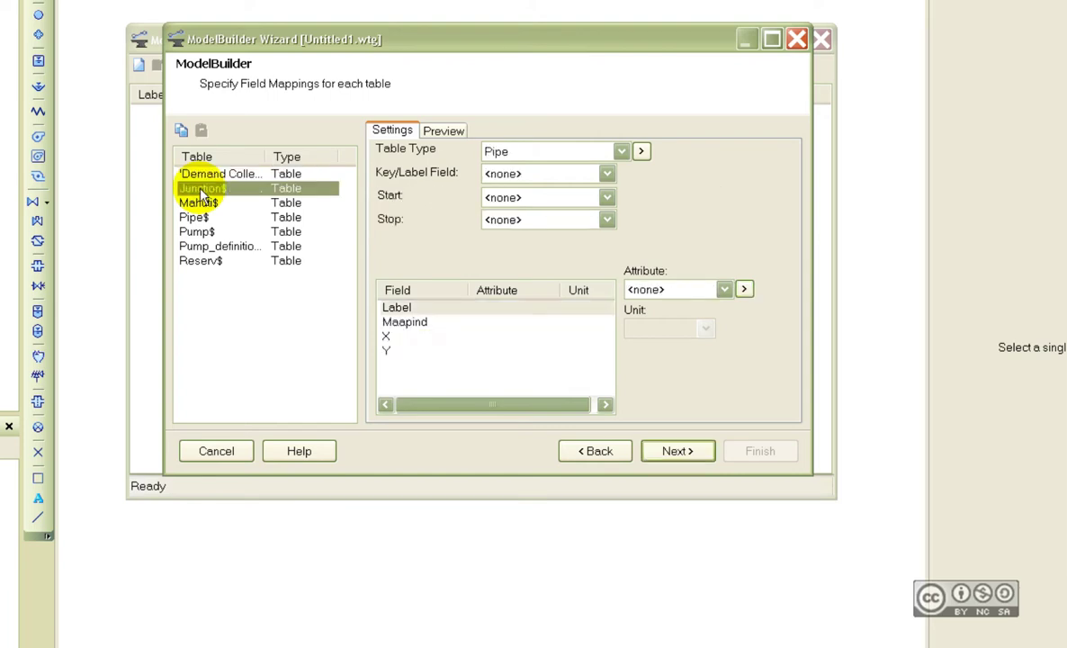
click(644, 153)
mouse_move(706, 153)
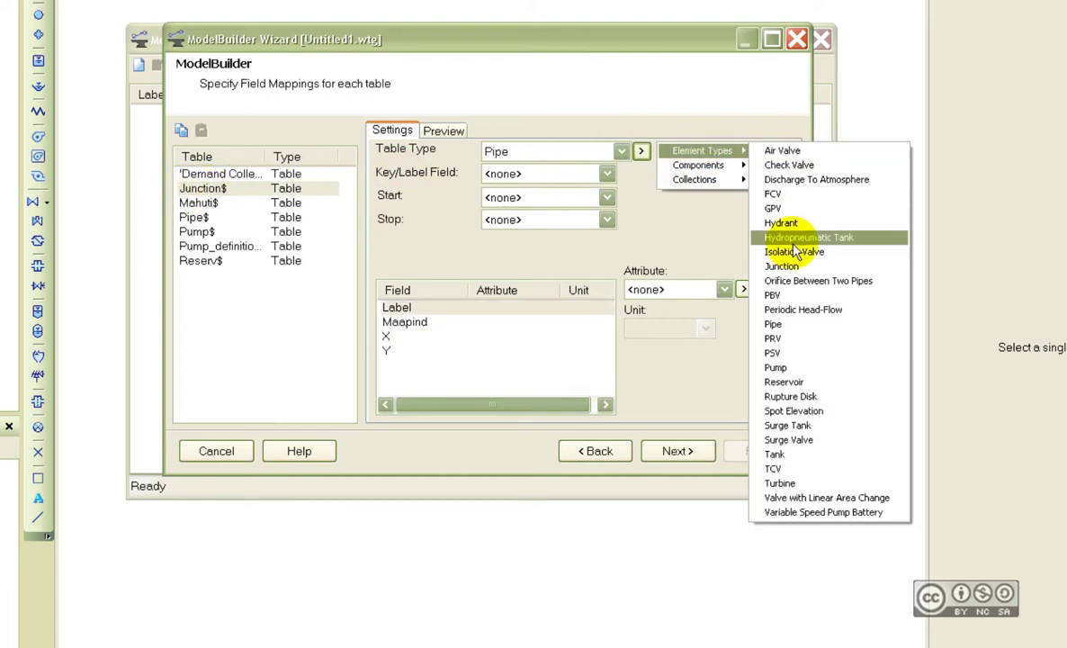
click(775, 266)
click(509, 174)
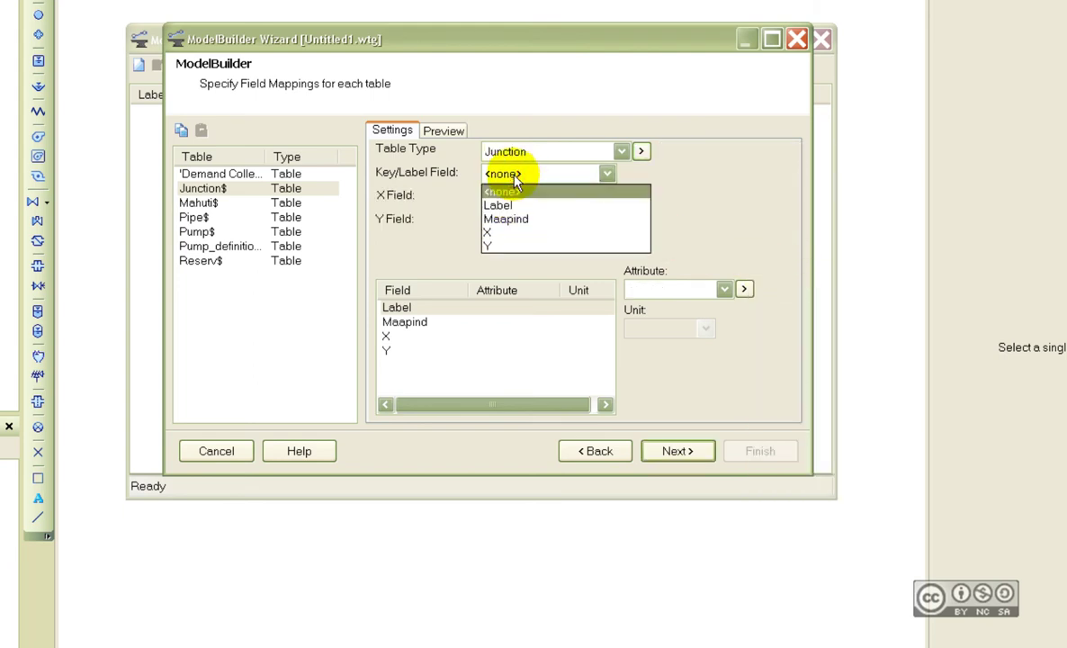
click(506, 205)
click(505, 197)
click(499, 256)
click(505, 219)
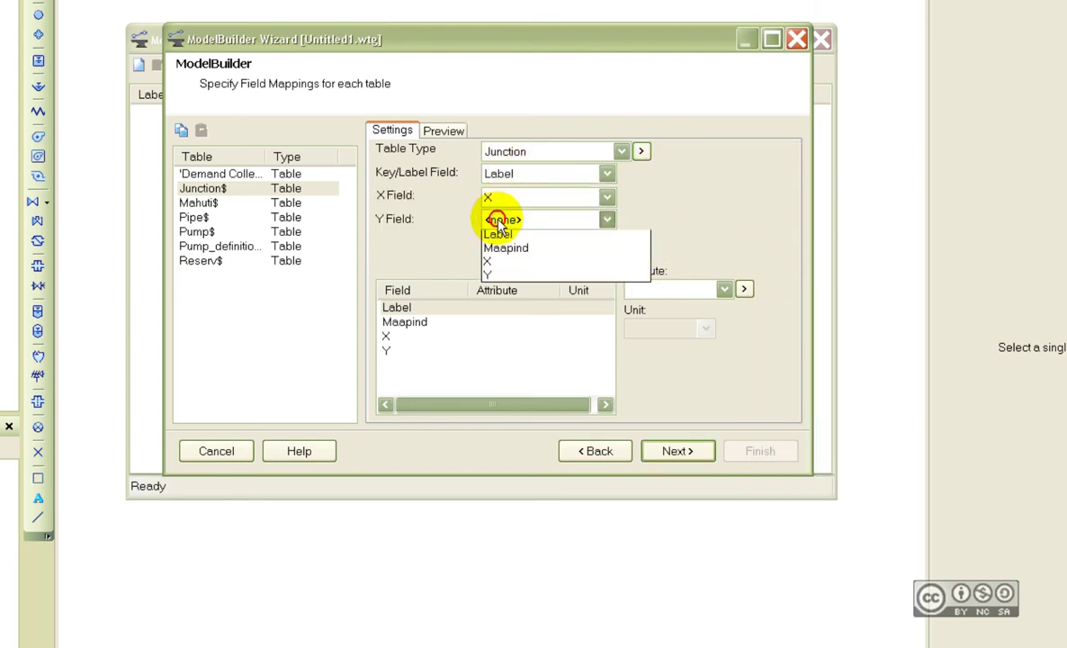
click(497, 292)
- Map the Junction$ table's Maapind field to the Elevation attribute in m
click(489, 322)
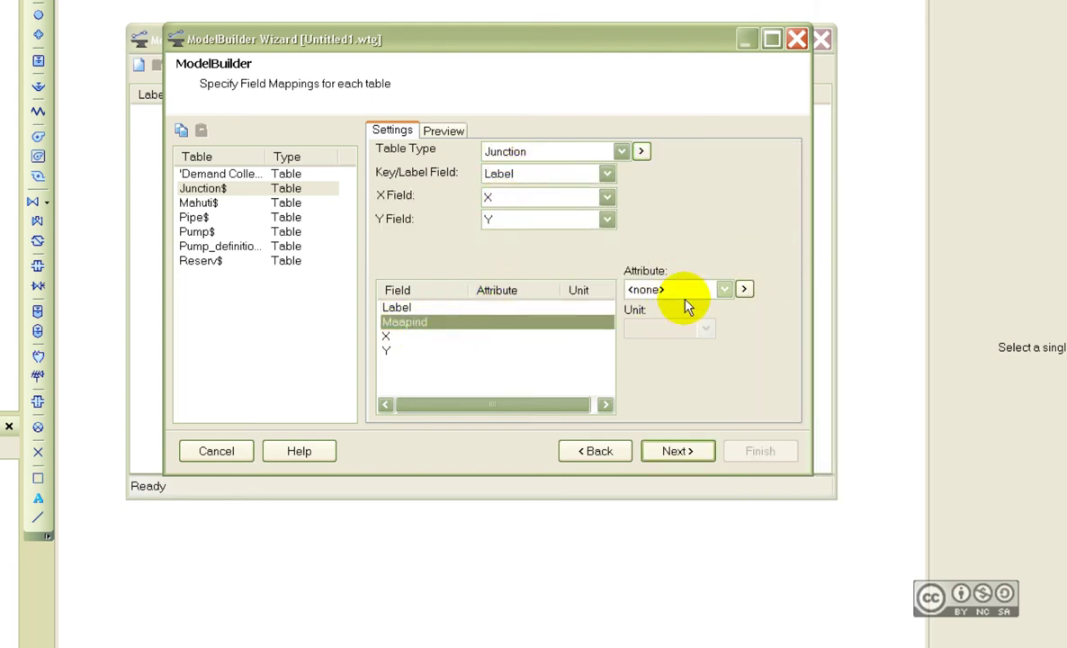
click(743, 289)
mouse_move(935, 346)
click(989, 361)
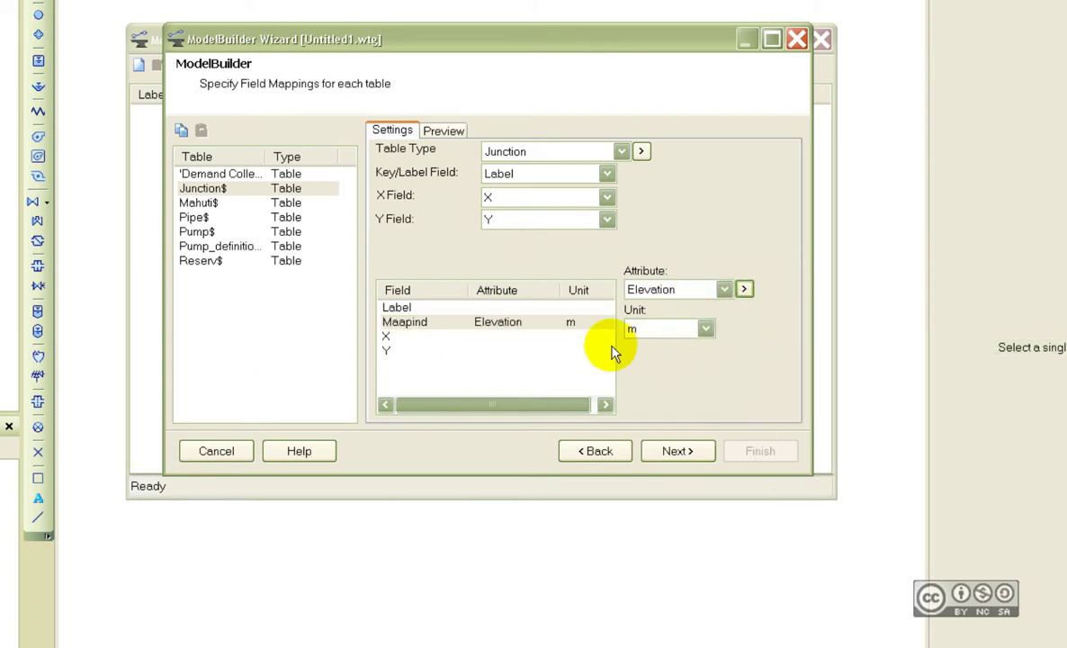
- Map the Junction$ table's X and Y fields to the X and Y geometry attributes
click(491, 336)
click(743, 288)
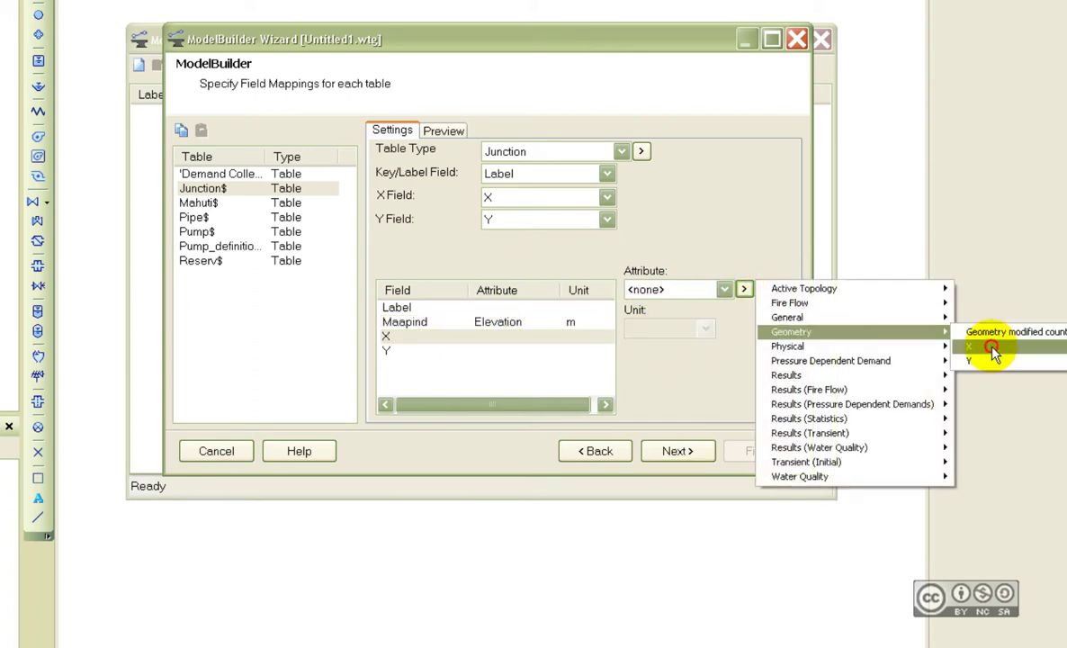
click(995, 349)
click(540, 351)
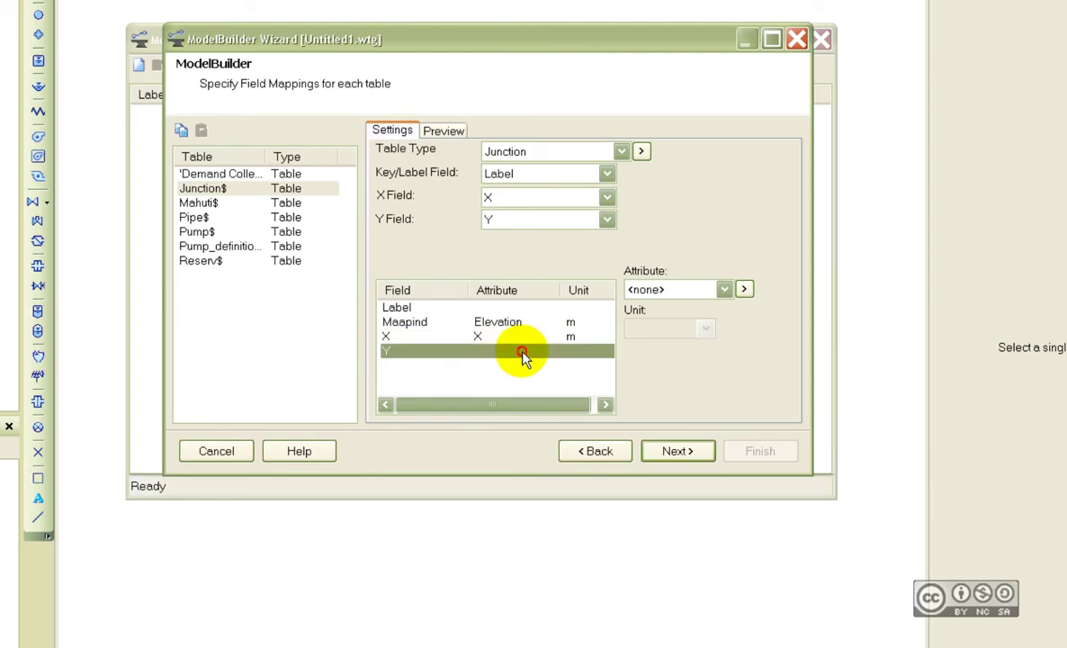
click(747, 289)
click(995, 364)
- Assign the Mahuti$ table the Tank element type, with Label as key field and X and Y as its coordinate fields
click(203, 205)
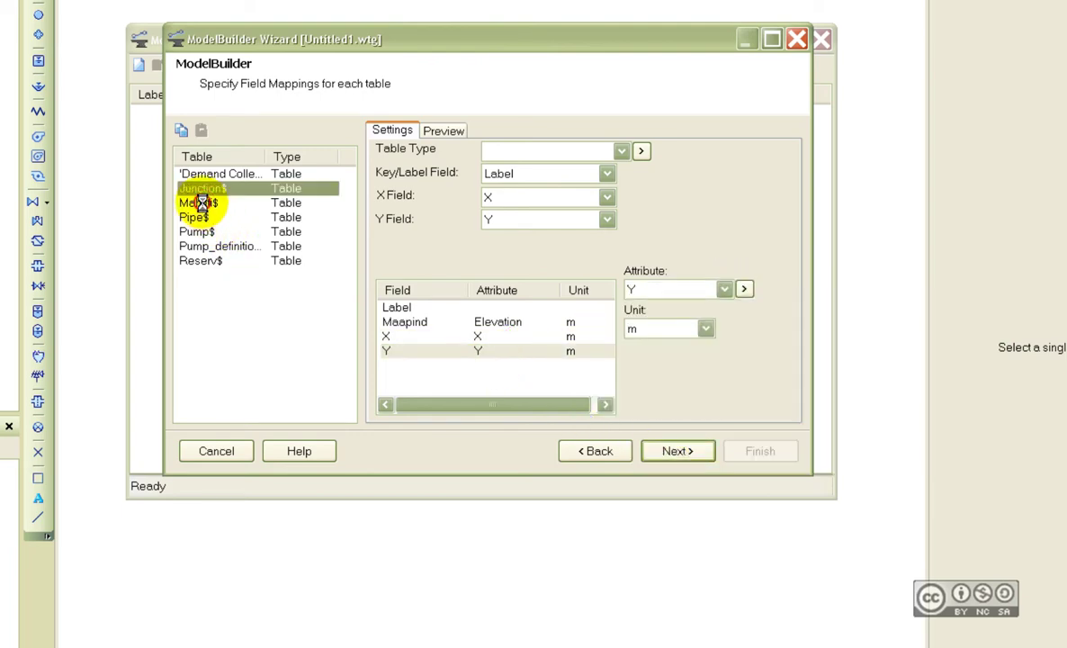
click(641, 152)
mouse_move(706, 151)
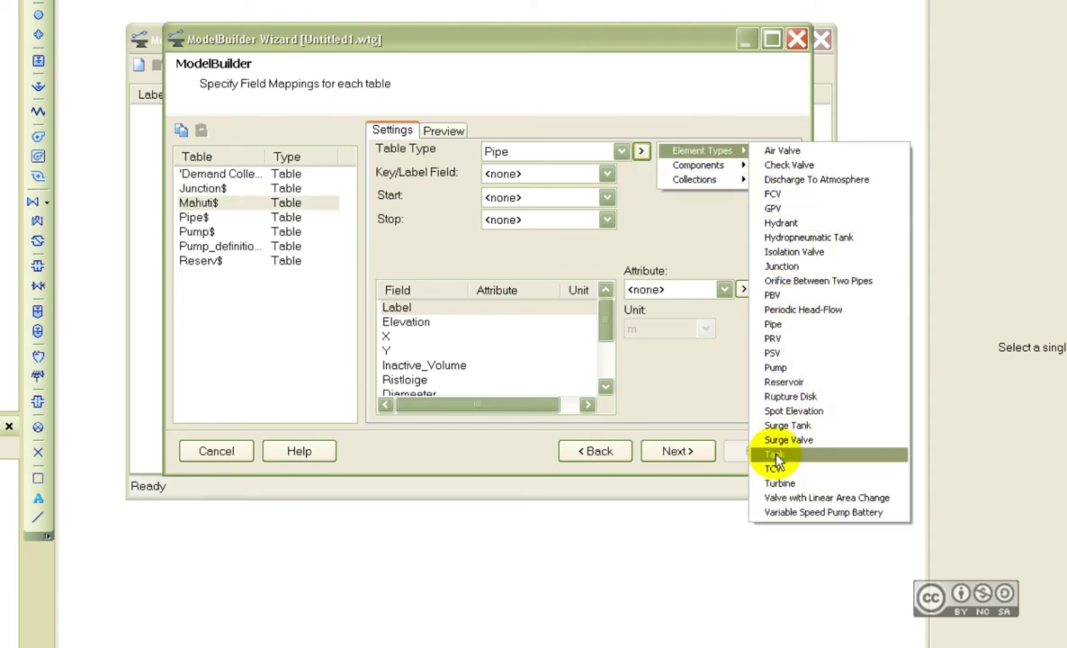
click(760, 508)
click(491, 175)
click(506, 203)
click(508, 198)
click(497, 256)
click(502, 220)
click(502, 293)
- Map the Mahuti$ table's Elevation field to the physical Elevation attribute in m
click(492, 321)
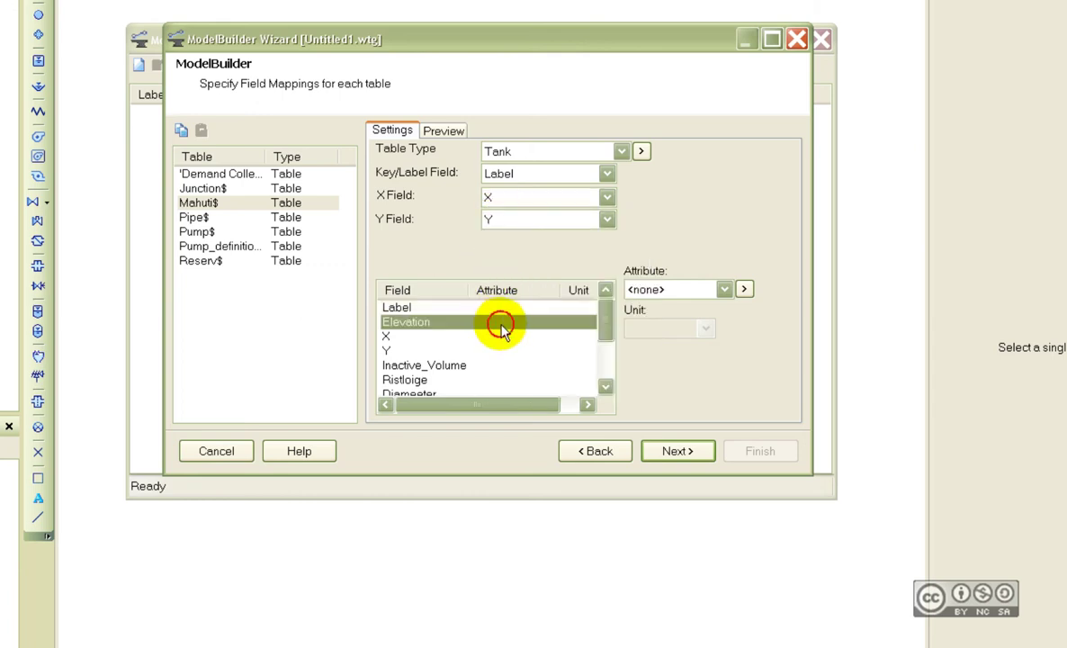
click(743, 288)
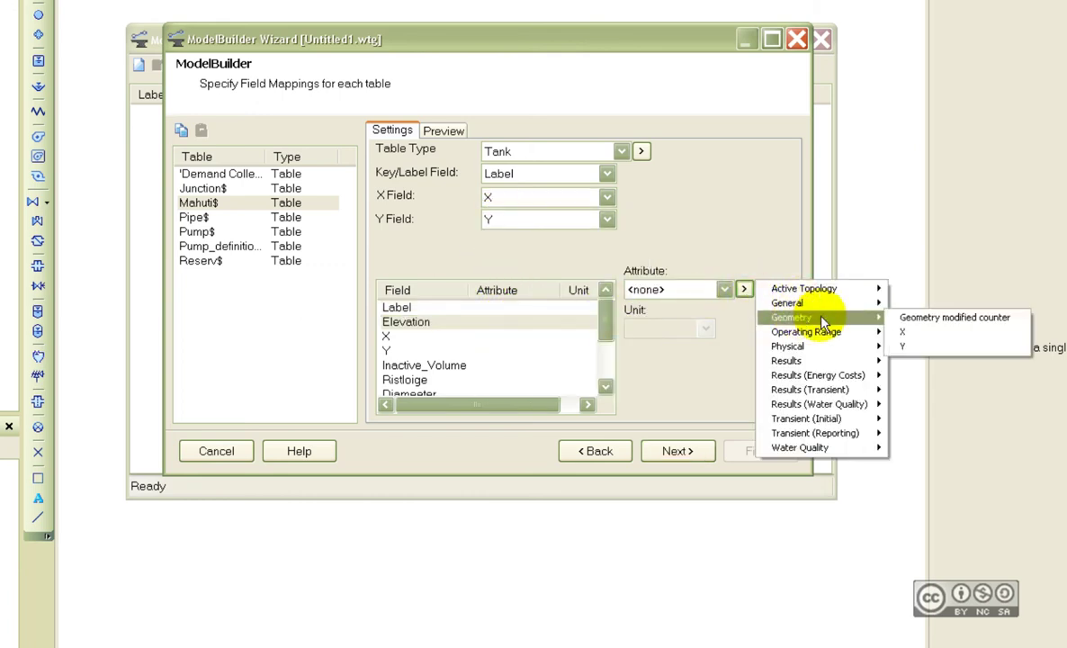
mouse_move(833, 346)
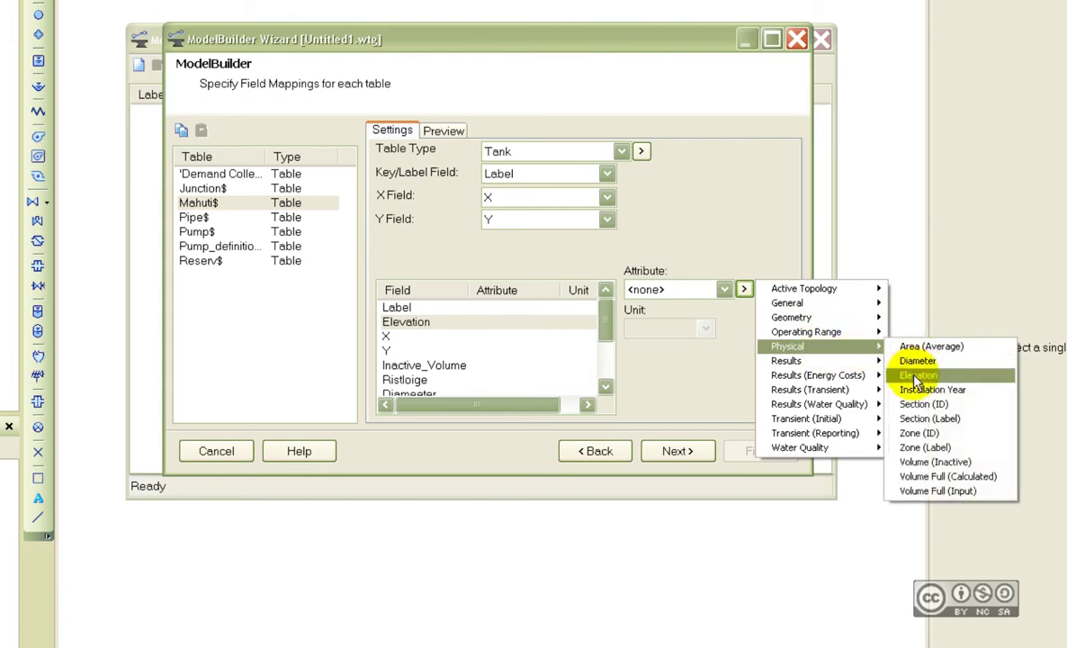
click(918, 375)
- Map the Mahuti$ table's X and Y fields to the X and Y geometry attributes
click(504, 337)
click(744, 290)
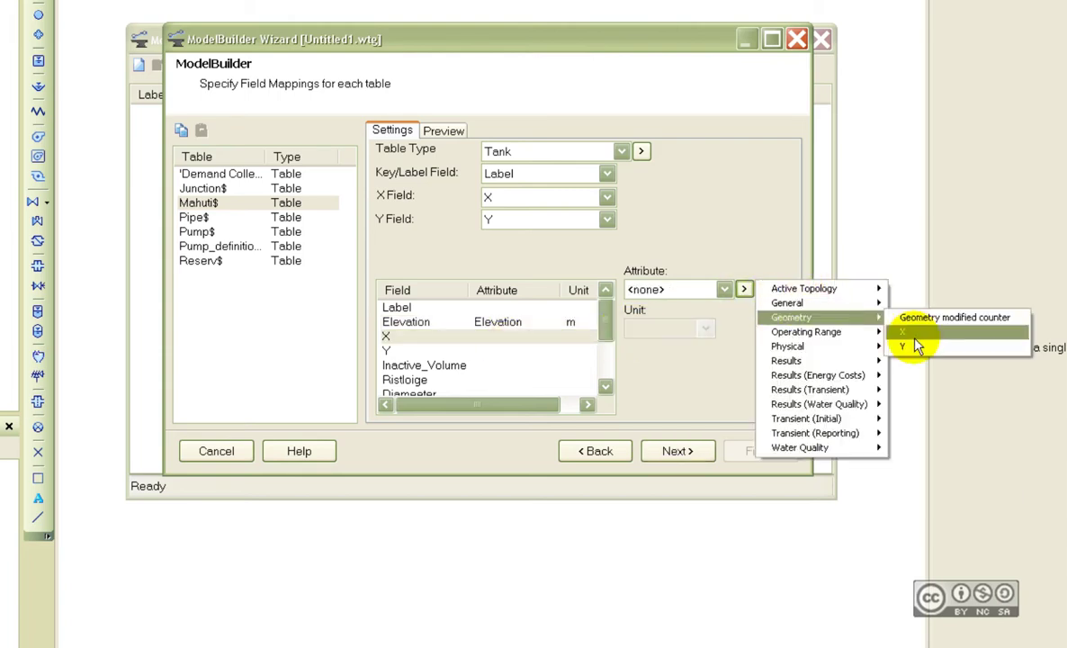
click(844, 313)
click(495, 350)
click(744, 289)
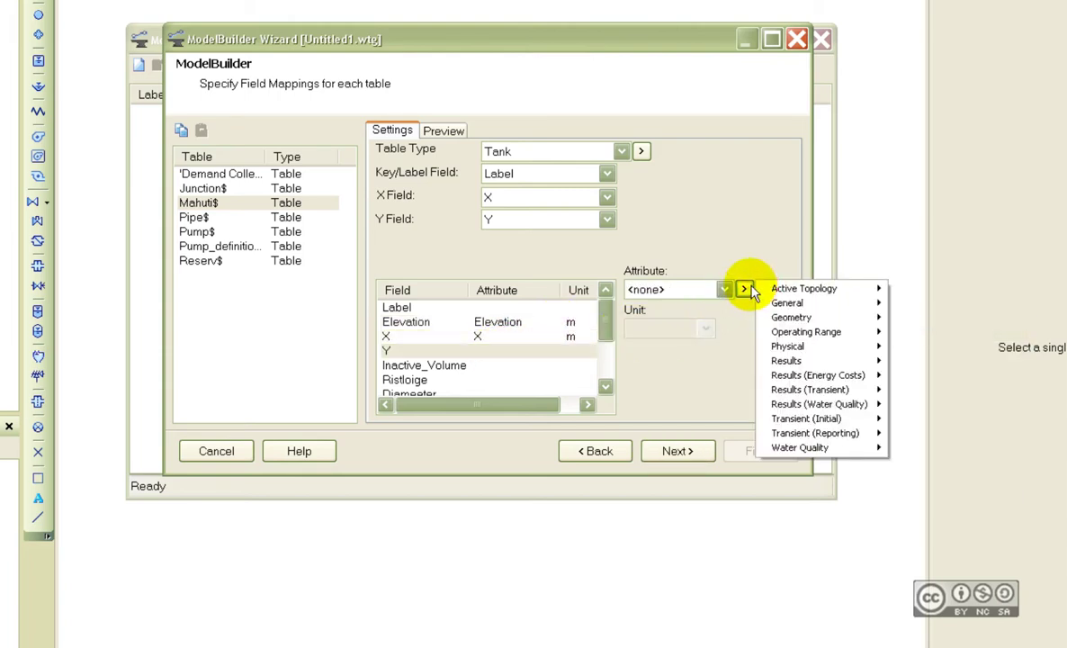
mouse_move(833, 320)
click(886, 339)
click(724, 290)
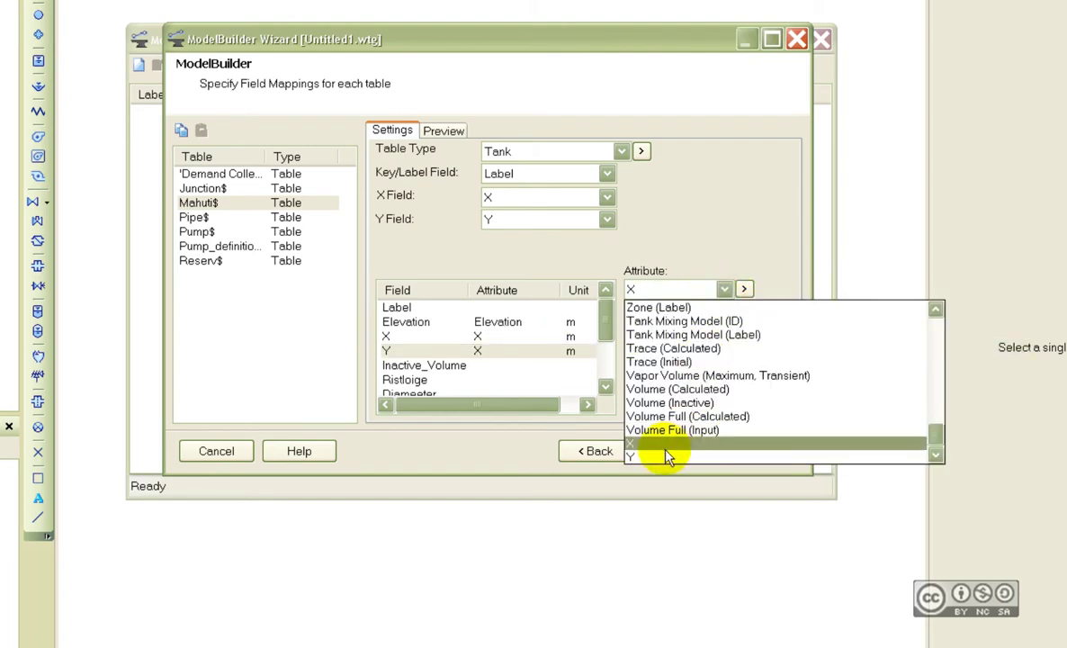
click(580, 427)
- Map the Mahuti$ table's Inactive_Volume field to the Volume (Inactive) attribute in ML
click(425, 366)
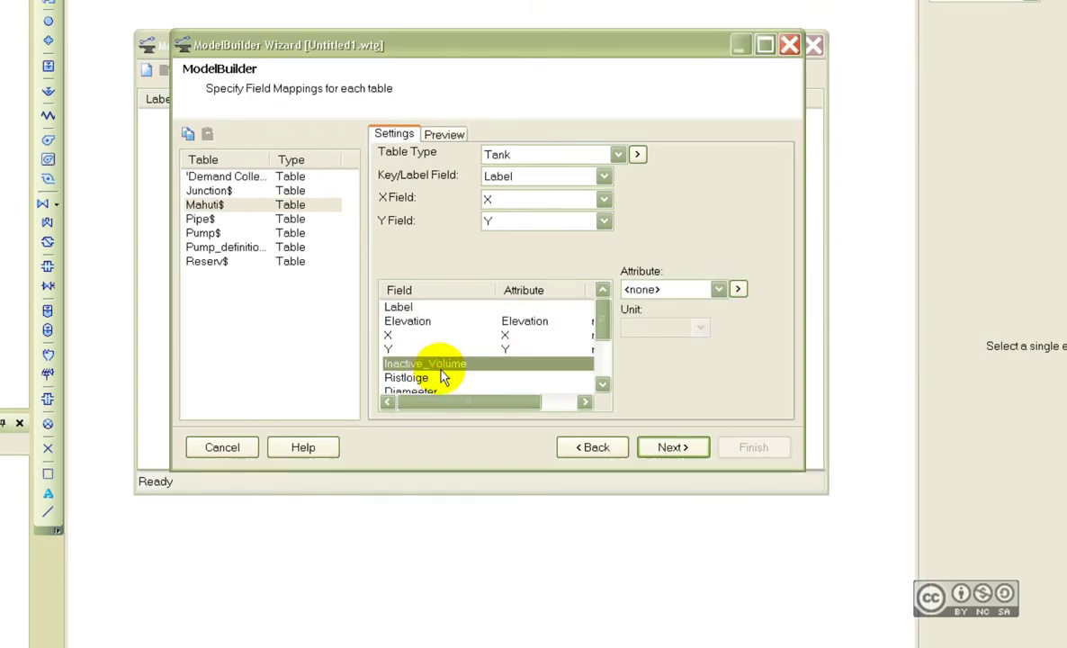
click(737, 289)
mouse_move(765, 345)
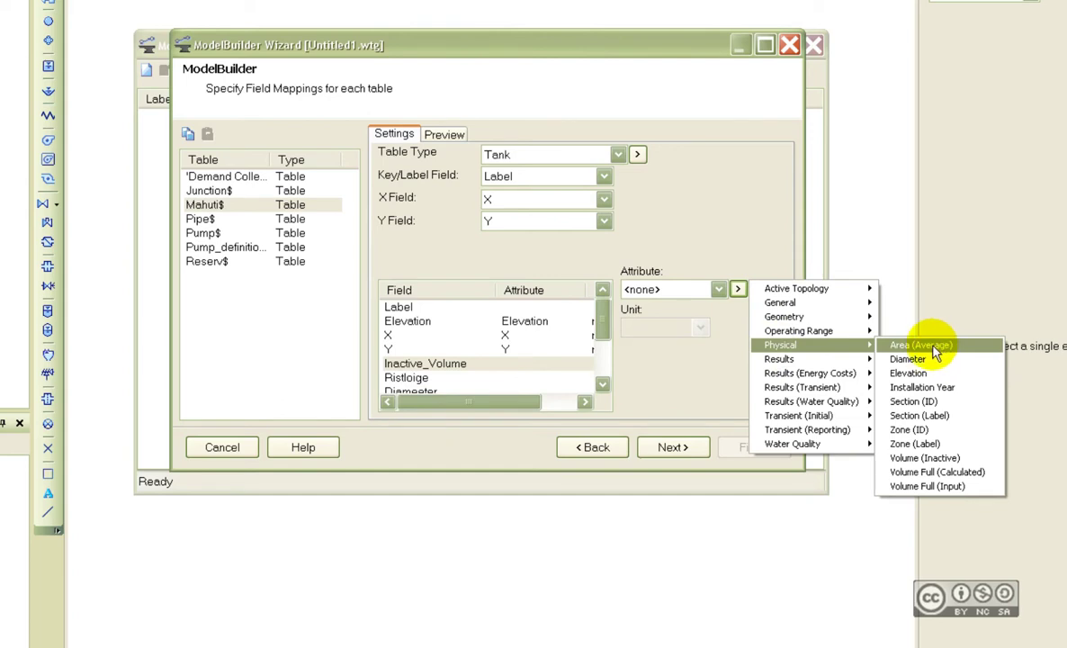
click(914, 462)
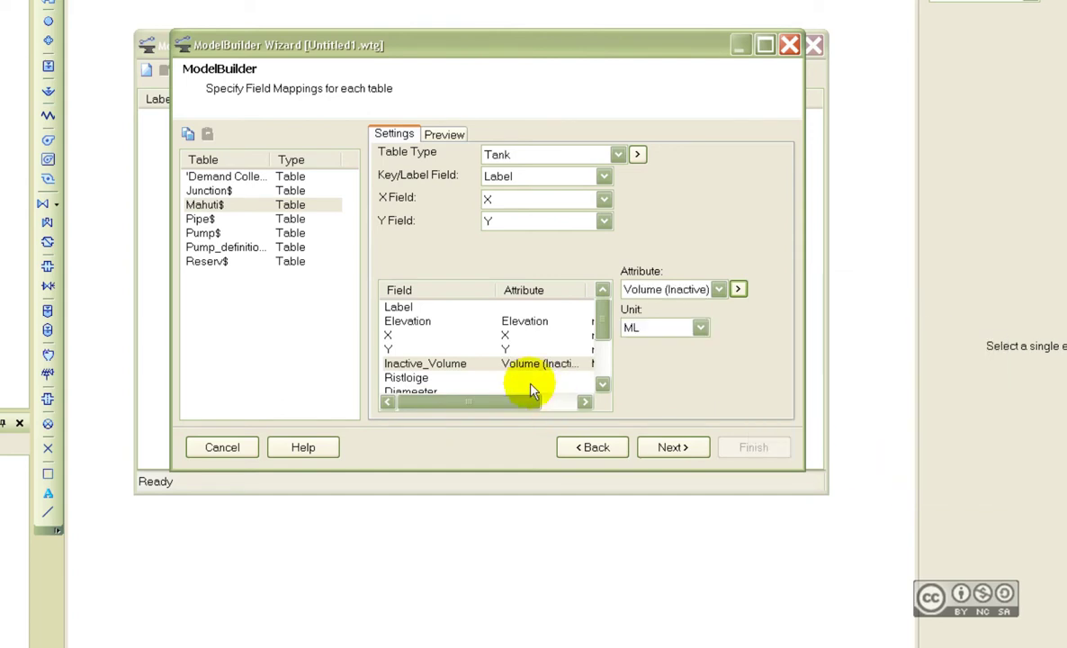
- Map the Mahuti$ table's Ristloige field to the Section (Label) attribute
click(600, 342)
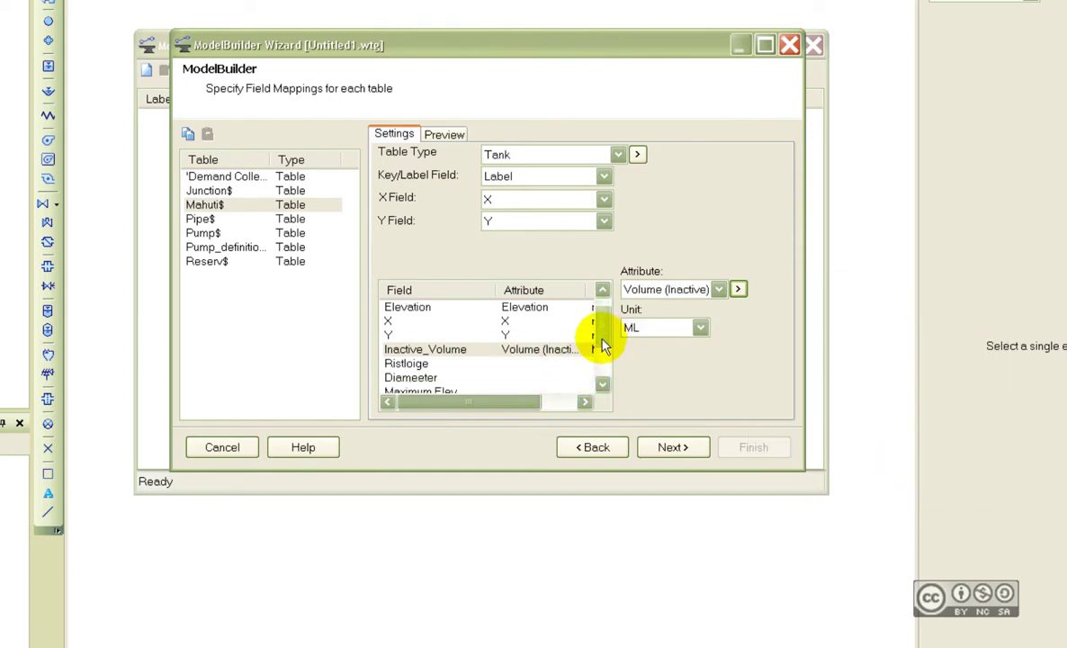
click(519, 369)
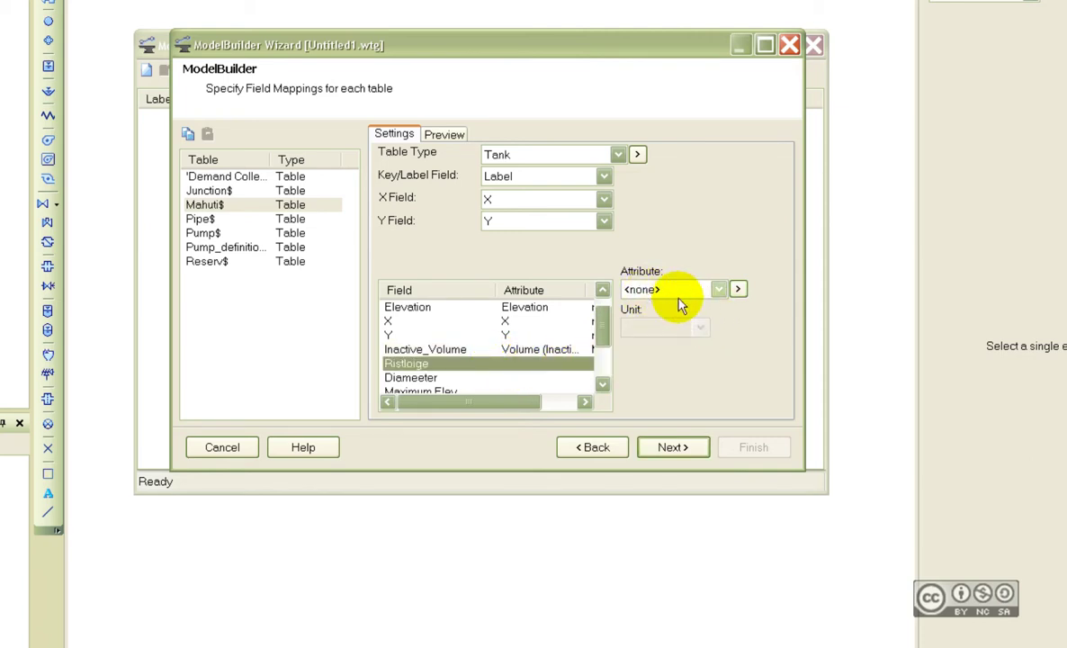
click(738, 289)
mouse_move(792, 344)
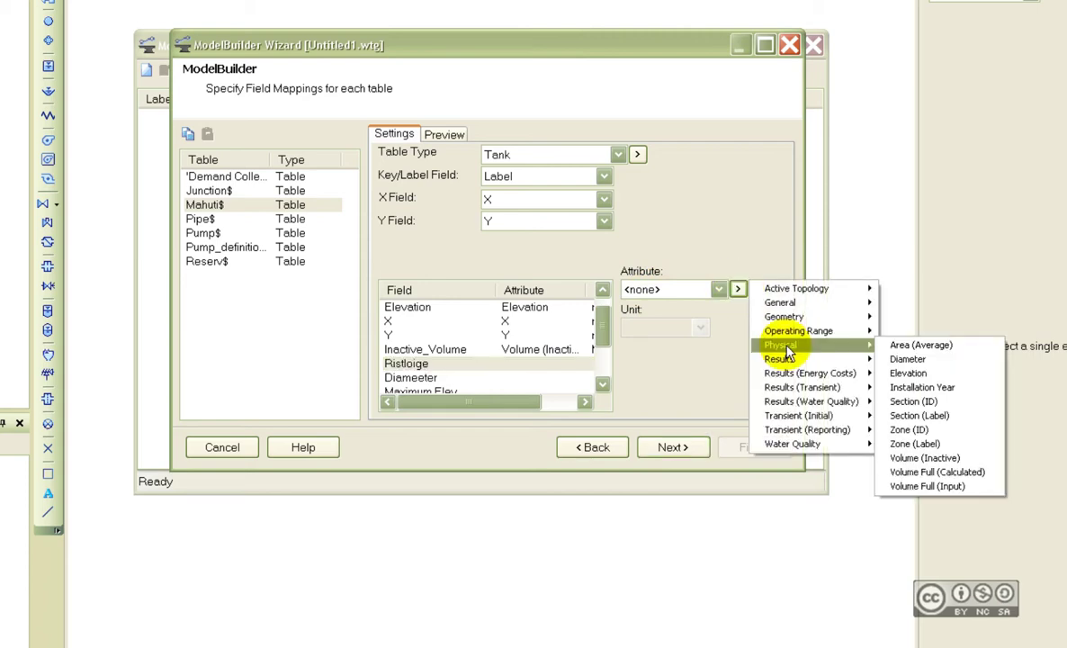
click(932, 417)
- Map the Mahuti$ table's Diameeter field to the physical Diameter attribute in m
click(441, 378)
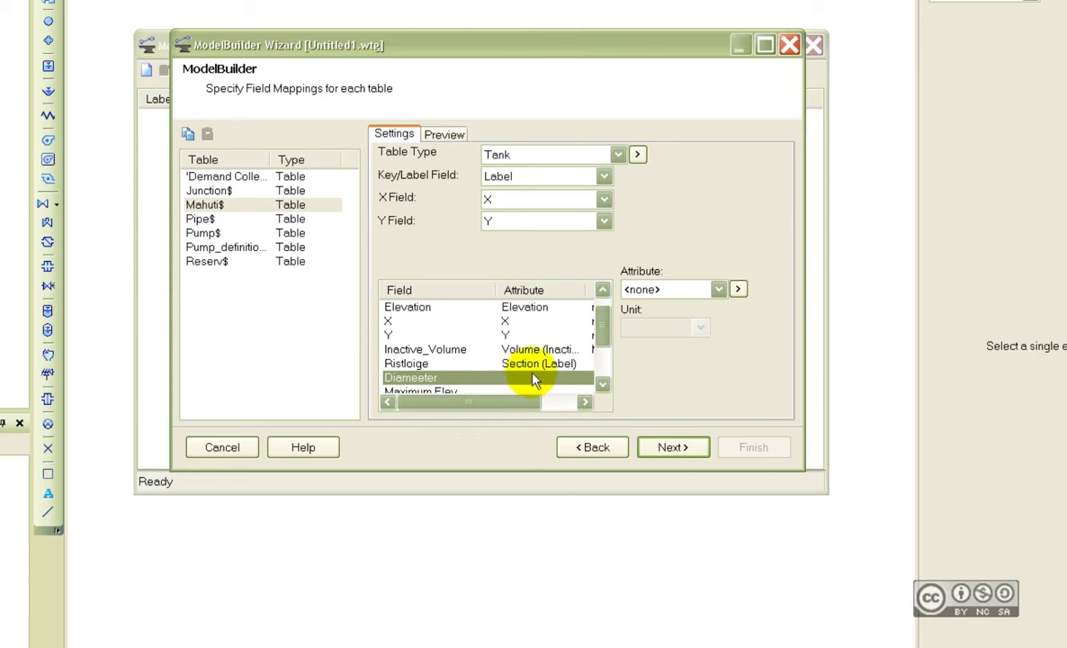
click(738, 289)
mouse_move(845, 345)
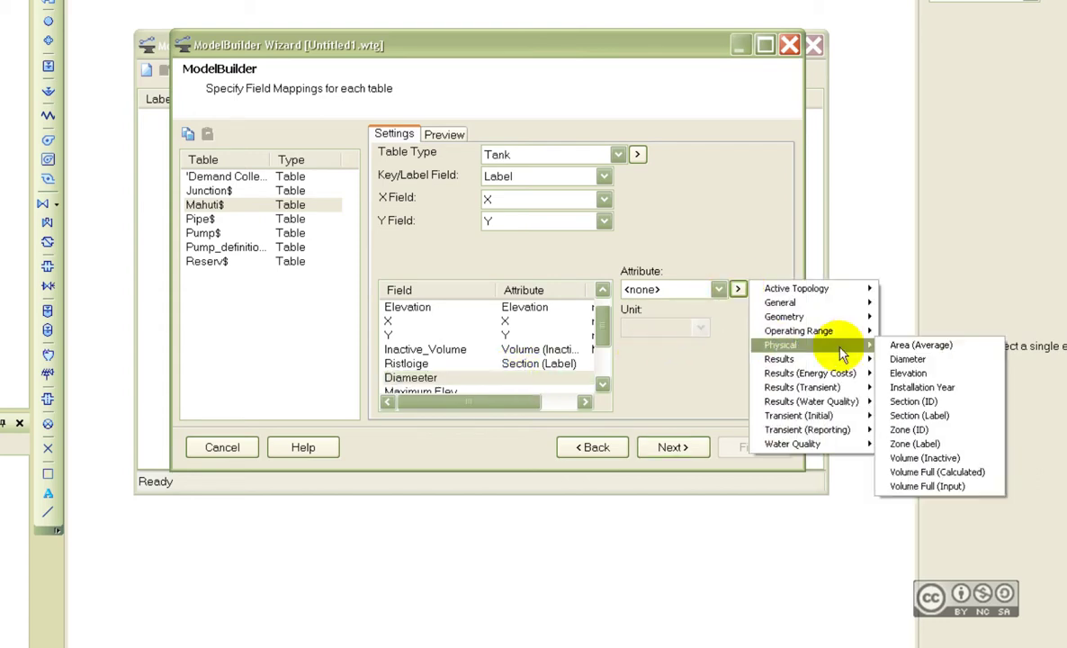
click(941, 360)
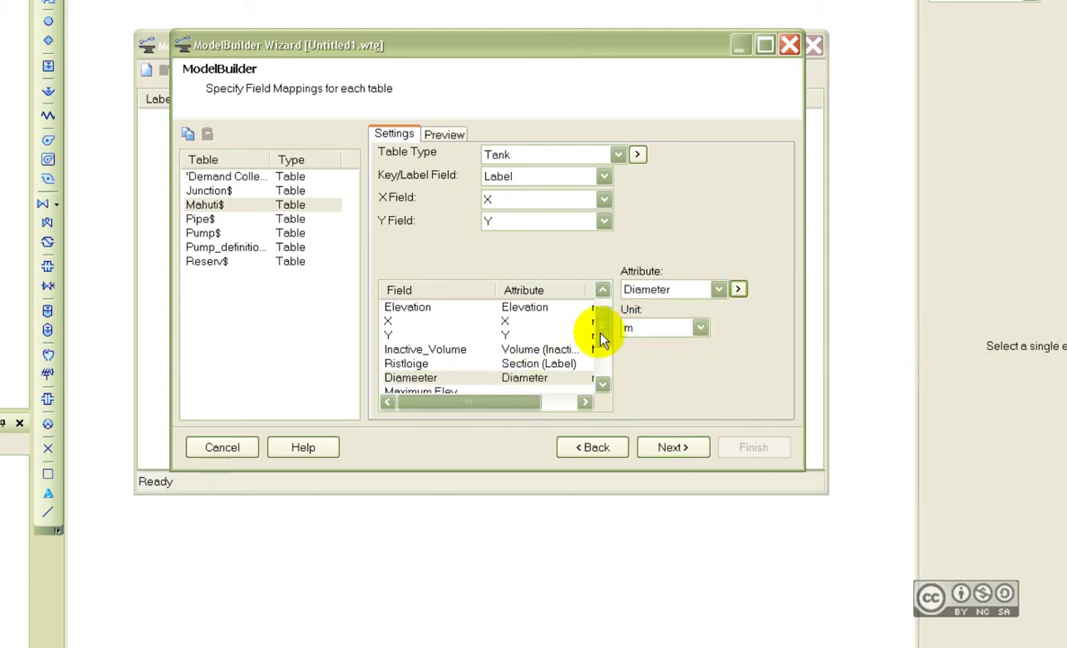
- Map the Mahuti$ table's Maximum Elev field to Elevation (Maximum) and its Initial HGL field to Elevation (Initial)
scroll(601, 339, down, 2)
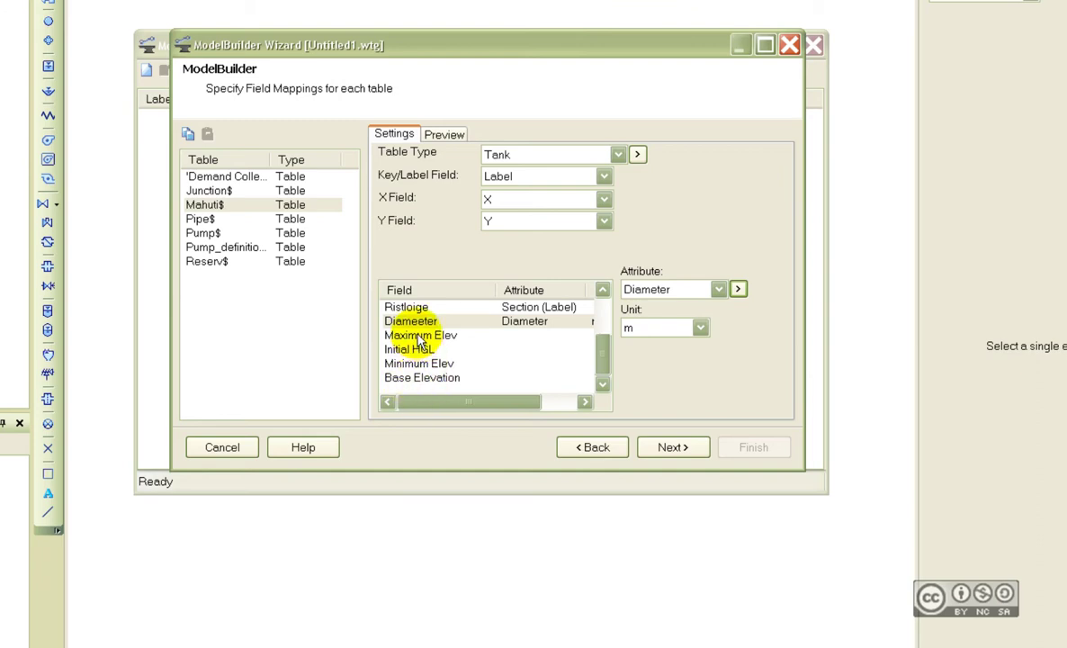
click(524, 338)
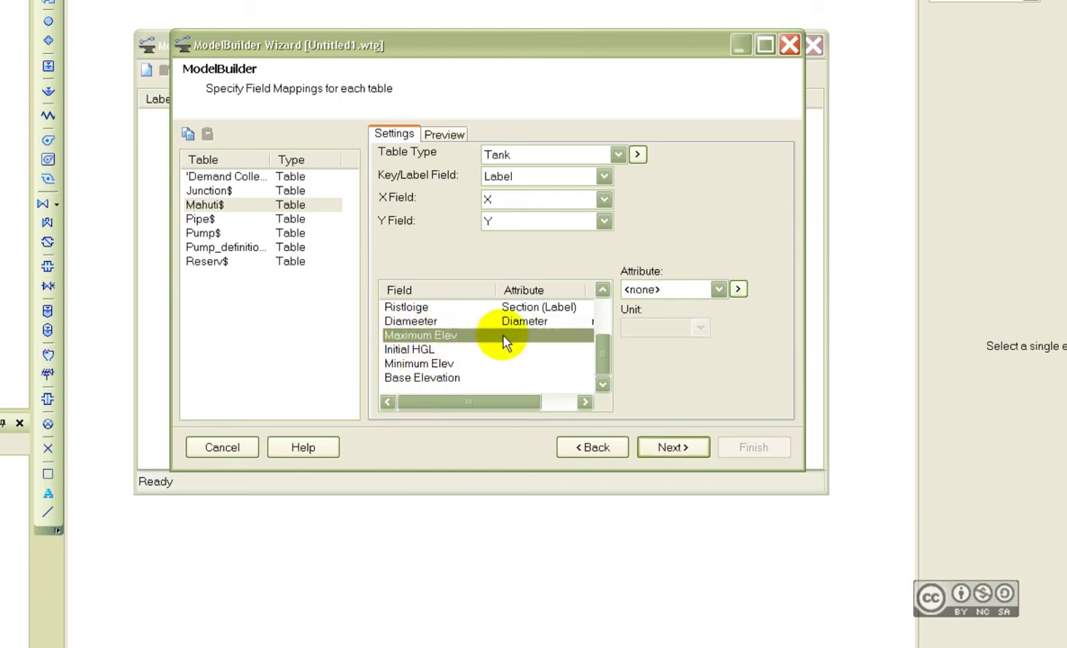
click(737, 288)
mouse_move(805, 335)
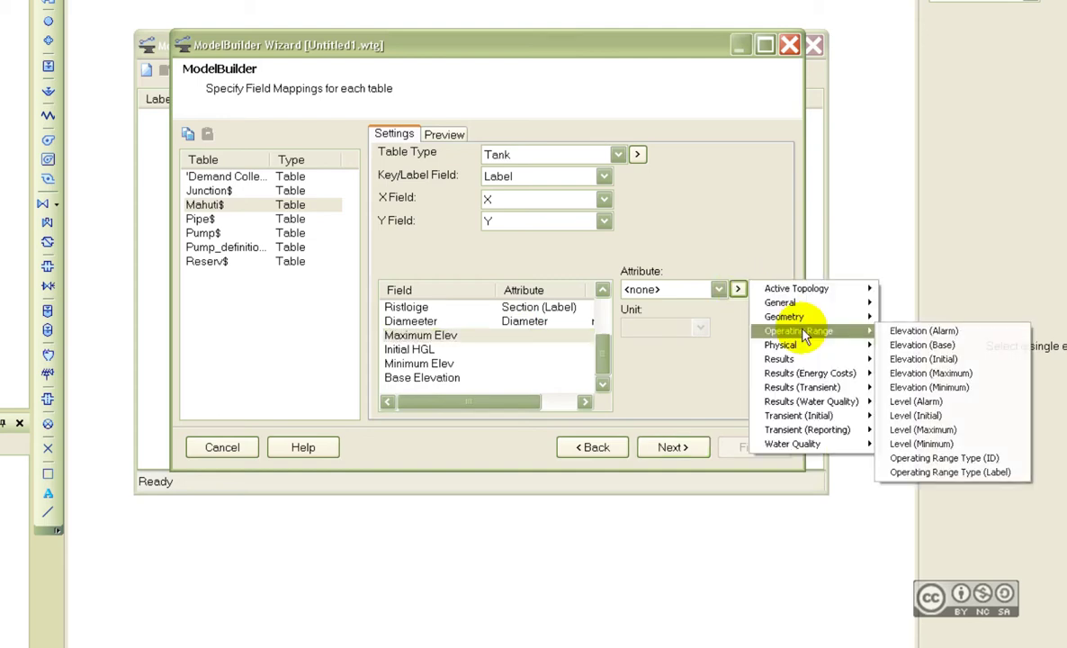
click(928, 374)
click(504, 349)
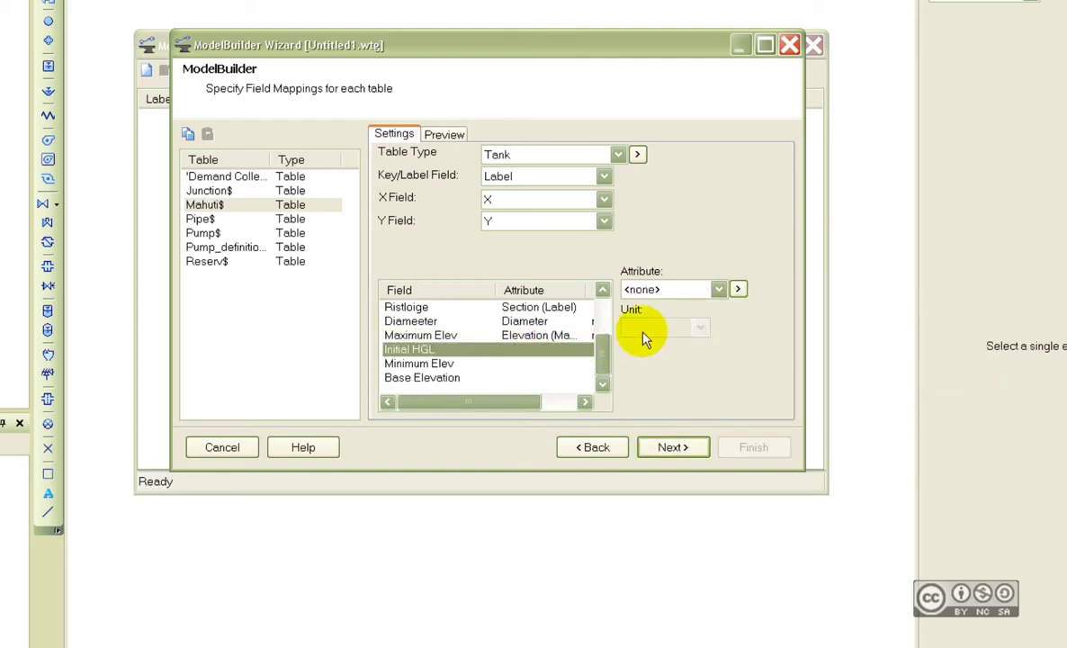
click(738, 288)
mouse_move(798, 330)
click(916, 361)
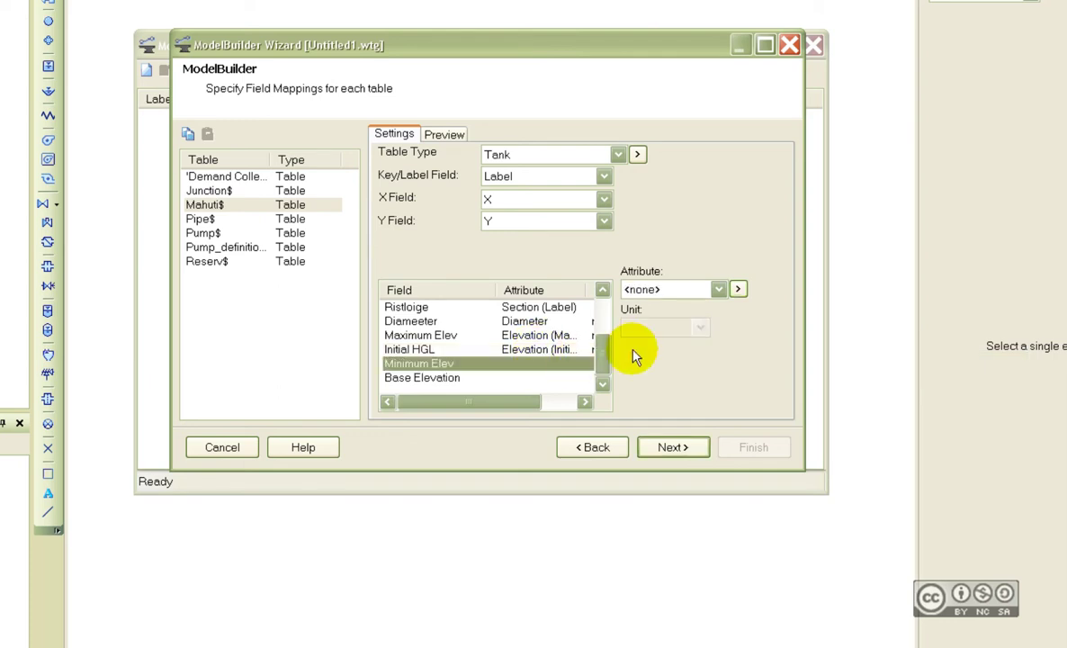
- Map the Mahuti$ table's Minimum Elev field to Elevation (Minimum) and its Base Elevation field to Elevation (Base), in m
click(737, 288)
click(917, 373)
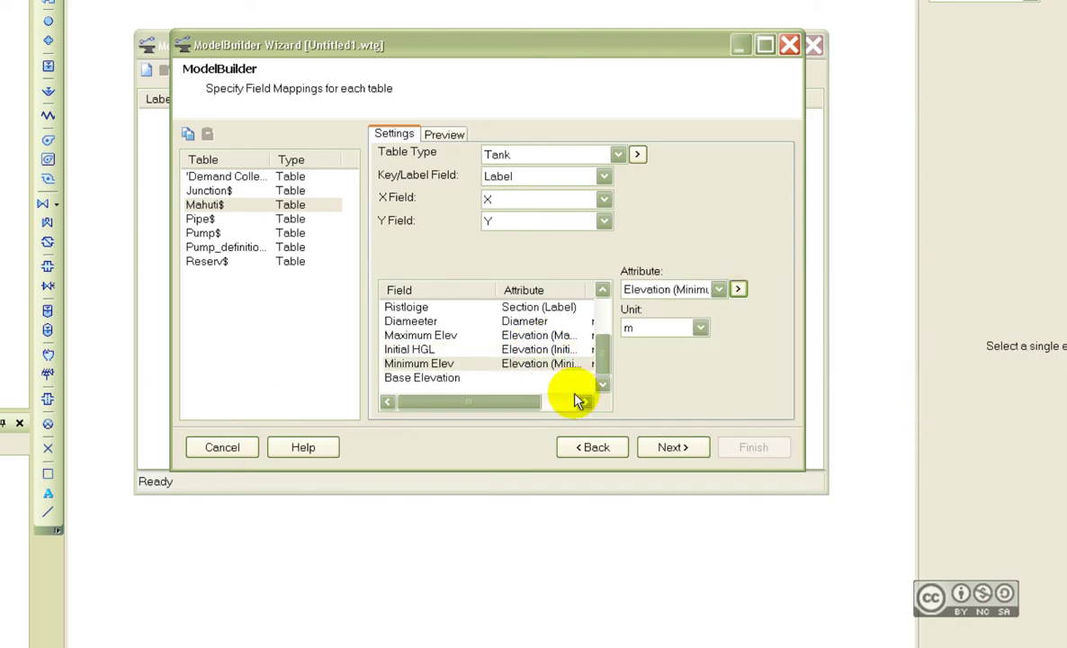
click(540, 376)
click(738, 289)
click(916, 329)
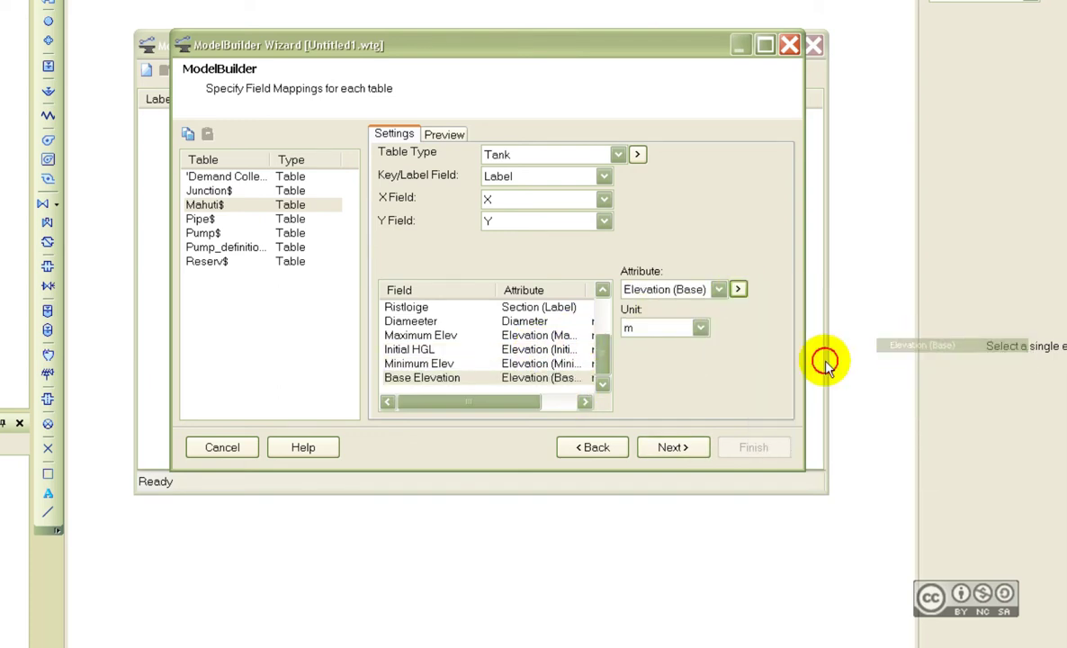
- For the Pipe$ table, set Label as the key field and the Start and Stop fields as the pipe's start and stop
click(205, 219)
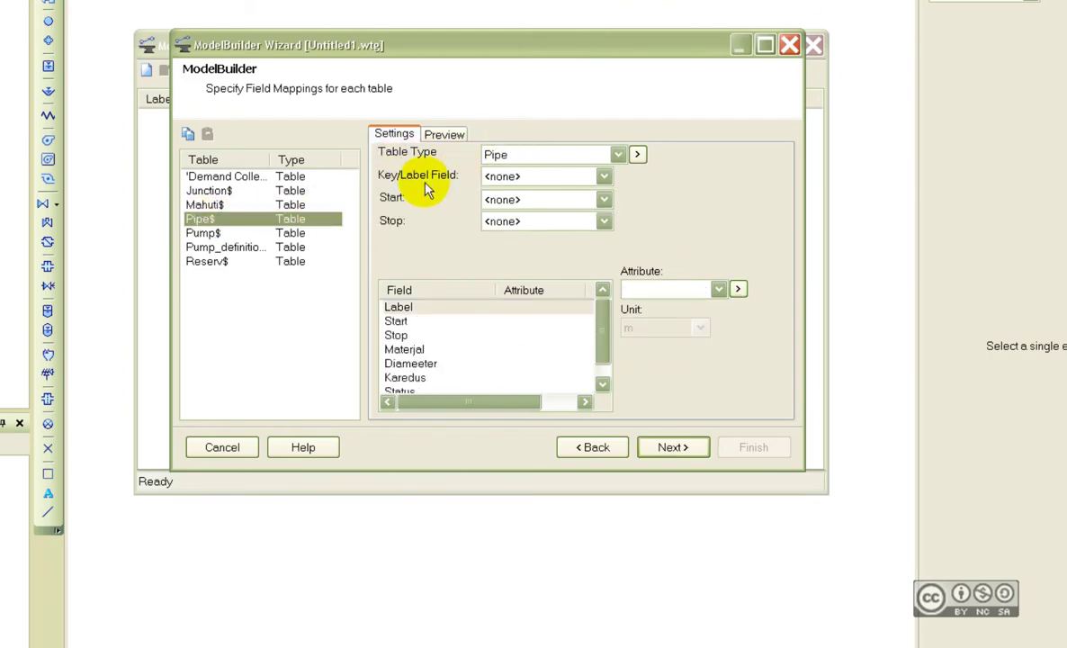
click(603, 176)
click(512, 205)
click(512, 202)
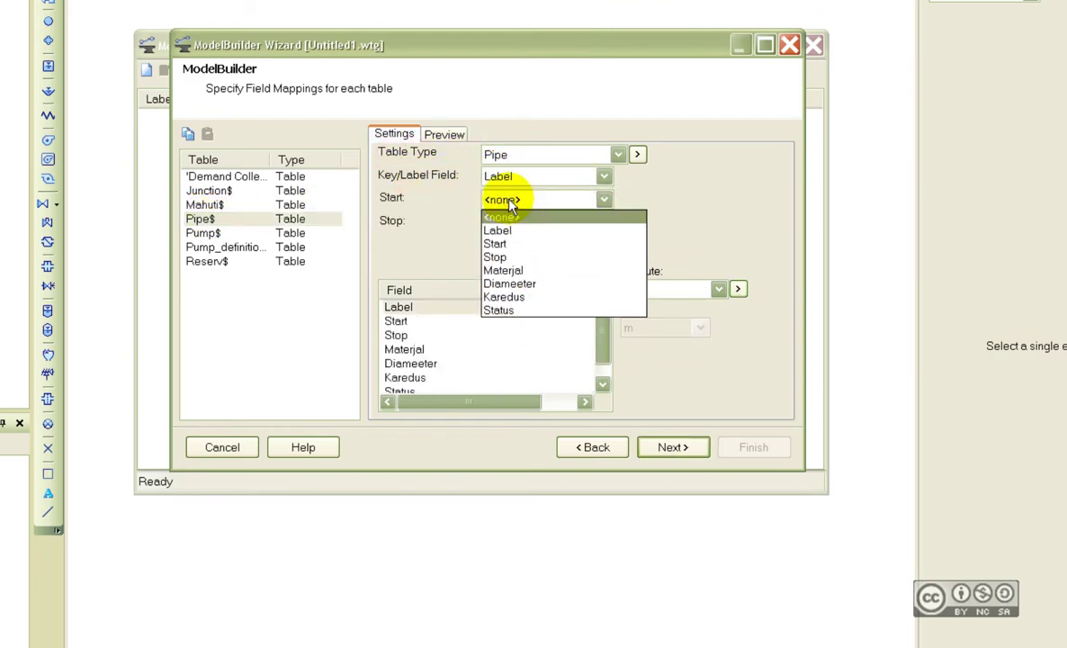
click(507, 241)
click(506, 222)
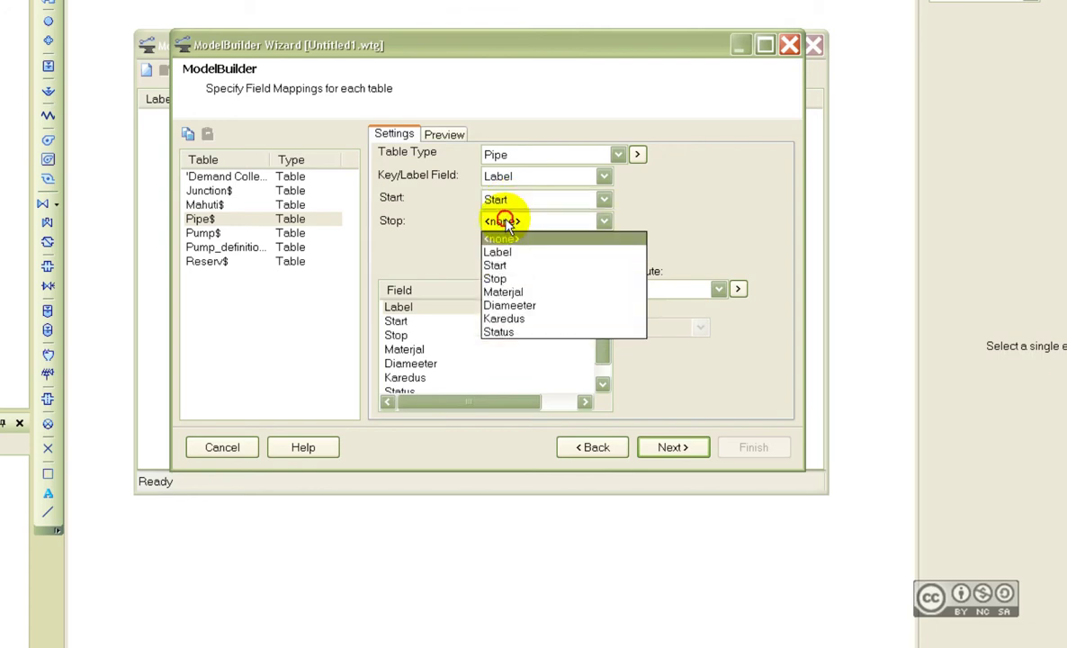
click(495, 278)
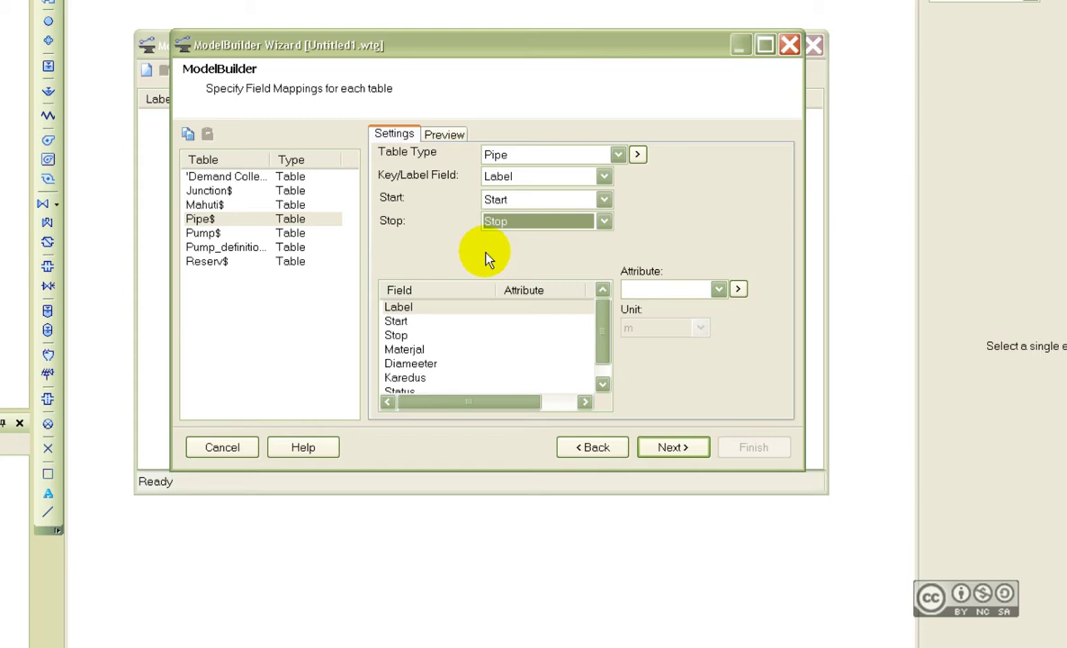
- Map the Pipe$ table's Start field to Start Node (Label) and its Stop field to Stop Node (Label)
click(396, 321)
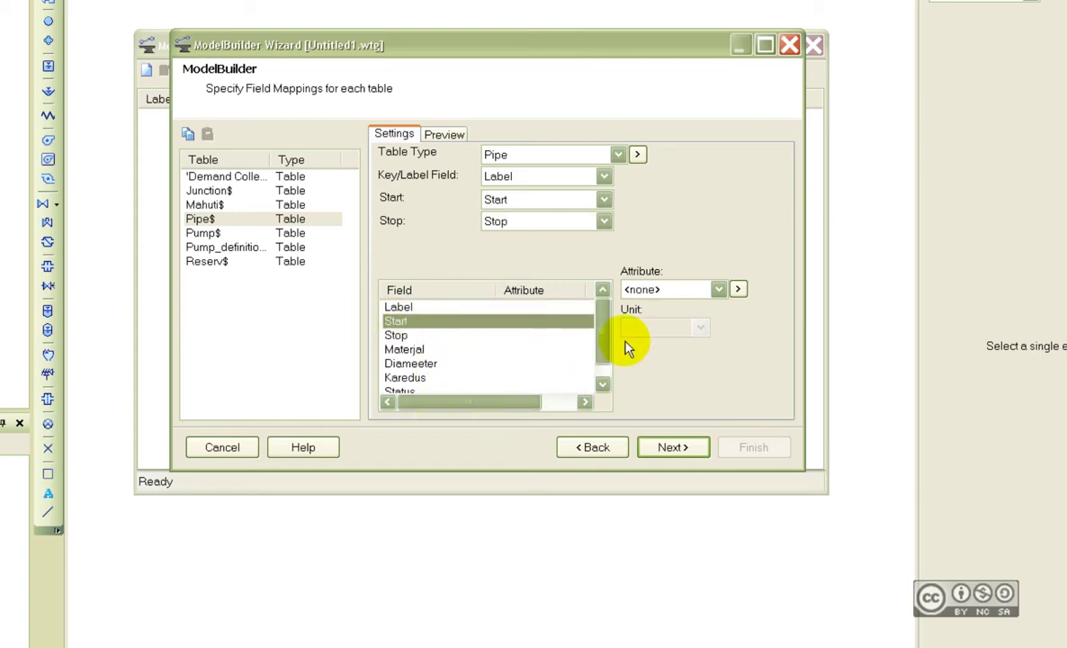
click(738, 290)
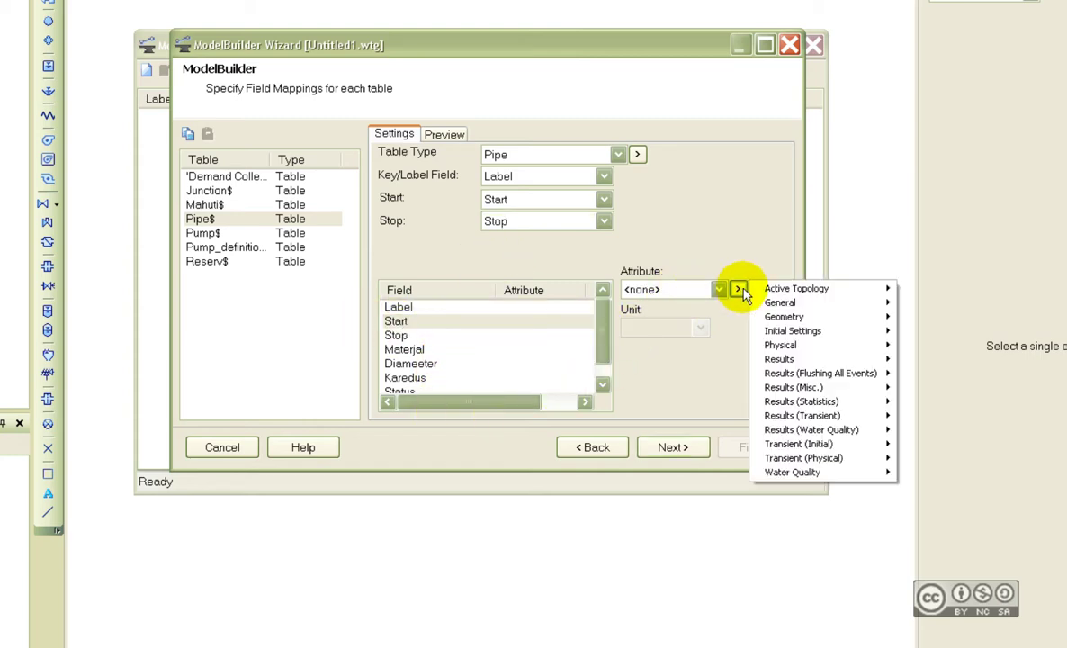
mouse_move(792, 302)
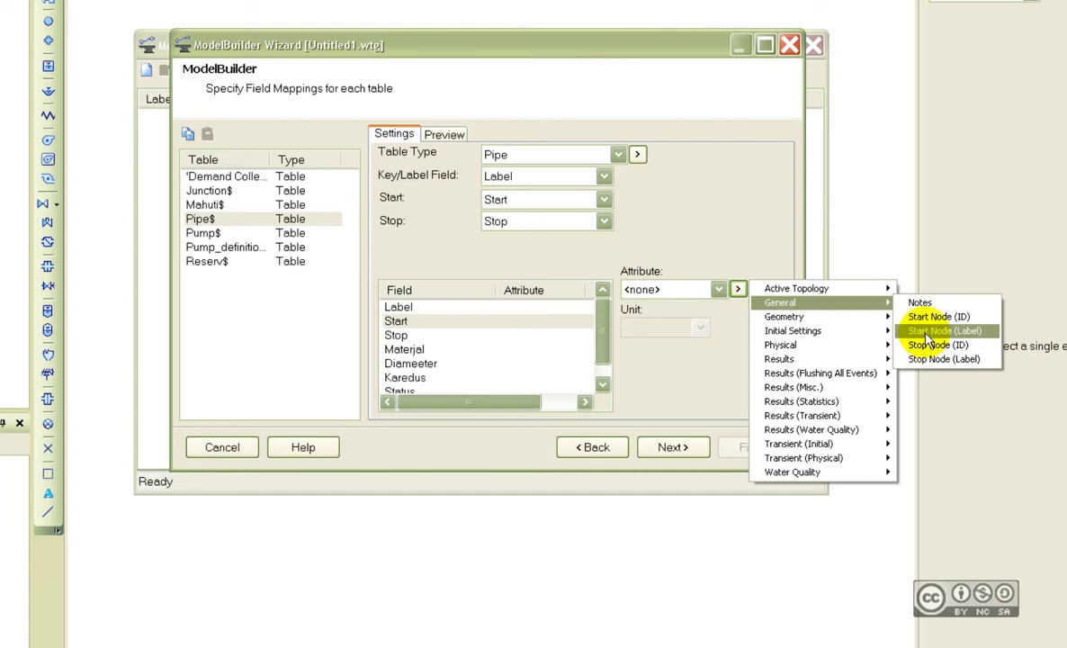
click(926, 331)
click(540, 335)
click(738, 289)
mouse_move(780, 302)
click(943, 359)
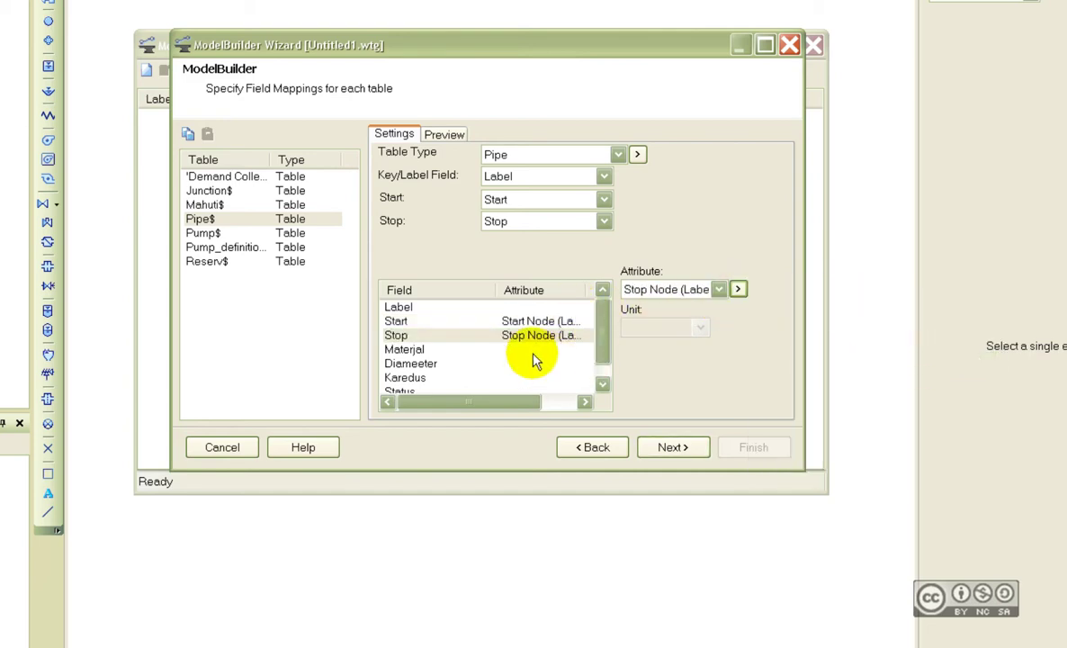
- Map the Pipe$ table's Materjal field to the Material attribute and its Diameeter field to Diameter in mm
click(531, 349)
click(737, 289)
mouse_move(792, 346)
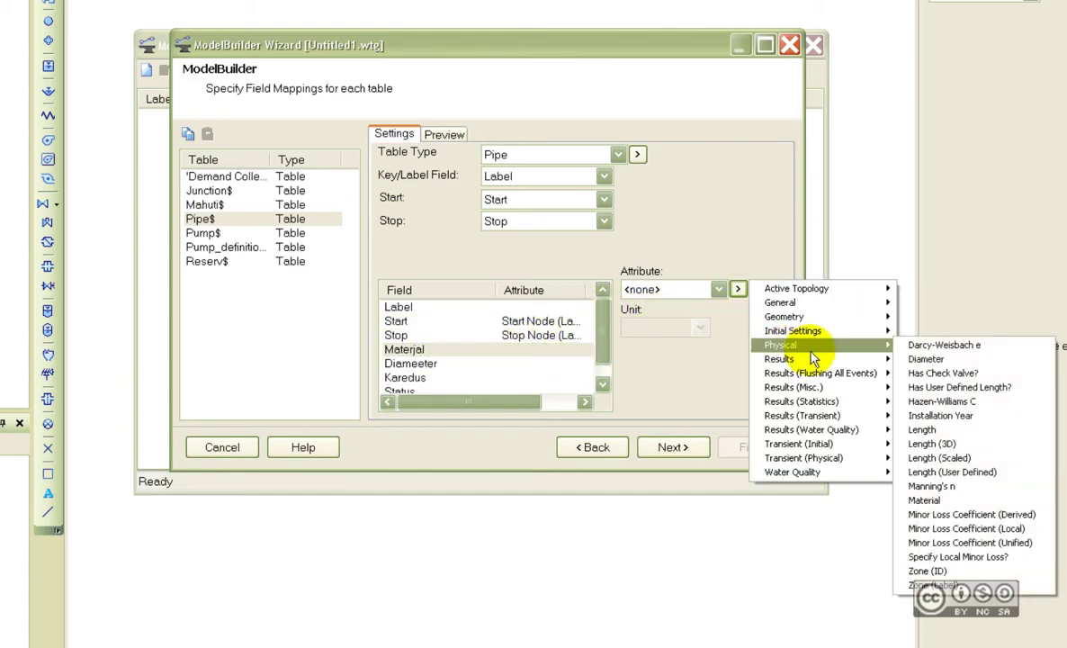
click(918, 499)
key(Down)
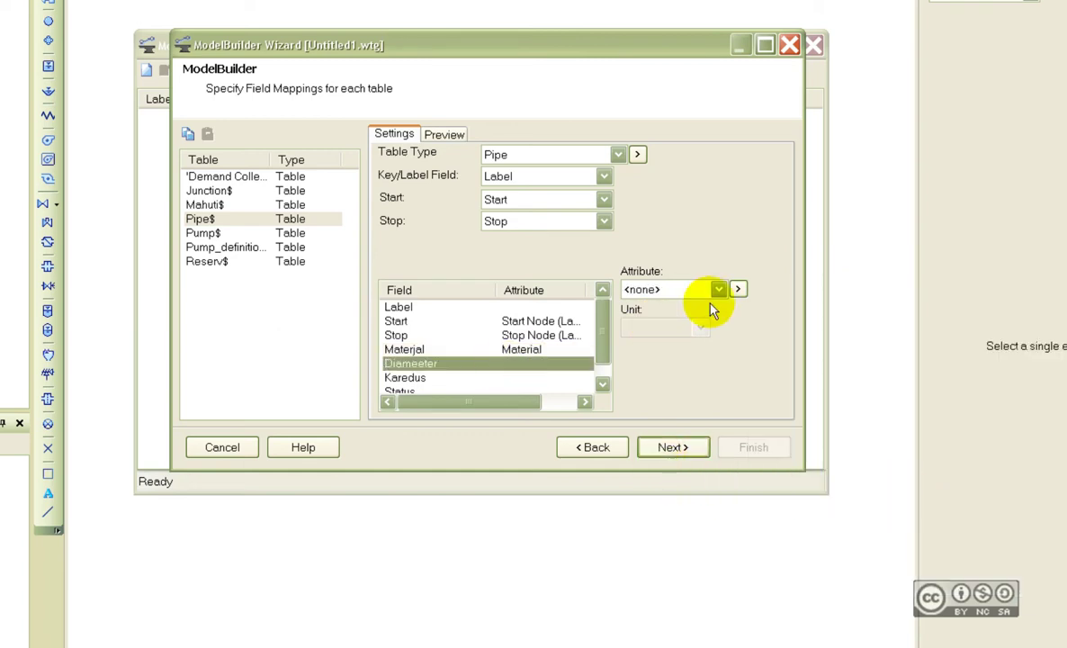
click(737, 289)
mouse_move(733, 279)
click(792, 295)
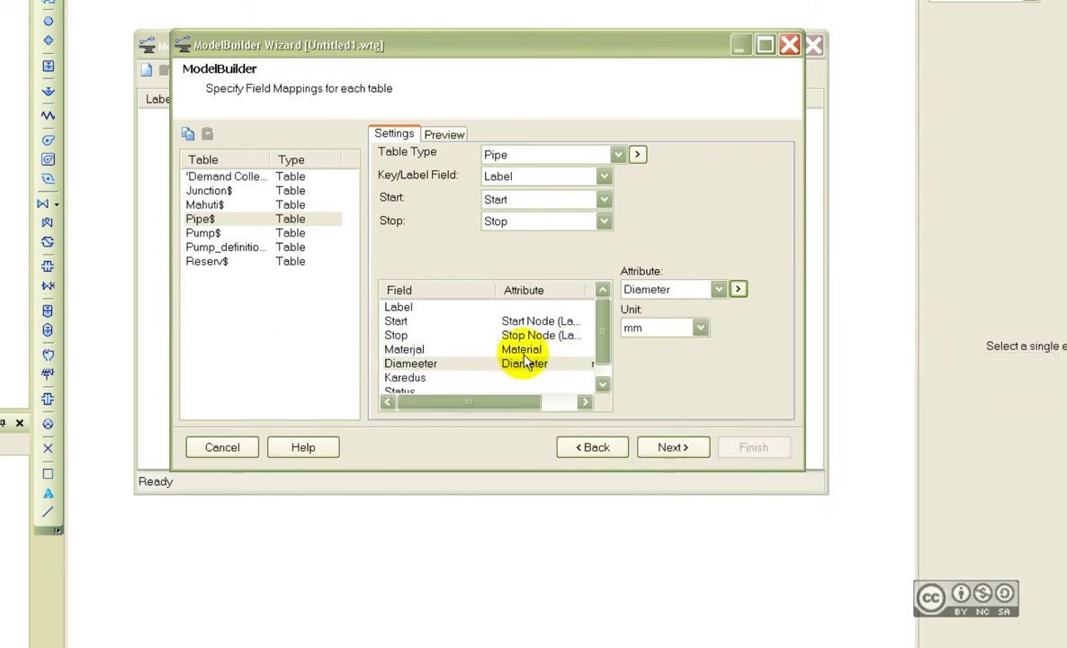
- Map the Pipe$ table's Karedus field to Hazen-Williams C and its Status field to Status (Initial) (Label)
click(517, 377)
click(738, 288)
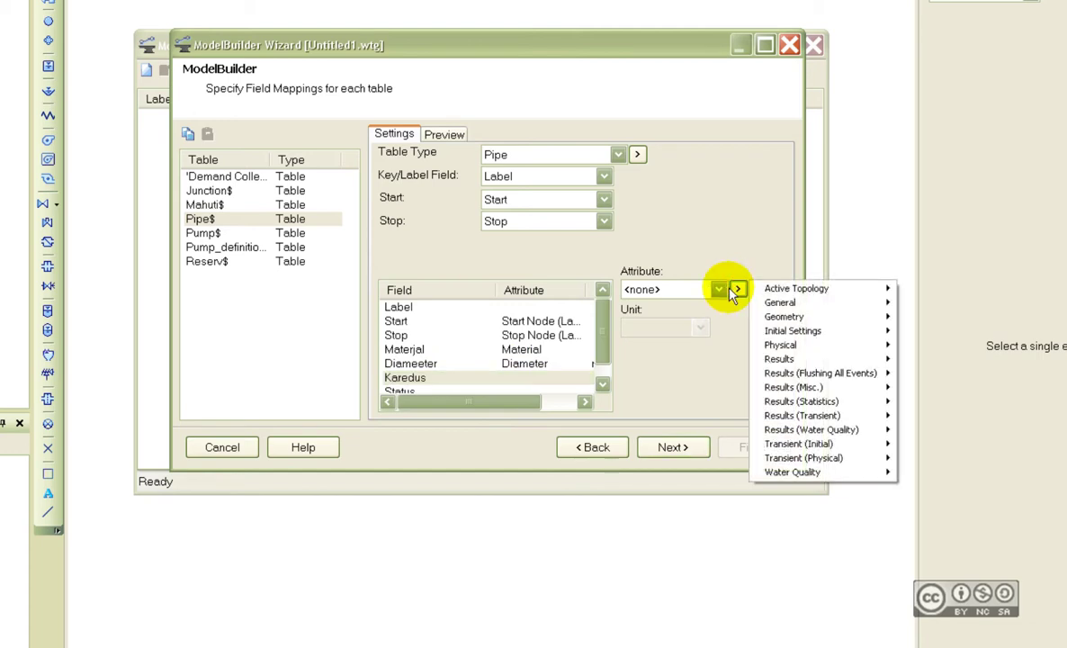
mouse_move(781, 344)
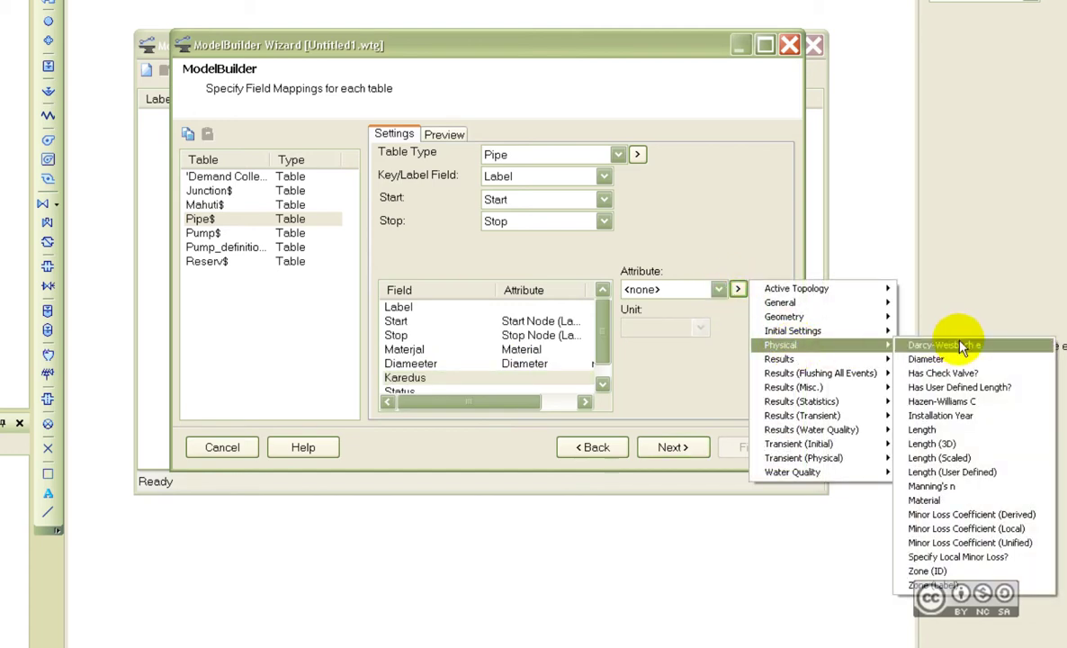
click(939, 401)
scroll(600, 357, down, 1)
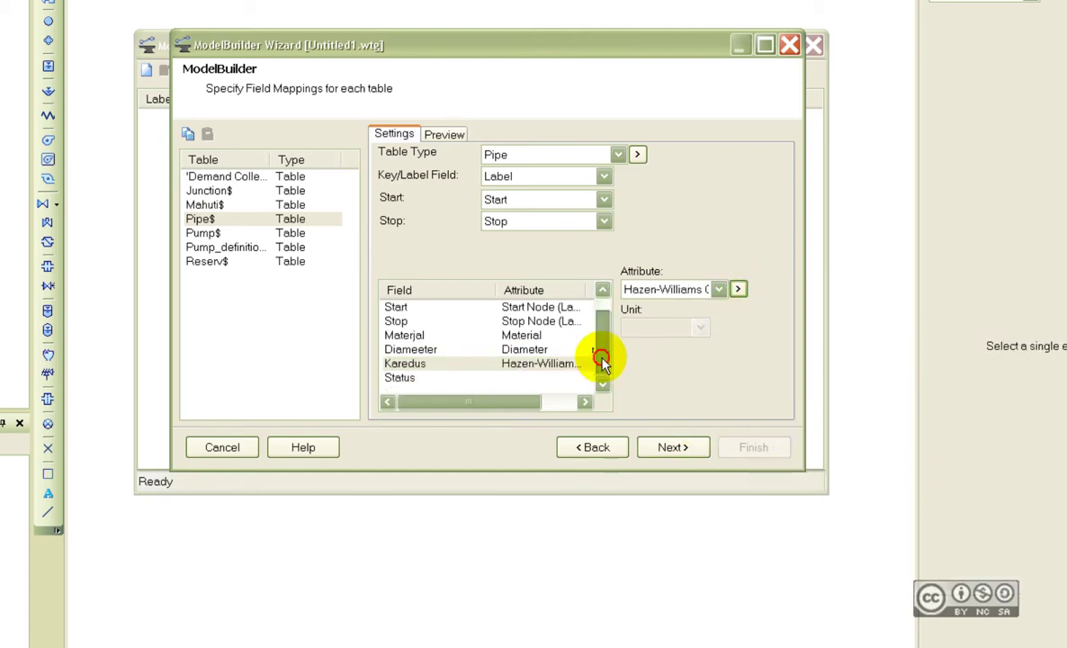
click(476, 378)
click(738, 288)
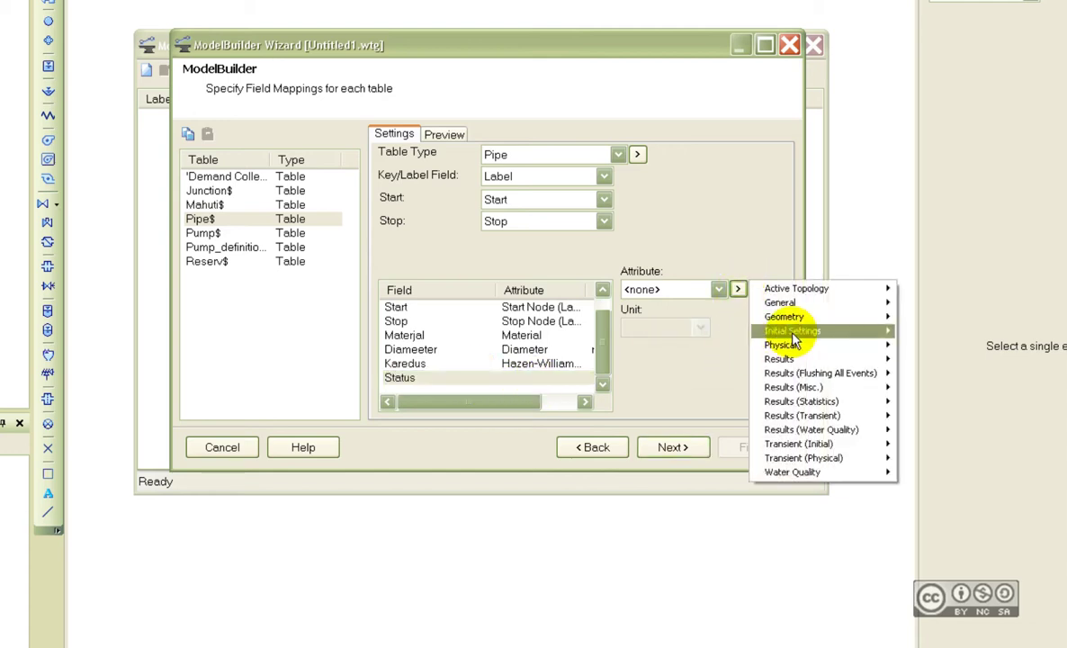
mouse_move(810, 330)
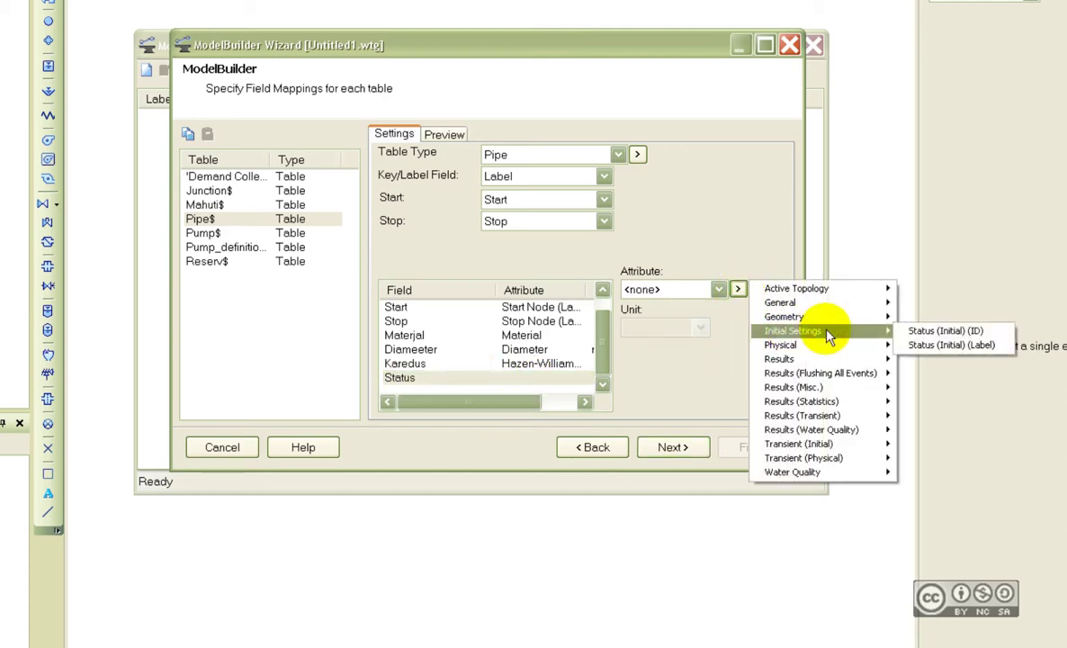
click(953, 345)
- For the Pump$ table, set the table type to Pump and use Label as the key field
click(197, 234)
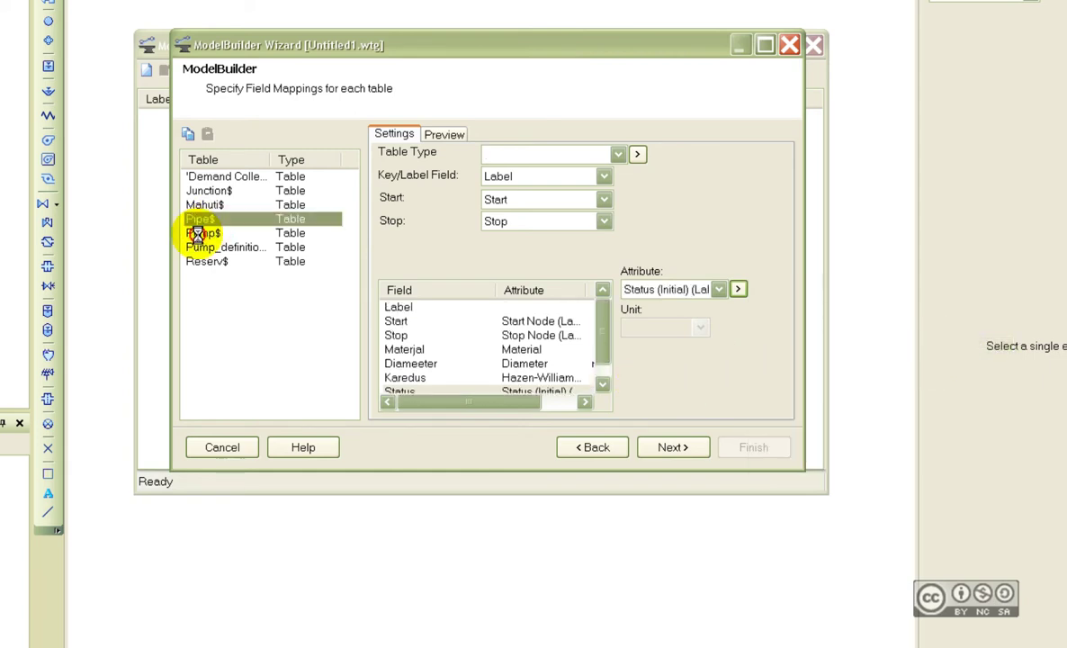
click(519, 153)
scroll(519, 232, up, 1)
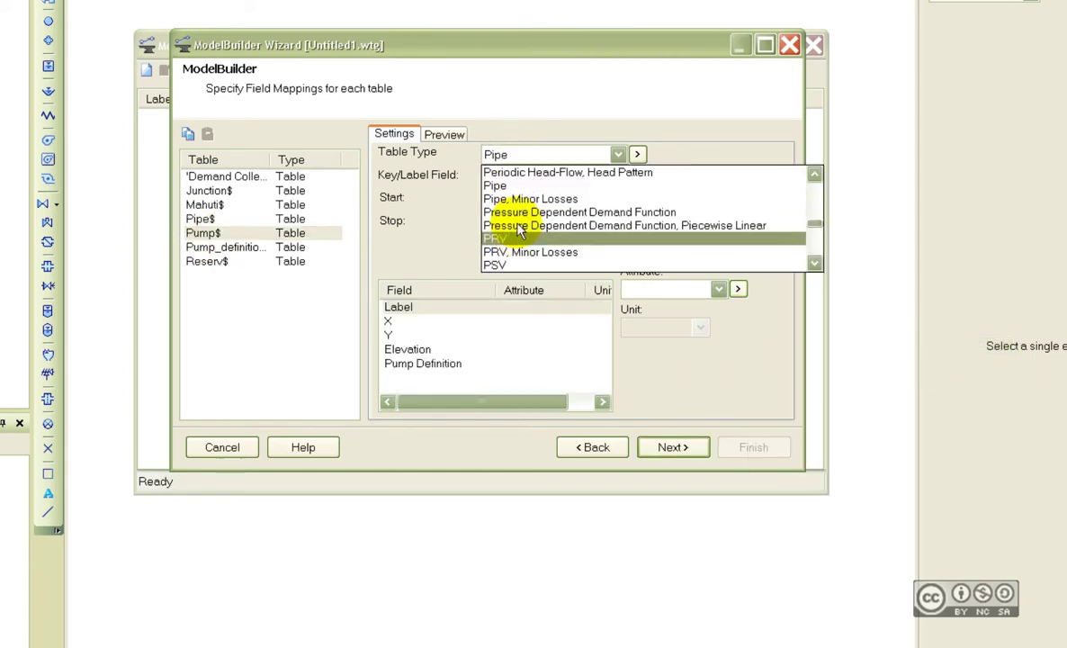
scroll(519, 231, up, 2)
scroll(519, 216, down, 3)
click(513, 200)
click(509, 177)
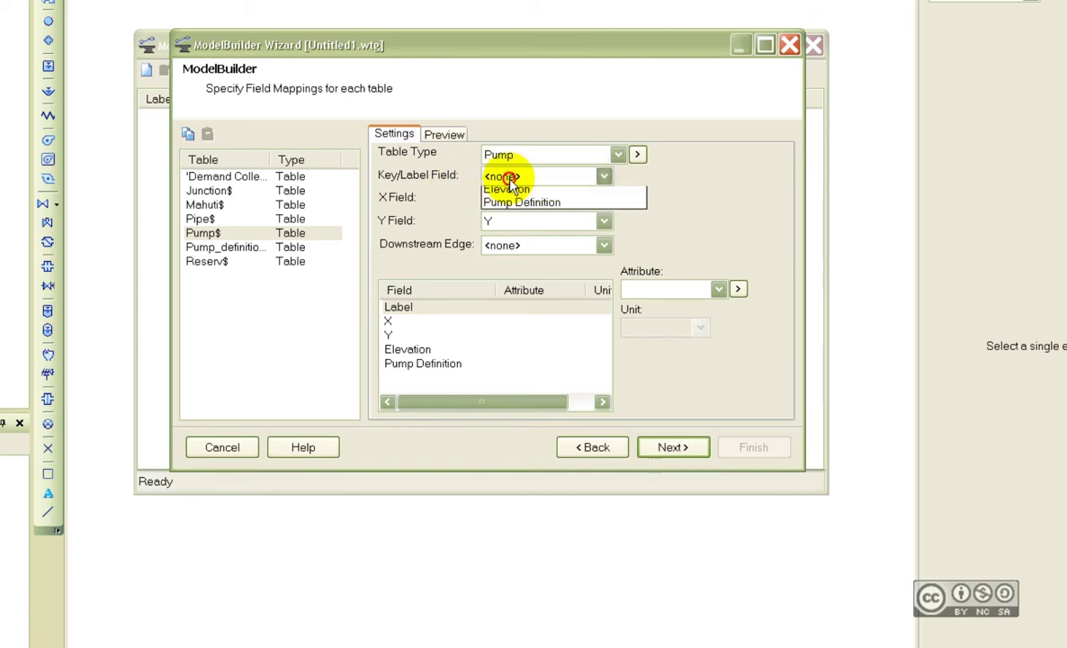
click(508, 204)
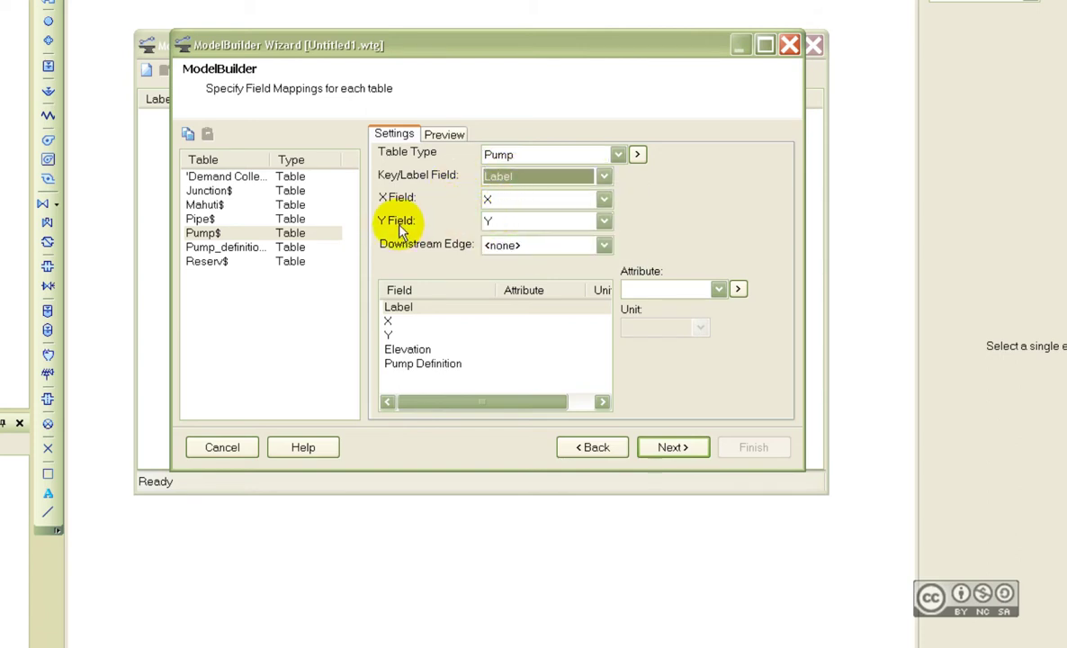
- Map the Pump$ table's X and Y fields to the X and Y attributes in m
click(449, 321)
click(737, 289)
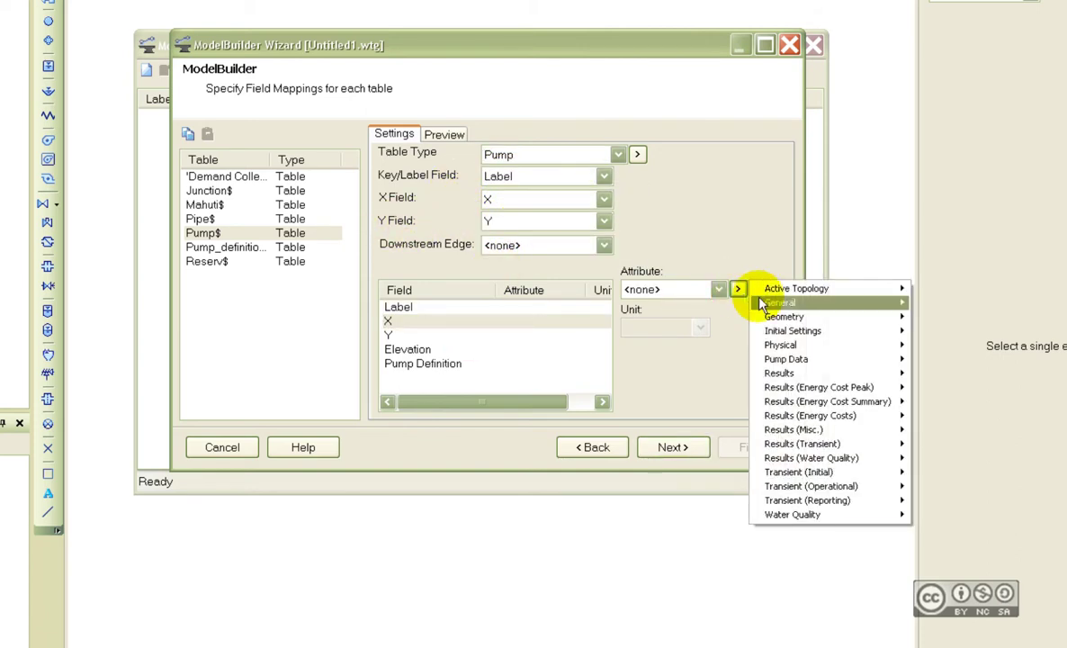
click(693, 337)
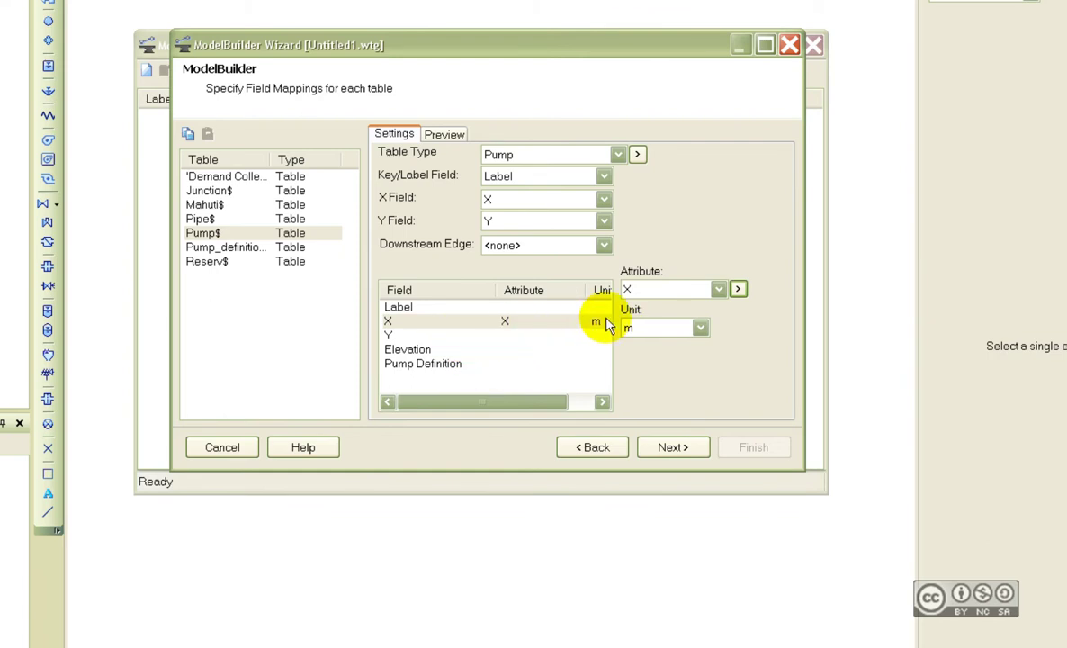
click(487, 335)
click(738, 289)
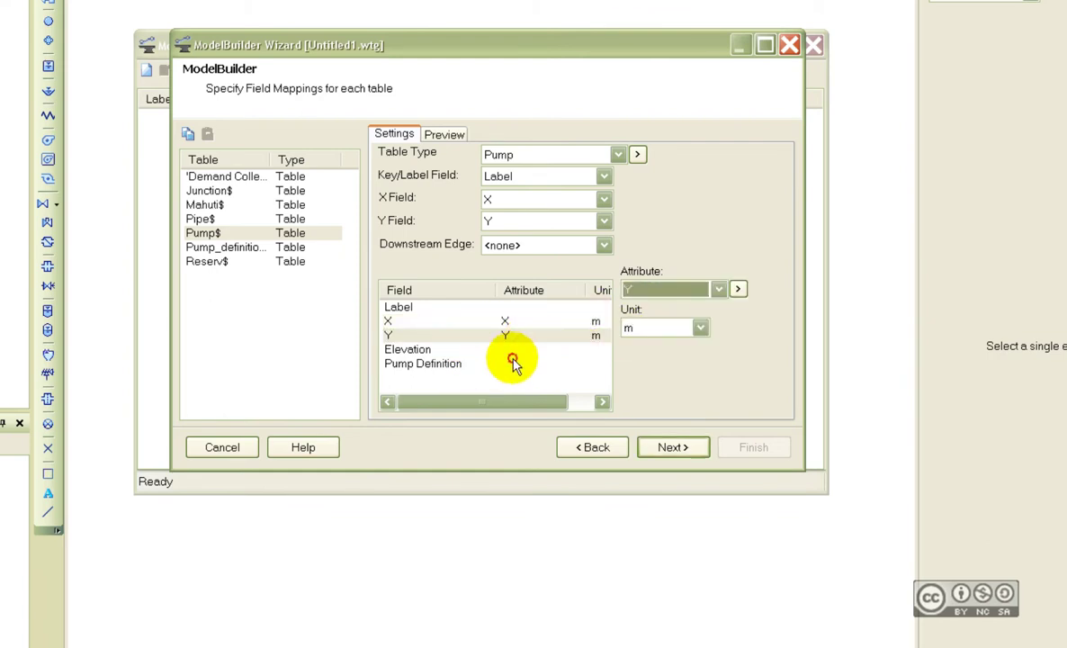
- Map the Pump$ table's Elevation field to Elevation in m and its Pump Definition field to Pump Definition (Label)
click(509, 351)
click(737, 289)
mouse_move(792, 353)
click(877, 376)
click(538, 366)
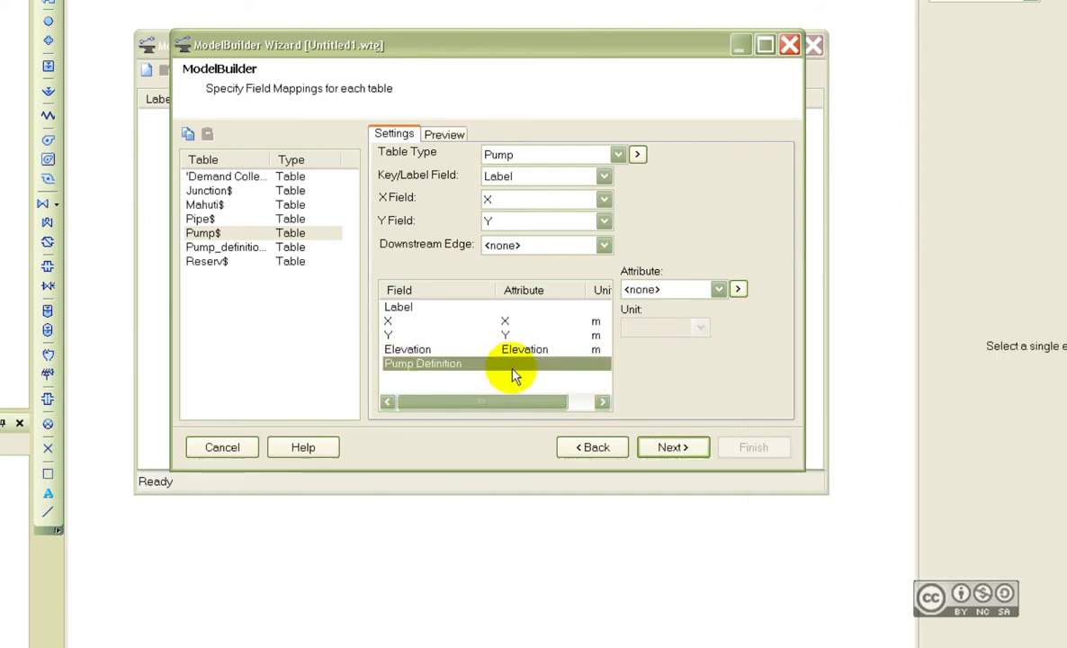
click(737, 289)
mouse_move(809, 344)
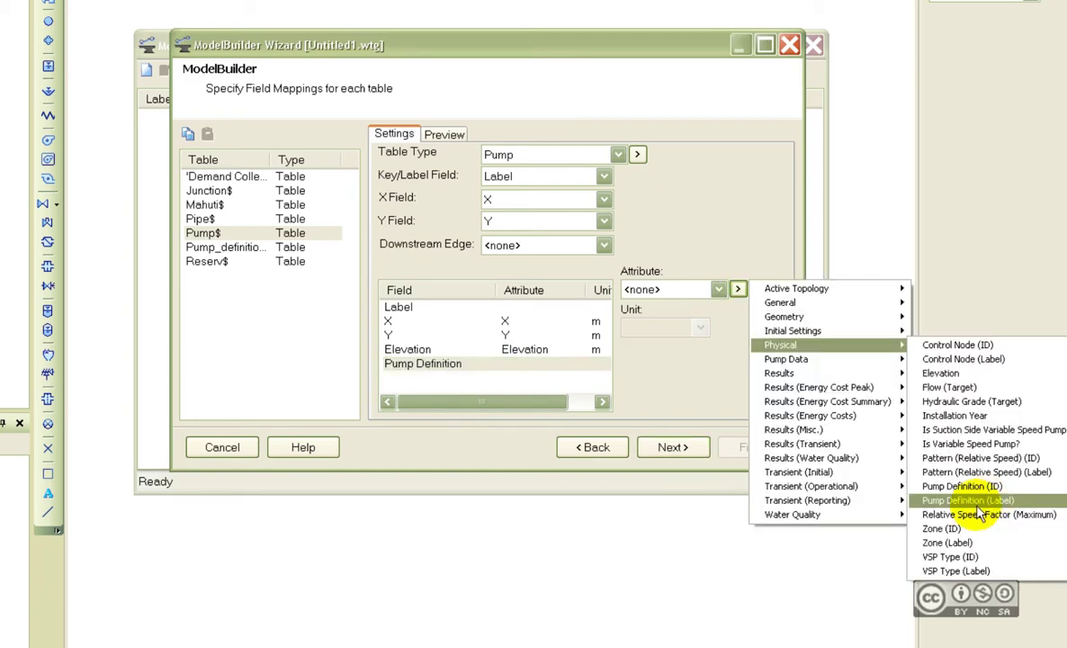
click(976, 500)
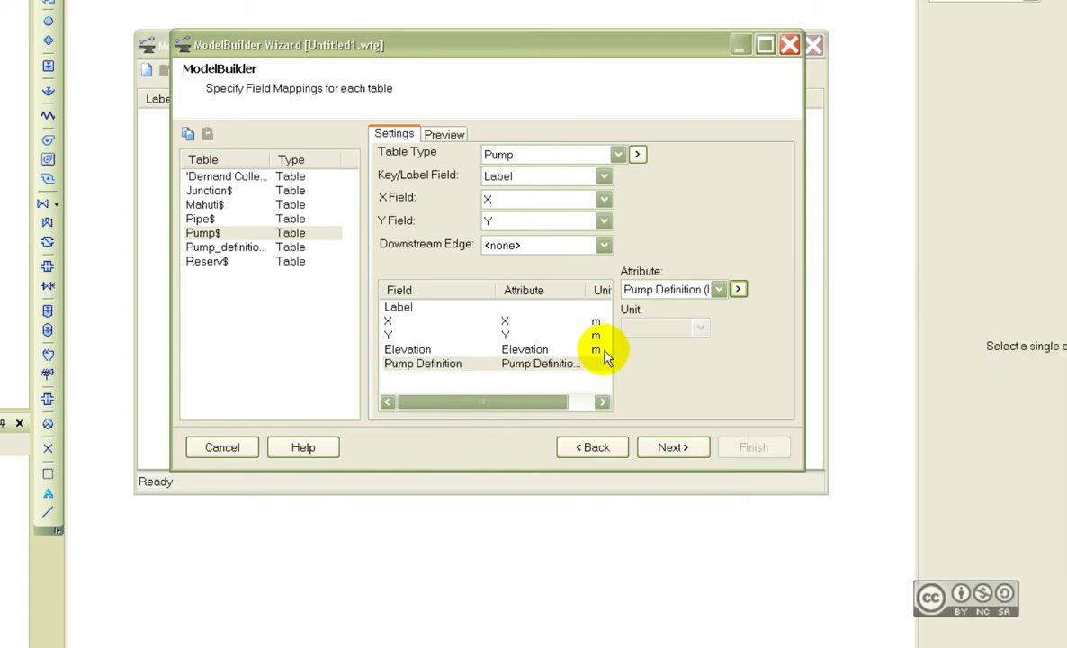
- For the pump definition table, set the table type to Pump Definition and the key field to Label
click(203, 248)
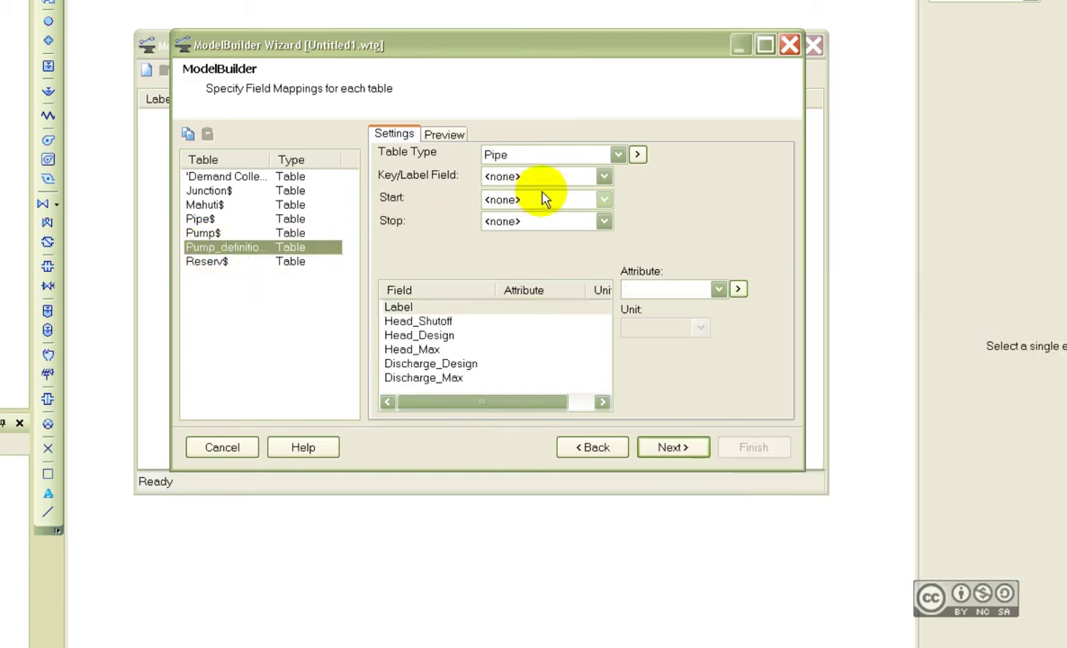
click(637, 154)
mouse_move(697, 169)
click(781, 351)
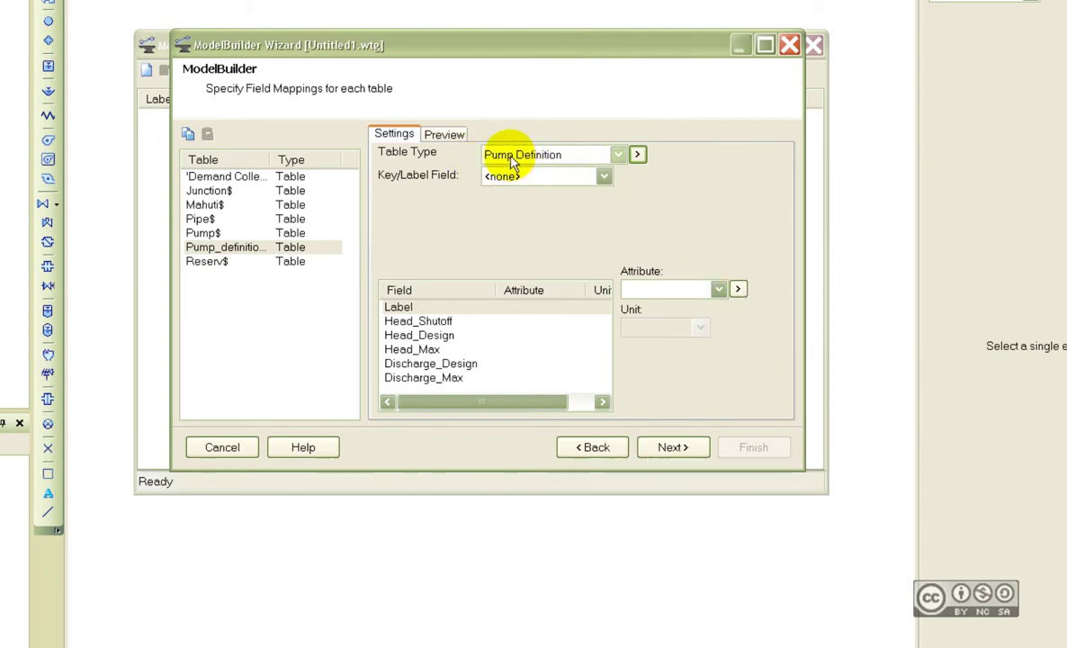
click(518, 178)
click(500, 208)
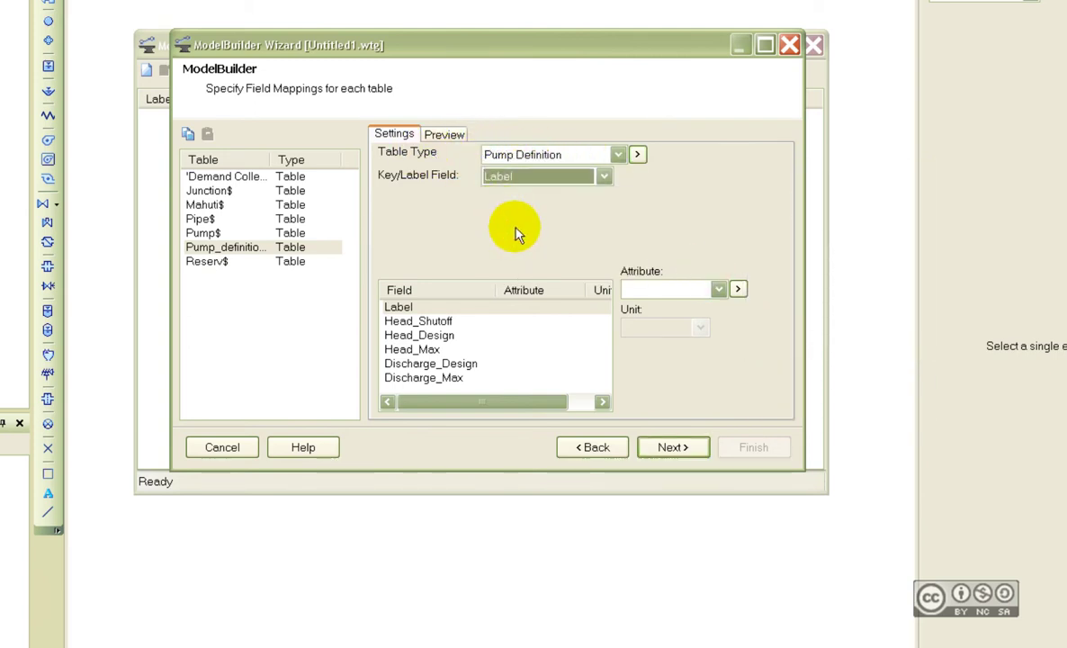
- Map the pump definition table's Head_Shutoff field to the Shutoff Head attribute in m
click(503, 321)
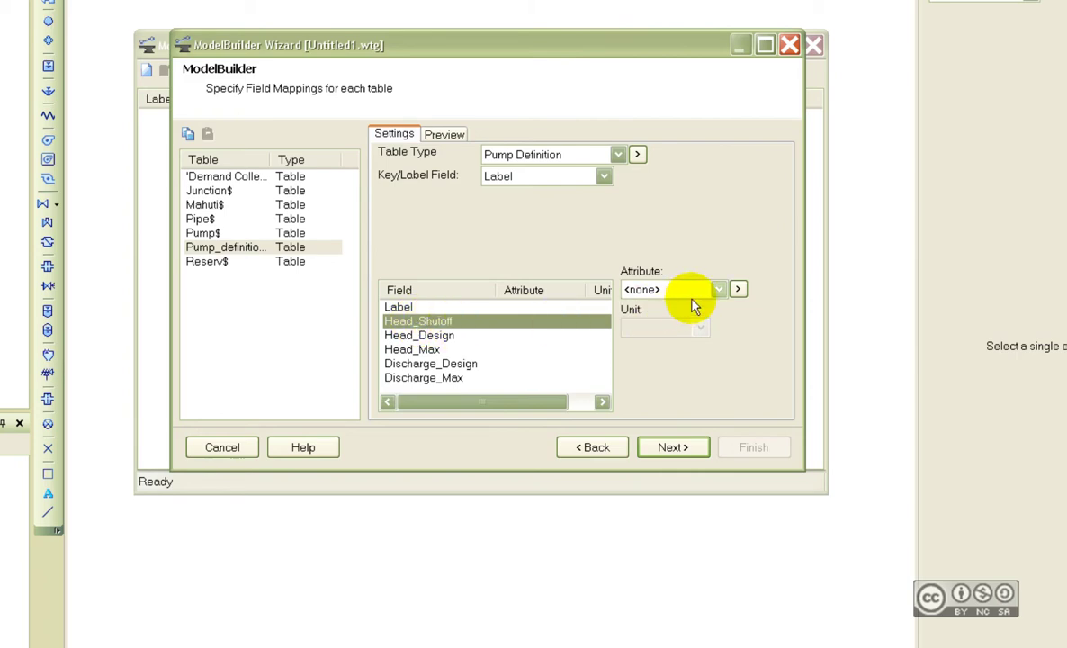
click(737, 289)
mouse_move(790, 346)
click(947, 458)
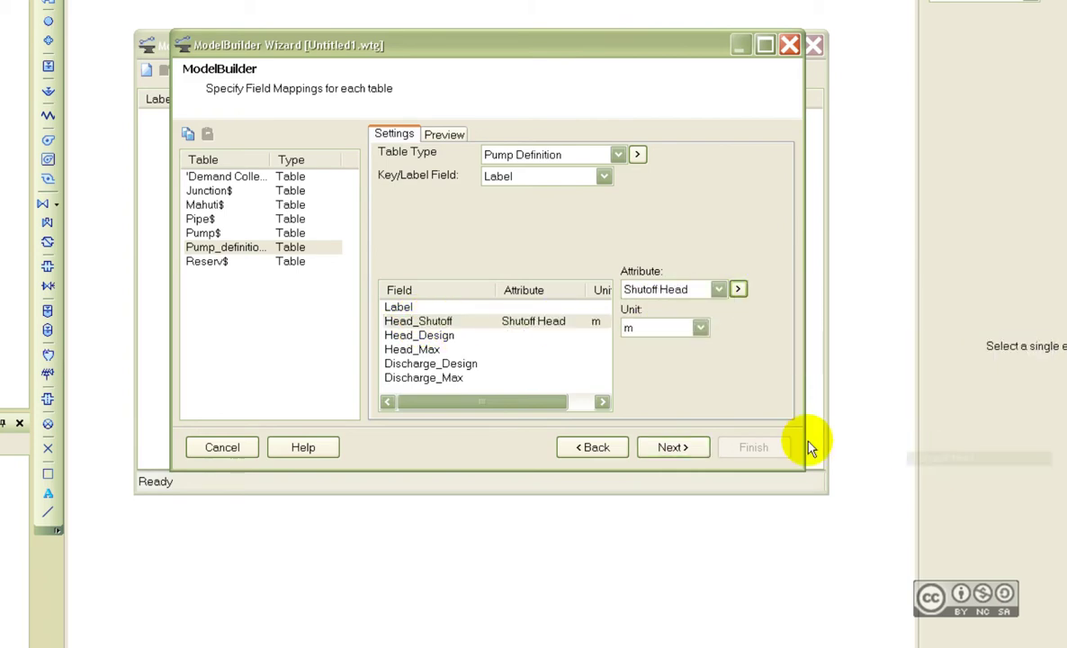
- Map the pump definition table's Head_Design field to Design Head and its Head_Max field to Maximum Operating Head, in m
click(452, 336)
click(737, 288)
mouse_move(814, 338)
click(935, 360)
click(547, 349)
click(737, 289)
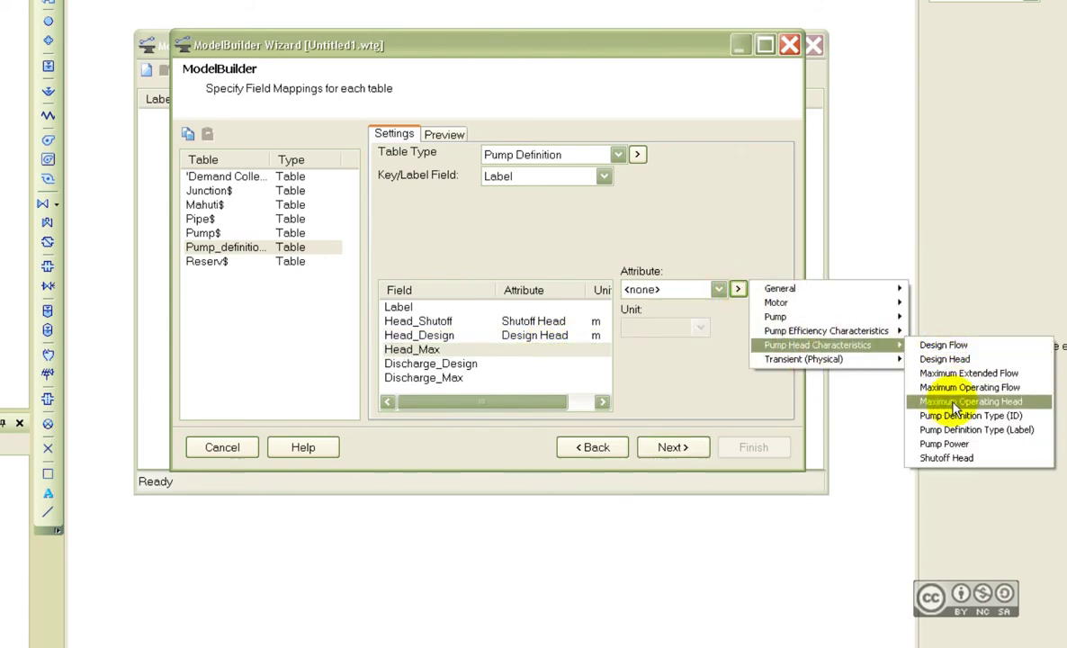
click(935, 401)
- Map the pump definition table's Discharge_Design field to Design Flow with the unit L/min
click(482, 364)
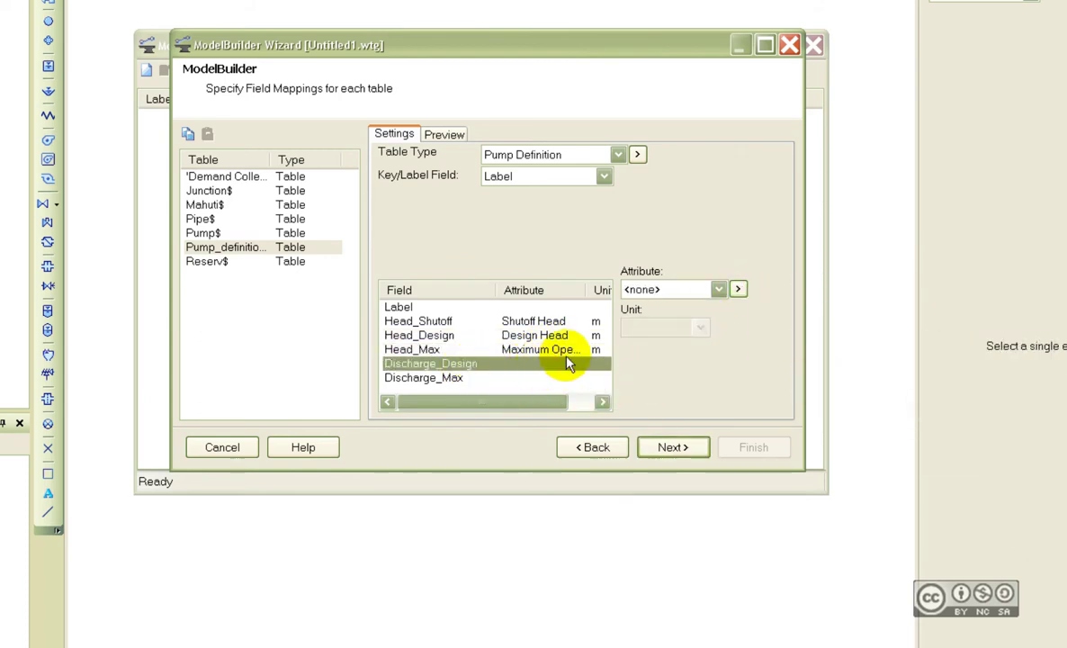
click(741, 289)
mouse_move(818, 345)
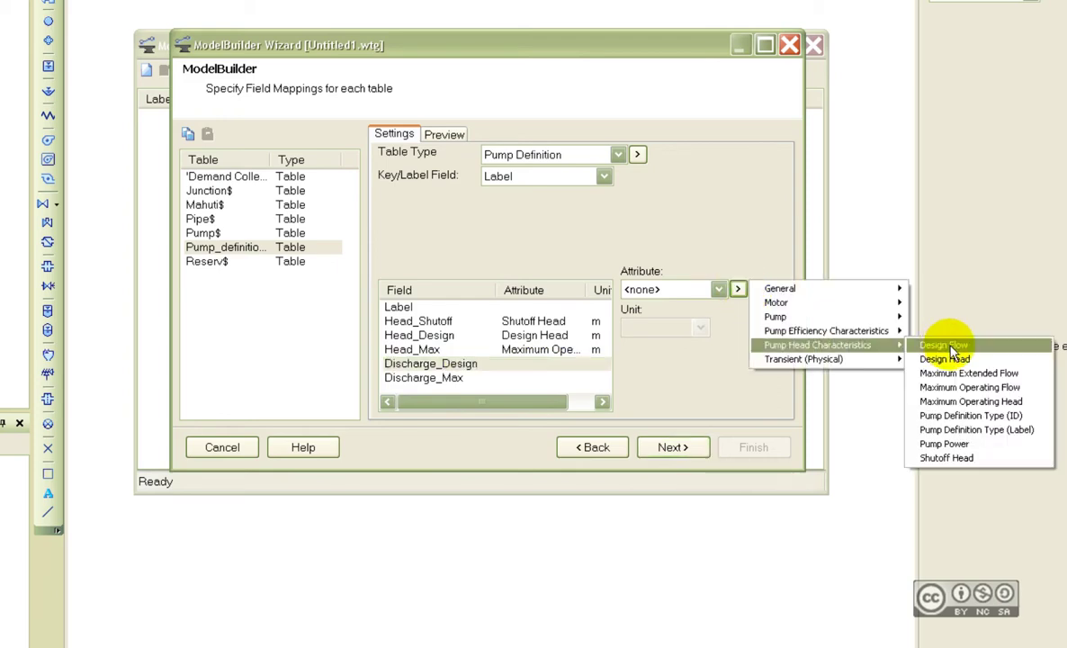
click(946, 347)
click(640, 326)
click(636, 385)
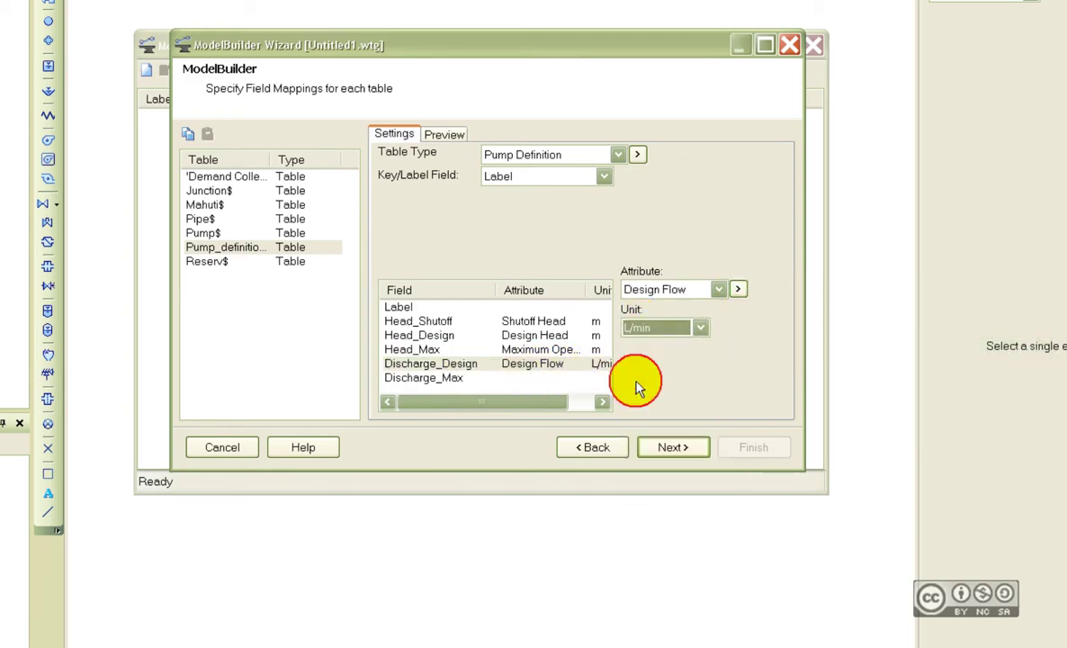
- Map the pump definition table's Discharge_Max field to Maximum Operating Flow with the unit L/min
click(450, 378)
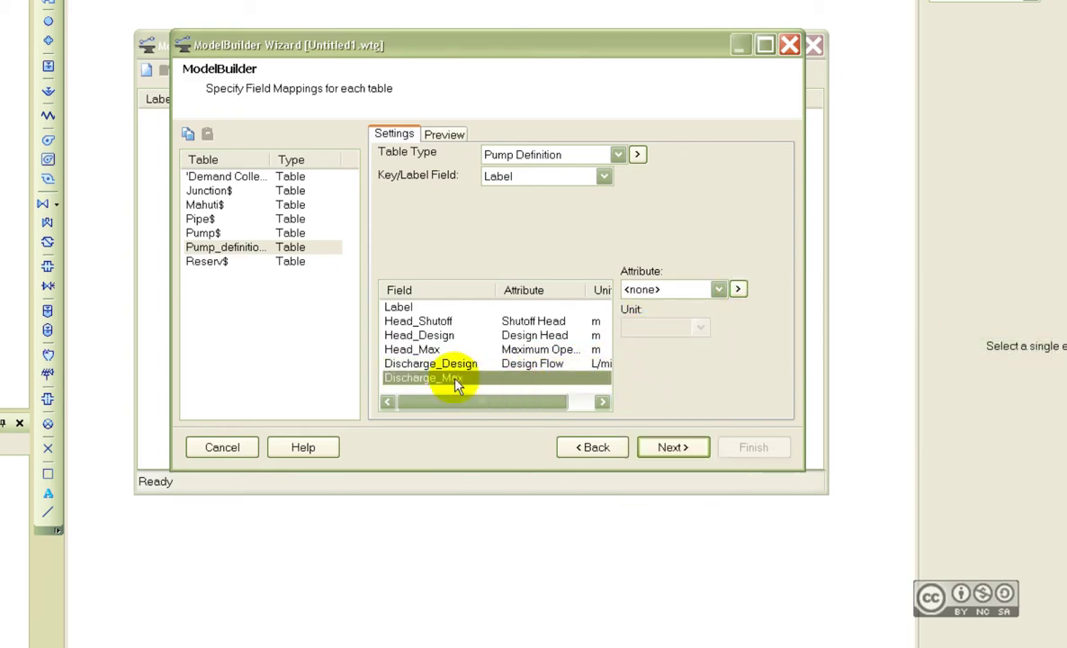
click(739, 289)
mouse_move(819, 345)
click(944, 388)
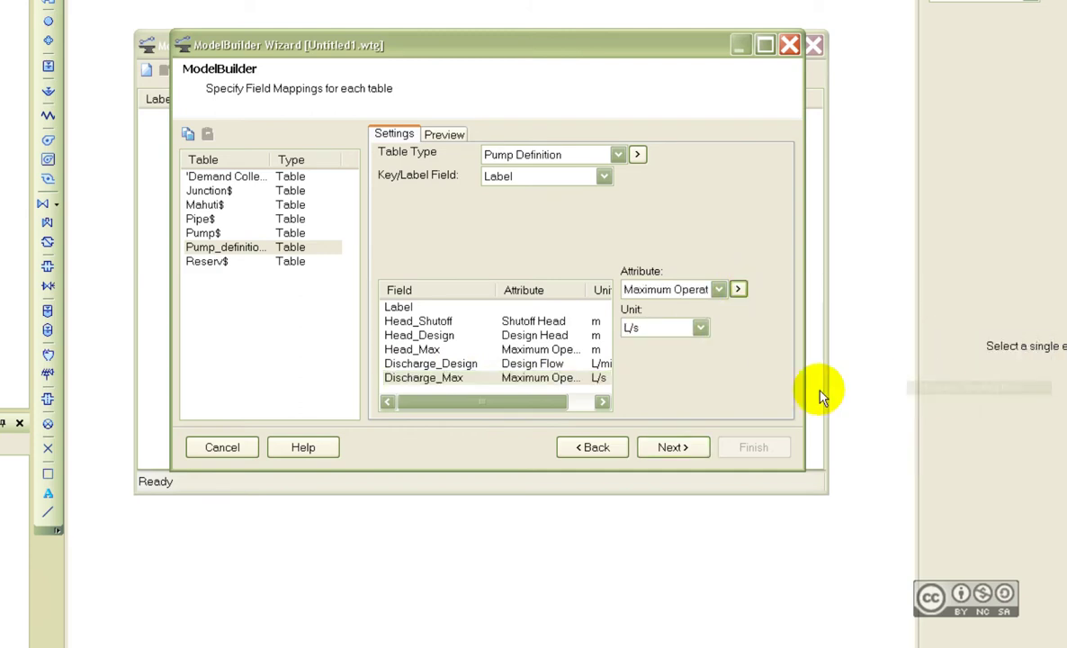
click(646, 328)
click(630, 386)
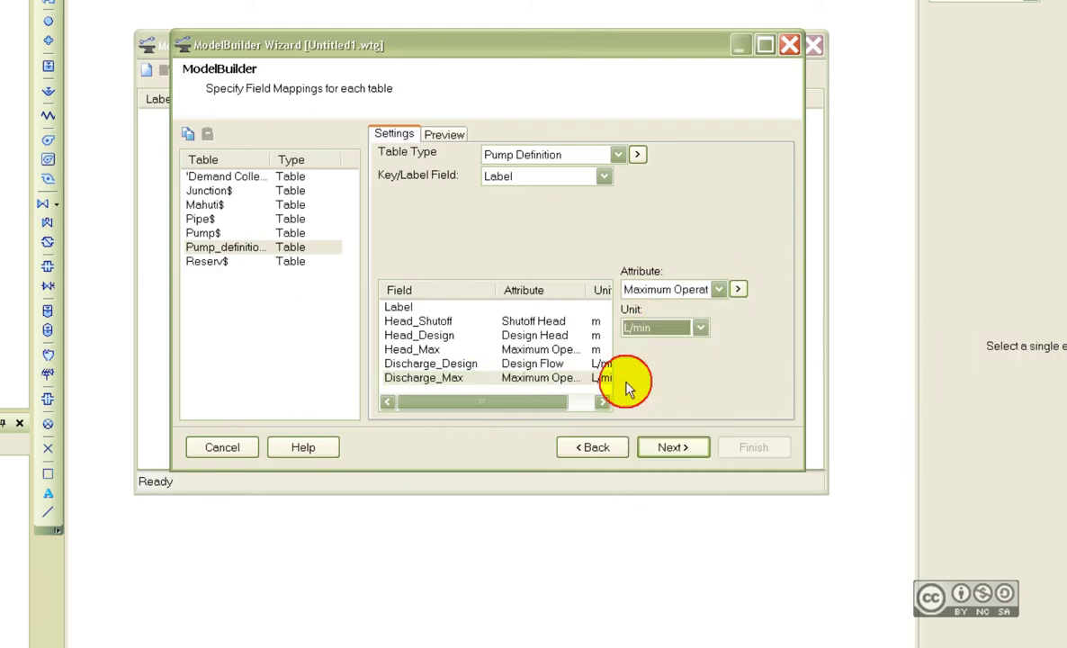
- For the Reserv$ table, set the type to Reservoir with Label as key field and X and Y as the coordinate fields
click(206, 261)
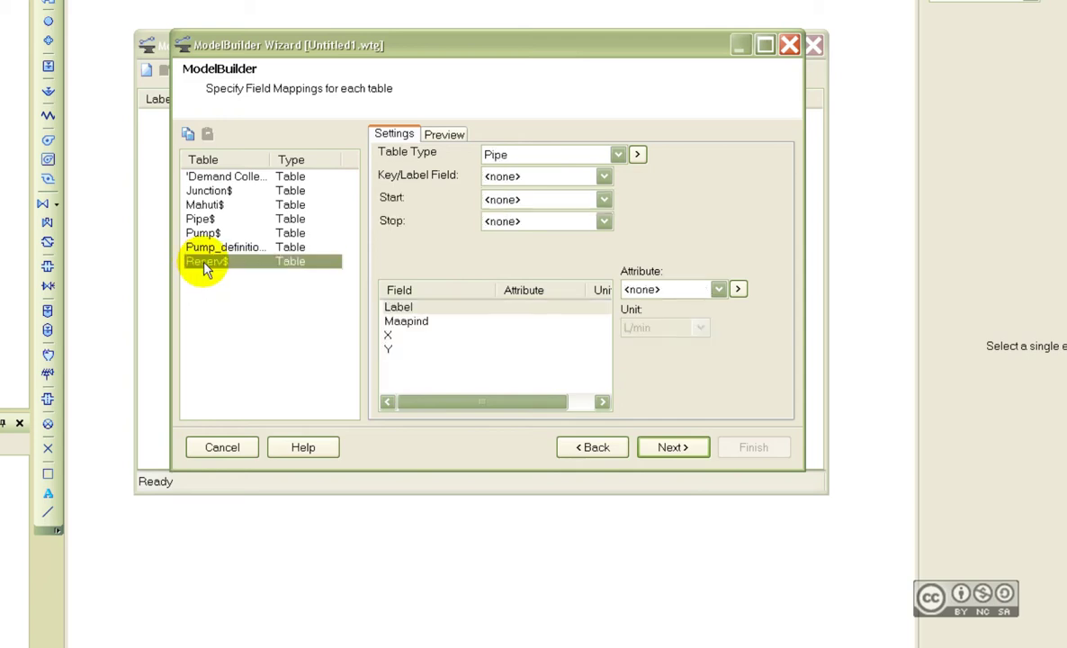
click(513, 155)
scroll(495, 241, down, 3)
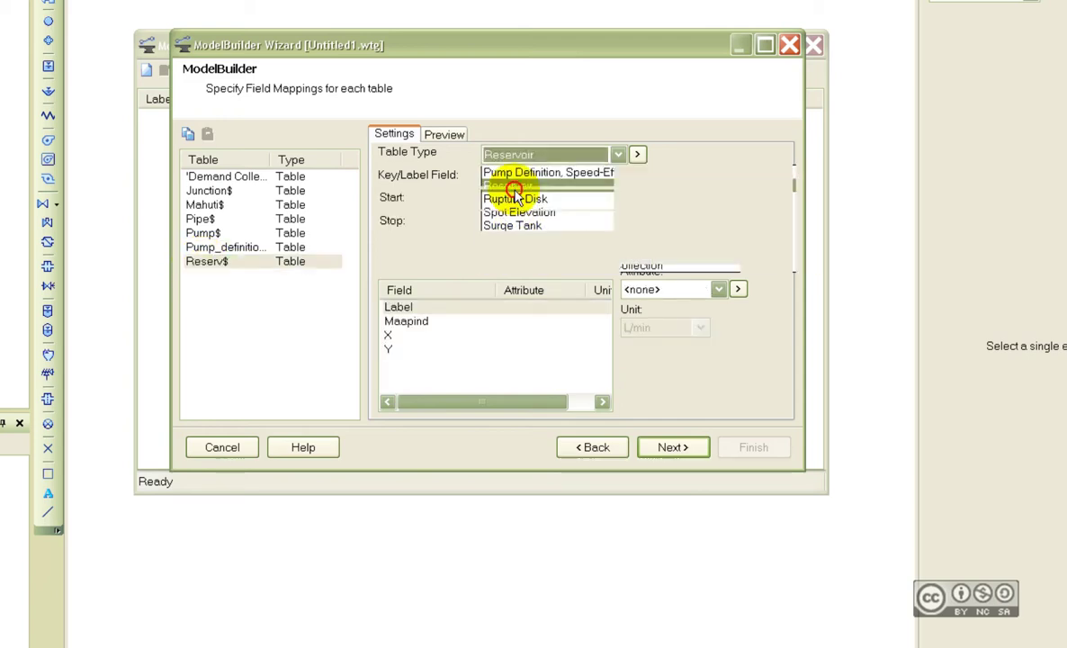
click(510, 188)
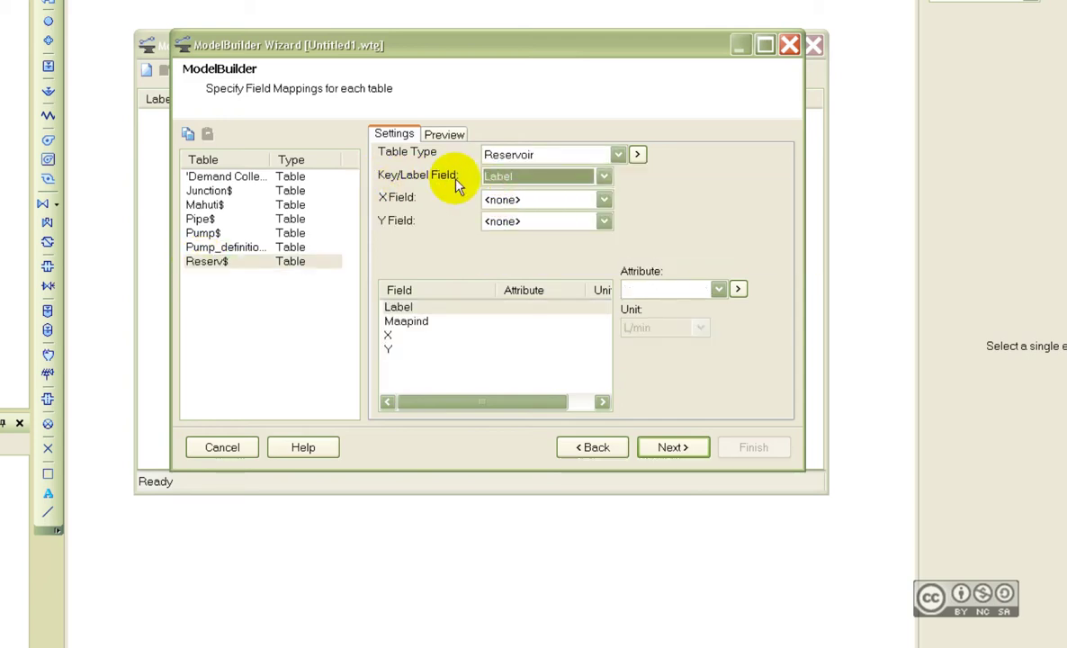
click(507, 199)
click(499, 256)
click(495, 222)
click(499, 293)
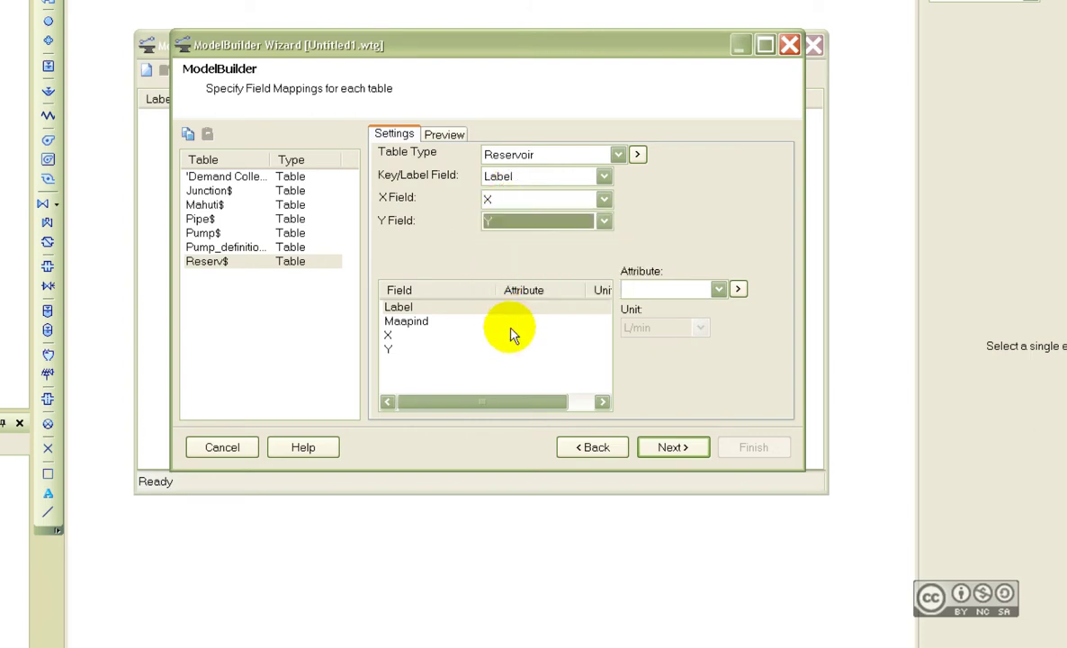
- Map the Reserv$ table's Maapind field to the Elevation attribute in m
click(407, 321)
click(738, 289)
click(908, 331)
- Map the Reserv$ table's X and Y fields to the X and Y attributes in m
click(533, 335)
click(738, 289)
mouse_move(794, 317)
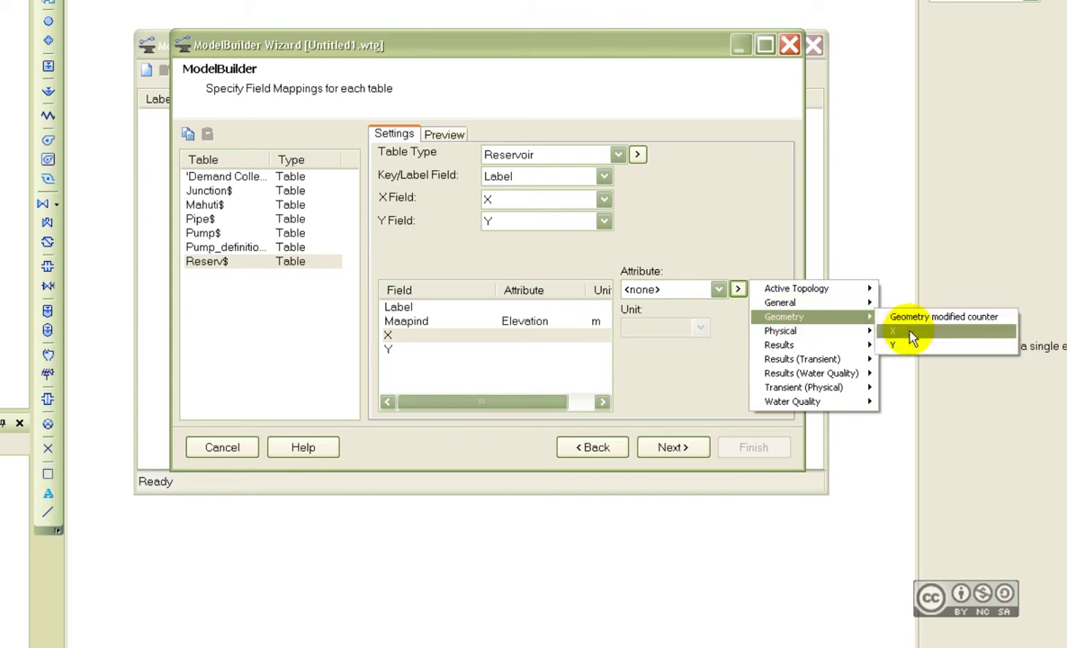
click(917, 331)
click(529, 350)
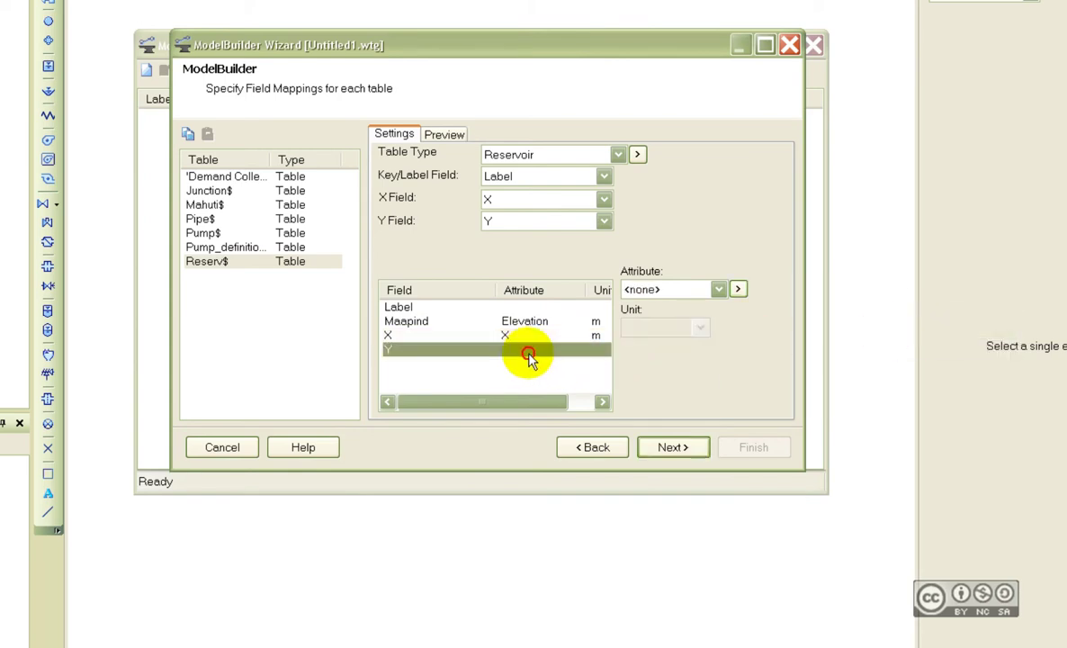
click(738, 289)
mouse_move(779, 312)
click(847, 331)
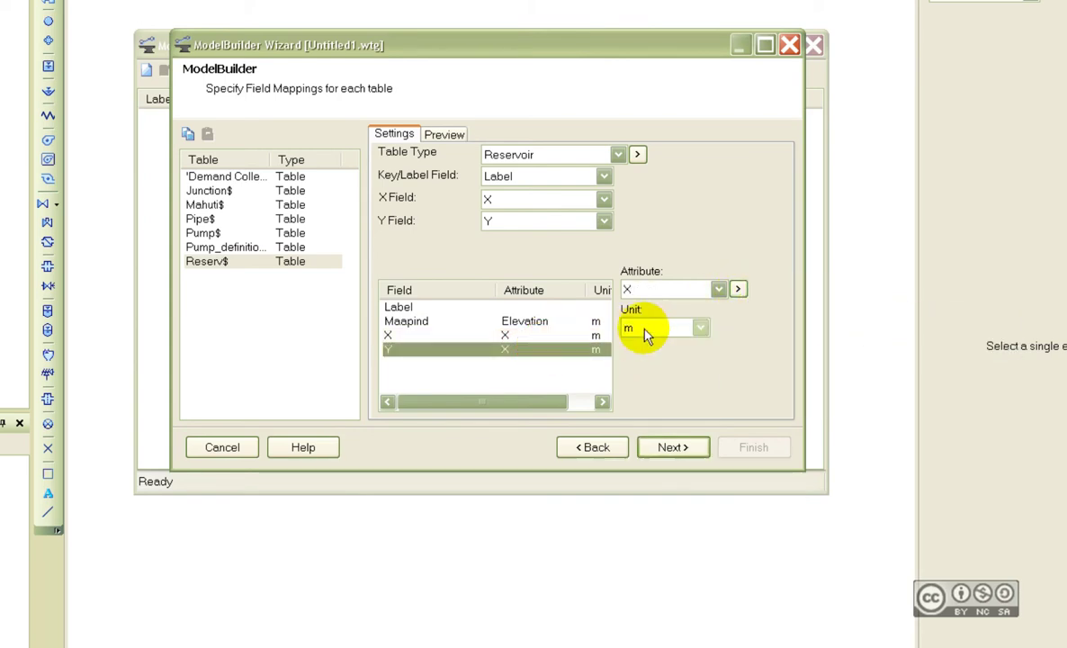
click(666, 289)
click(647, 432)
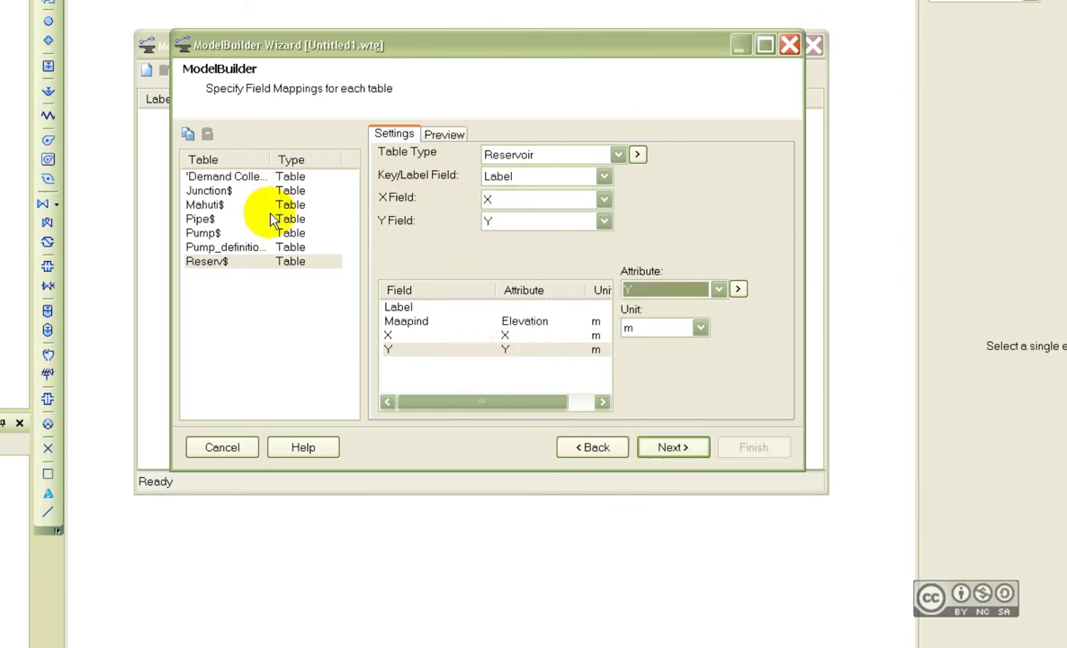
- Finish the field mapping for project_data, choosing not to build the model now, and close ModelBuilder
click(204, 262)
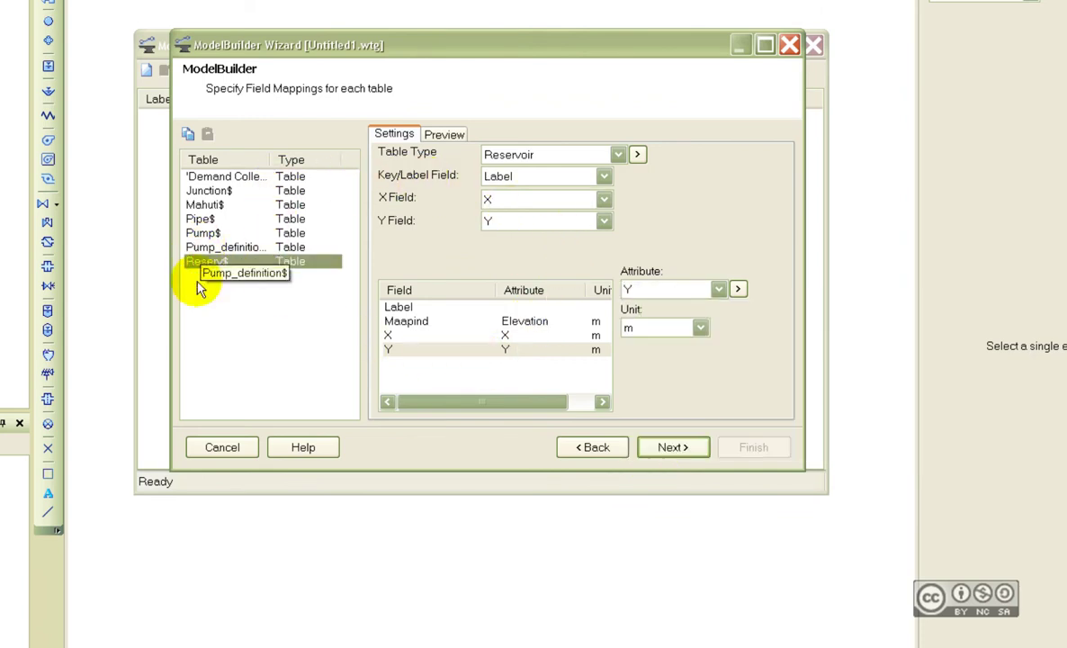
click(266, 261)
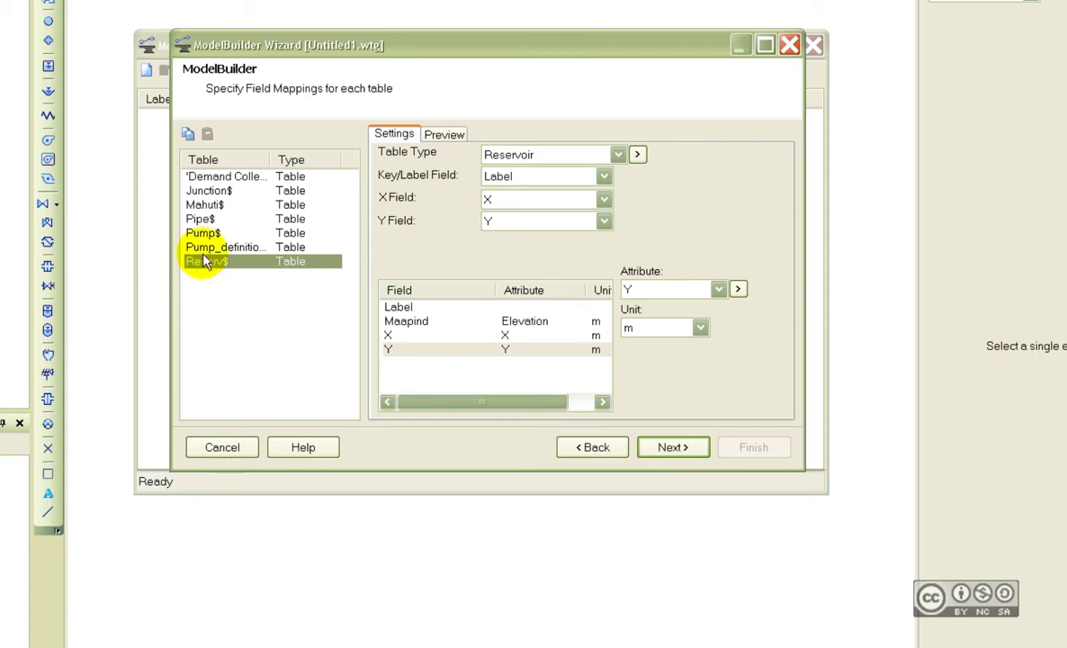
click(670, 447)
drag(476, 48, 478, 52)
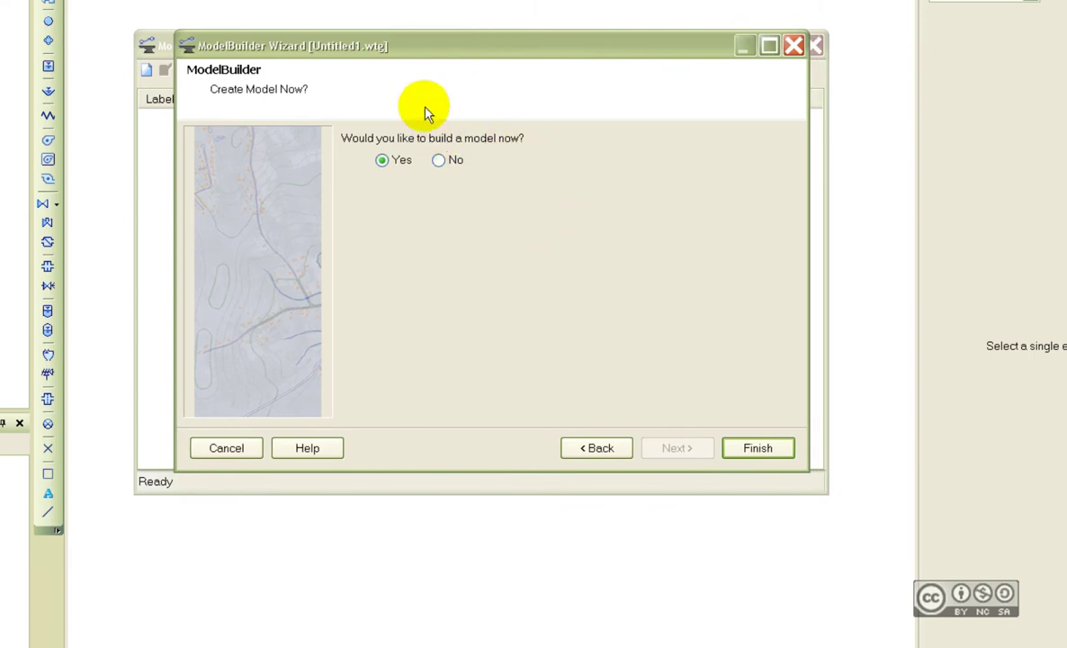
click(439, 160)
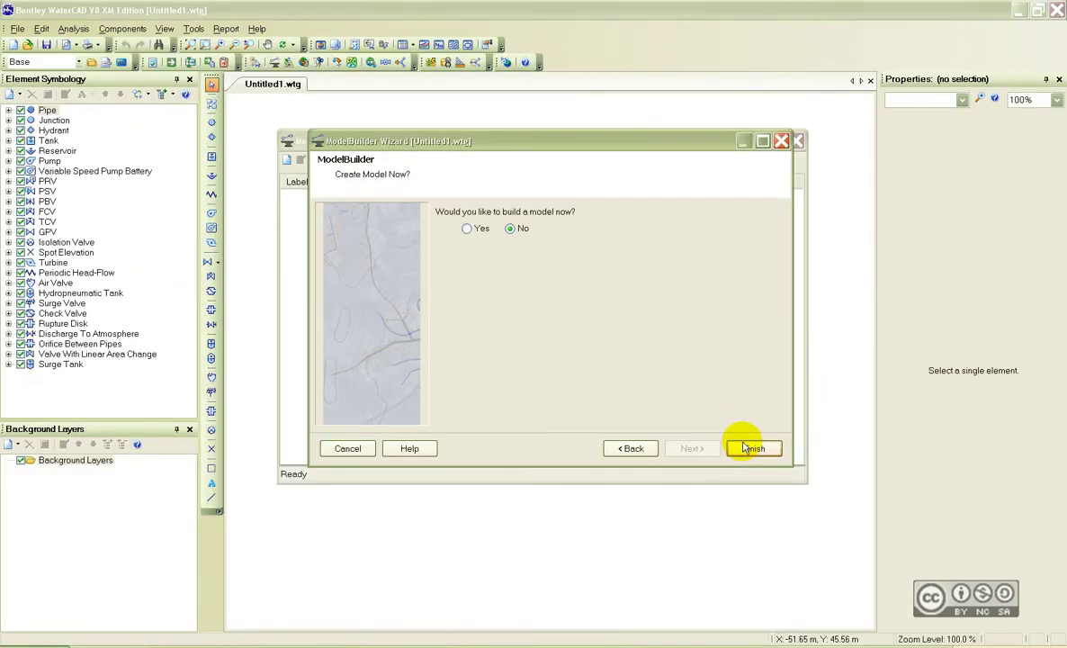
click(757, 447)
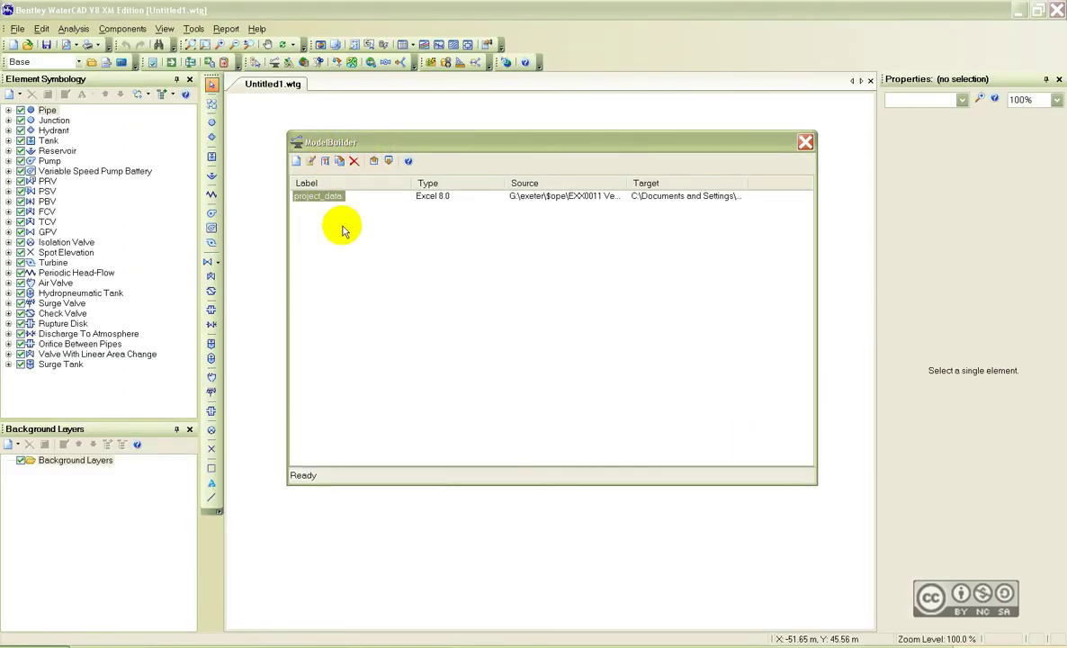
click(805, 143)
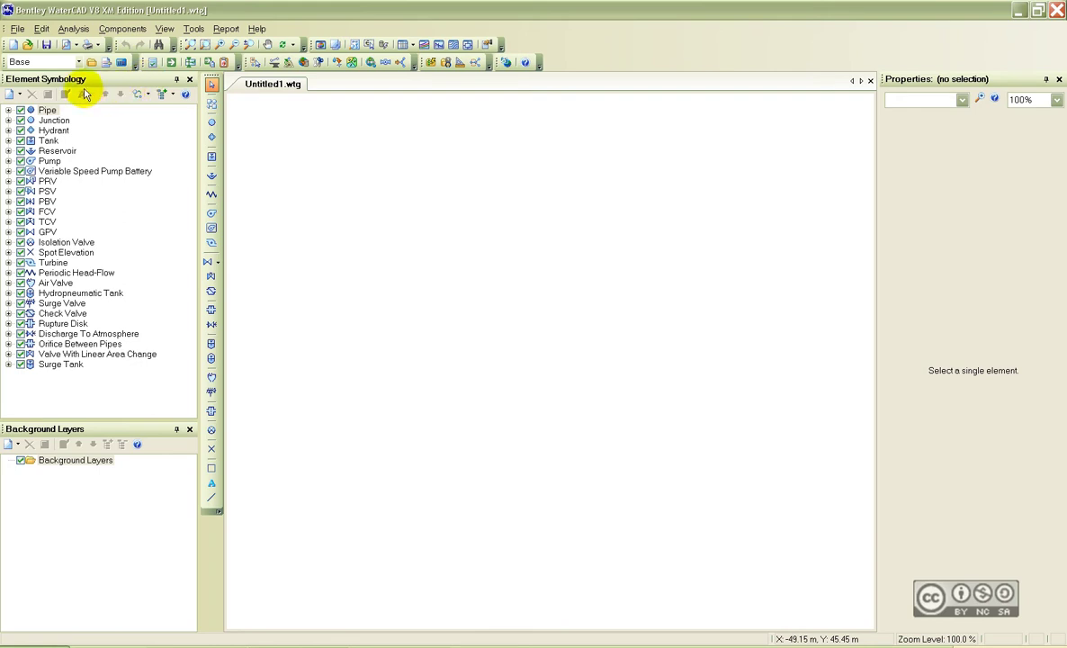
- Start importing a hydraulic pattern from a library and add the existing engineering library tund12.xml from the Tund_12 folder
click(116, 30)
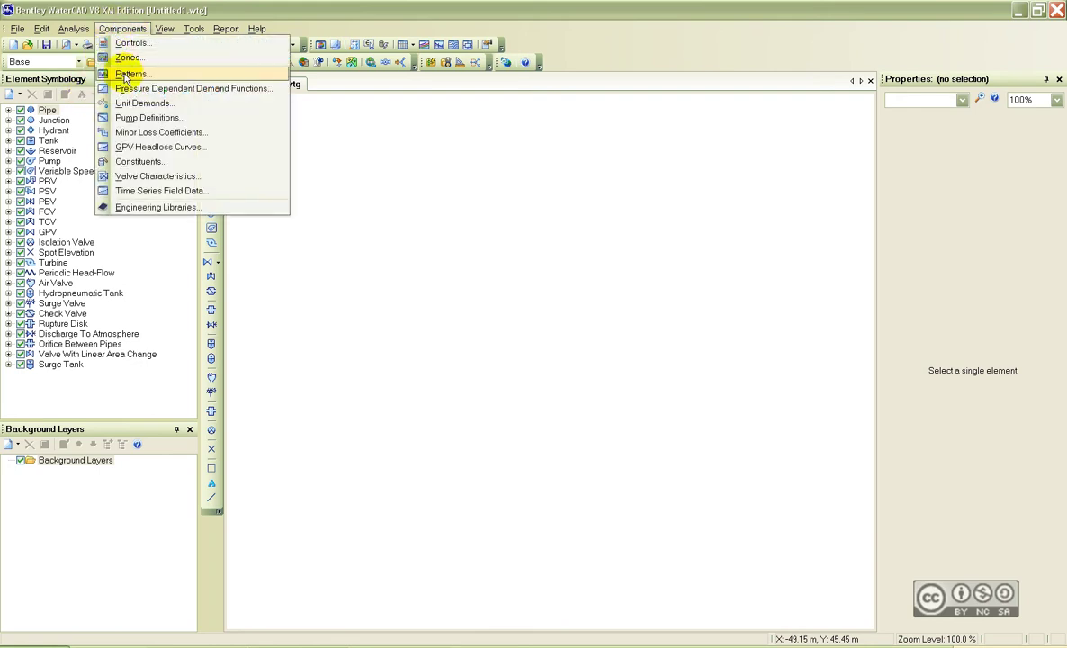
click(126, 74)
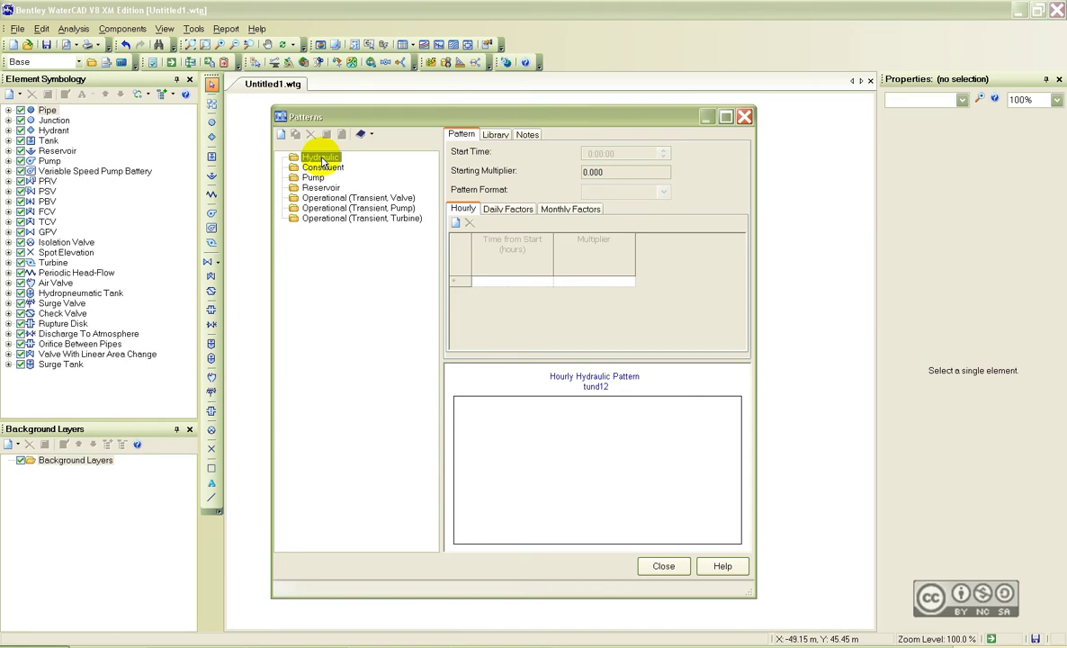
click(372, 135)
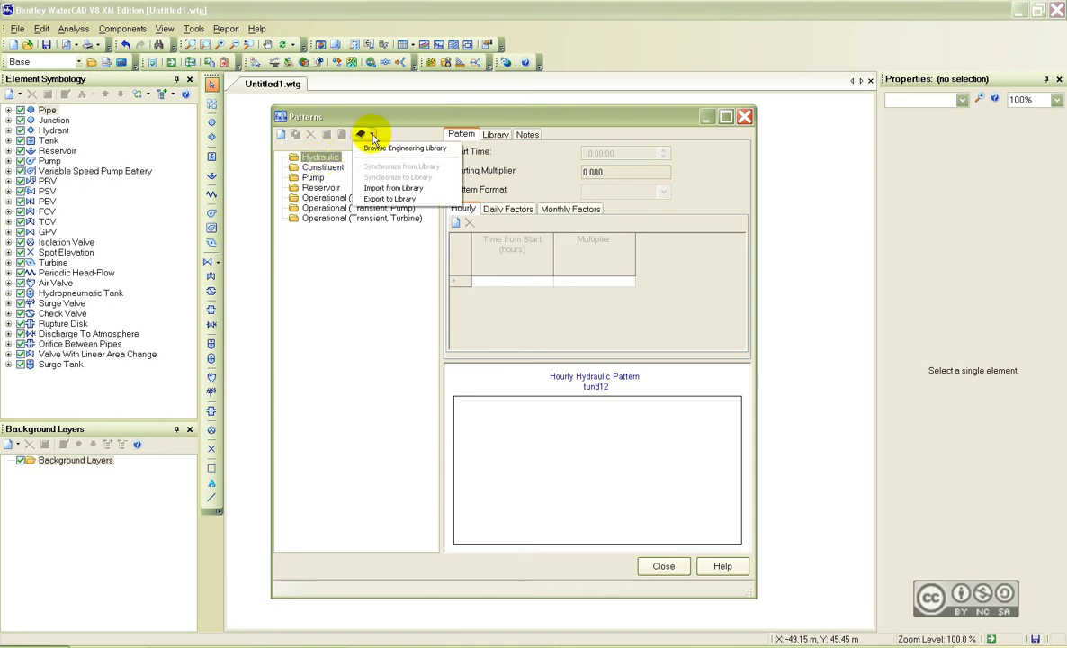
click(385, 191)
click(317, 171)
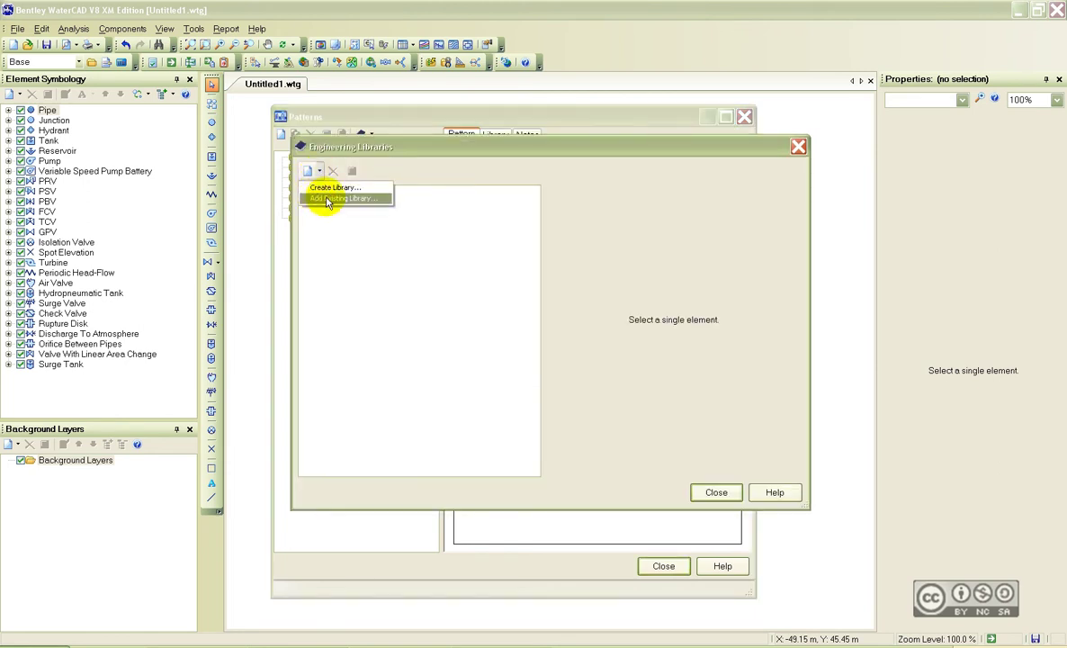
click(326, 199)
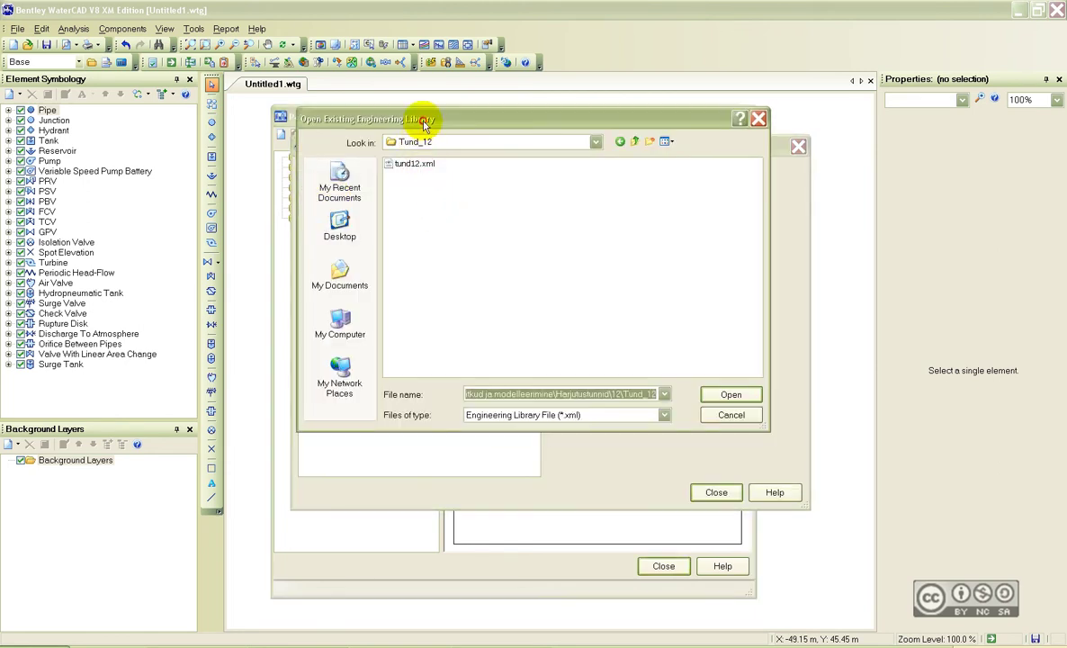
drag(423, 118, 426, 144)
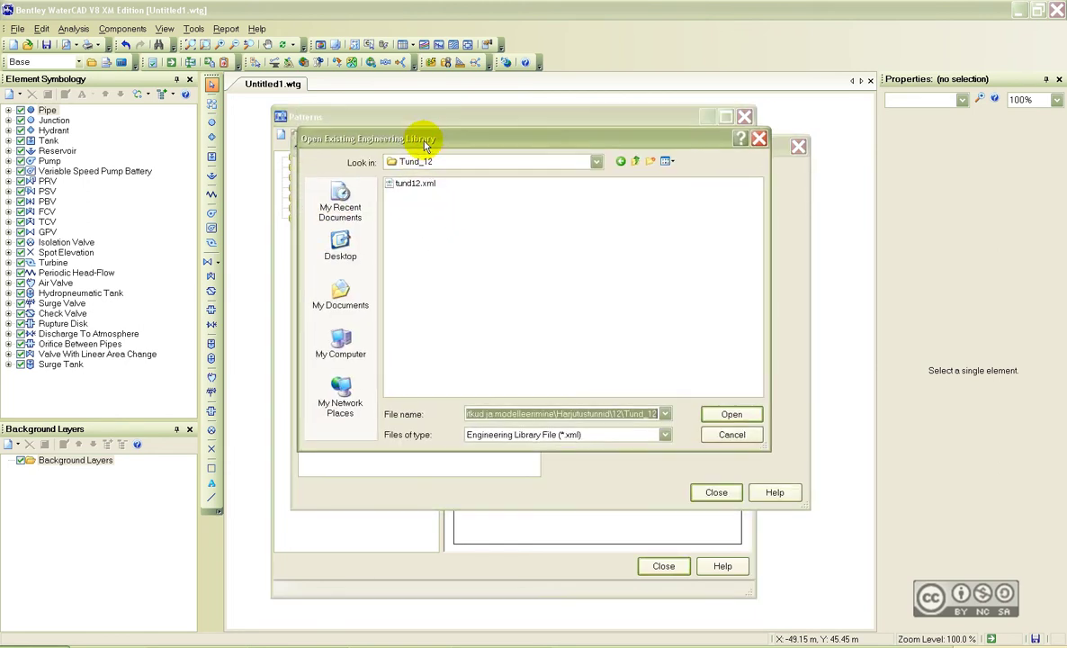
click(414, 184)
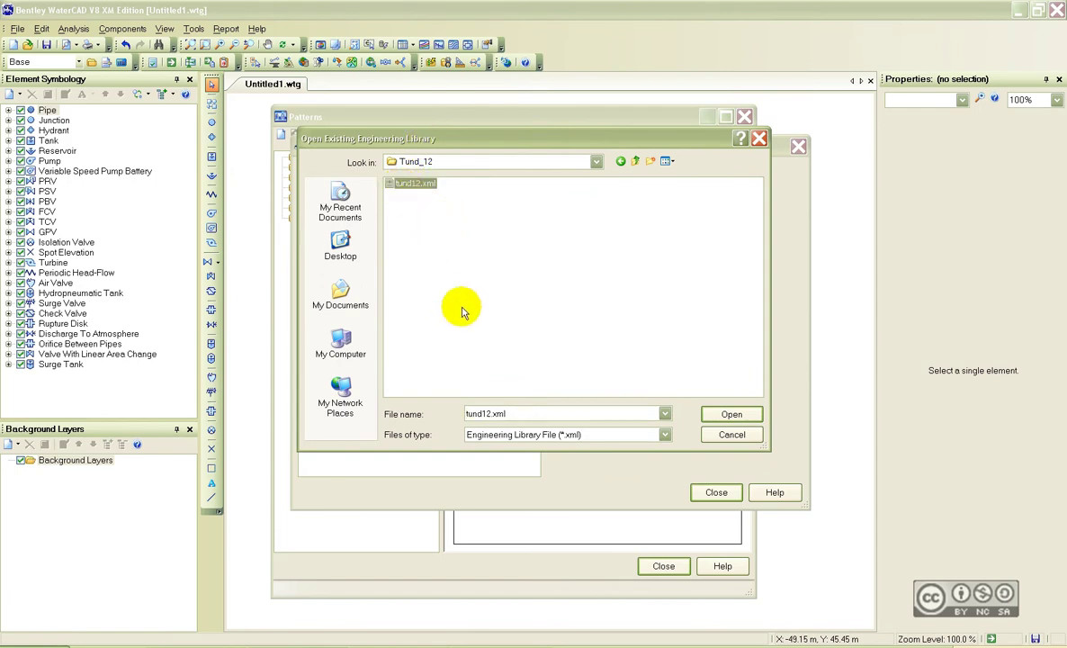
click(732, 414)
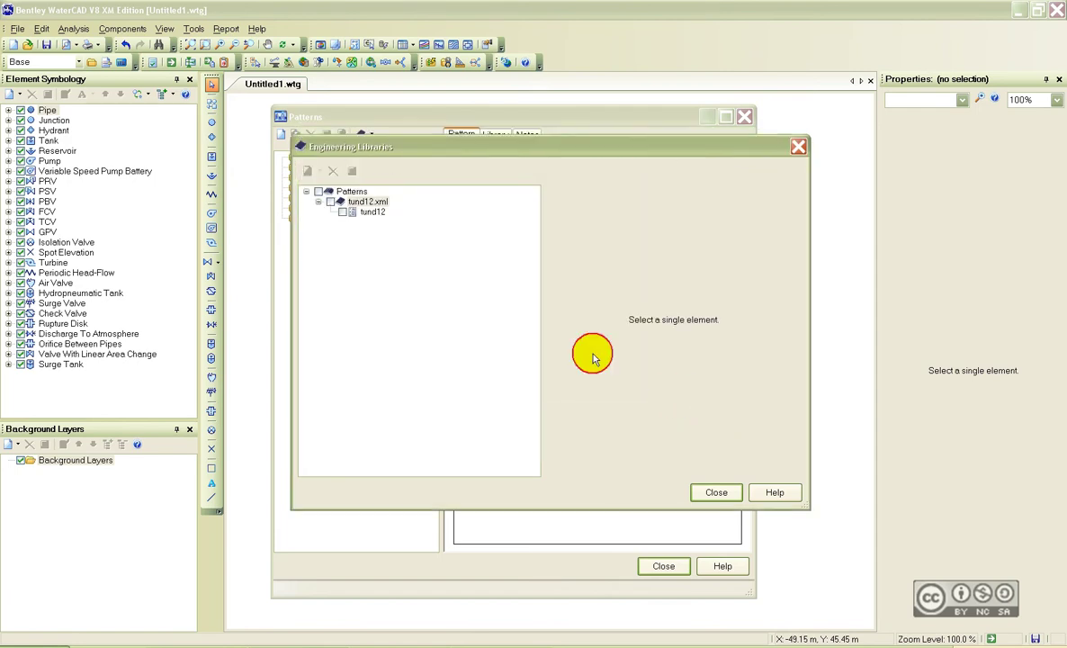
- Import the tund12 pattern from the tund12.xml library and display its hourly multipliers and curve
click(363, 214)
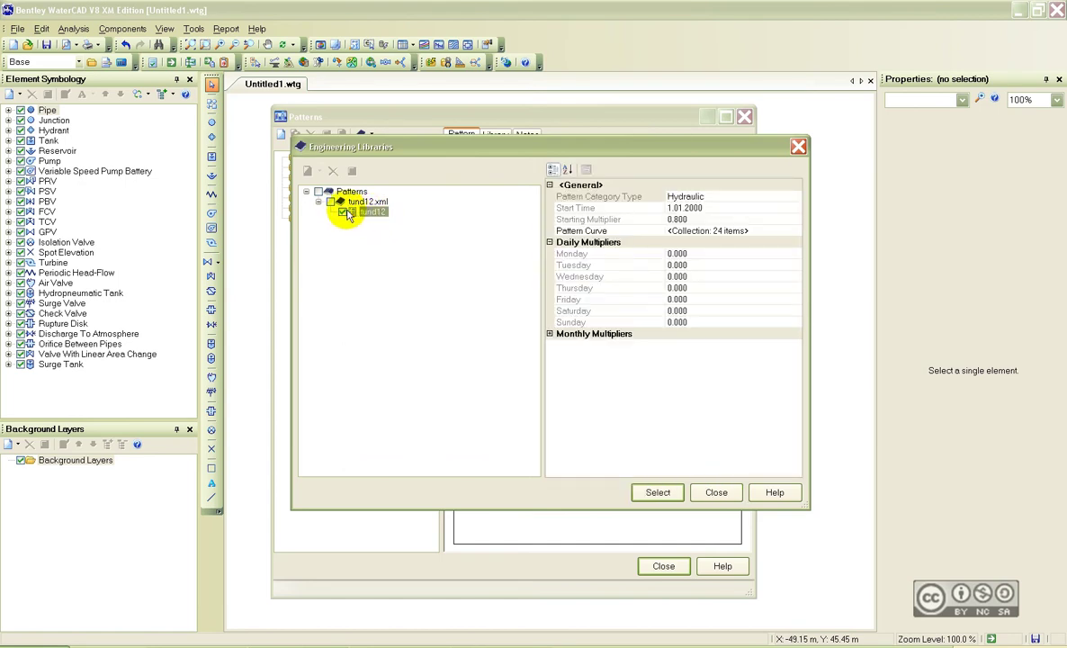
click(657, 493)
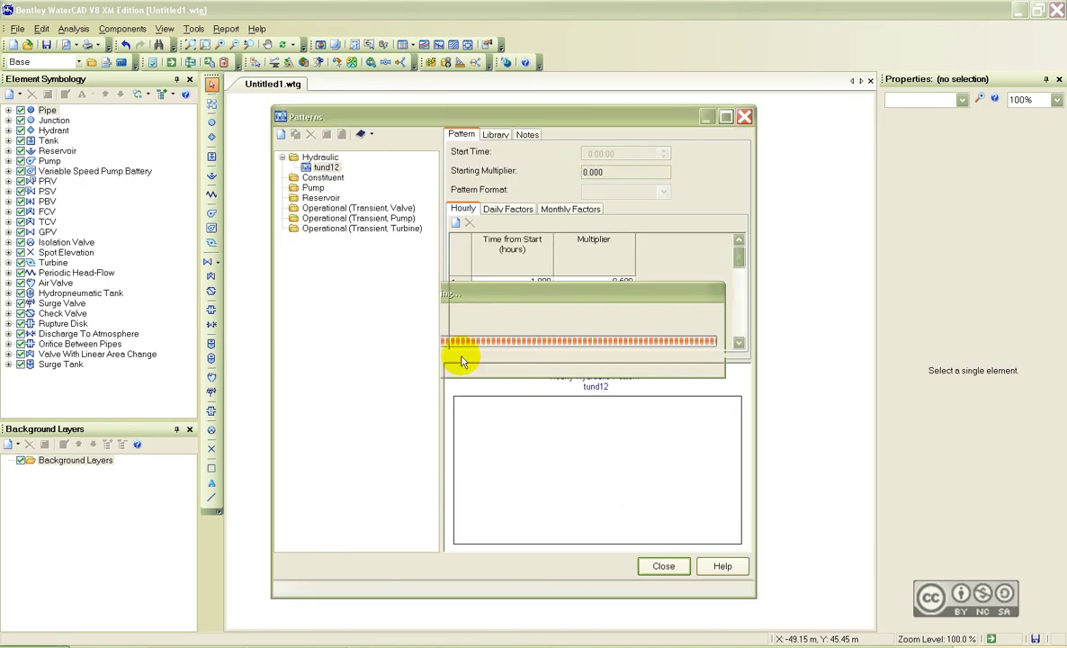
click(326, 169)
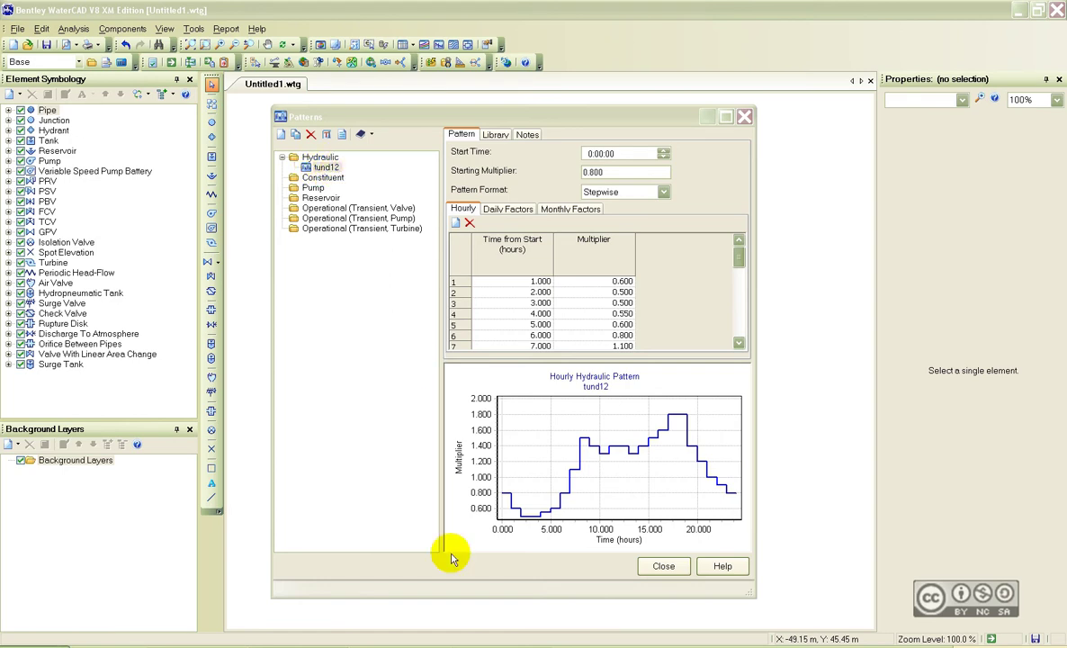
- Compare the tund12 pattern name with the demand labels in the Excel Demand Collection sheet, and close the pattern manager
key(alt+Tab)
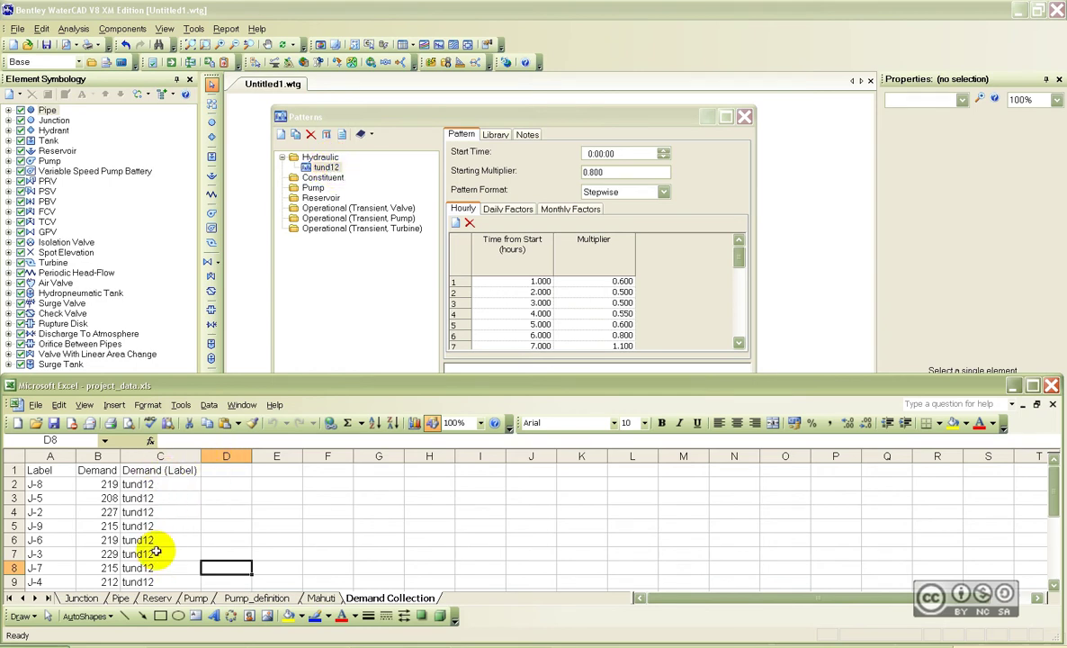
click(428, 115)
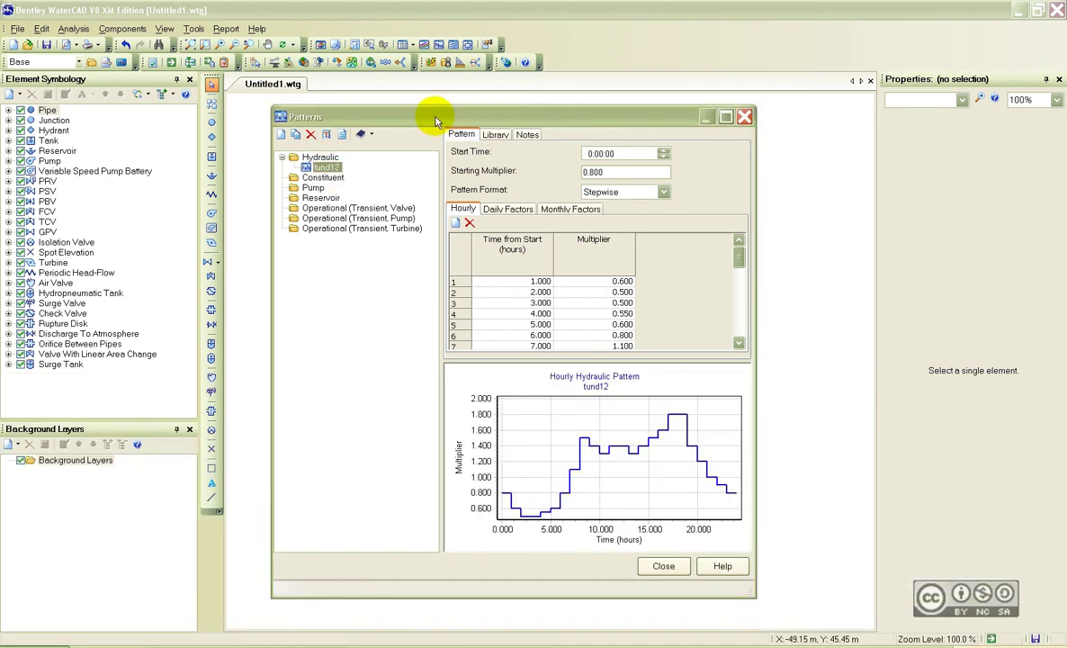
click(663, 565)
- Build the model from the project_data connection in ModelBuilder, and review and close the build summary
click(193, 30)
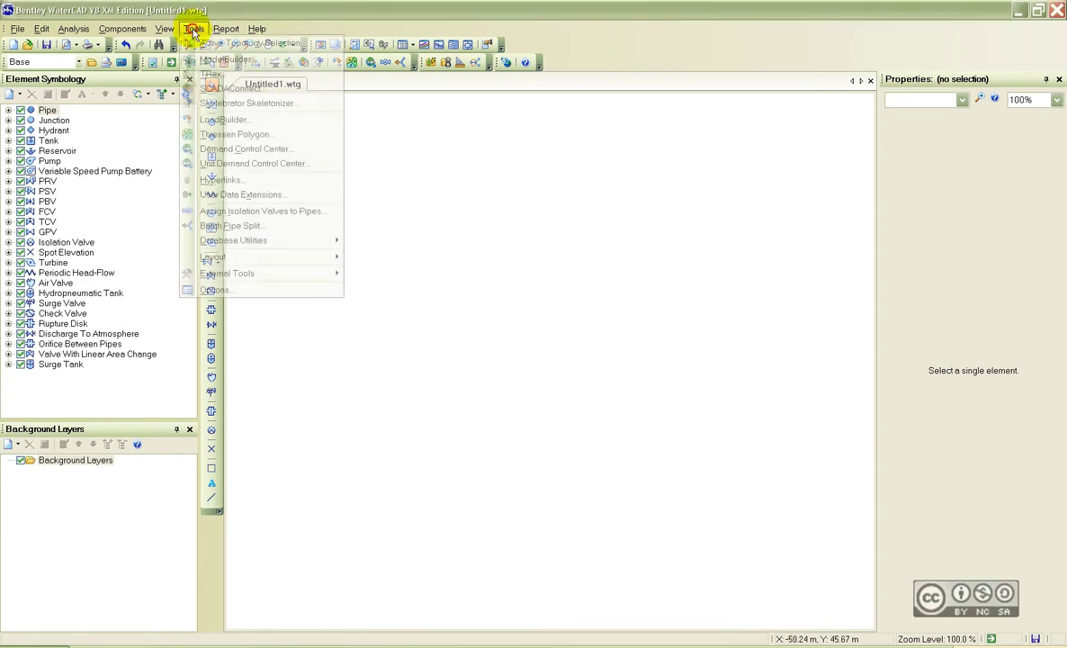
click(221, 60)
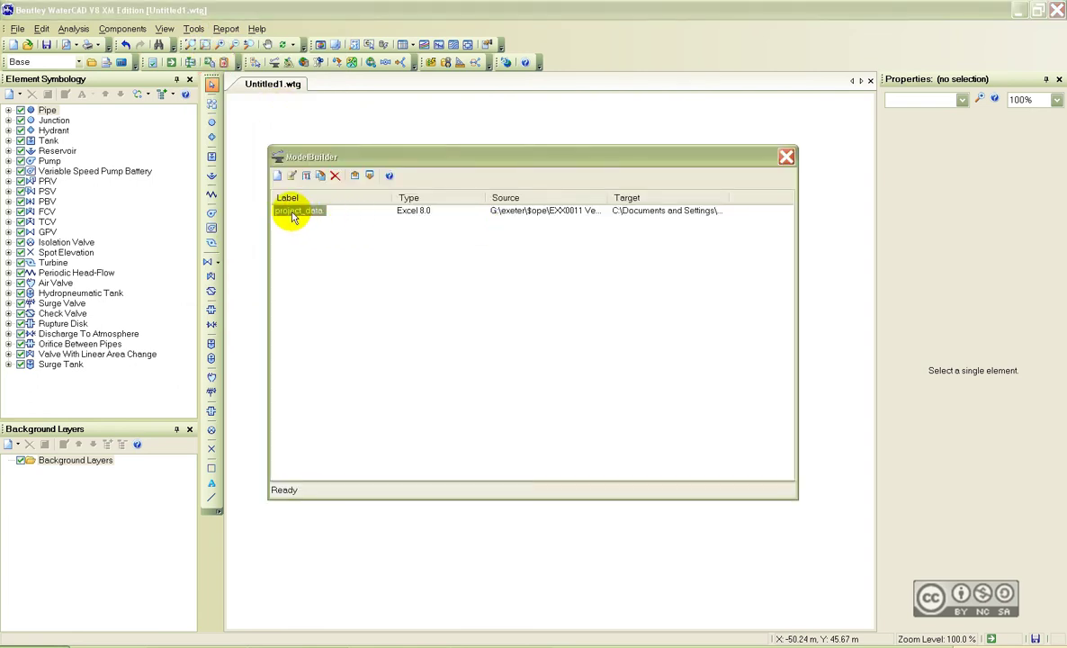
click(355, 177)
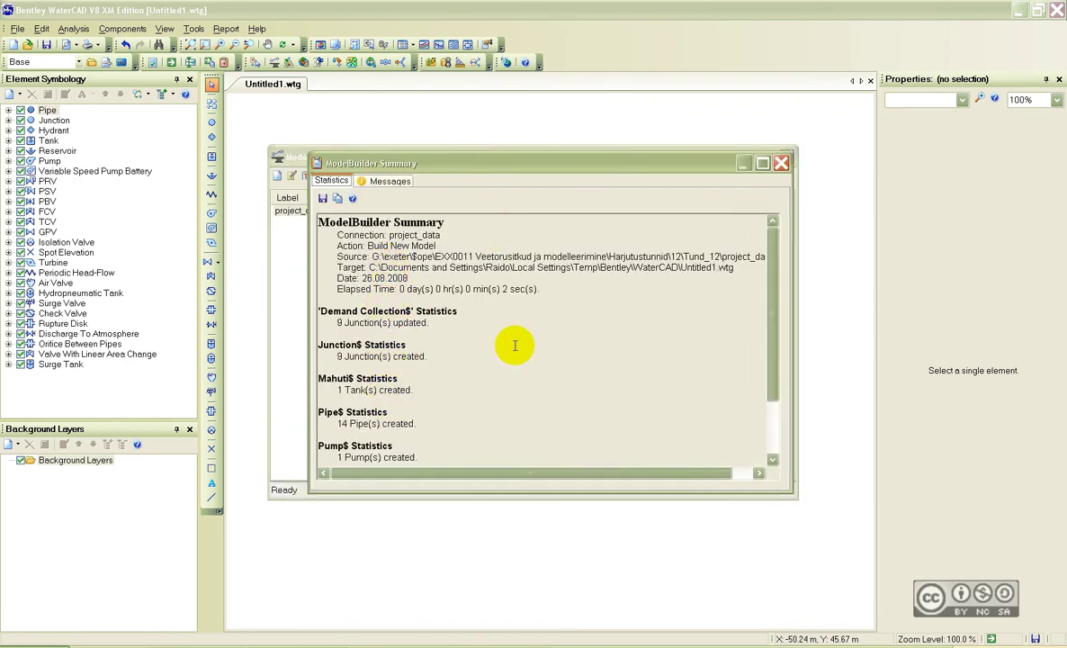
drag(772, 357, 757, 321)
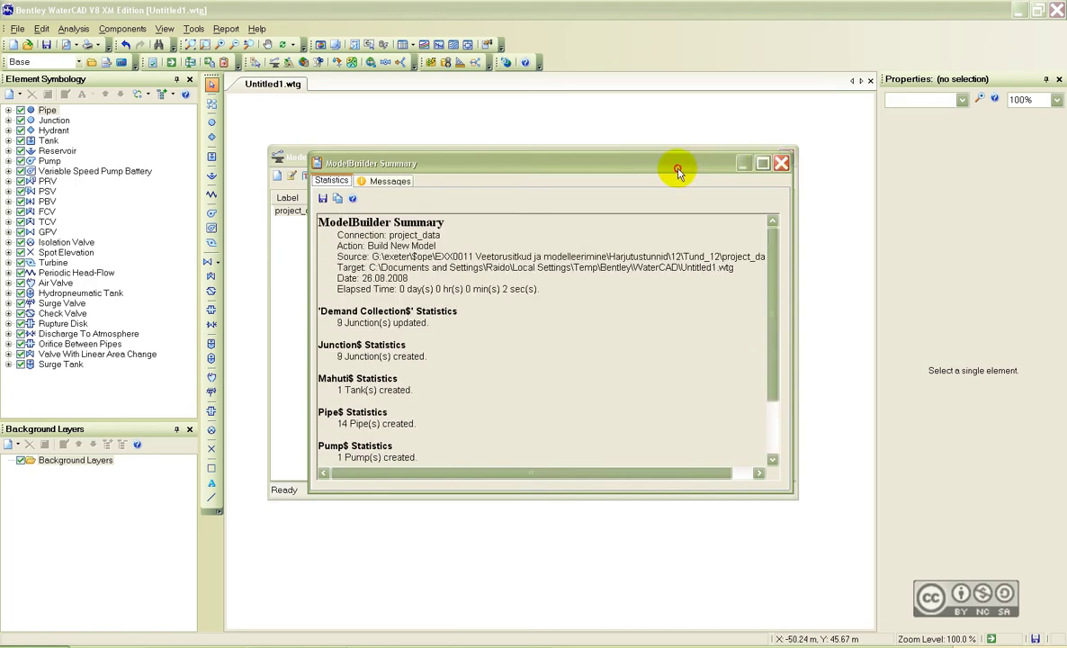
drag(679, 166, 672, 176)
click(775, 173)
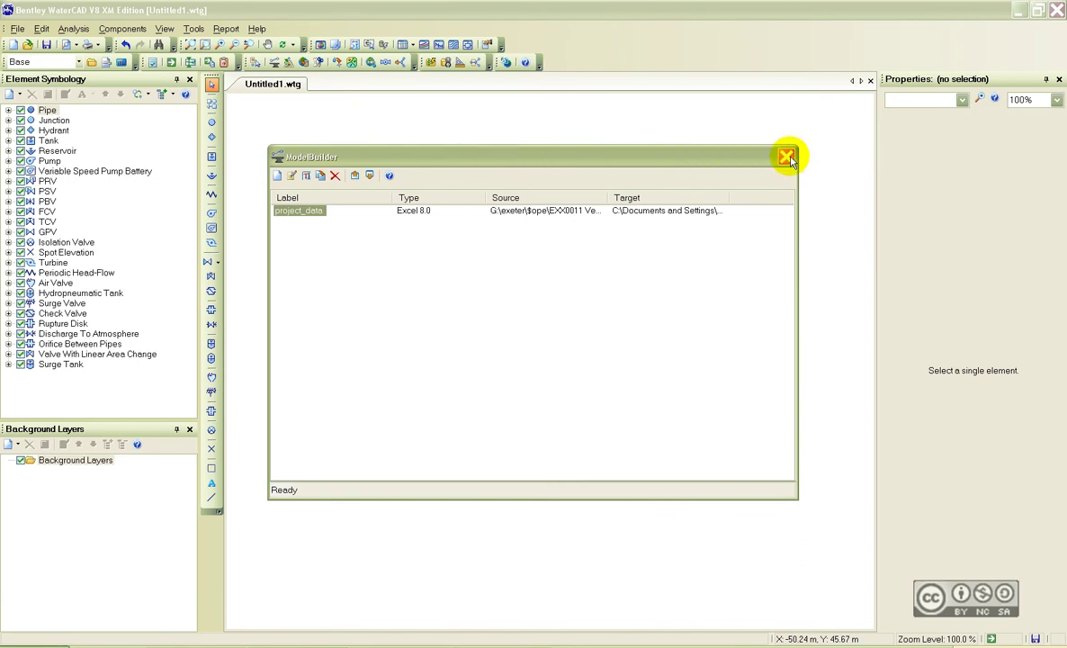
- Close ModelBuilder and synchronize the drawing with the database
click(788, 158)
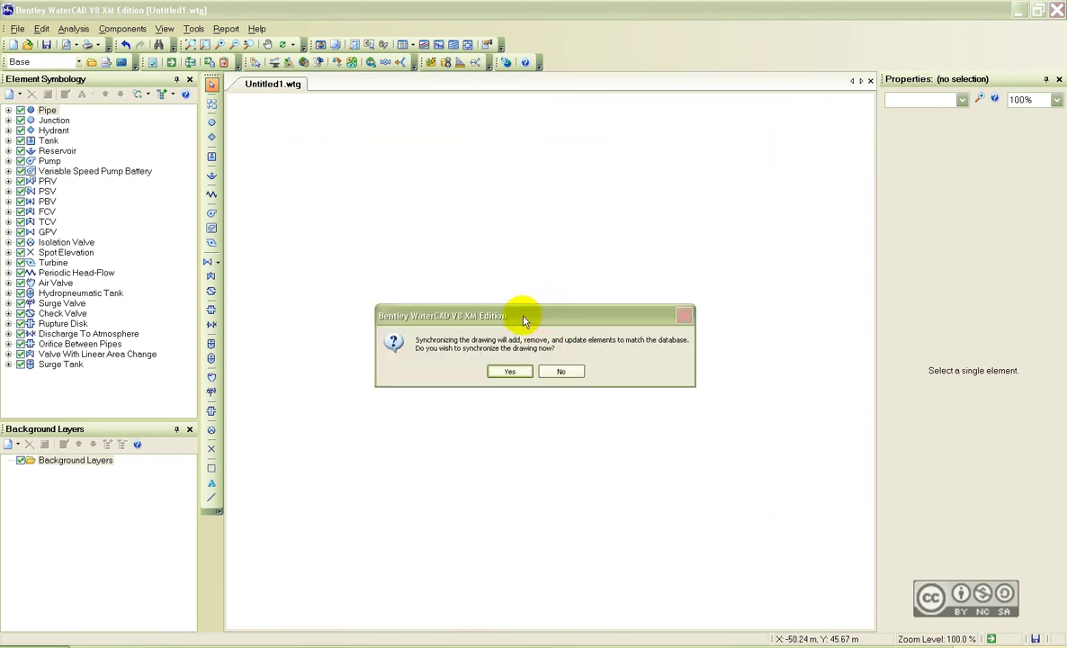
click(505, 374)
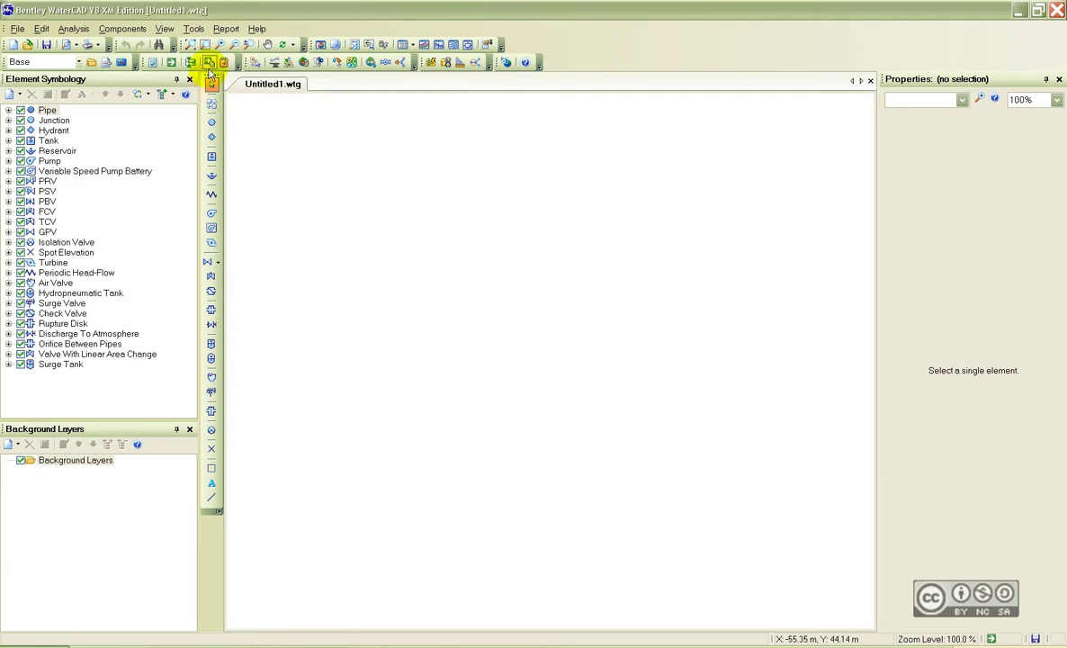
click(189, 47)
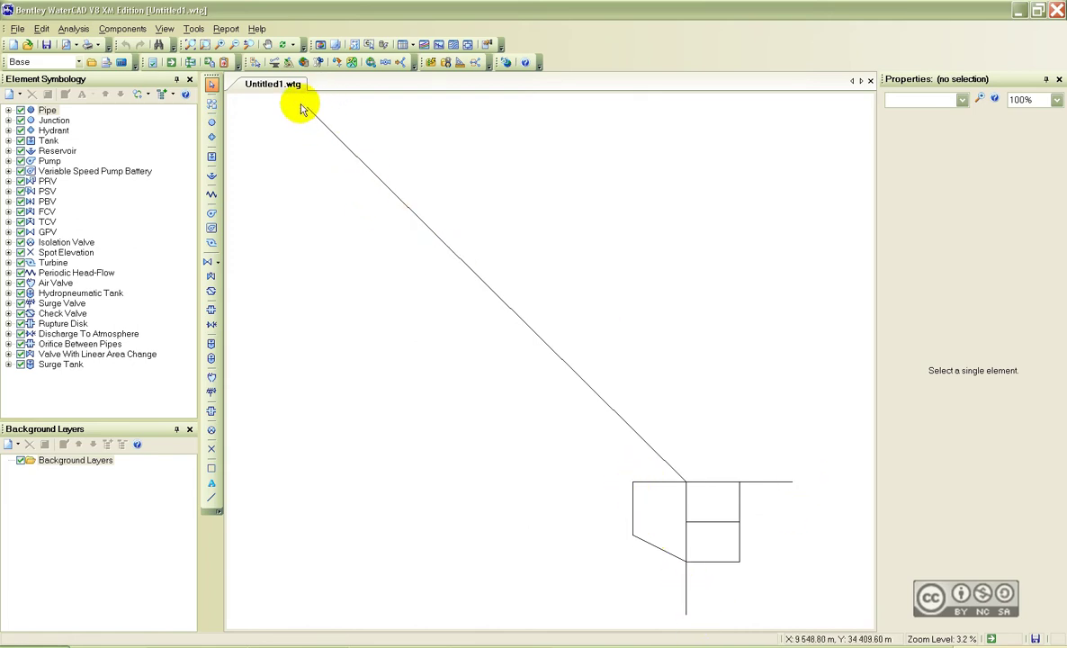
- Increase the Symbol Size Multiplier in the drawing options
click(193, 29)
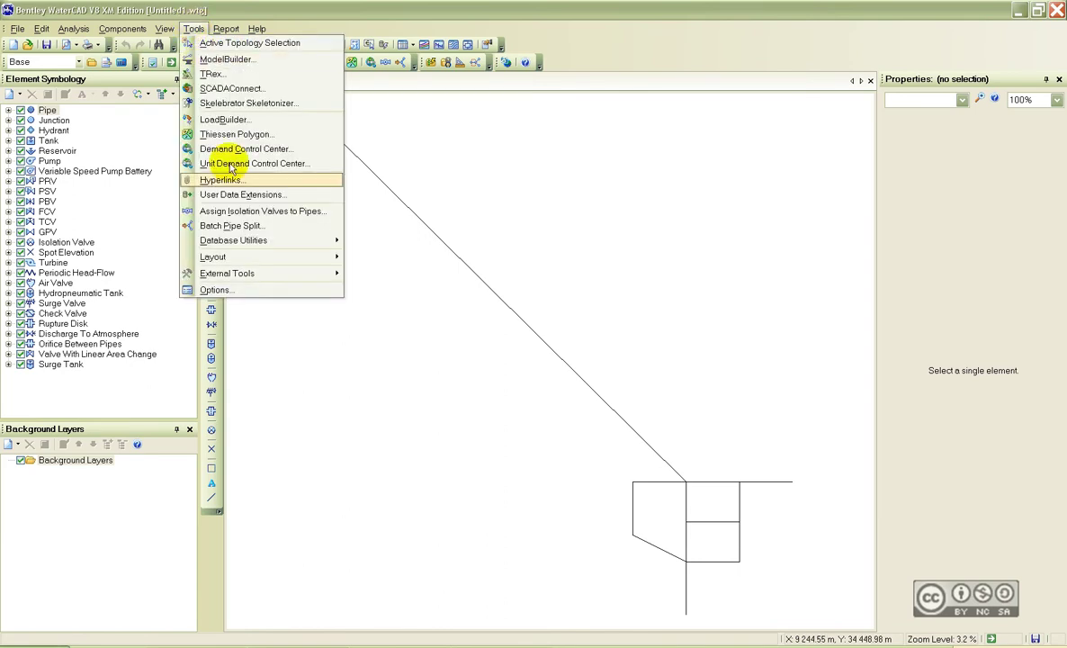
click(257, 289)
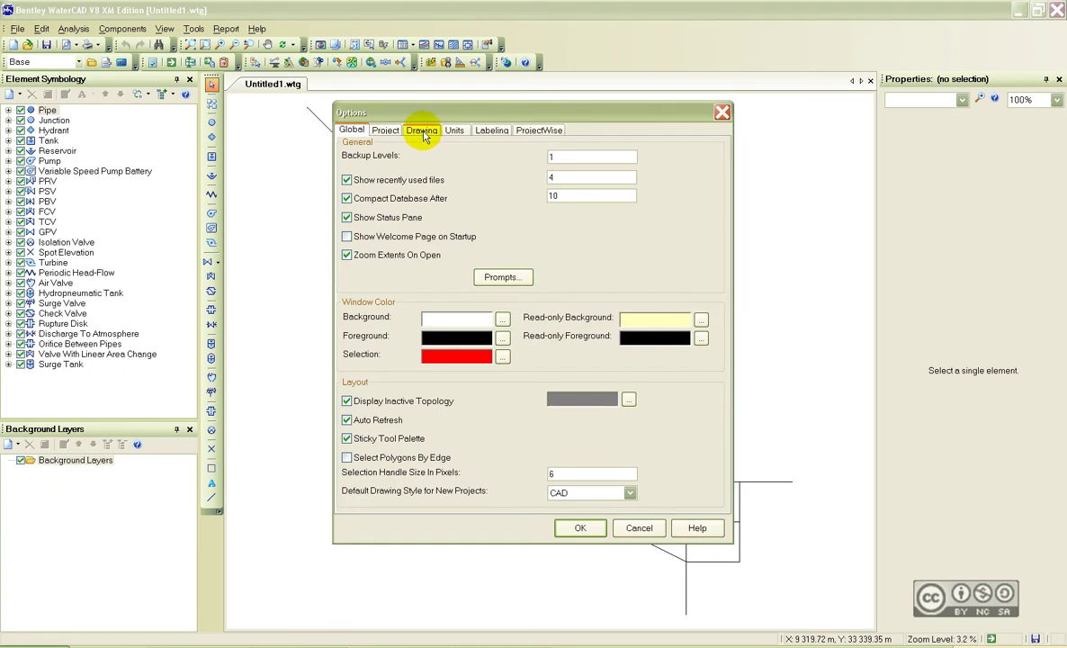
click(423, 130)
double_click(545, 218)
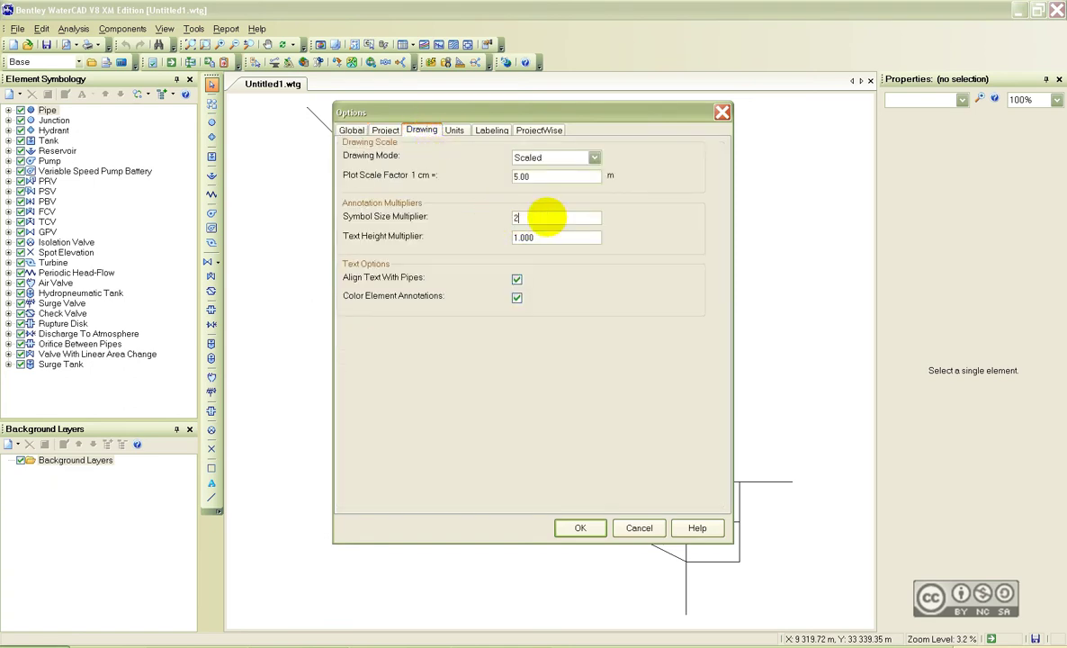
click(589, 534)
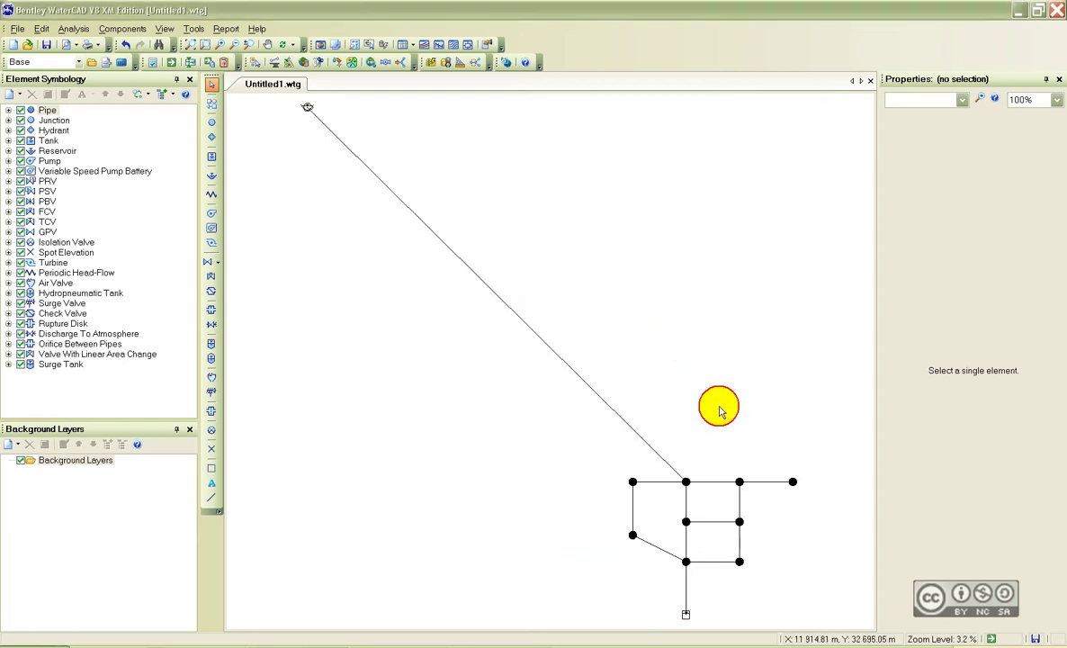
- Select the pump PMP-1 at the reservoir and open its pump definition to examine the head and flow curve
scroll(655, 386, up, 5)
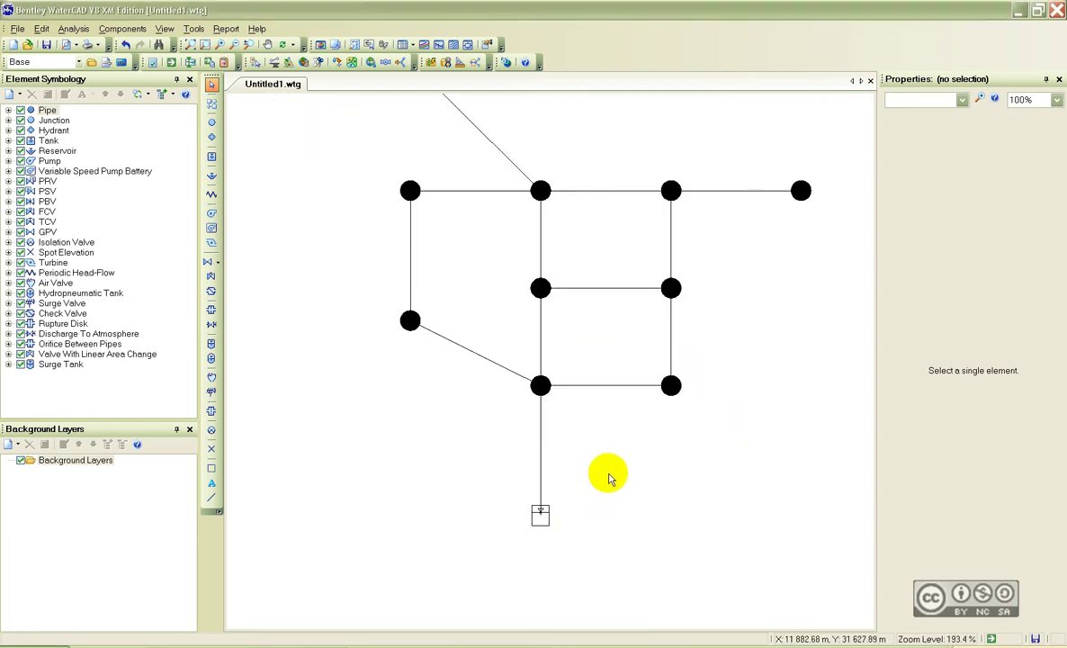
scroll(594, 460, down, 2)
middle_drag(444, 324, 519, 422)
middle_drag(446, 298, 595, 452)
middle_drag(414, 209, 450, 295)
scroll(450, 295, up, 3)
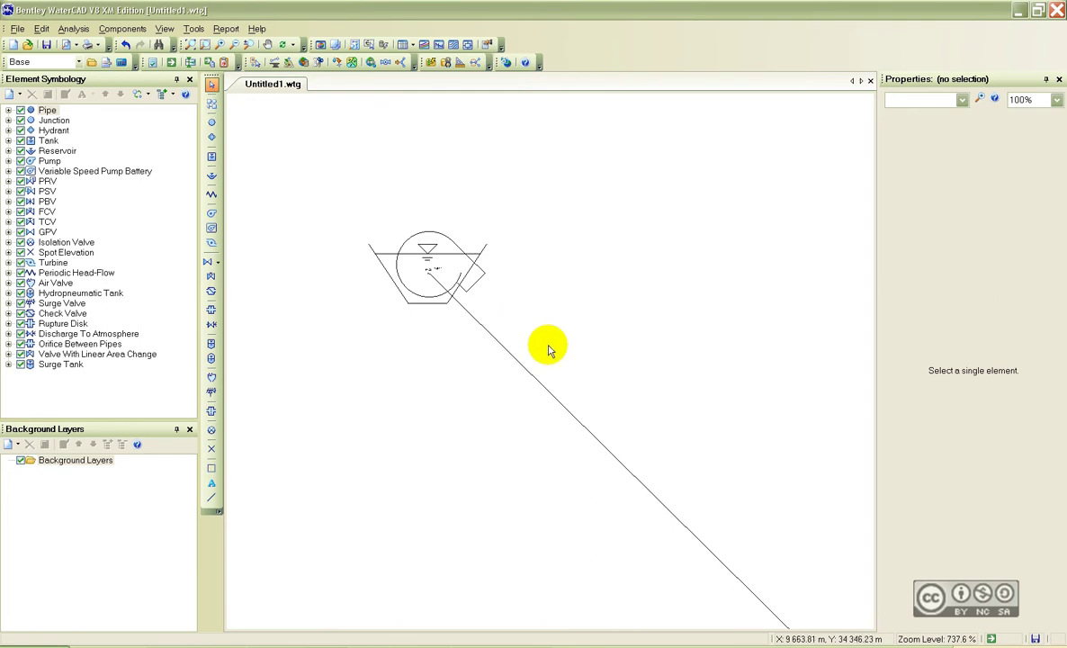
click(439, 236)
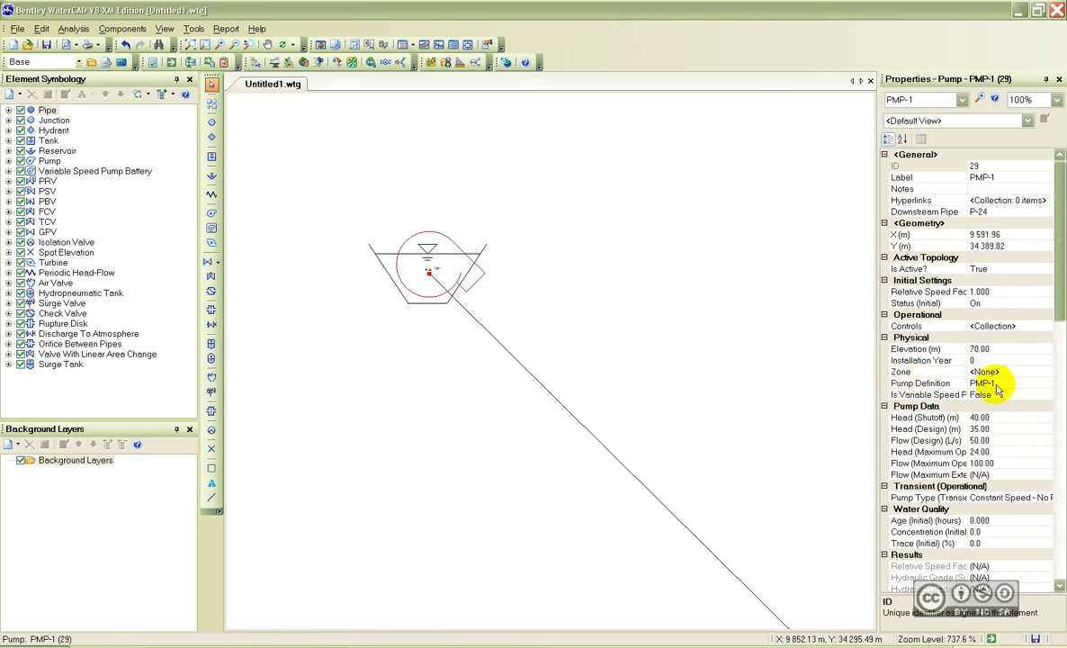
click(1034, 383)
click(1019, 396)
click(1043, 383)
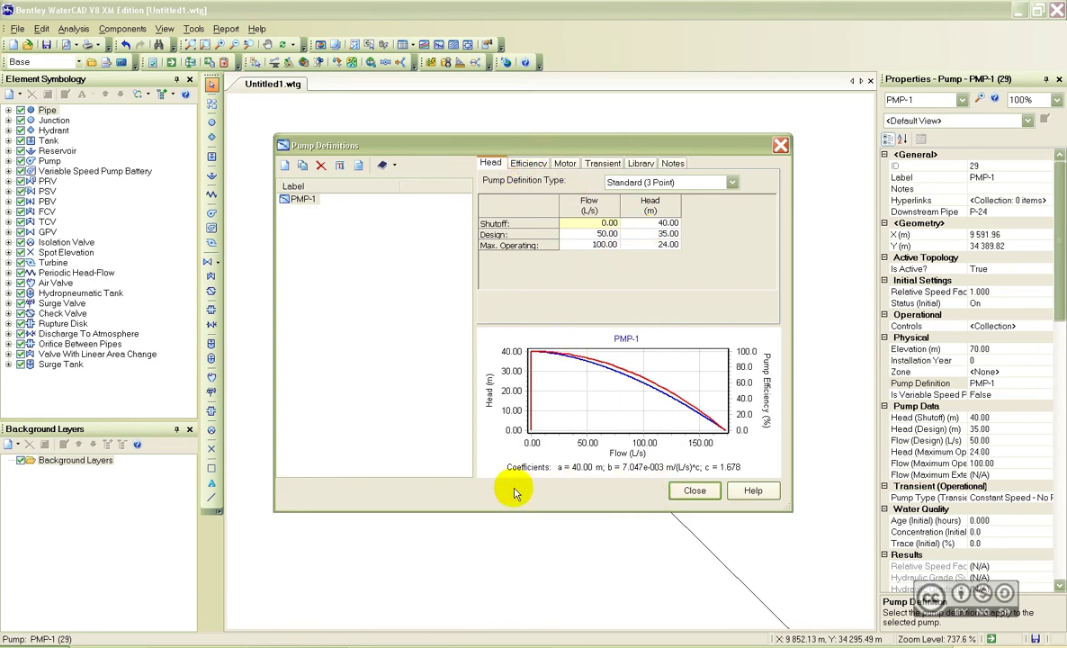
- Close the pump definitions and select pipe P-7 between J-6 and J-1 to examine its label and initial status
click(693, 490)
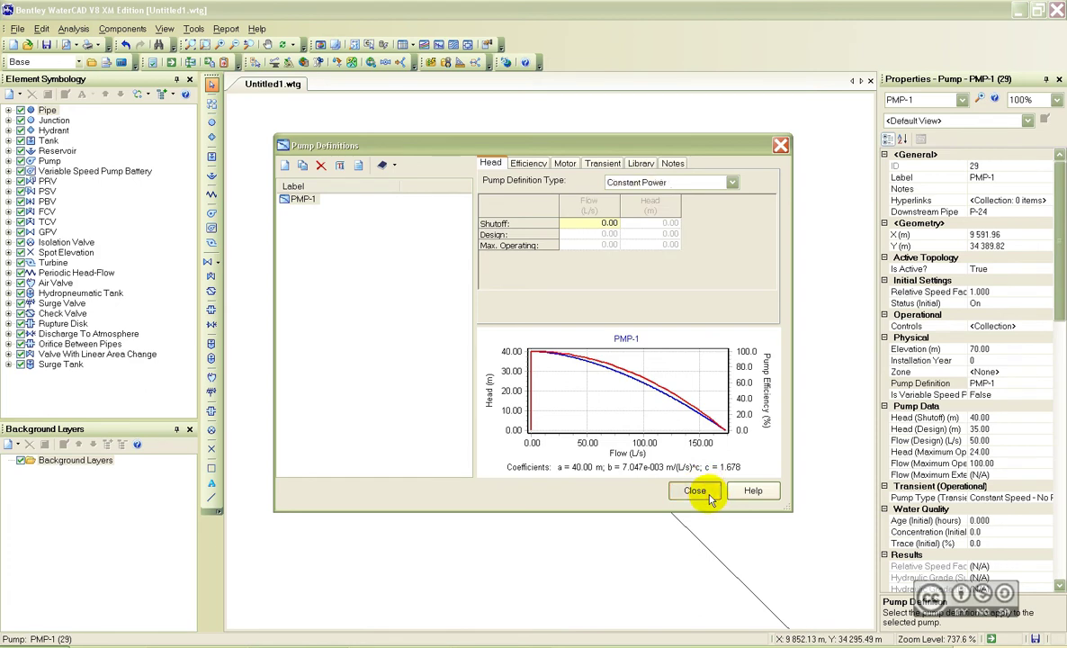
scroll(562, 377, down, 4)
scroll(670, 463, down, 5)
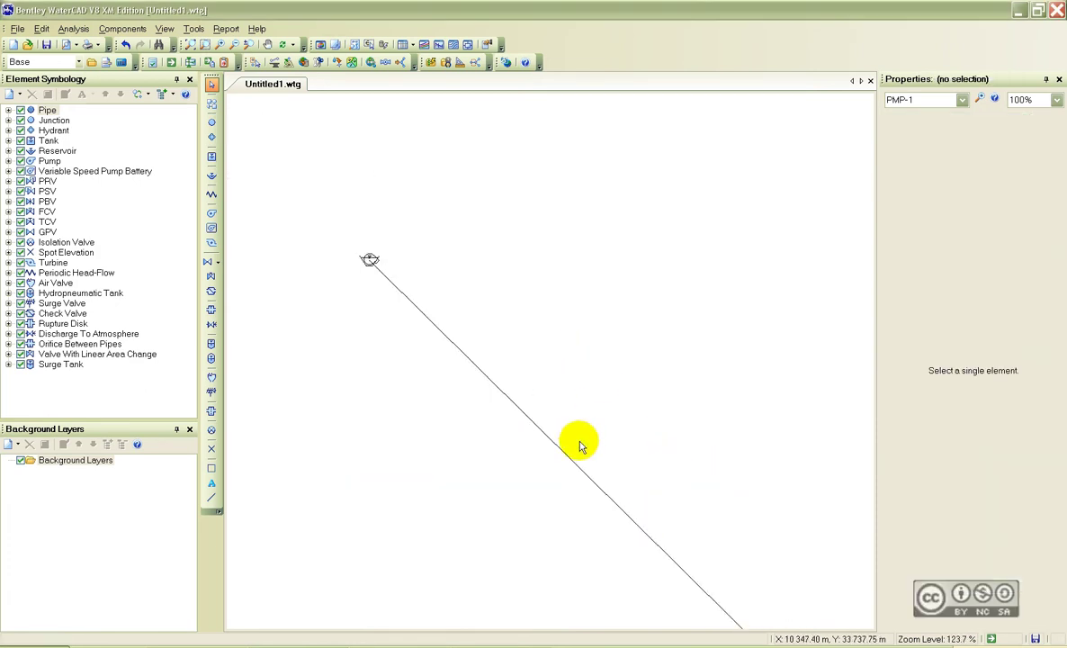
middle_drag(652, 449, 649, 368)
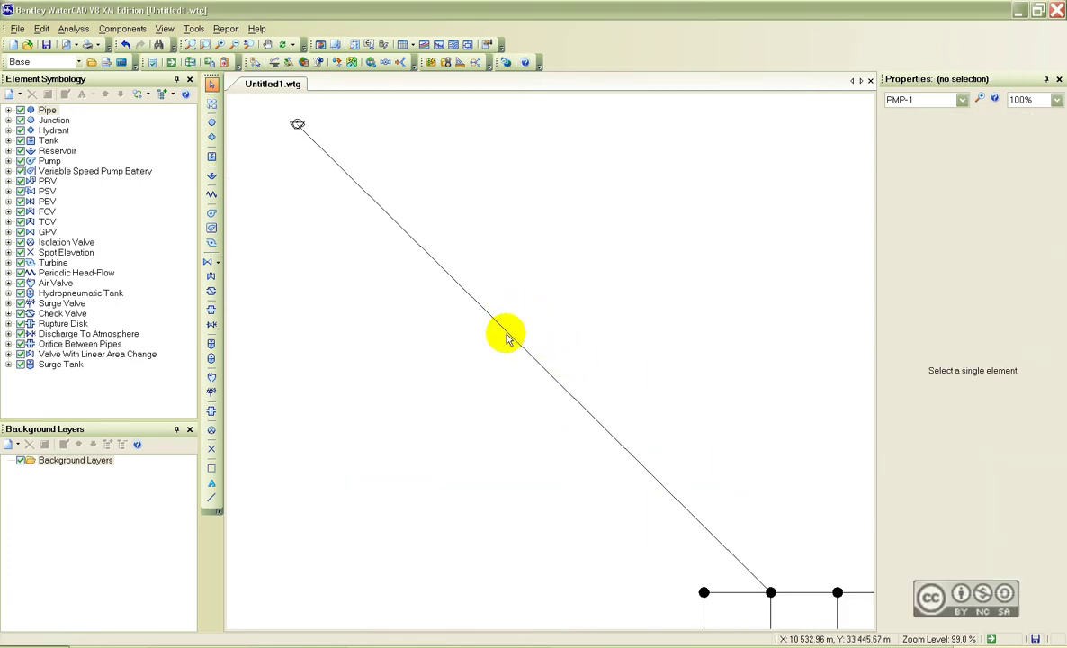
middle_drag(759, 595, 510, 315)
scroll(467, 333, up, 4)
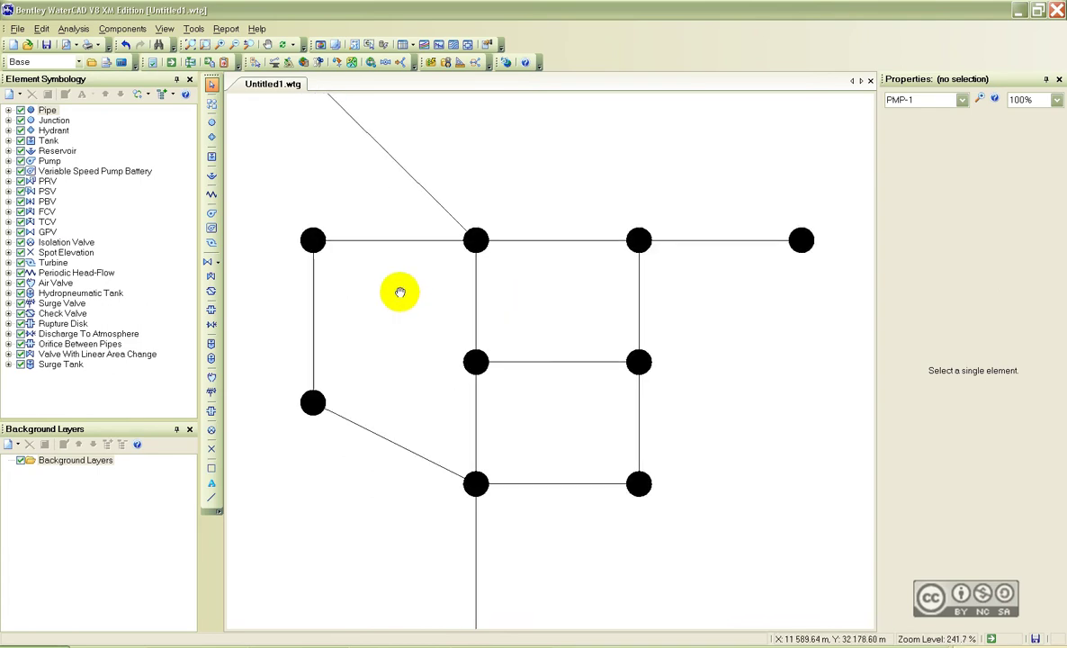
middle_drag(428, 293, 398, 288)
click(296, 265)
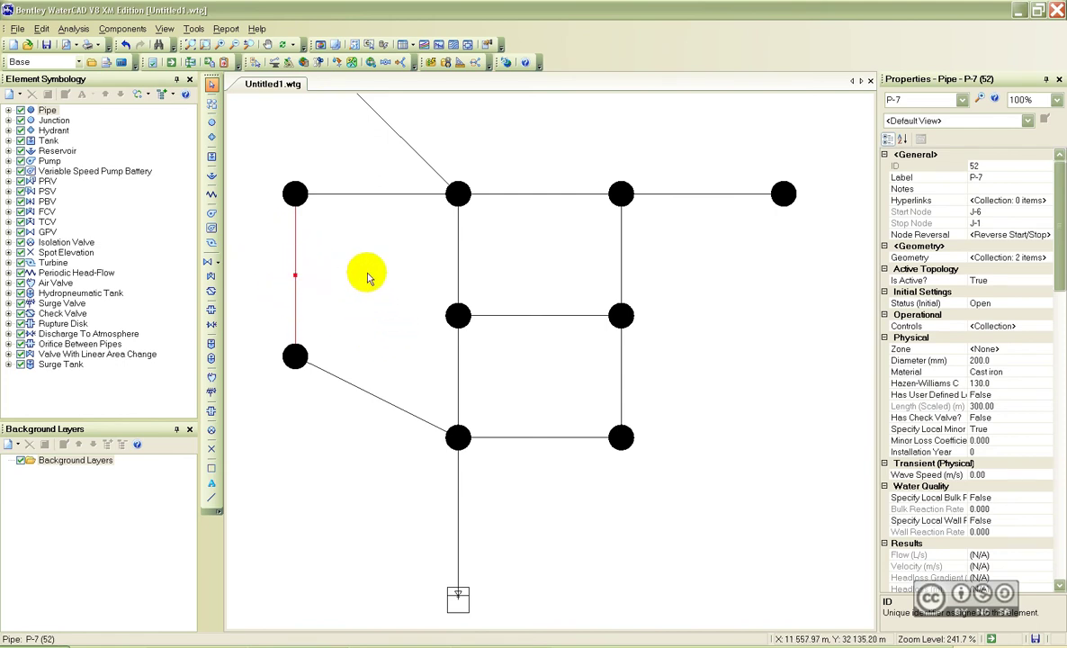
click(342, 288)
click(295, 263)
click(338, 270)
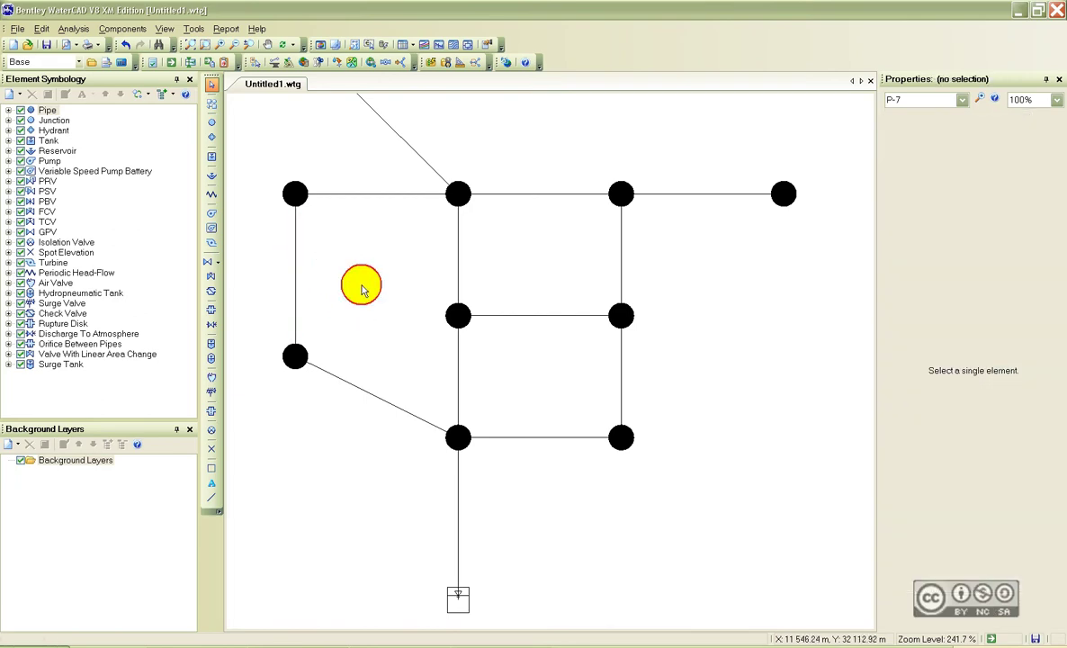
click(298, 262)
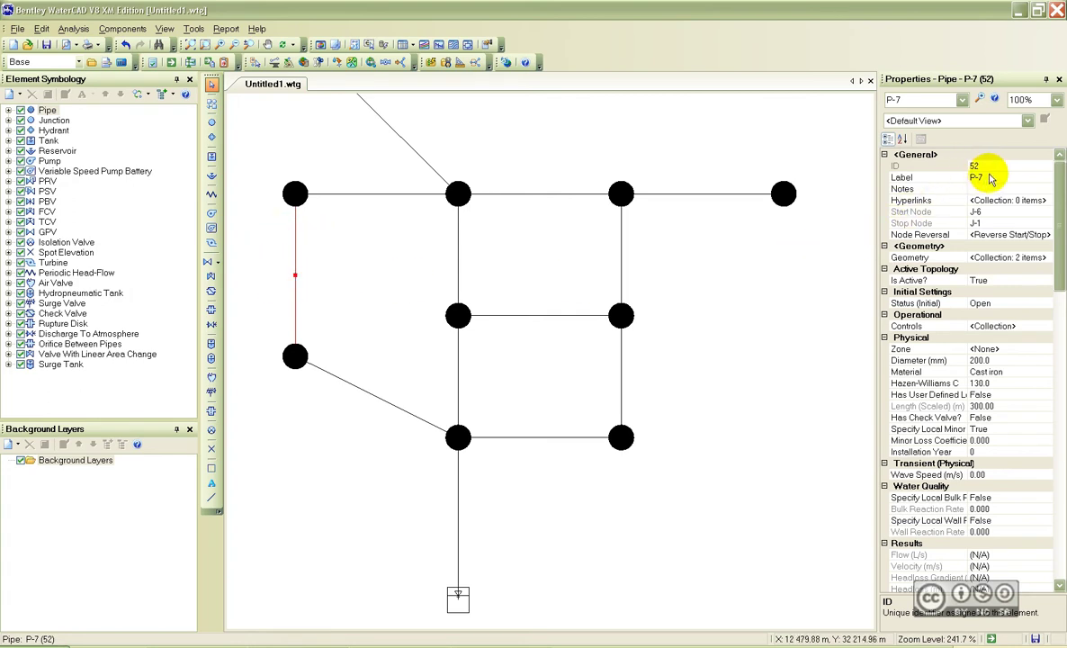
click(363, 330)
- Switch to project_data.xls in Excel and set the status of pipe P-7 to Closed on the Pipe sheet
key(alt+Tab)
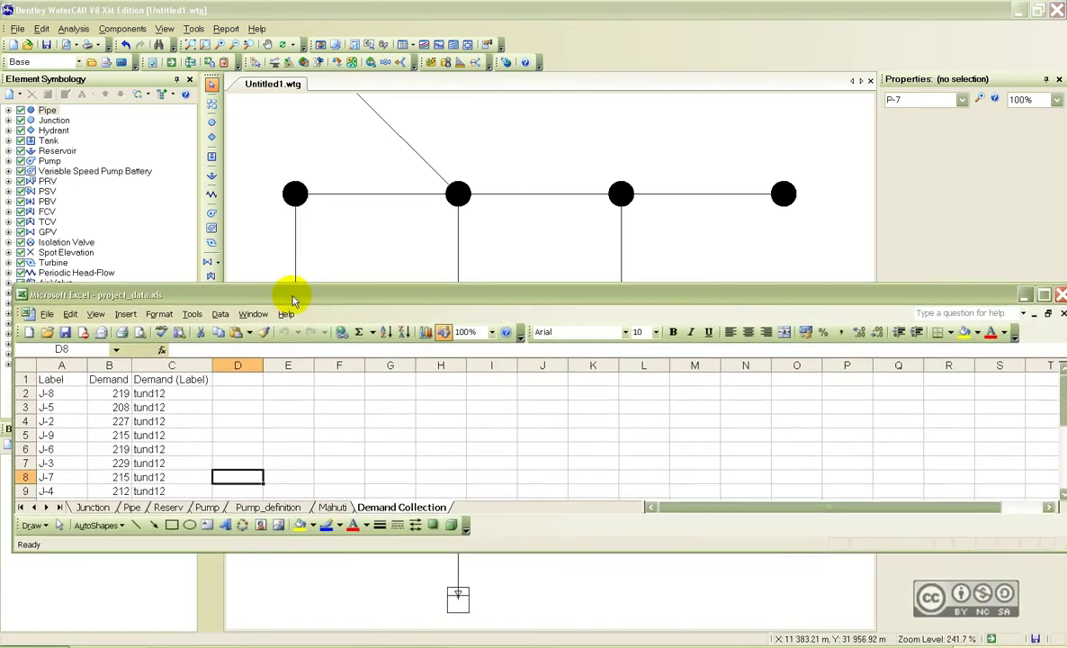
drag(292, 300, 281, 296)
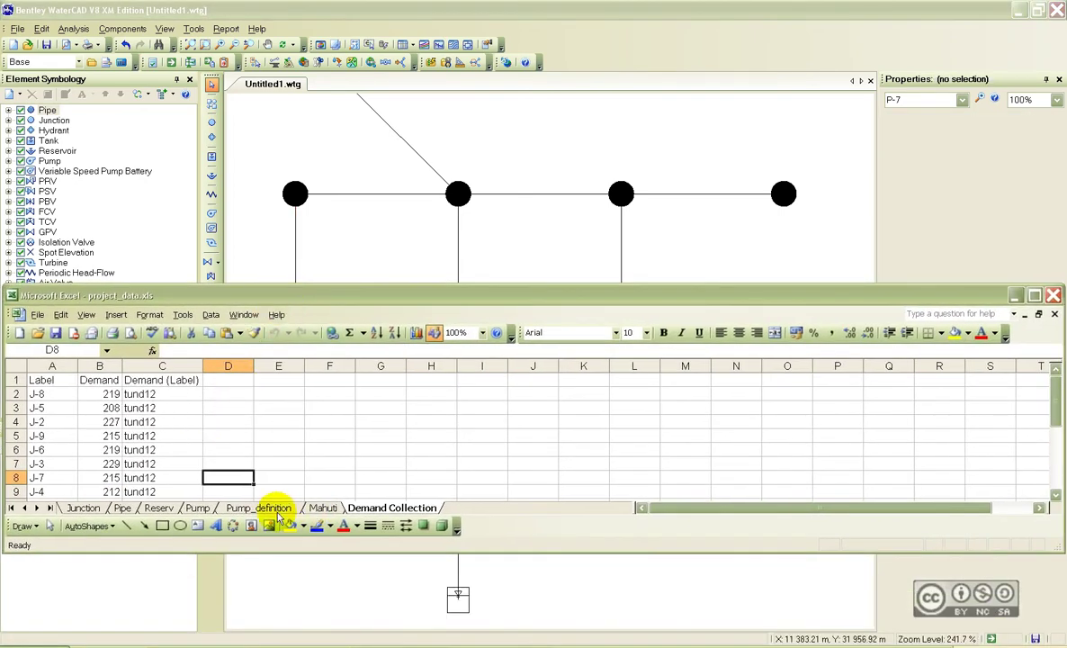
click(127, 509)
click(43, 421)
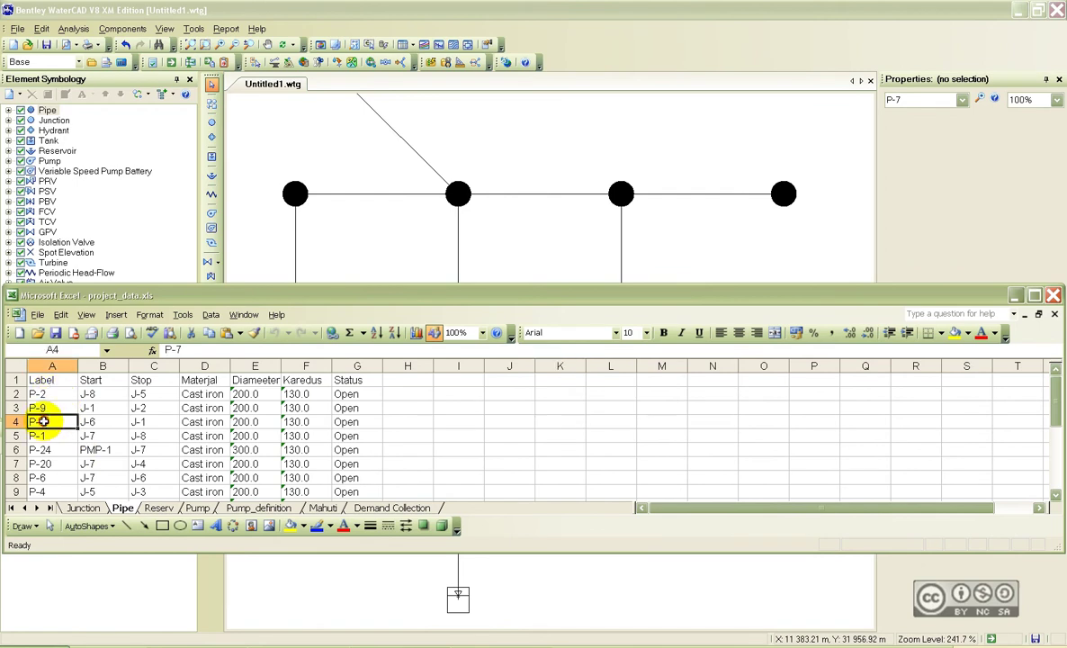
click(351, 422)
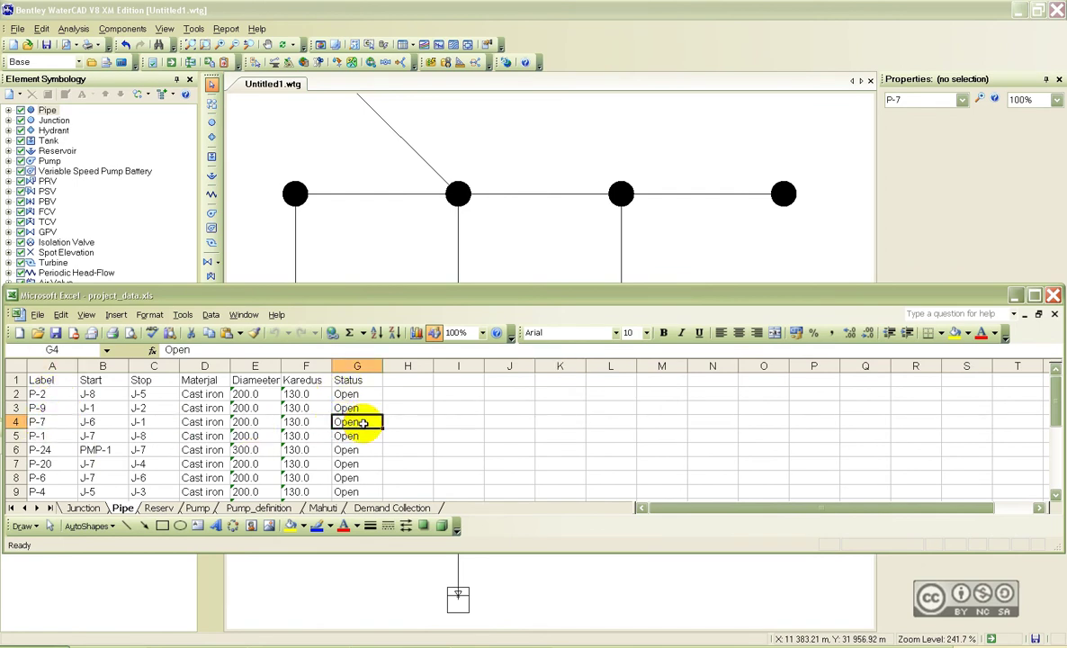
text(Cl)
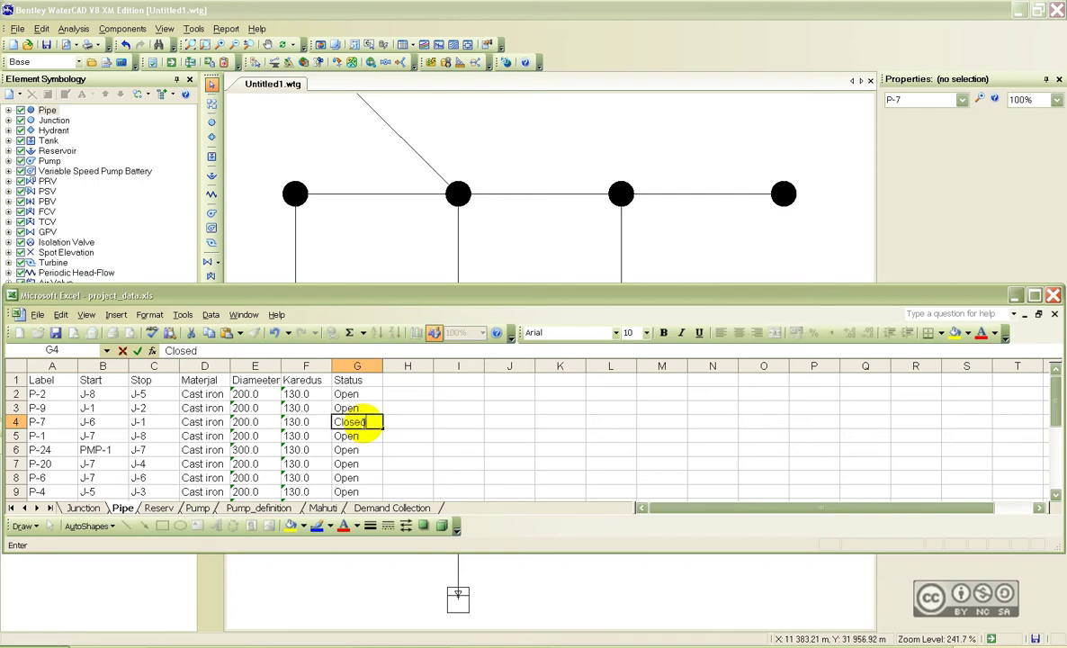
text(osed)
key(Return)
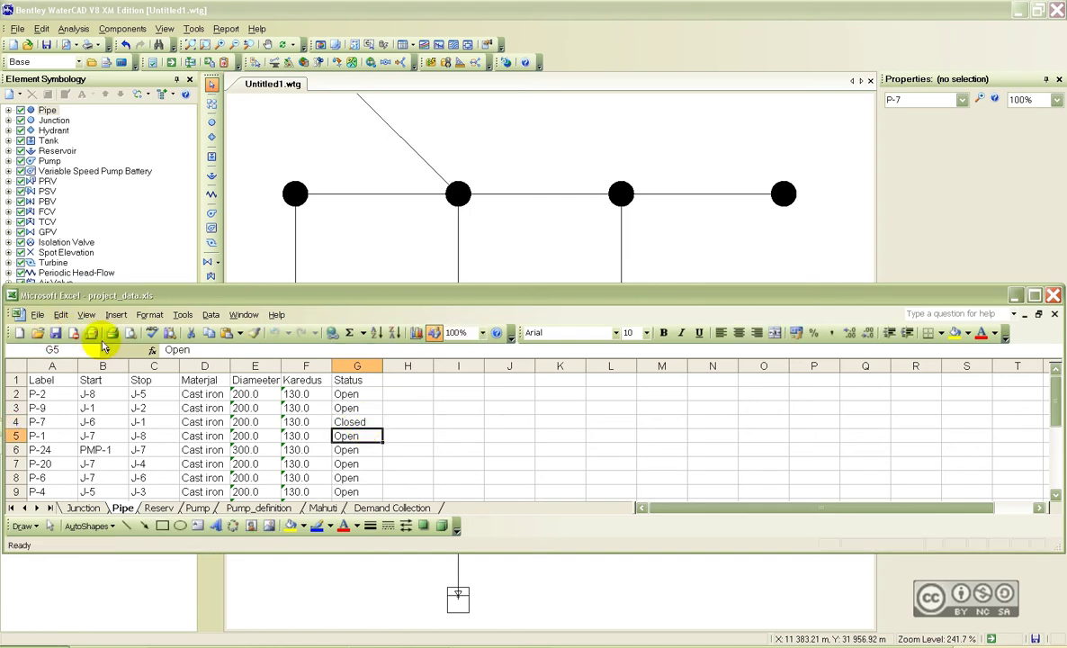
click(1016, 296)
- Return to WaterCAD, rebuild the model from the project_data connection in ModelBuilder, and synchronize the drawing with the database
scroll(548, 333, down, 4)
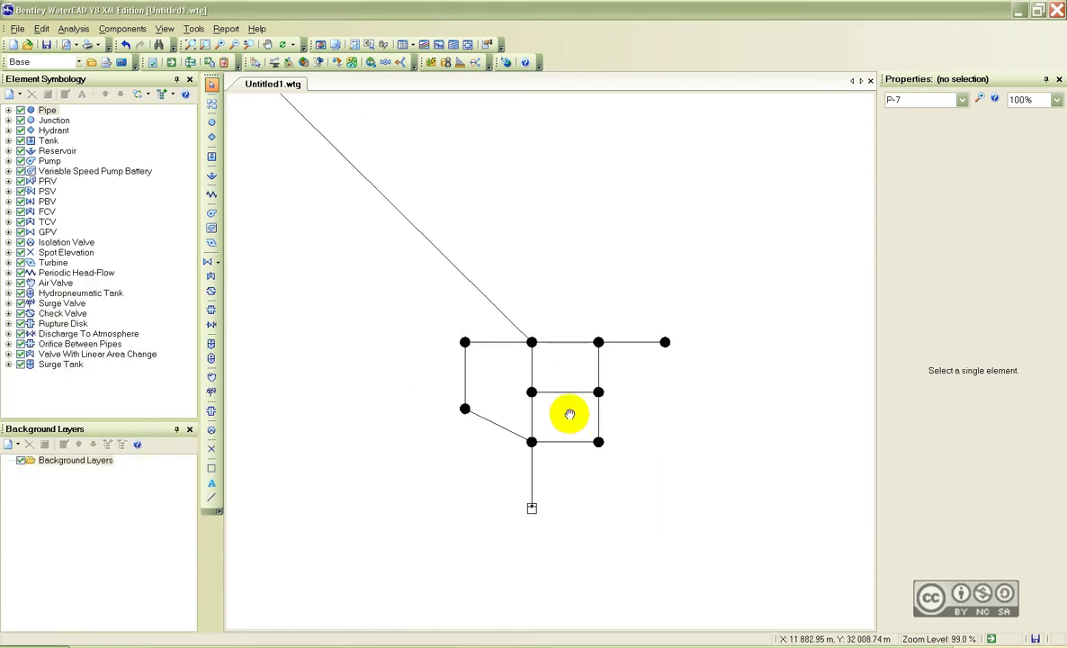
middle_drag(524, 335, 478, 316)
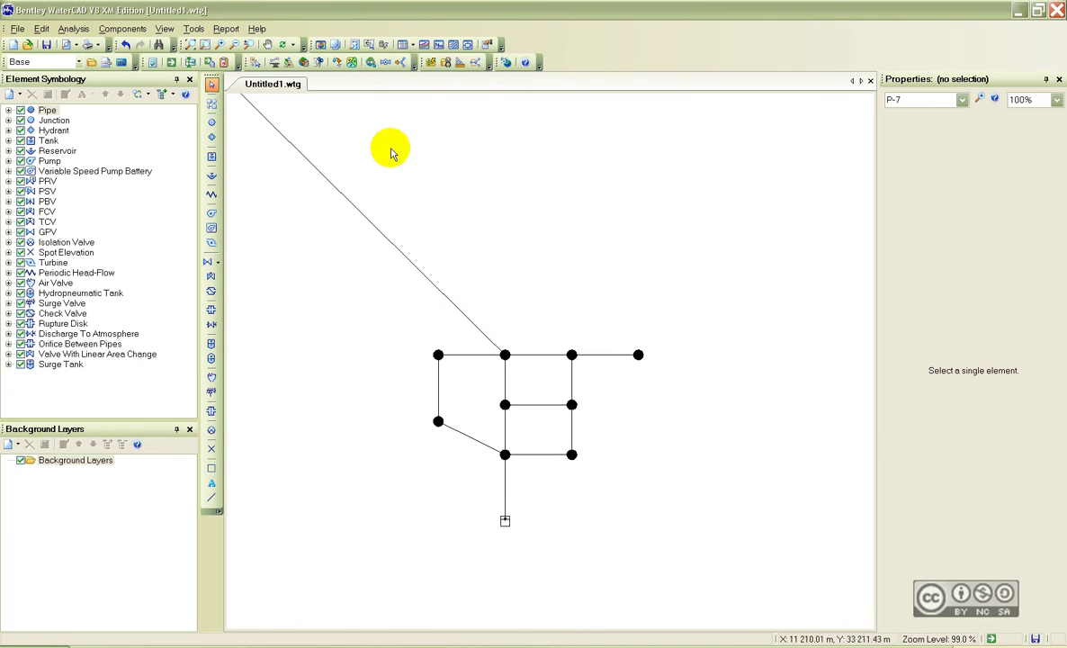
click(194, 29)
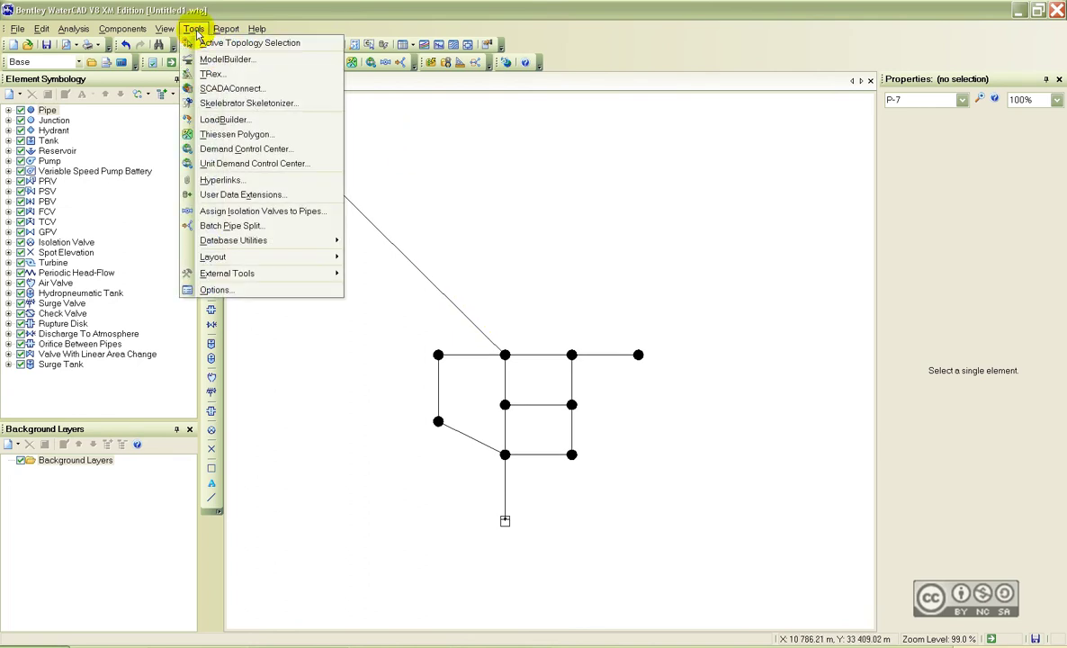
click(227, 58)
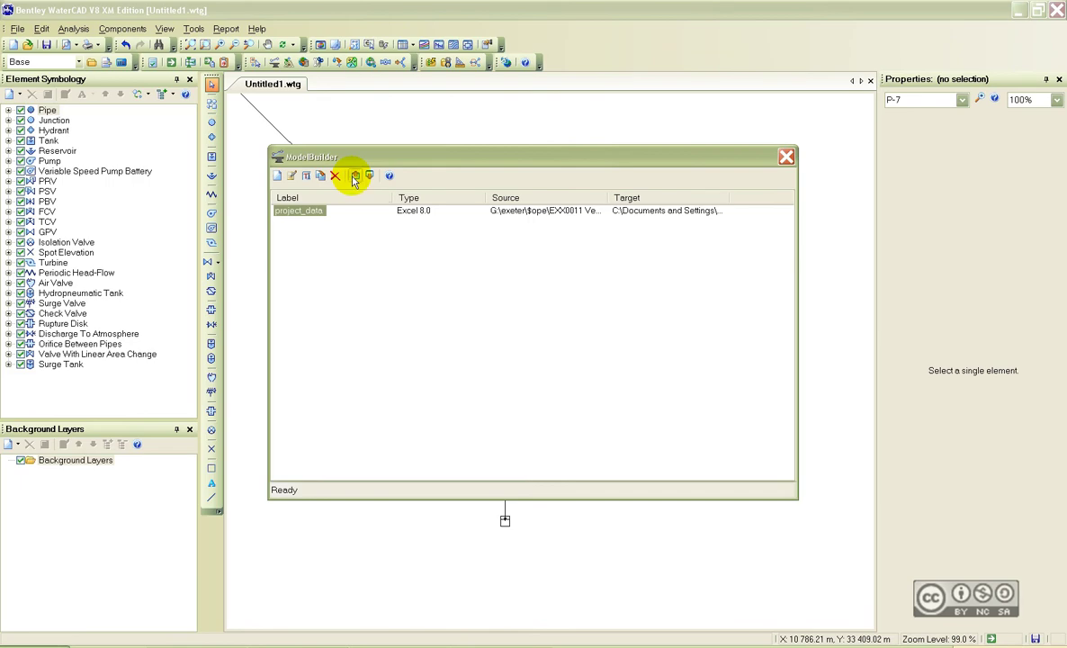
click(355, 178)
drag(758, 341, 409, 179)
click(764, 163)
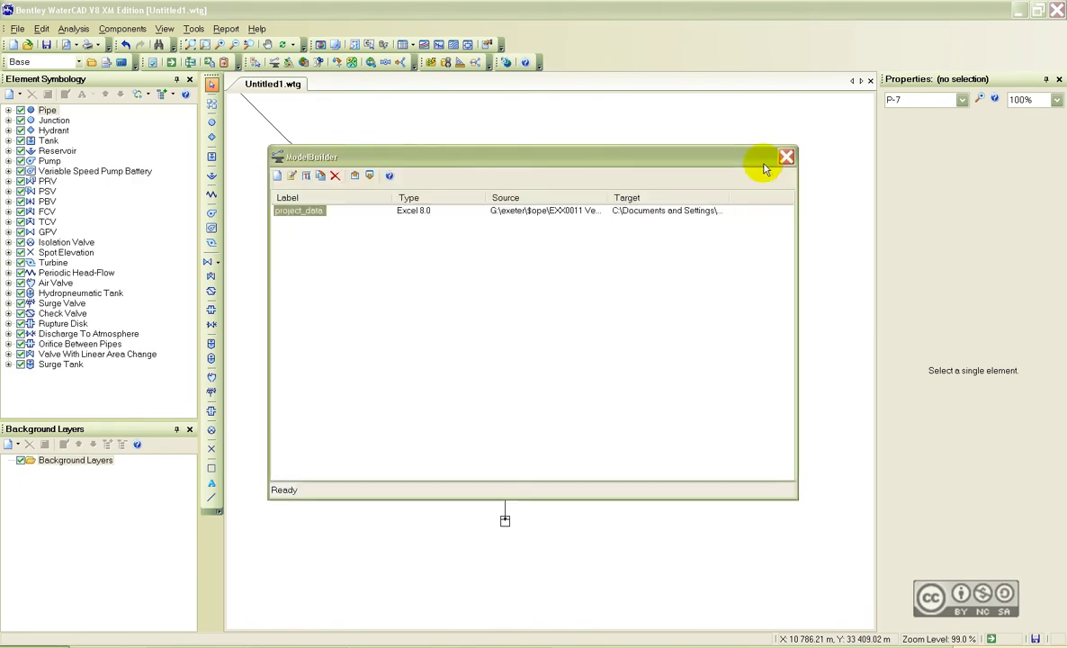
click(785, 158)
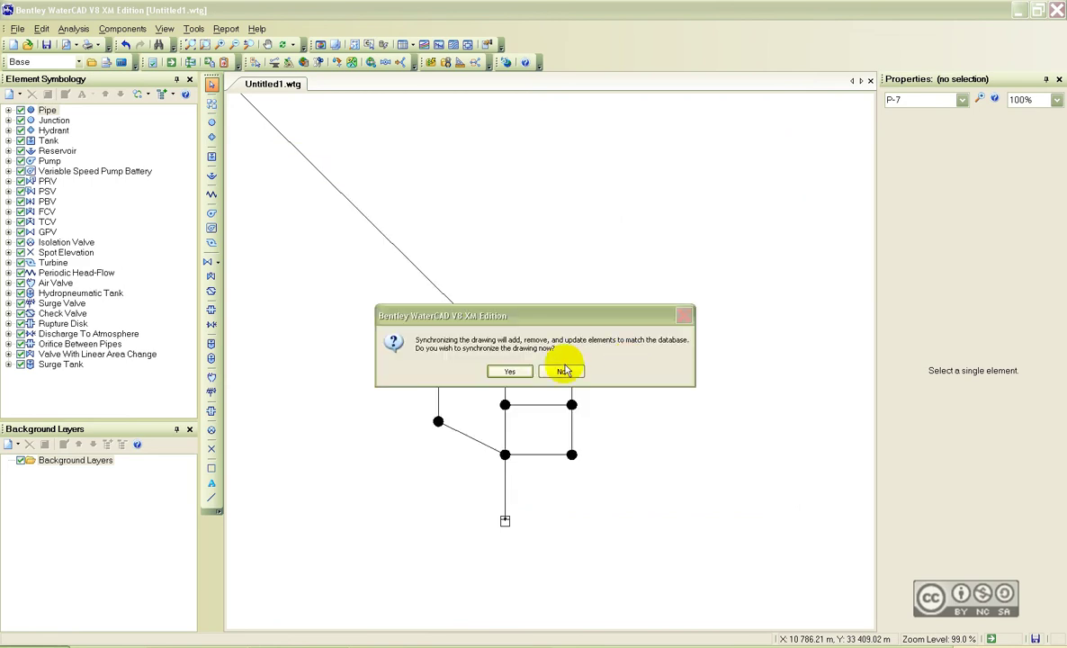
click(509, 371)
- Select pipe P-7 to check its initial status after the rebuild
scroll(517, 371, up, 4)
click(344, 329)
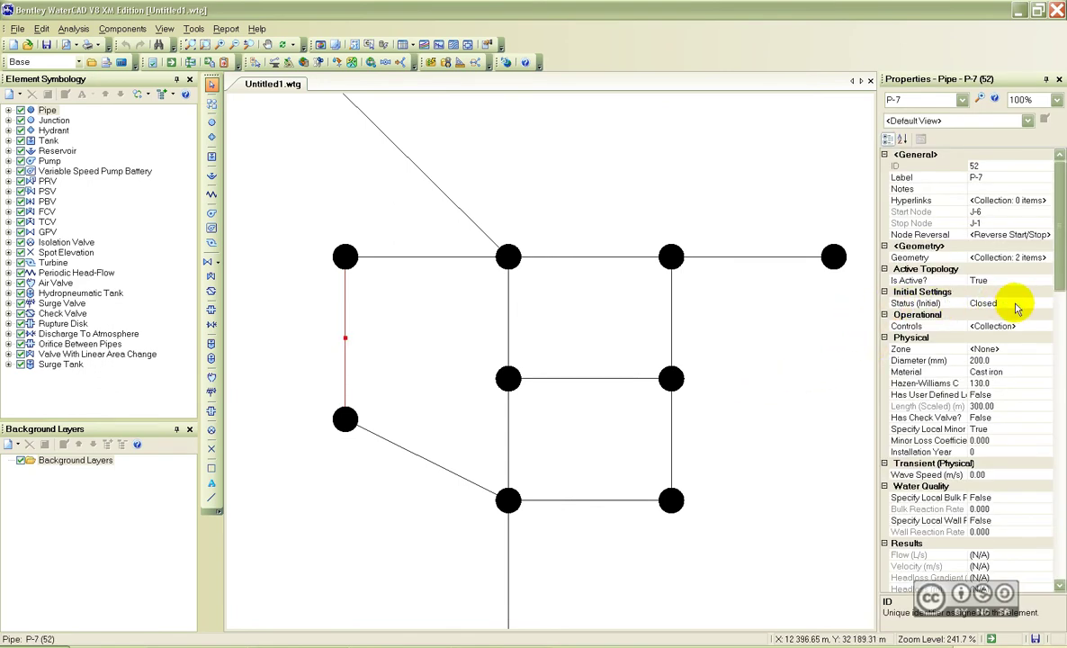
scroll(519, 269, down, 2)
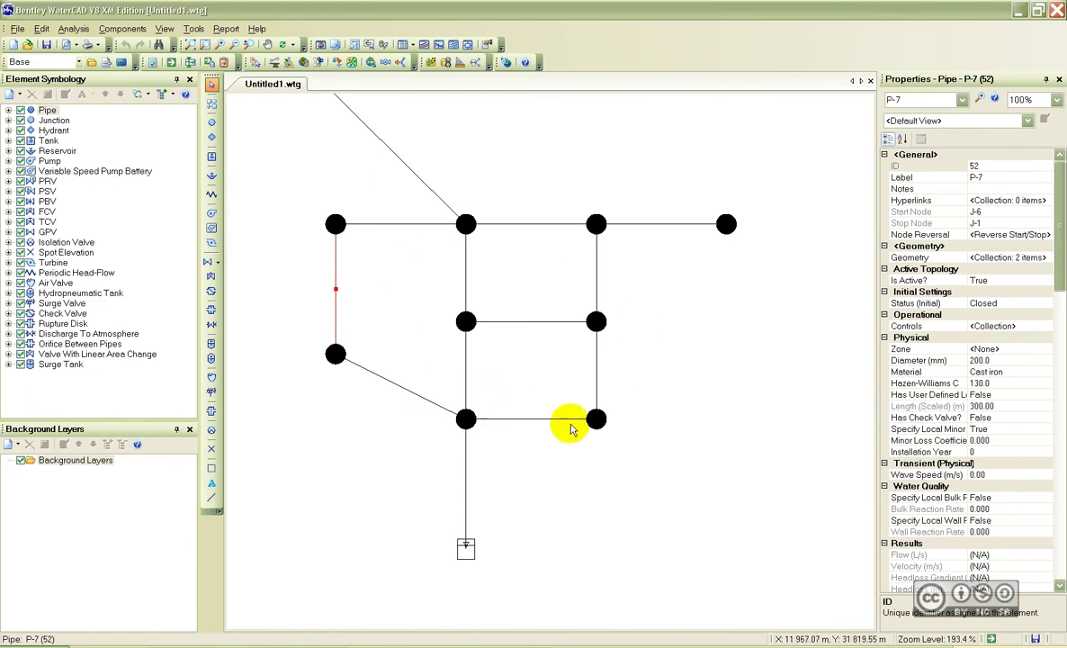
- Select junction J-3 to examine its coordinates and other properties
mouse_move(650, 288)
middle_down()
mouse_move(610, 336)
mouse_move(617, 322)
middle_up()
click(504, 321)
click(551, 410)
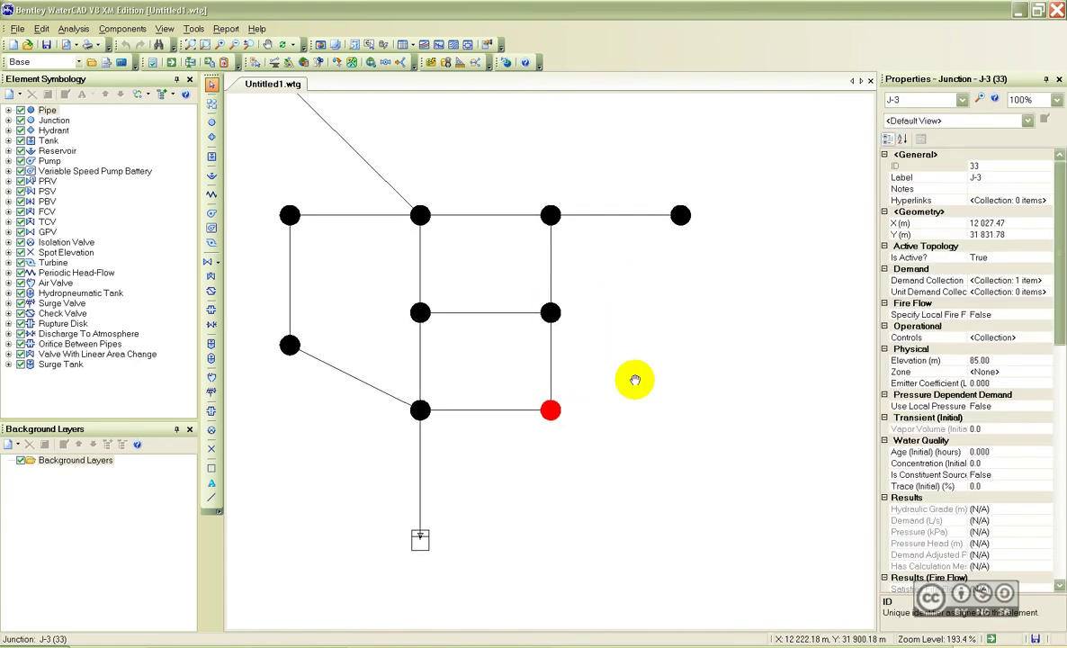
middle_drag(631, 381, 609, 340)
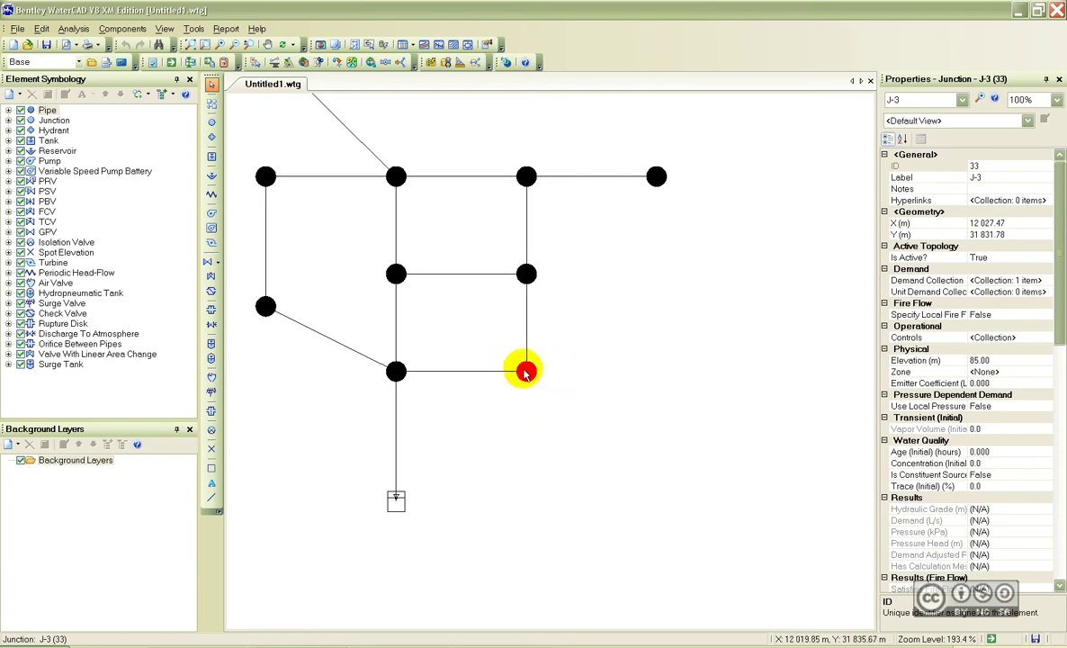
click(769, 288)
- Switch to project_data.xls in Excel and change the X coordinate of J-3 to 12127.4701 on the Junction sheet
key(alt+Tab)
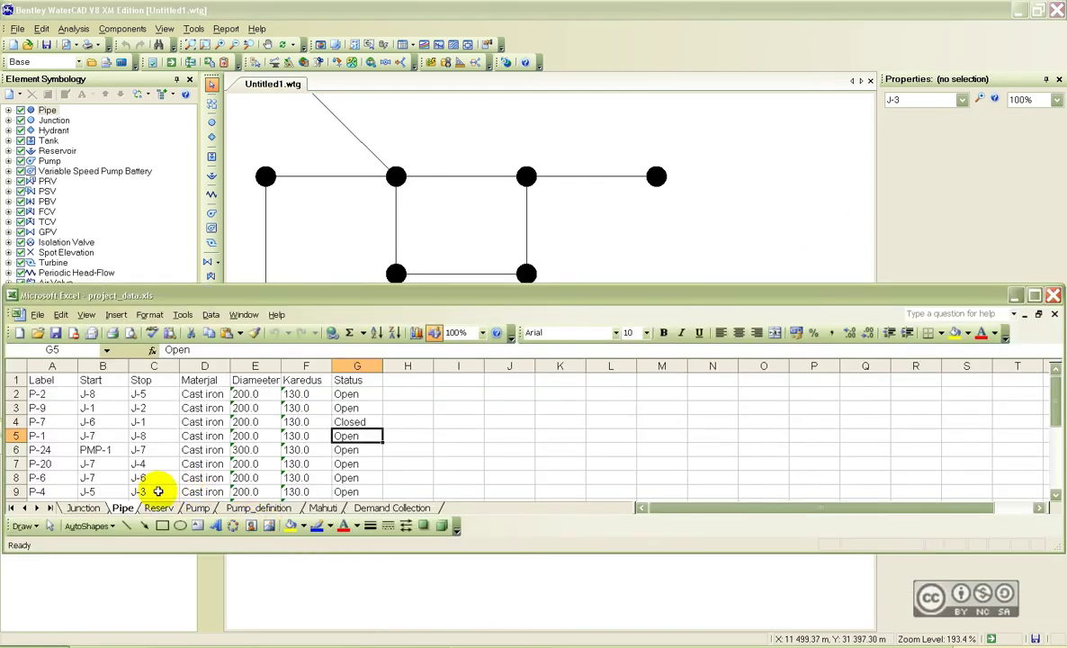
click(97, 509)
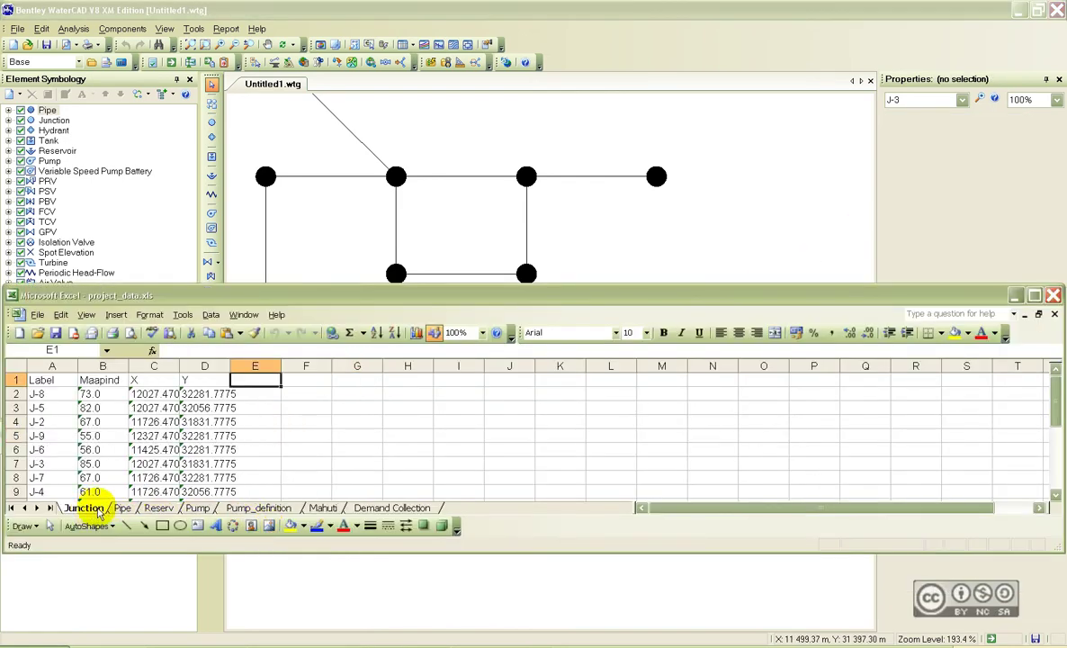
click(148, 463)
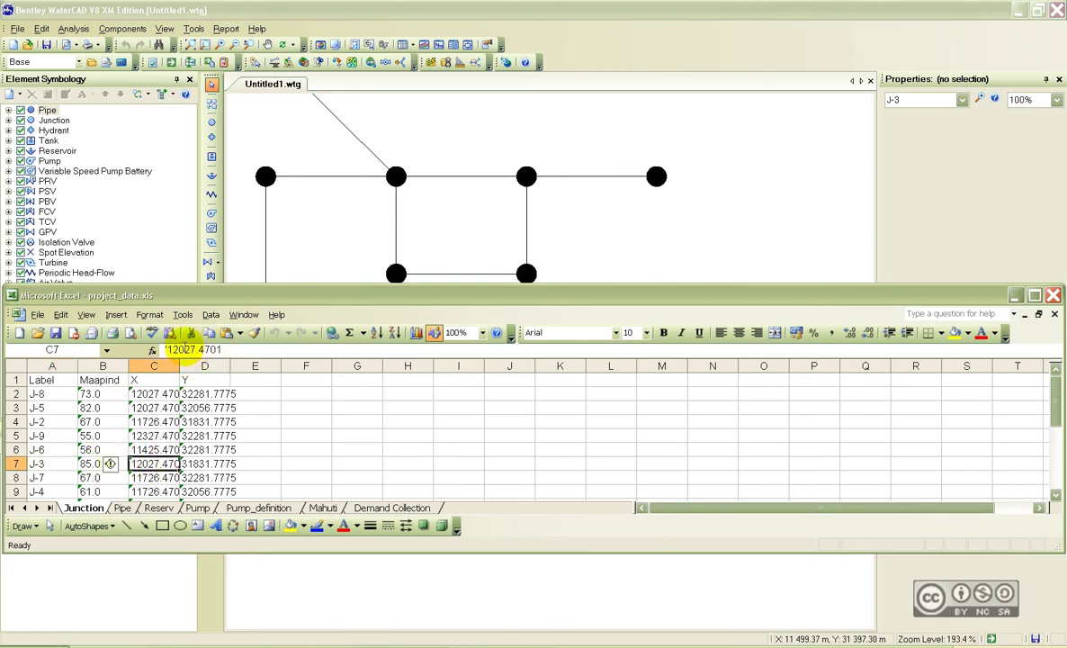
click(180, 350)
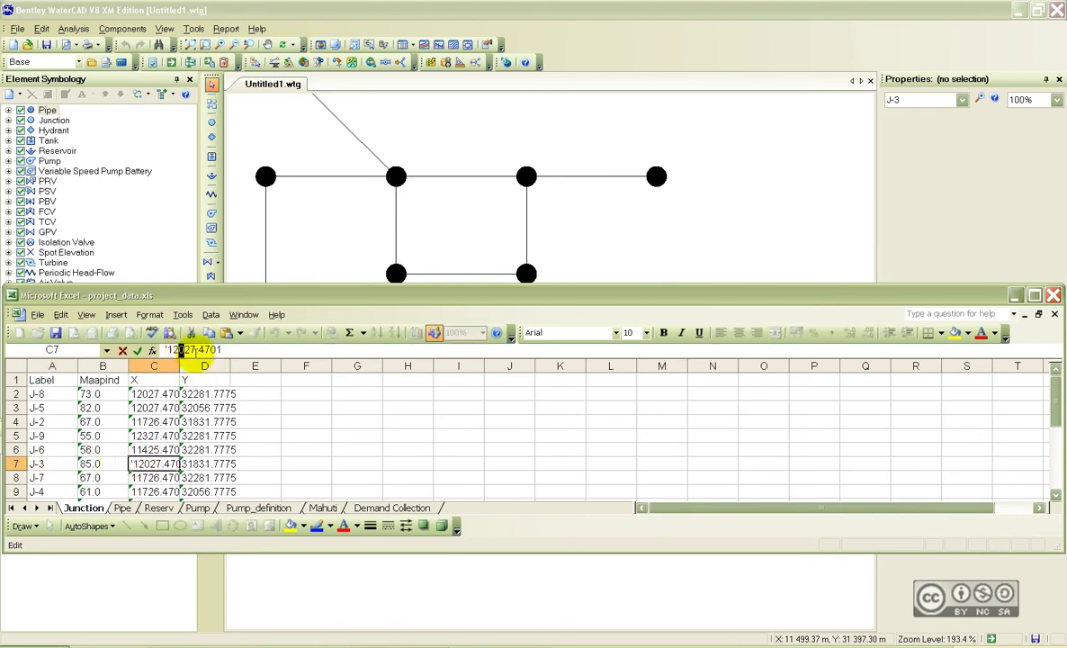
key(Delete)
text(1)
click(254, 464)
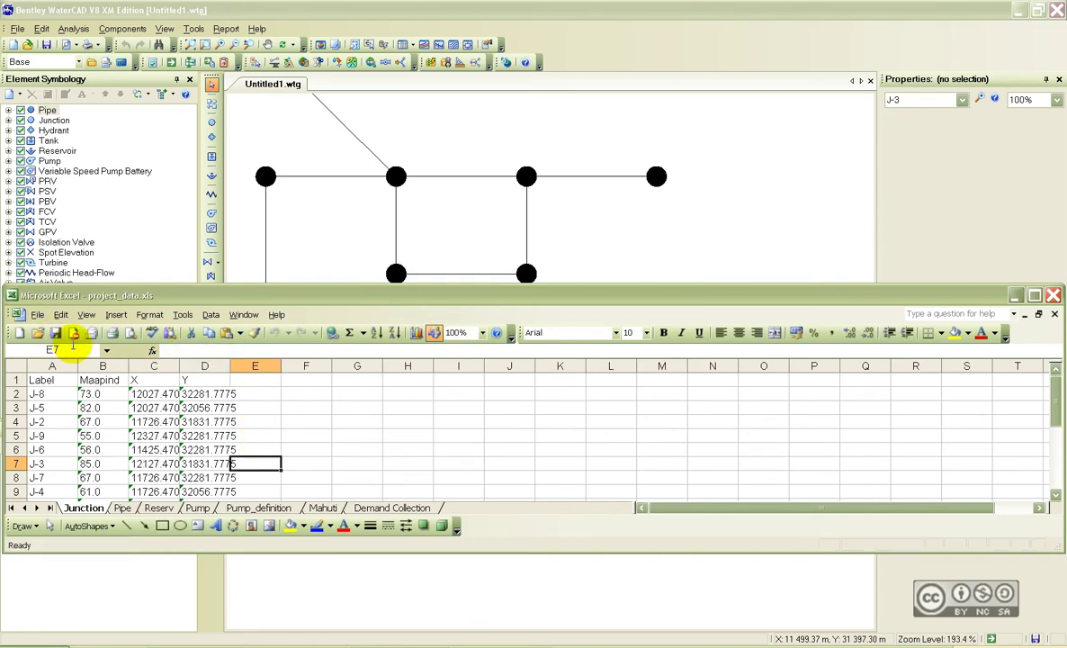
- Run the project_data build again in ModelBuilder and synchronize the WaterCAD drawing to apply the new J-3 coordinate
click(193, 29)
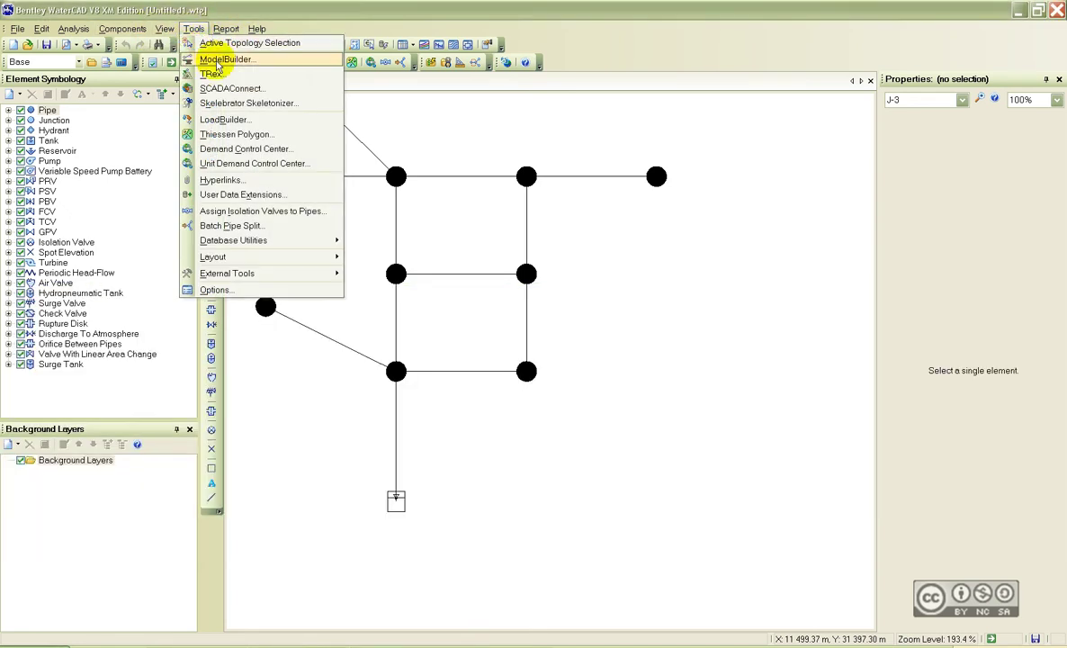
click(220, 60)
click(354, 174)
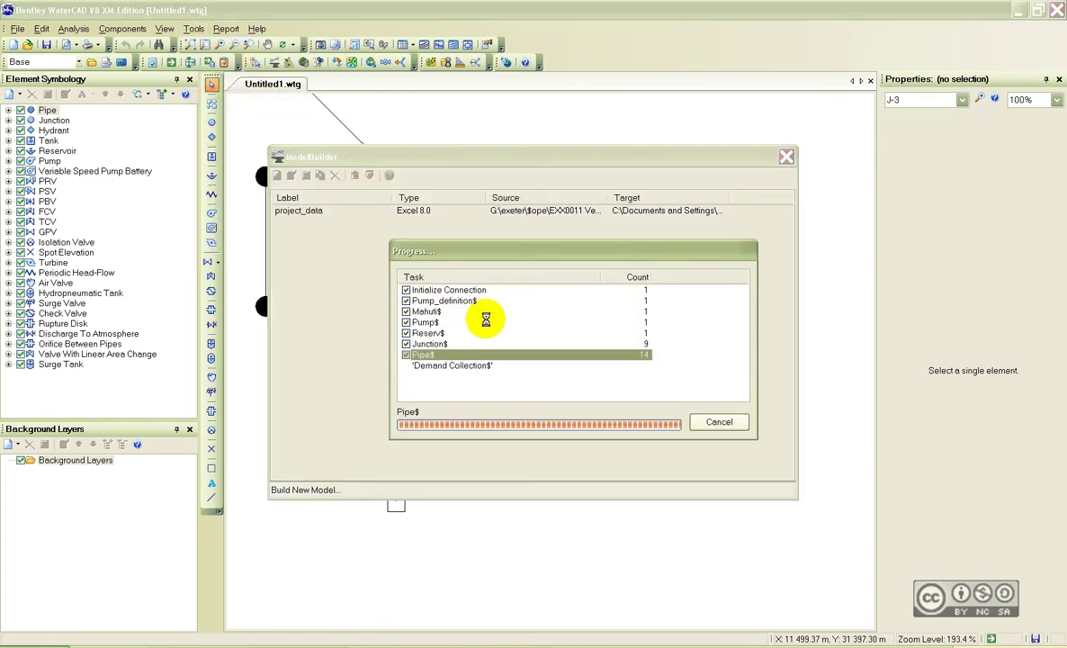
click(765, 161)
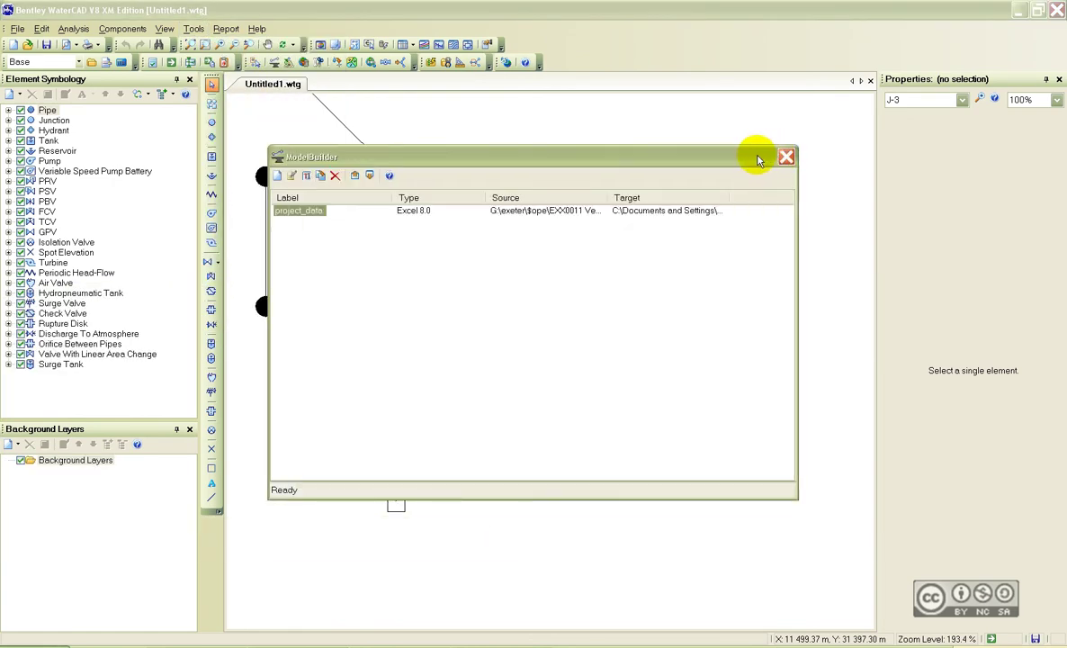
click(787, 157)
click(501, 370)
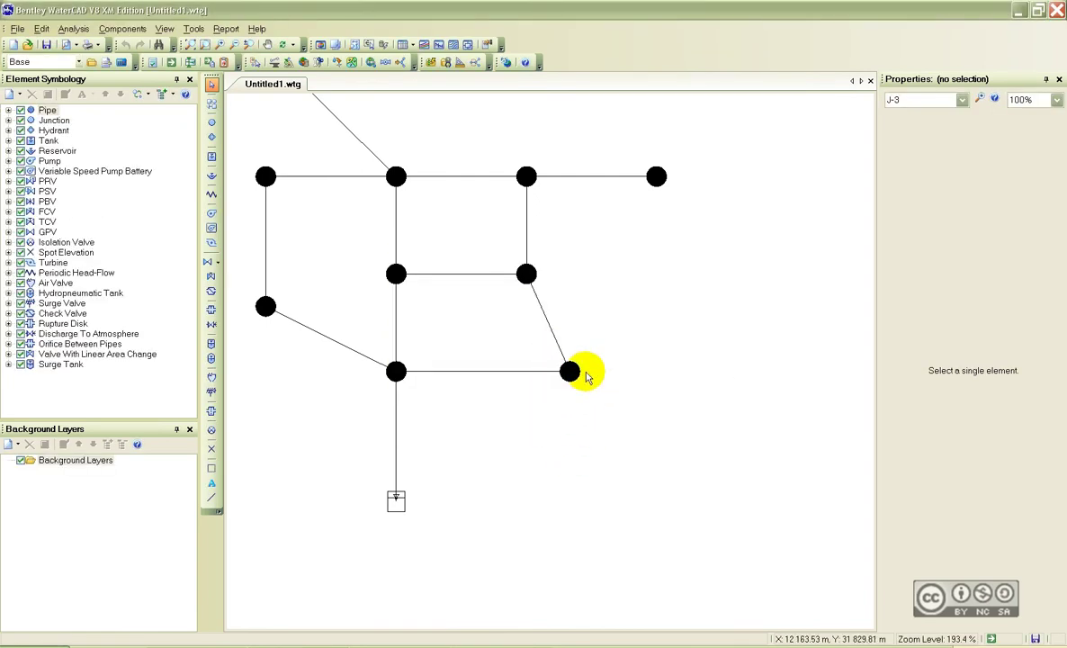
- Reopen the project_data build in ModelBuilder and go to the field mappings of the Junction$ table to review them
scroll(585, 376, down, 5)
middle_drag(518, 369, 649, 488)
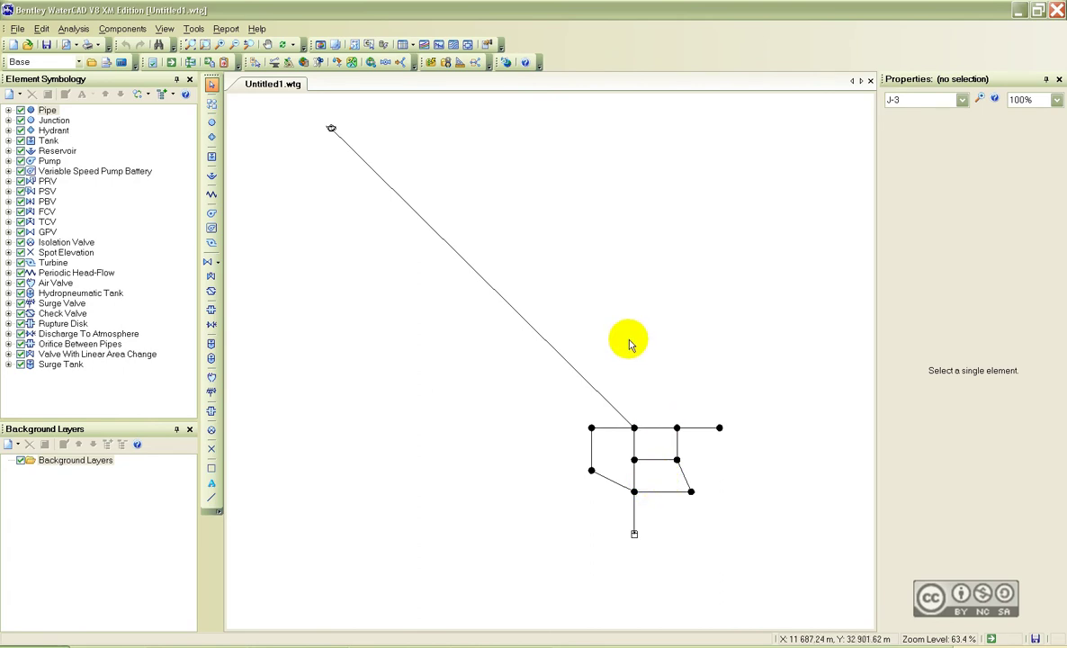
middle_drag(627, 340, 618, 341)
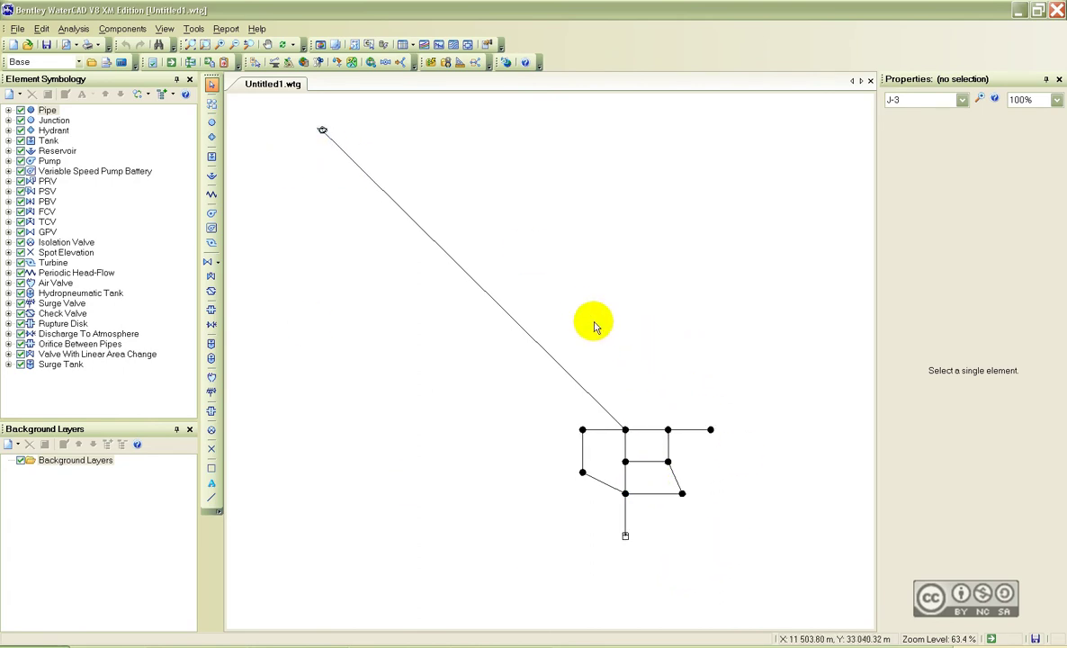
click(193, 28)
click(227, 70)
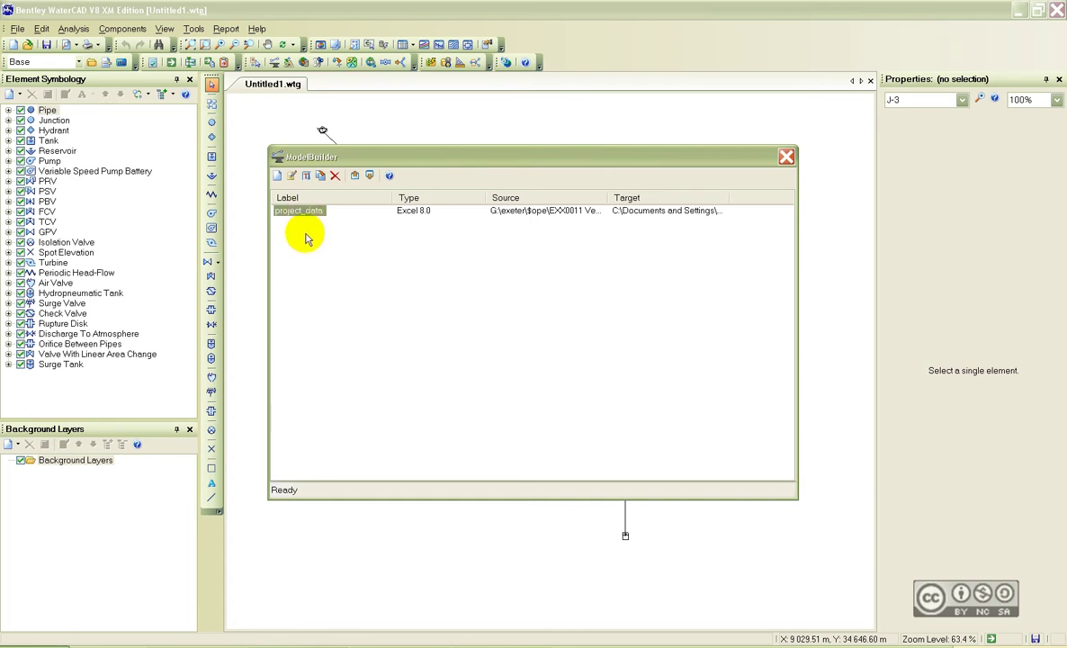
double_click(296, 212)
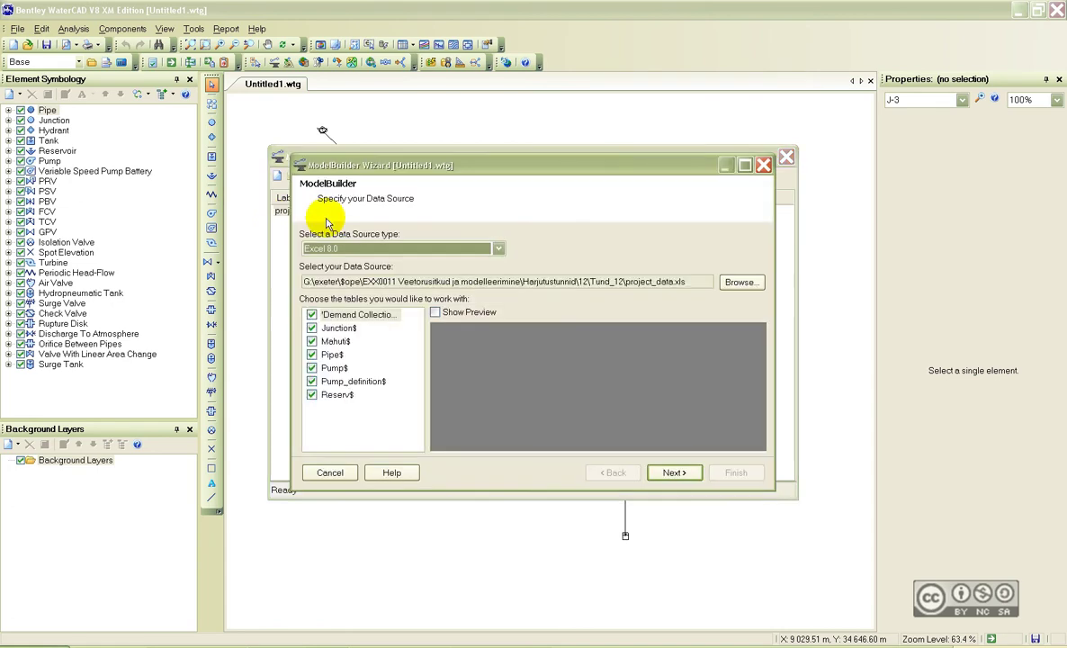
click(670, 535)
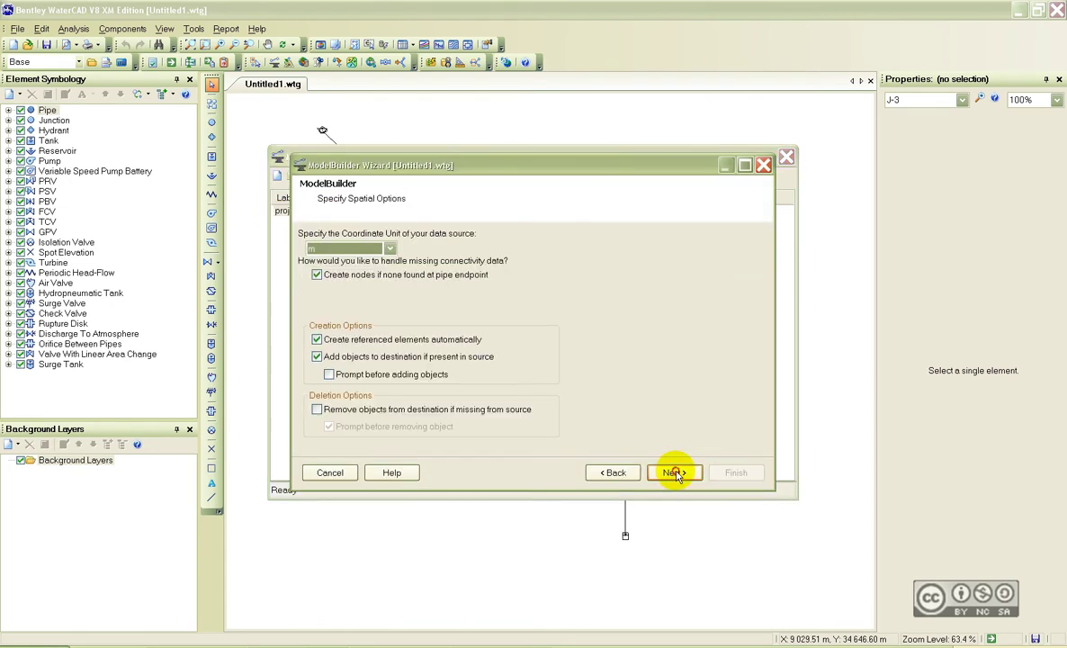
click(675, 472)
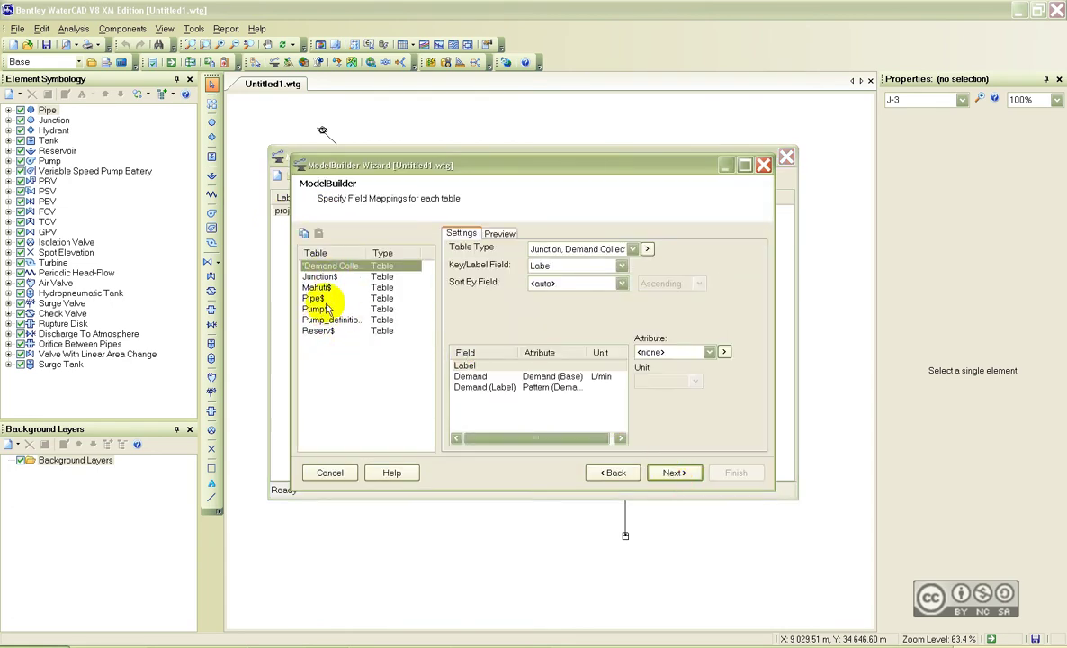
click(318, 277)
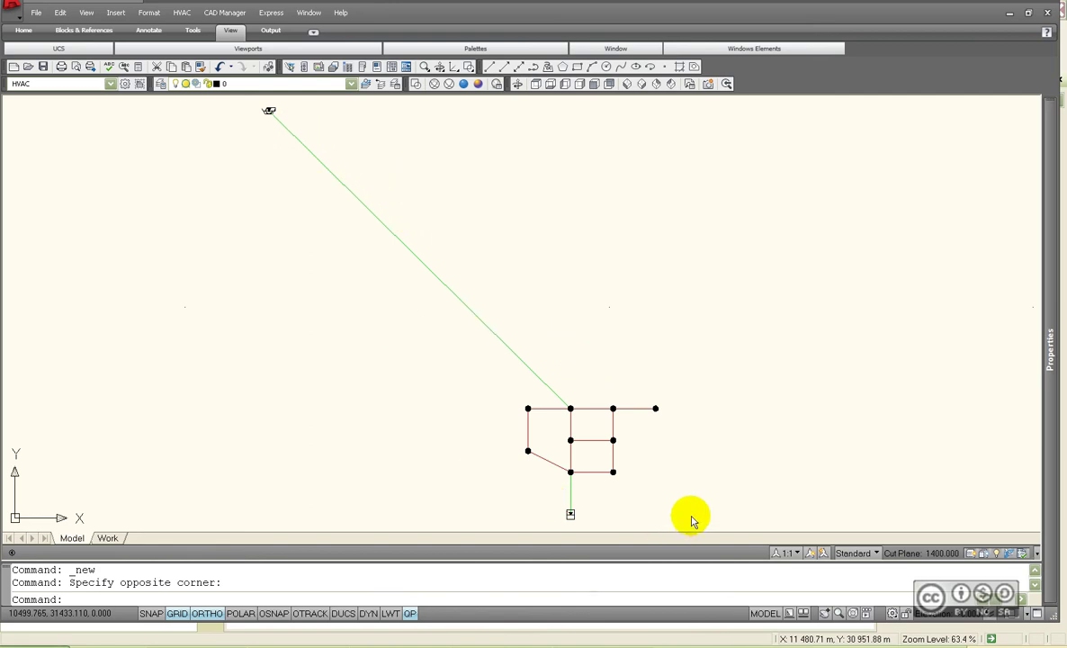
- Switch to the network drawing in AutoCAD and examine the properties of the pipe polyline ending at the far upper-right junction
scroll(595, 409, up, 4)
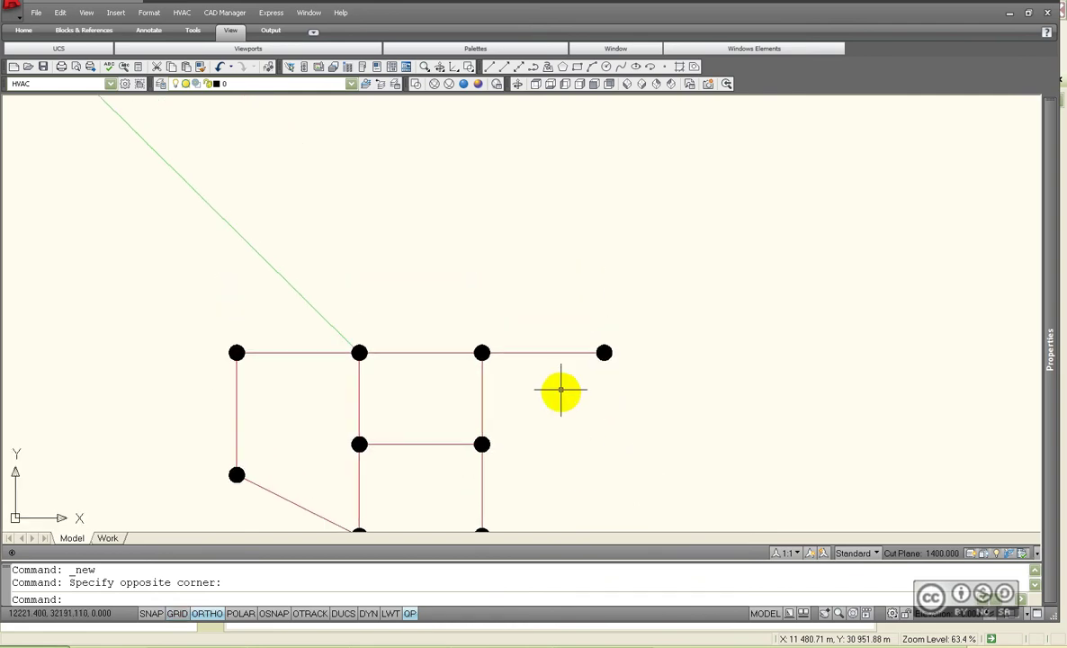
click(552, 353)
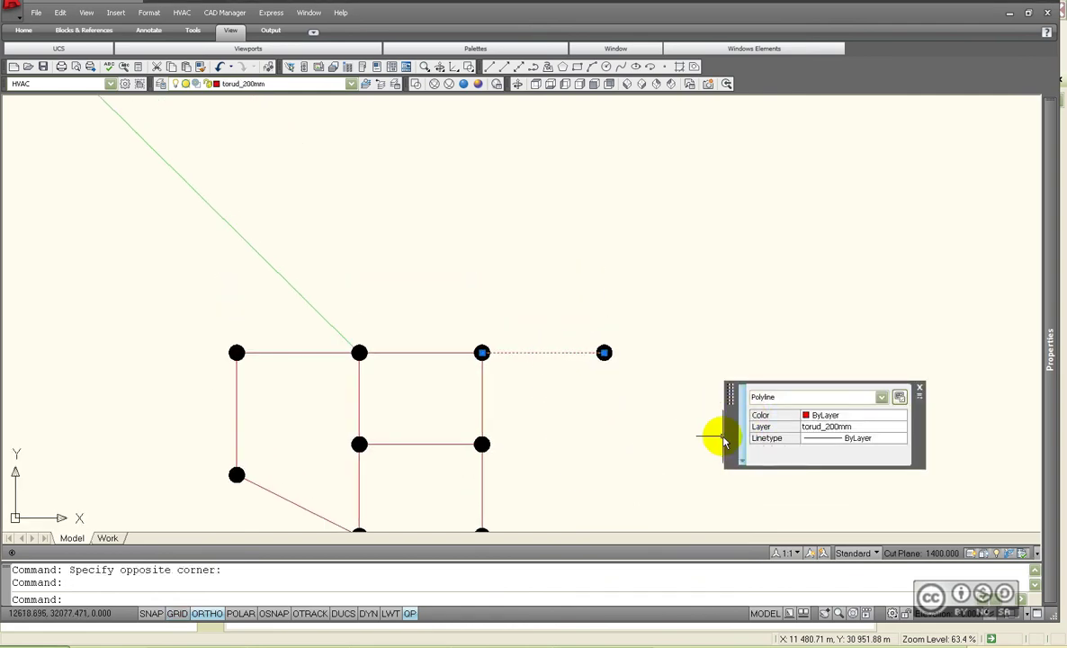
mouse_move(1042, 417)
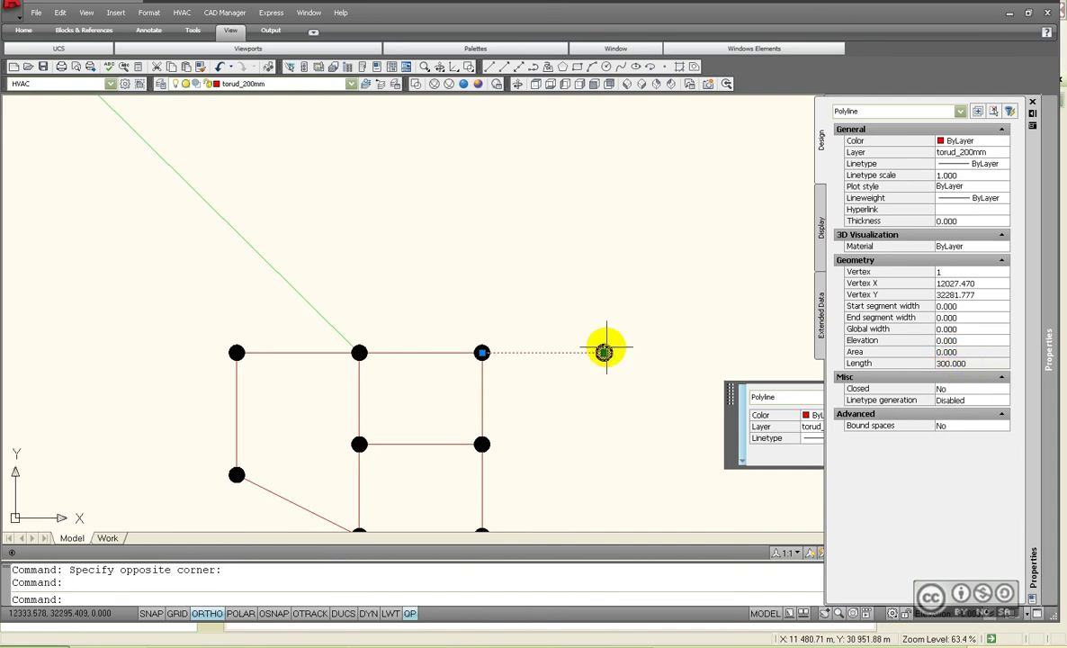
key(Escape)
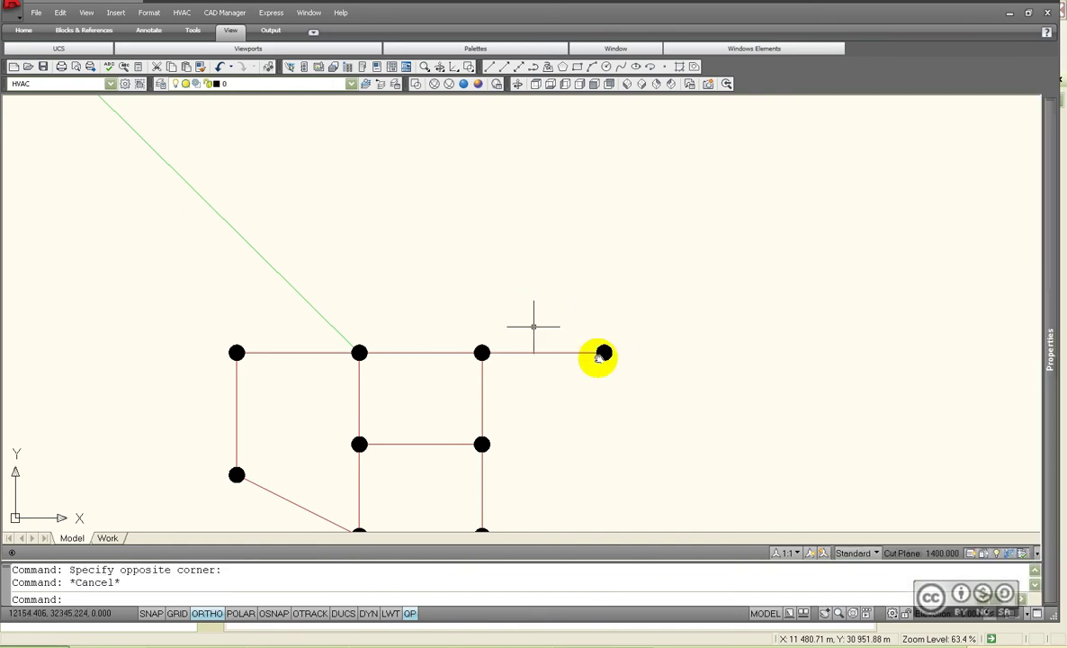
- Examine the junction symbols, and select the tank symbol at the network's lower end to check its block name
scroll(599, 357, down, 1)
scroll(597, 355, up, 3)
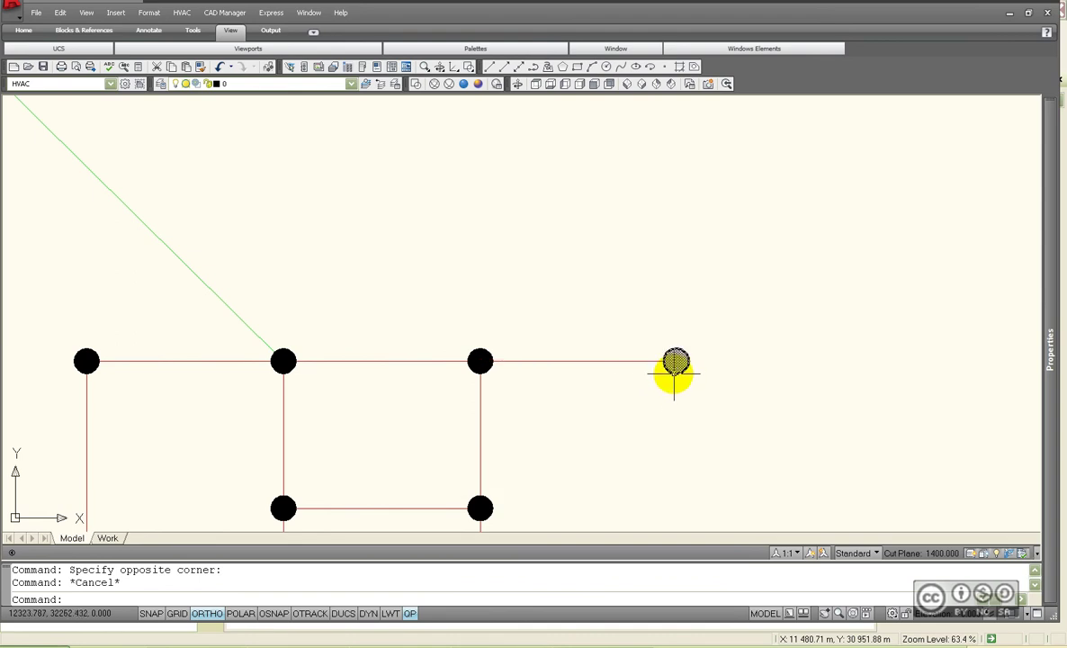
scroll(447, 297, down, 4)
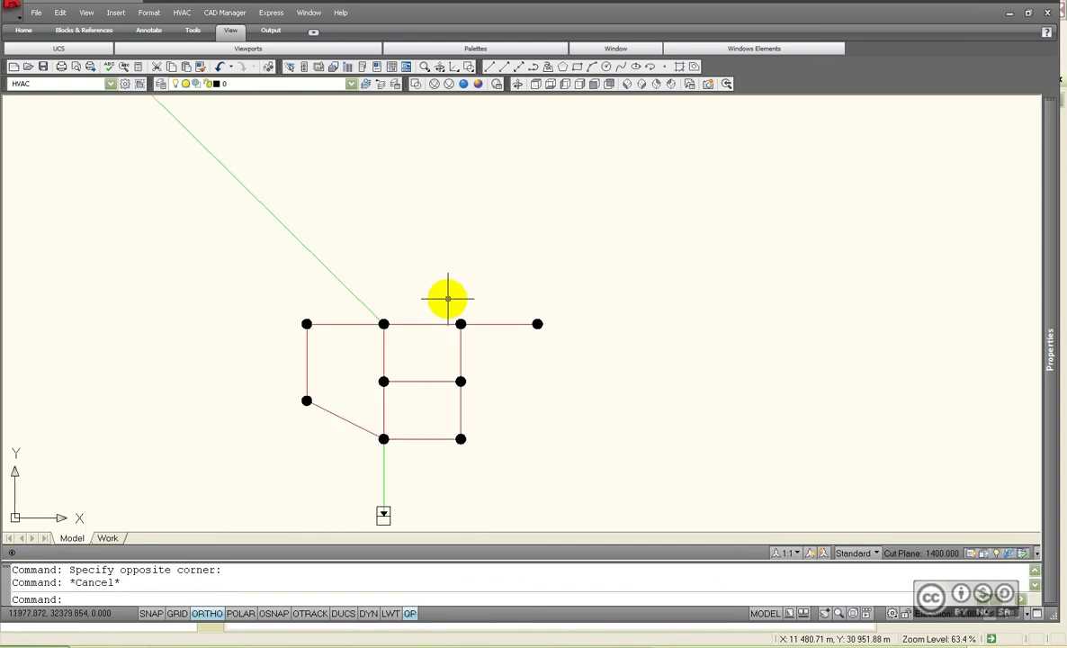
middle_drag(440, 279, 479, 262)
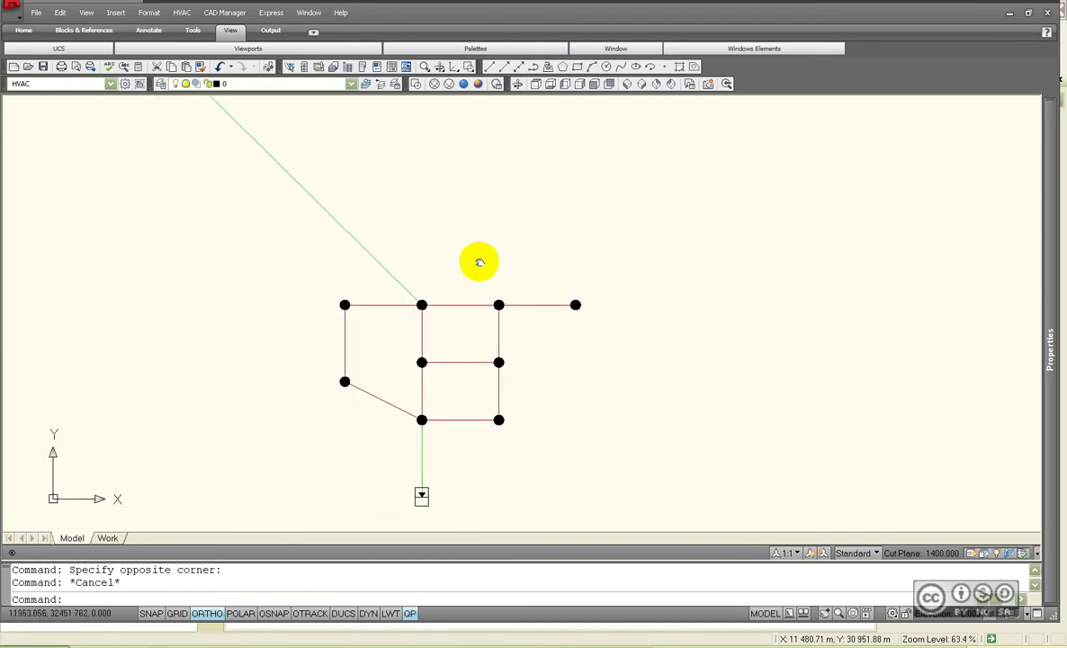
middle_drag(436, 461, 479, 419)
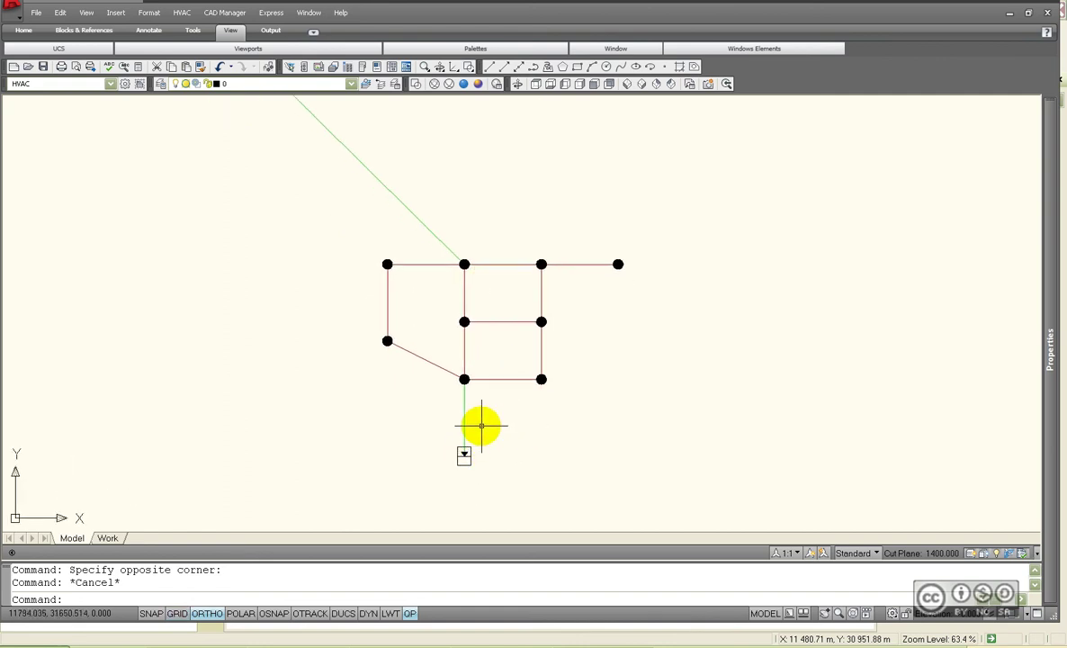
scroll(495, 425, up, 2)
scroll(483, 431, up, 3)
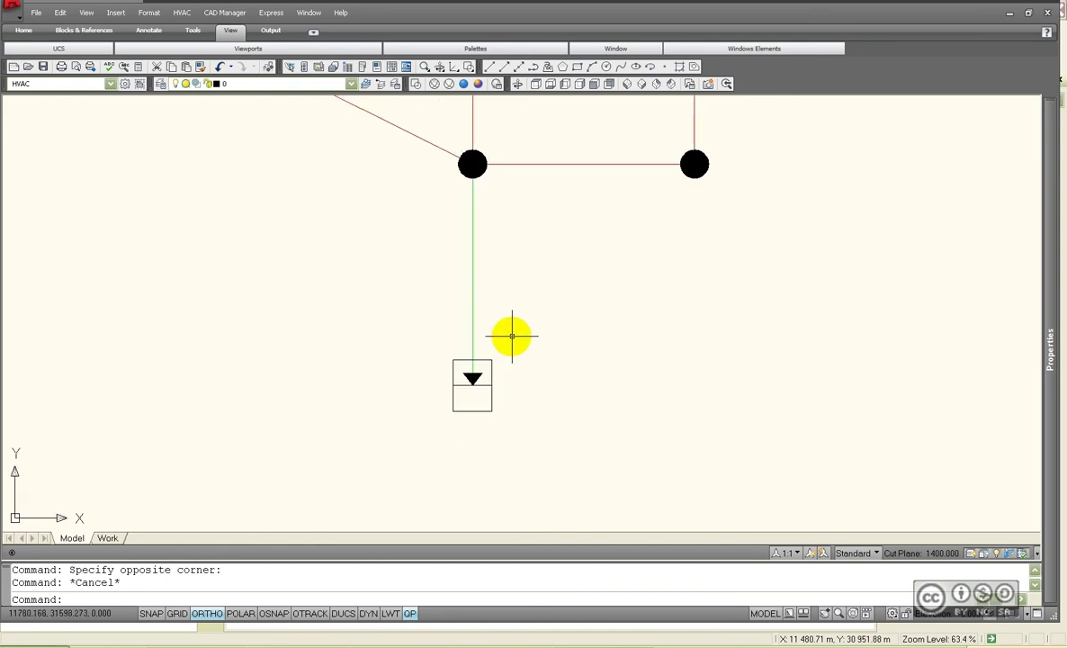
click(455, 362)
middle_drag(538, 347, 444, 374)
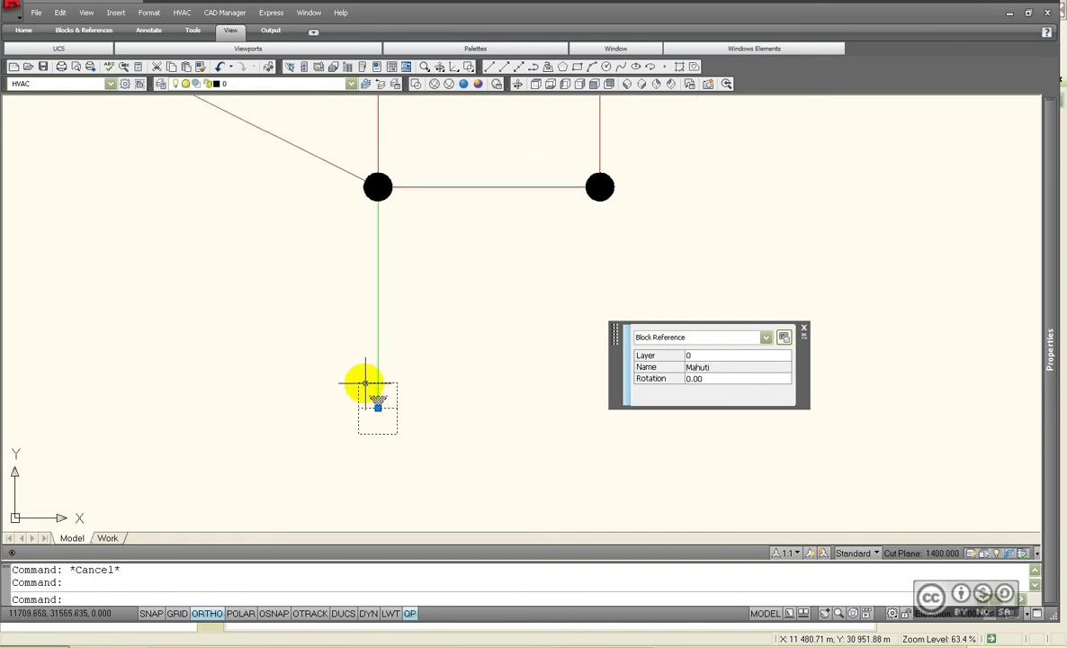
middle_drag(424, 438, 408, 441)
key(Escape)
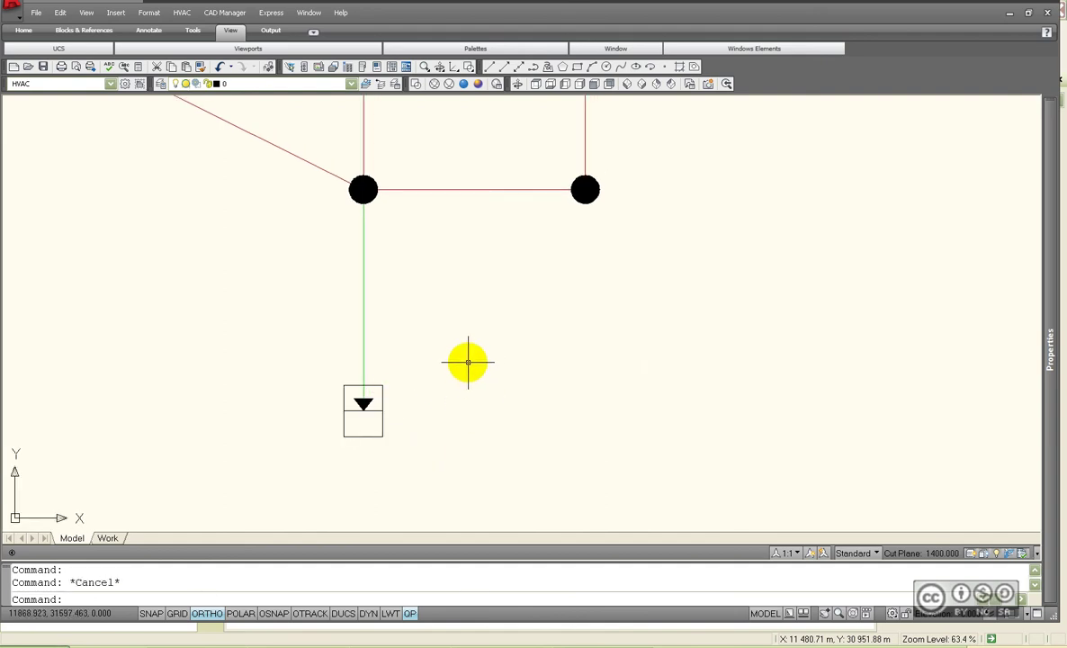
- Switch to the 12_Excel_link.wtg model in WaterCAD and examine where the pipe connects to the tank symbol
middle_drag(467, 386, 480, 398)
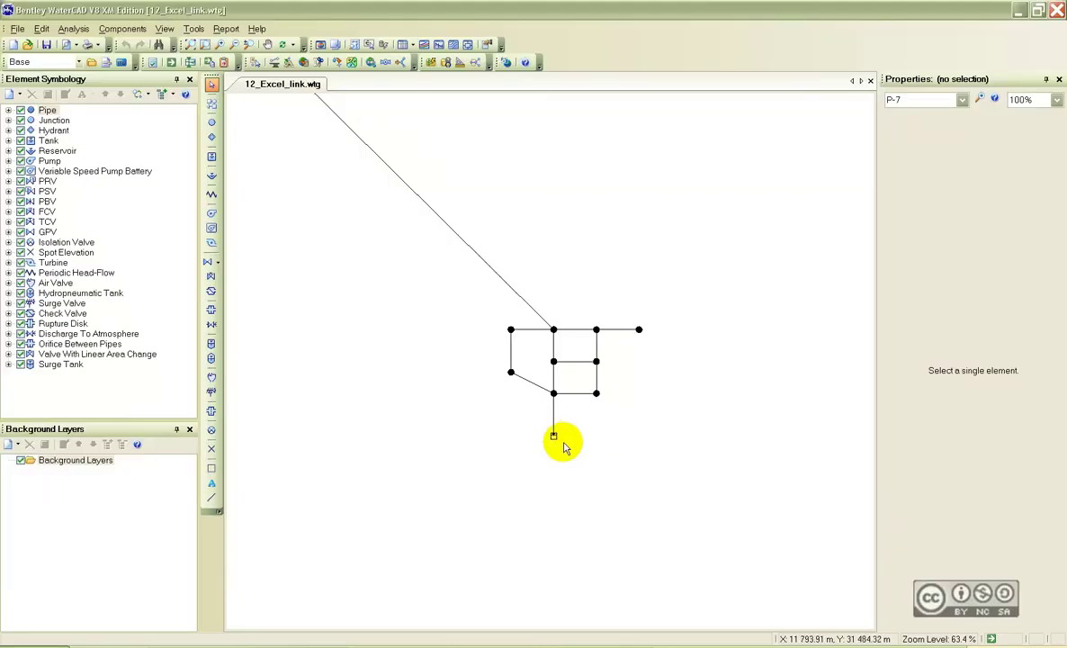
scroll(555, 441, up, 6)
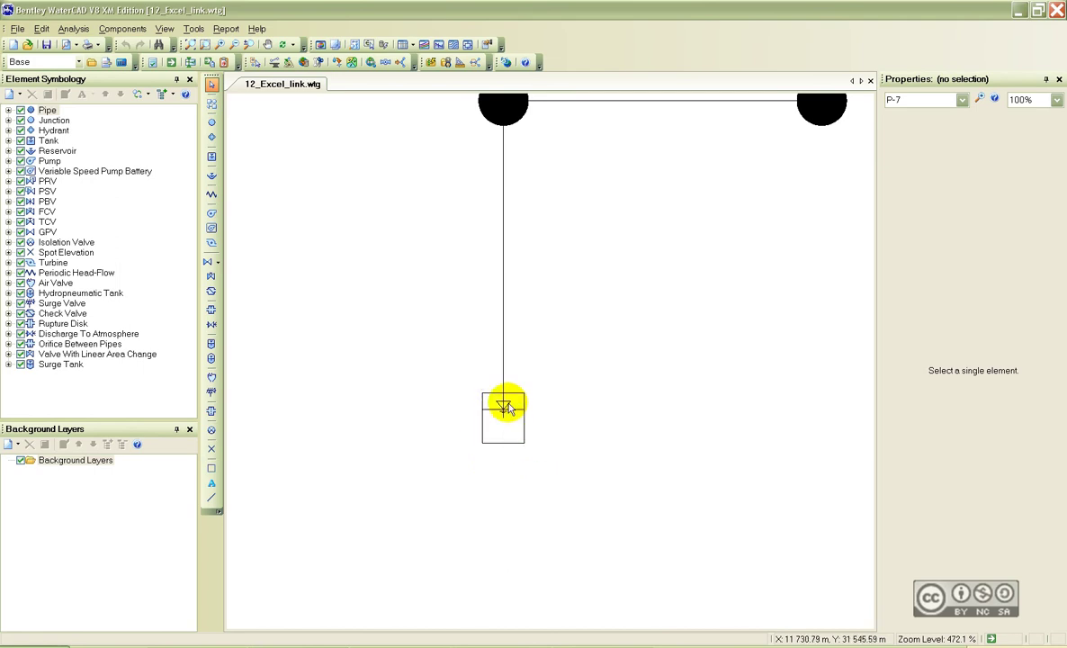
scroll(564, 411, down, 2)
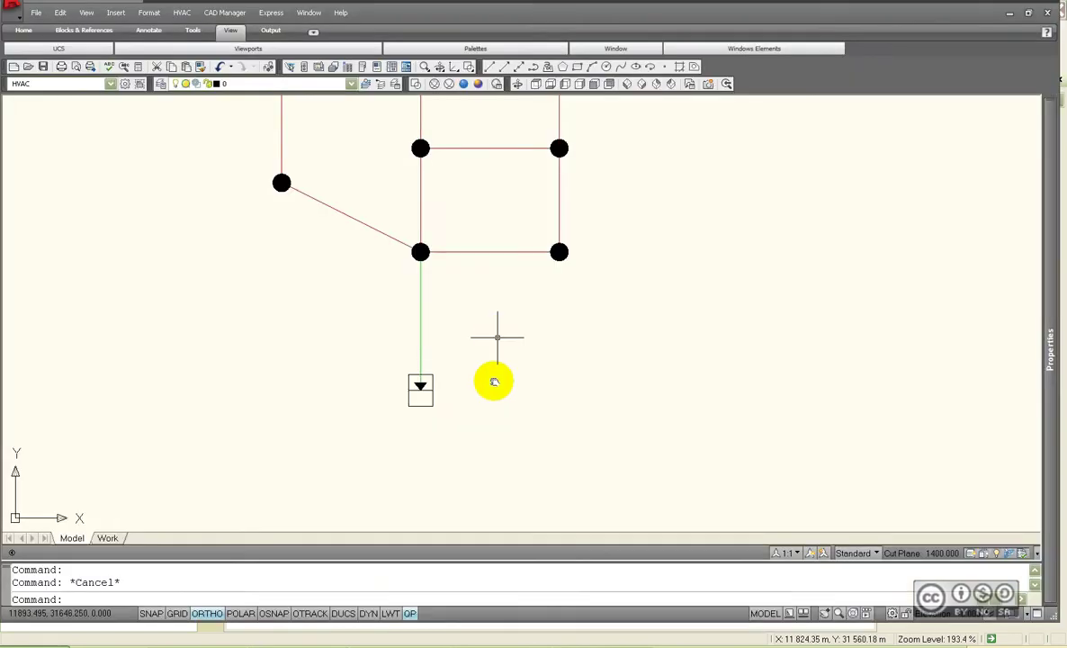
- Return to the AutoCAD drawing and examine the reservoir and pump symbols at the far end of the long green pipe
scroll(494, 386, down, 3)
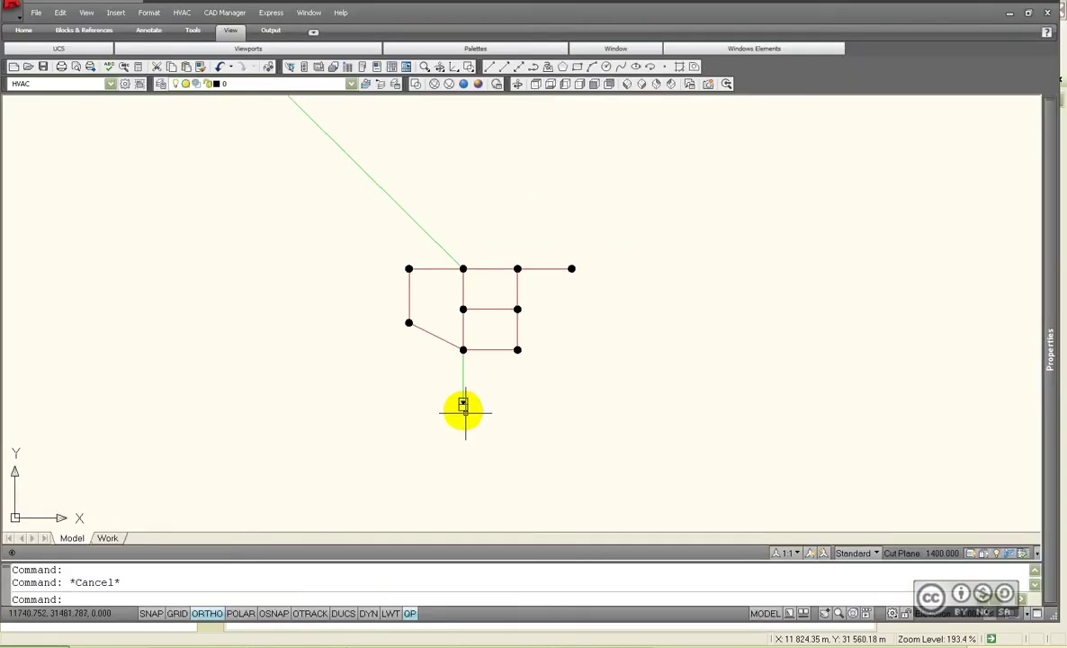
scroll(553, 412, down, 4)
key(F7)
middle_drag(447, 334, 503, 386)
scroll(476, 288, up, 5)
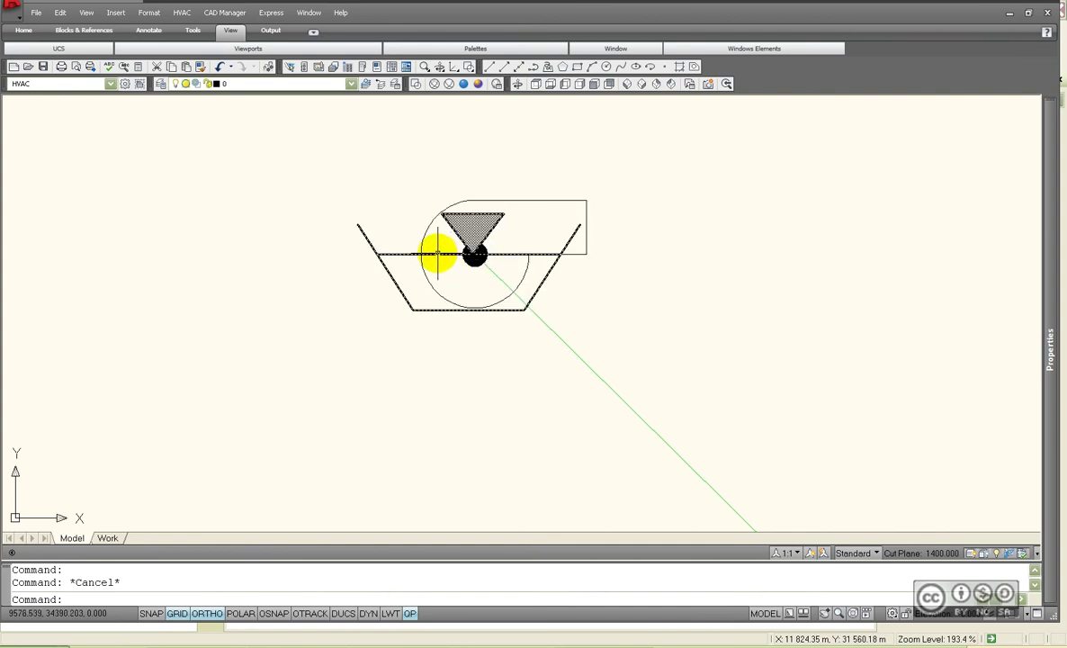
scroll(591, 327, down, 2)
middle_drag(592, 327, 443, 290)
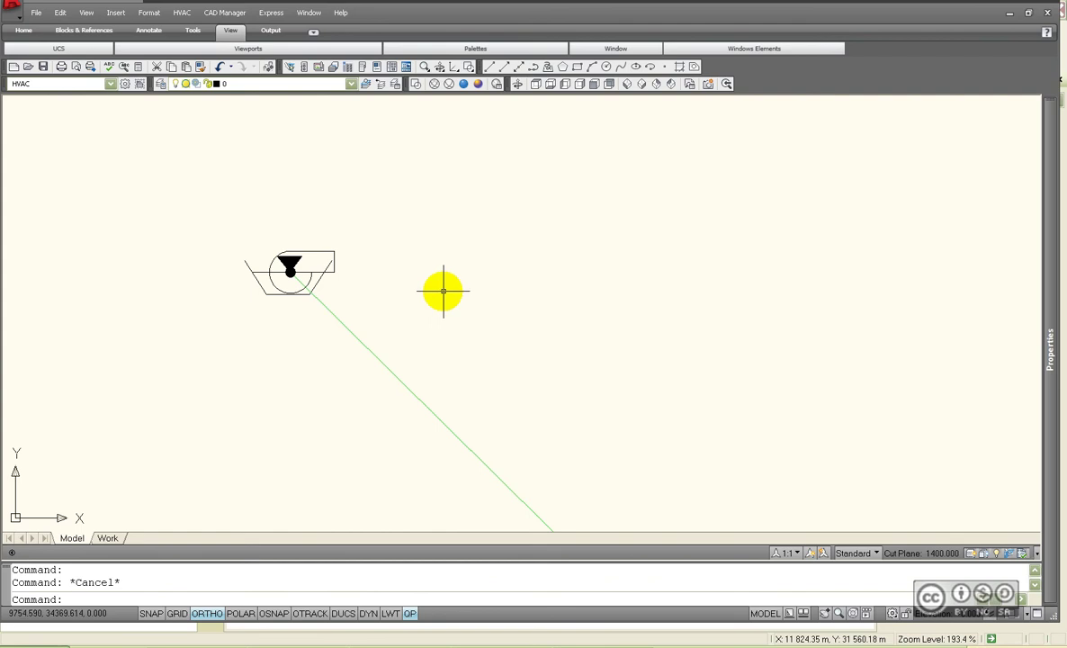
- Preview the Mahuti, pump, reserv and solm blocks with the Insert command, without placing any of them
key(Return)
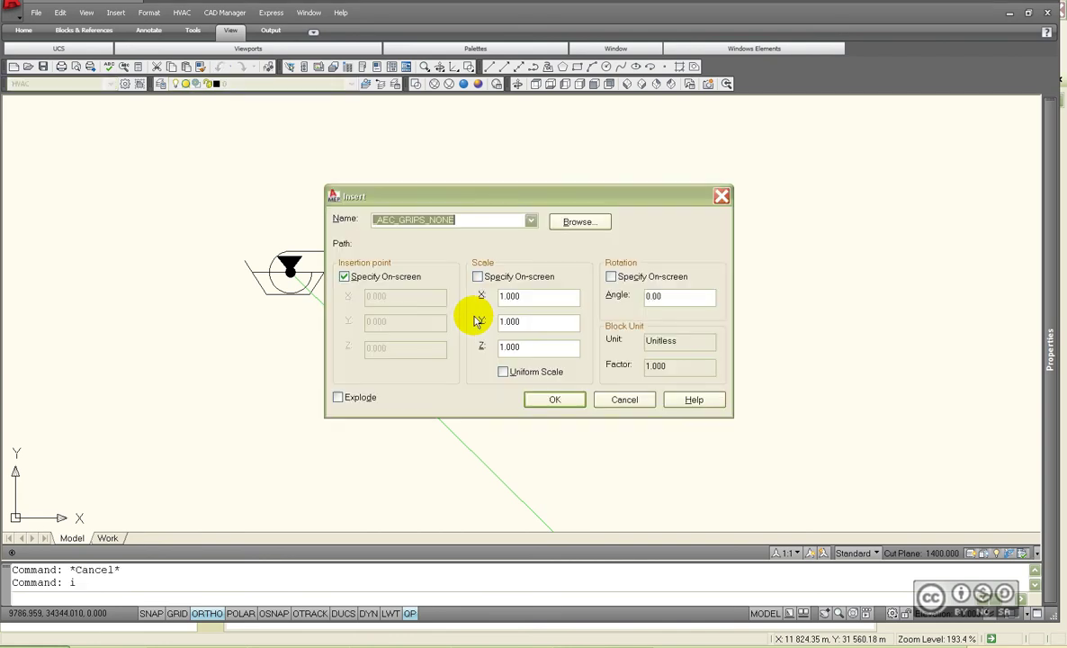
click(530, 221)
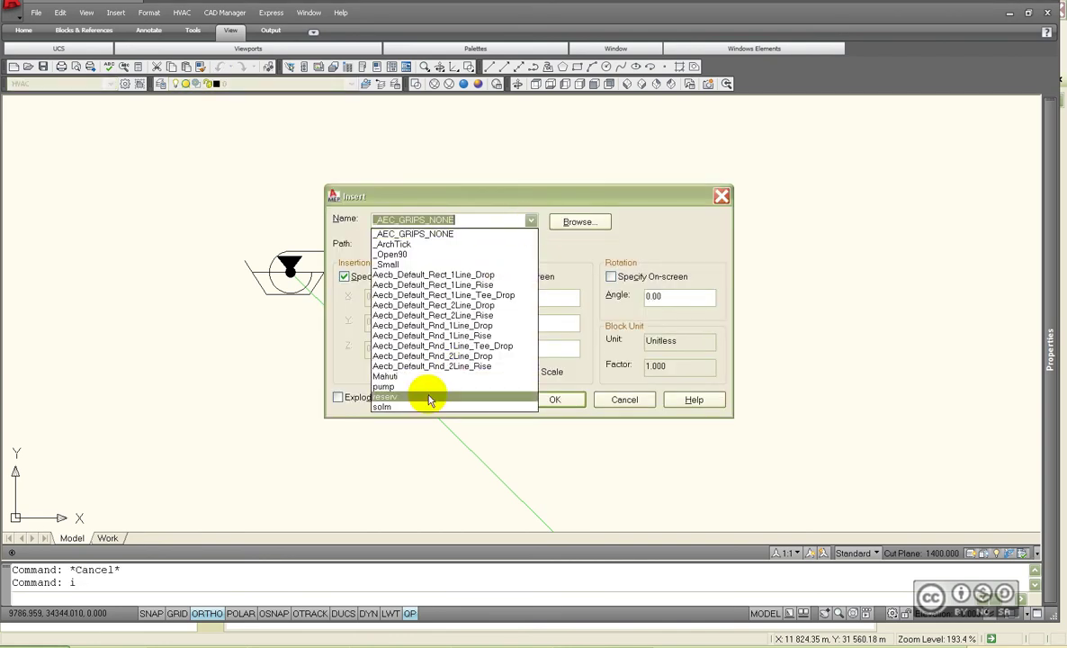
click(395, 376)
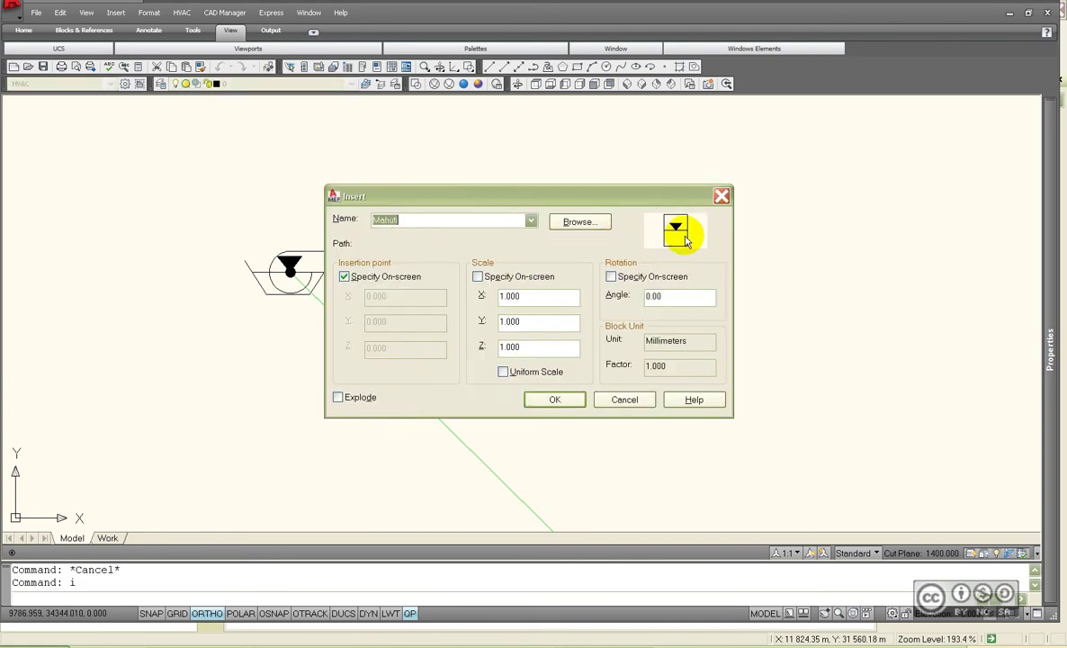
click(529, 220)
click(405, 398)
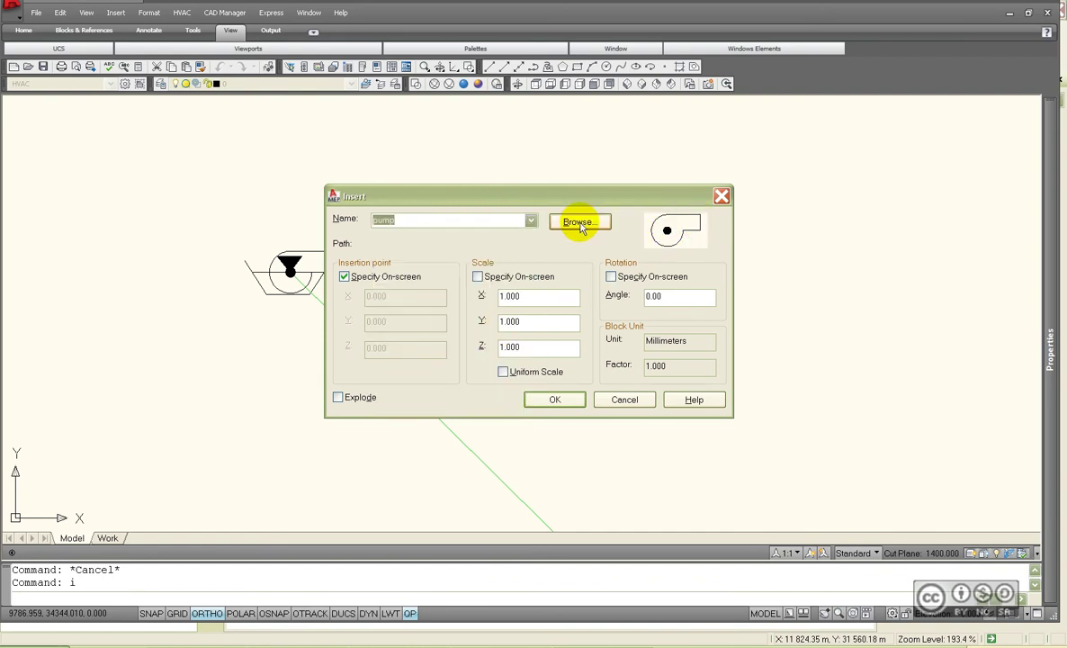
click(530, 221)
click(455, 398)
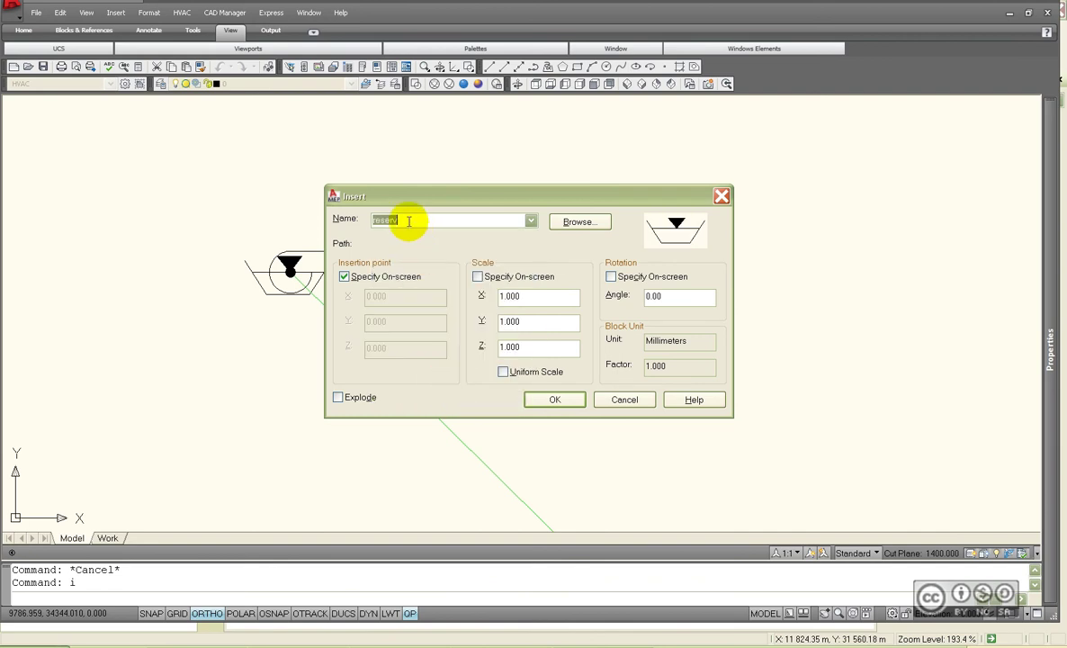
click(531, 220)
click(447, 407)
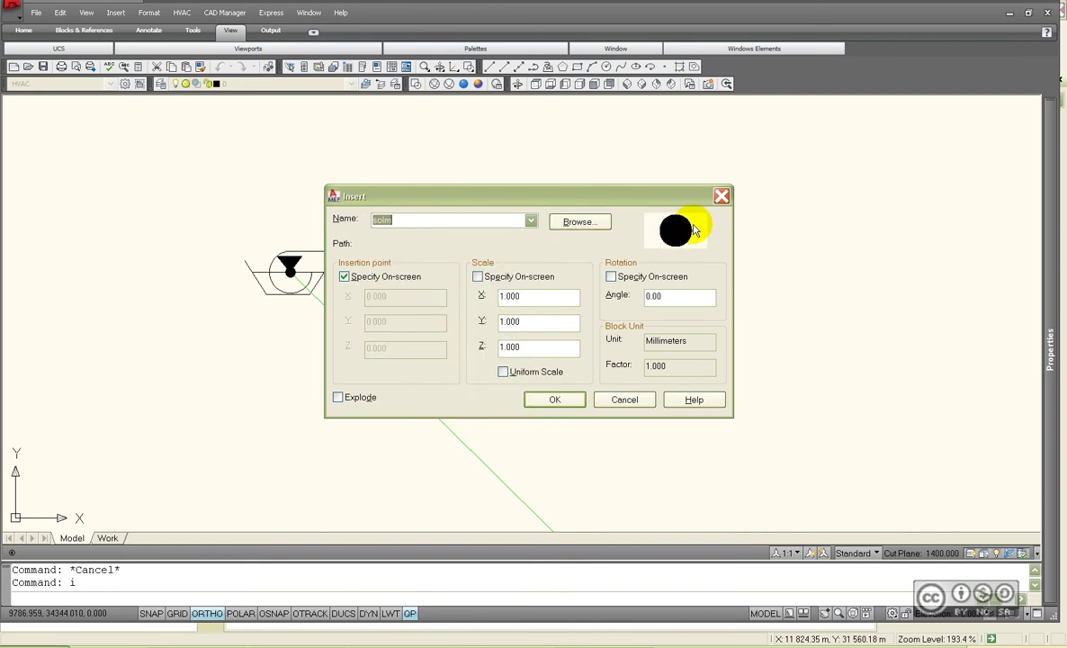
click(625, 399)
- Return to the pipe network and list the drawing's layers to examine the pipe layers torud_200mm, torud_250mm and torud_300mm
scroll(619, 360, down, 3)
middle_drag(618, 360, 474, 291)
key(F7)
mouse_move(639, 421)
middle_down()
mouse_move(524, 280)
mouse_move(529, 252)
middle_up()
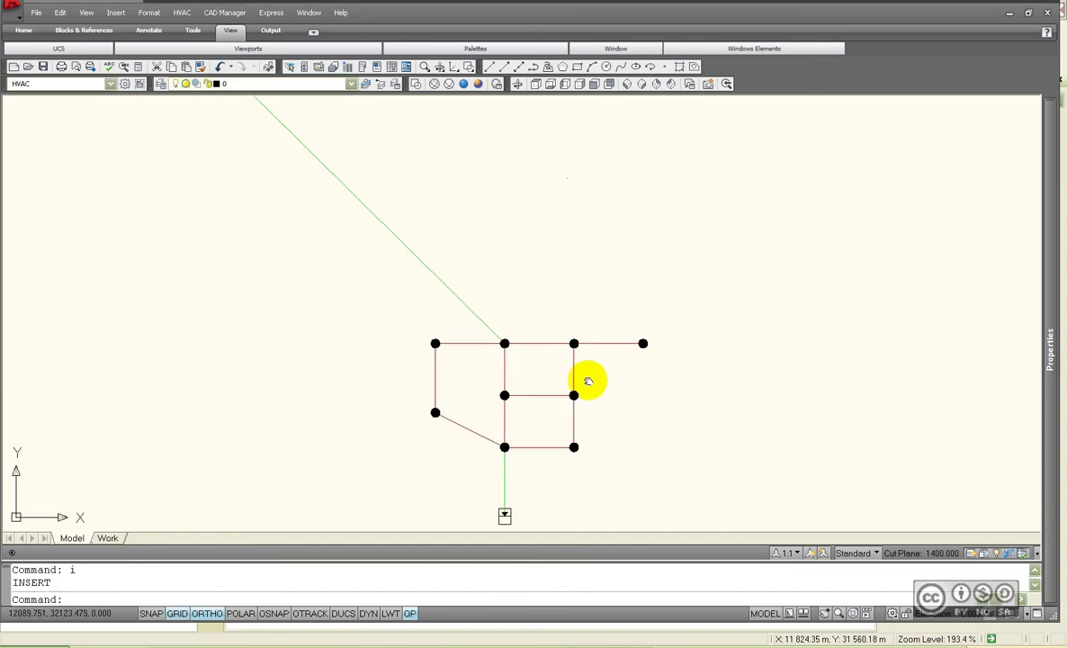
middle_drag(586, 376, 645, 325)
middle_drag(529, 287, 517, 309)
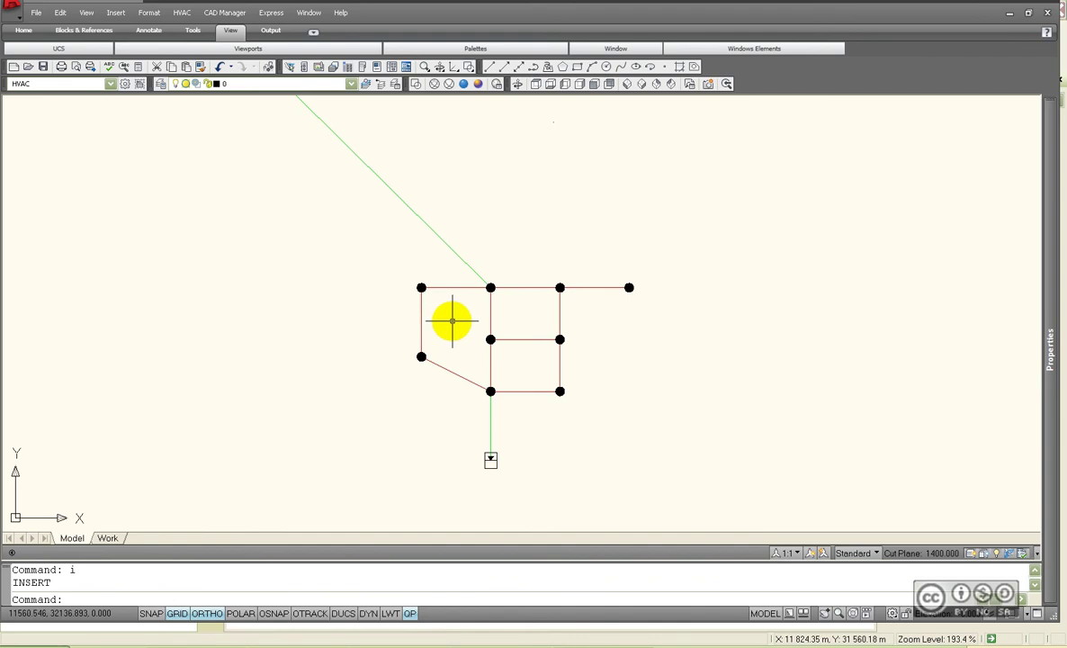
middle_drag(451, 320, 426, 336)
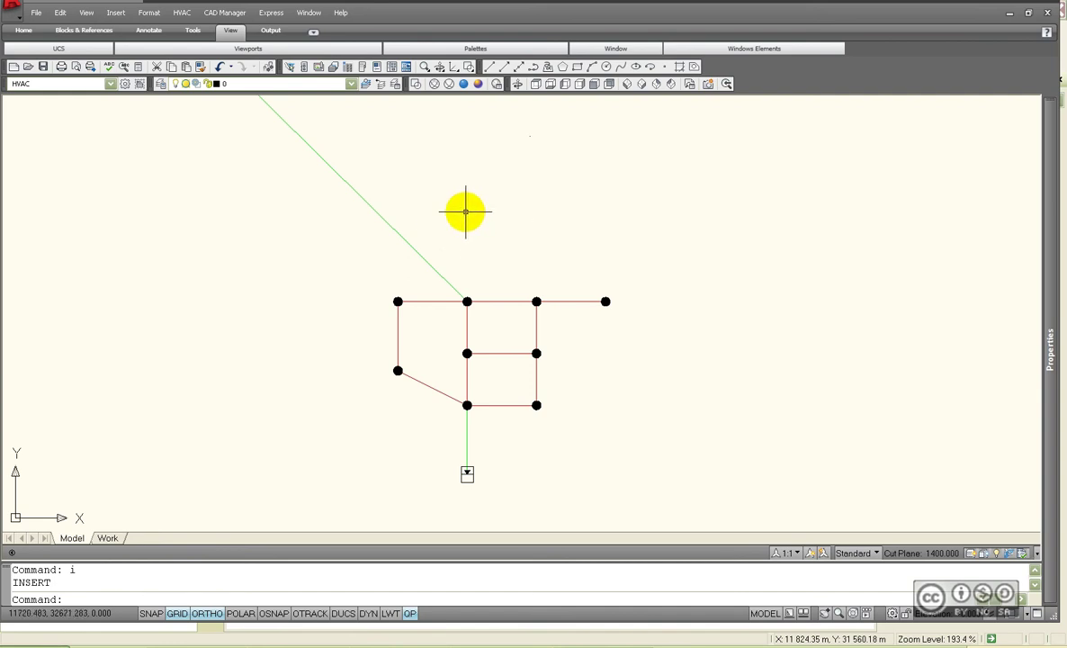
middle_drag(466, 212, 477, 236)
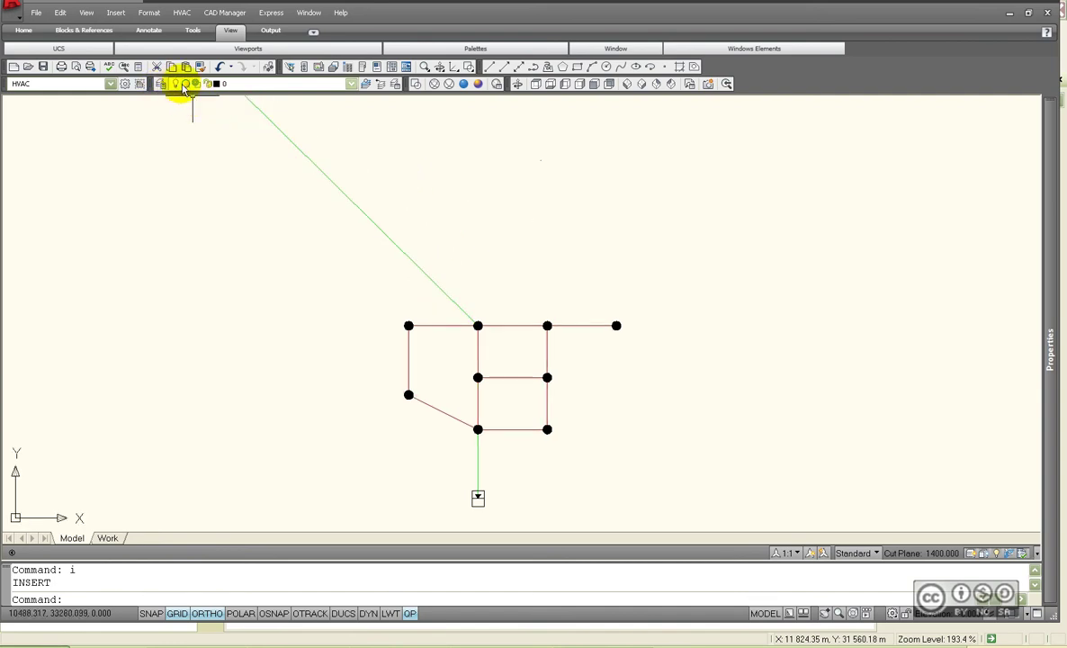
click(345, 84)
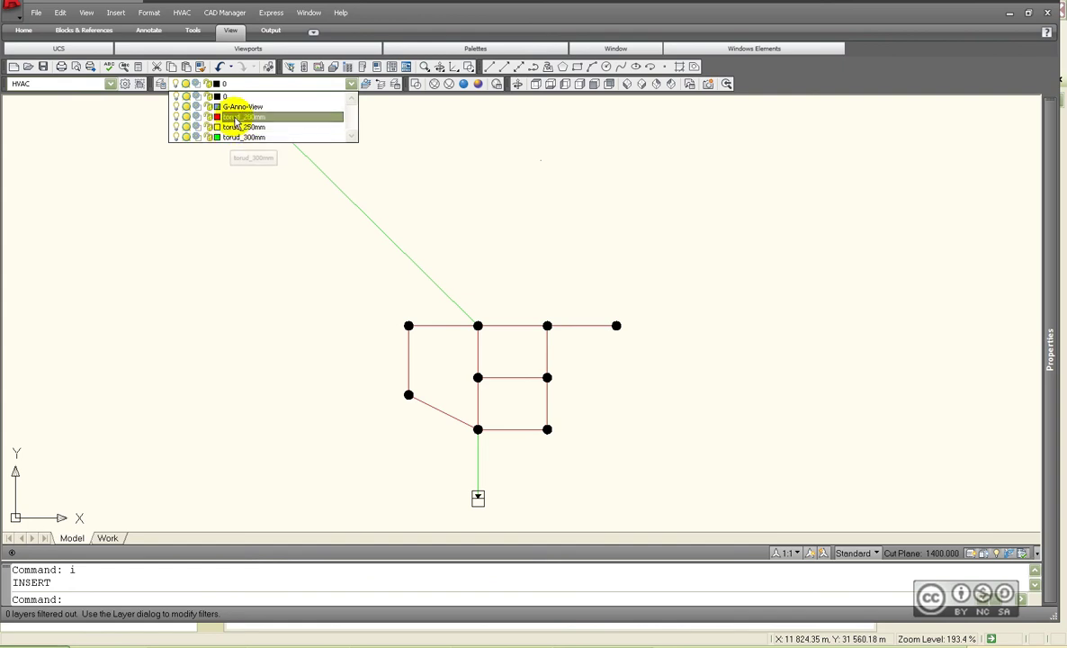
- Examine the red pipes between the junctions against the drawing's layers torud_200mm, torud_250mm and torud_300mm
click(310, 232)
click(335, 253)
click(365, 271)
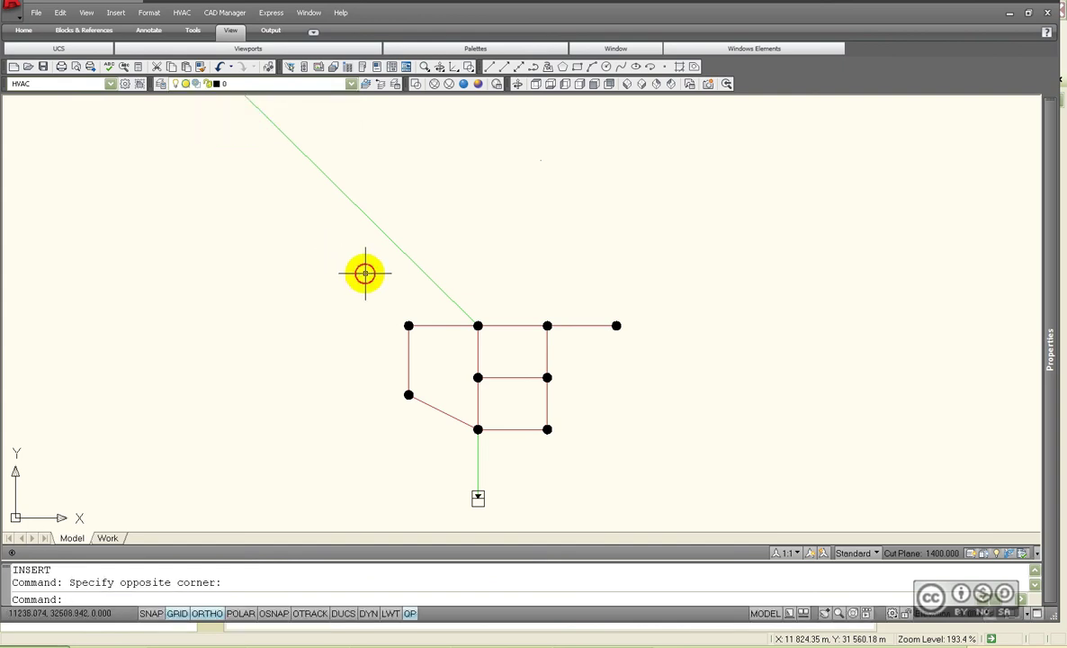
middle_drag(432, 271, 428, 231)
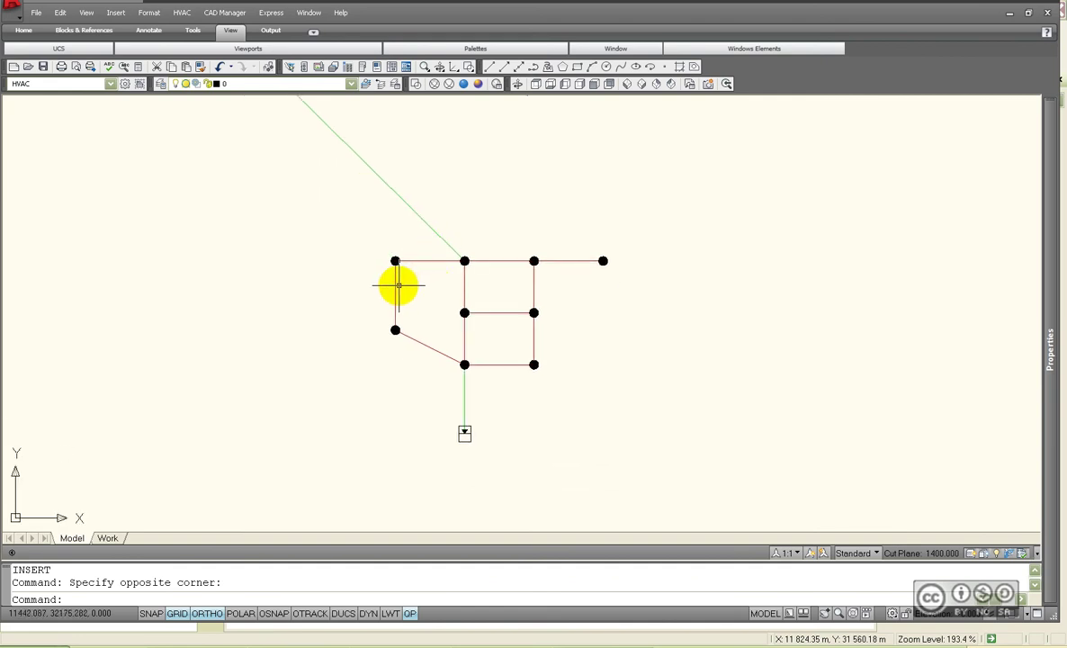
scroll(424, 288, up, 3)
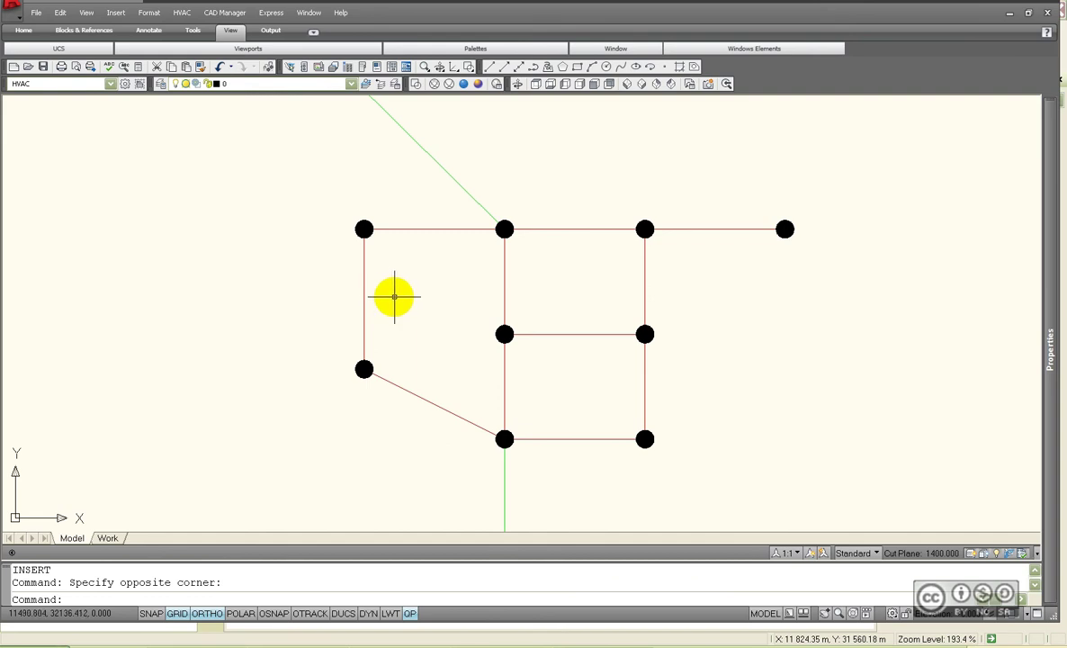
click(279, 83)
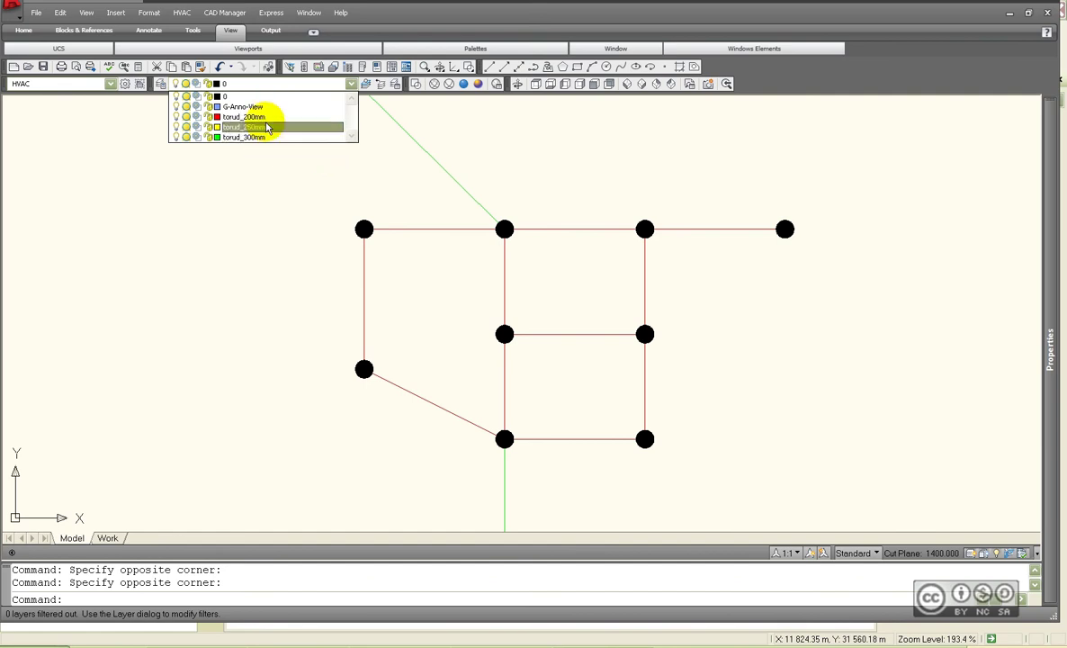
scroll(477, 279, down, 2)
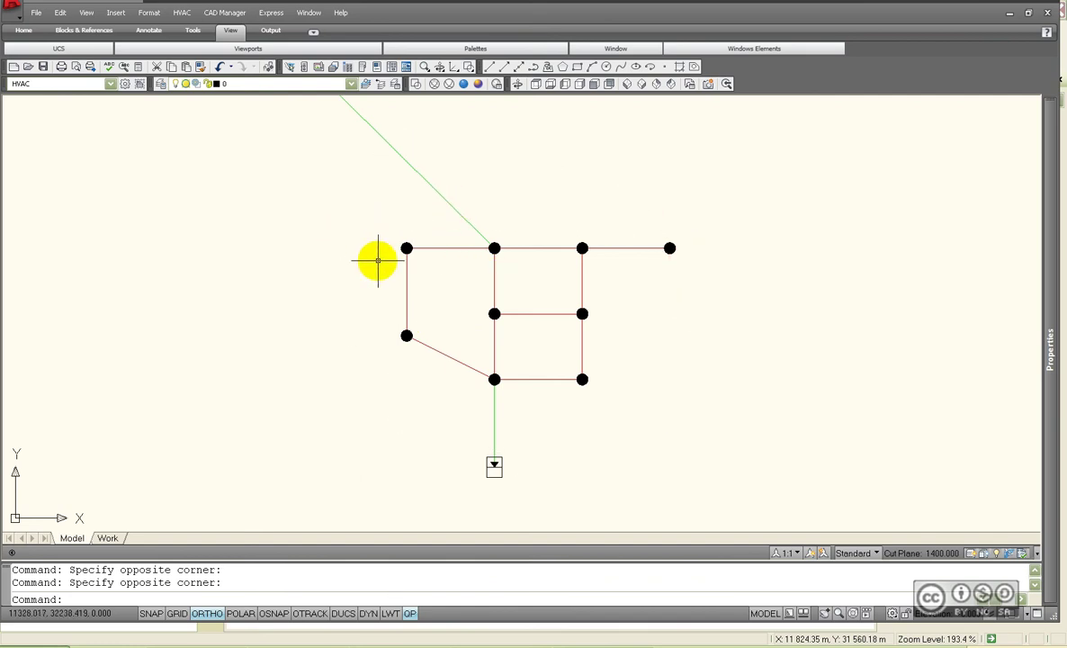
- Preview saving the drawing in the AutoCAD 2000/LT2000 DXF (*.dxf) format, and cancel without saving
click(36, 13)
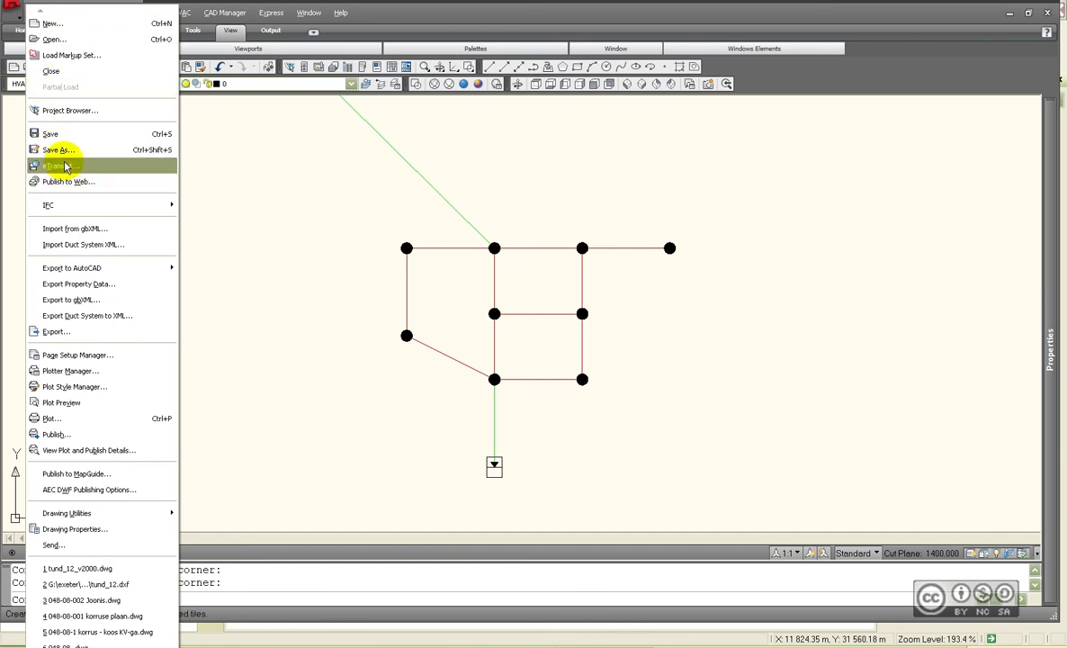
click(71, 149)
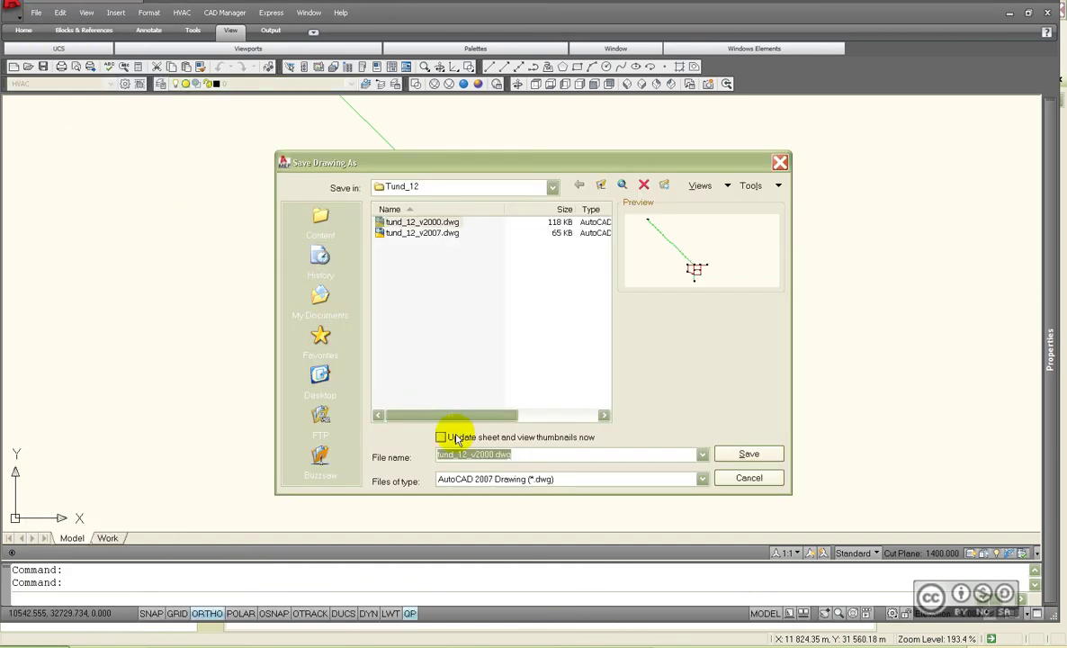
click(462, 479)
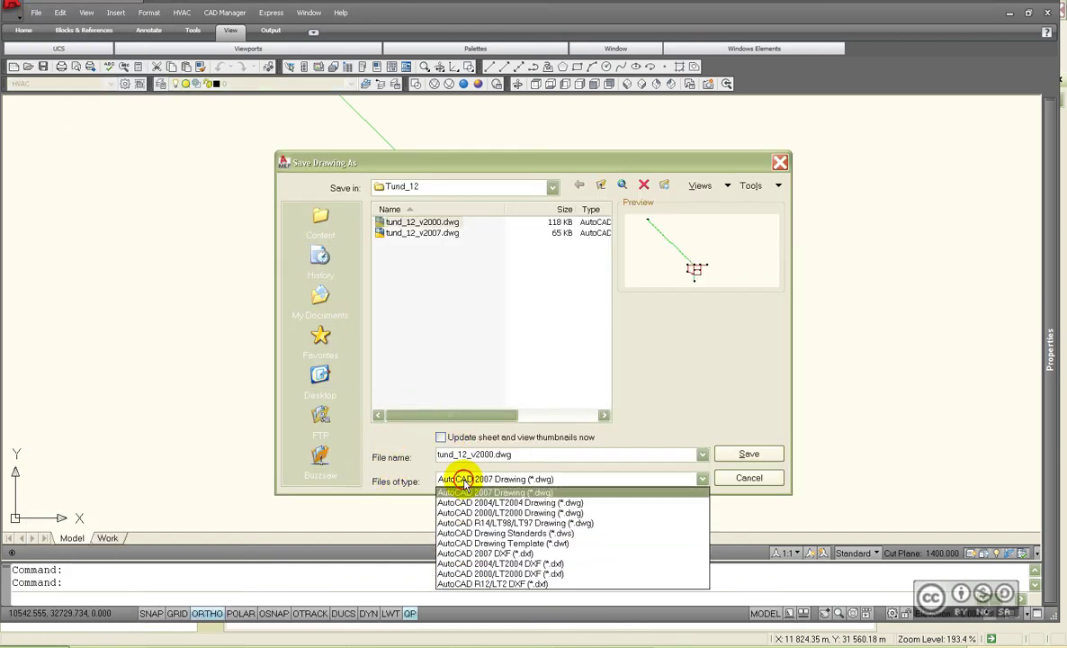
click(464, 573)
click(745, 478)
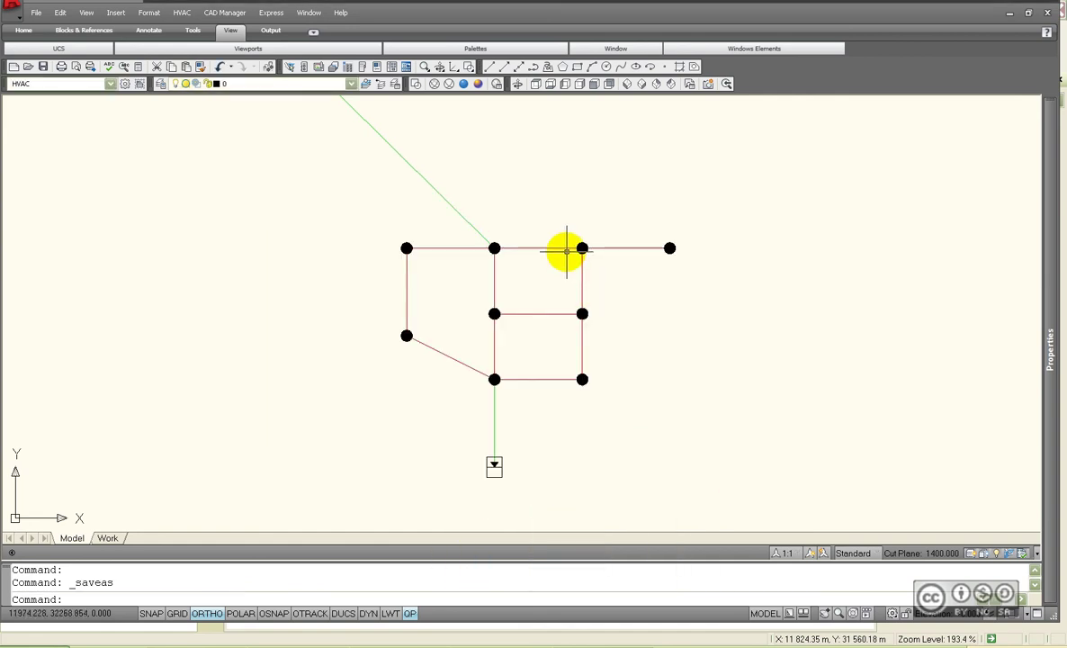
middle_drag(534, 279, 552, 288)
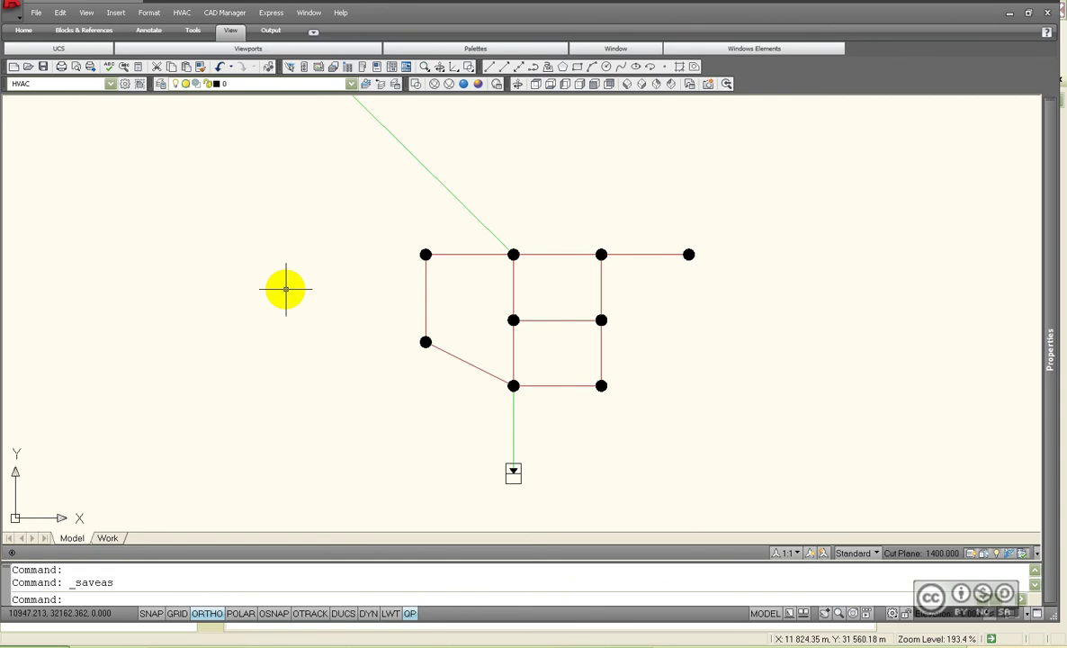
- Switch to WaterCAD and create a new, empty project
key(alt+Tab)
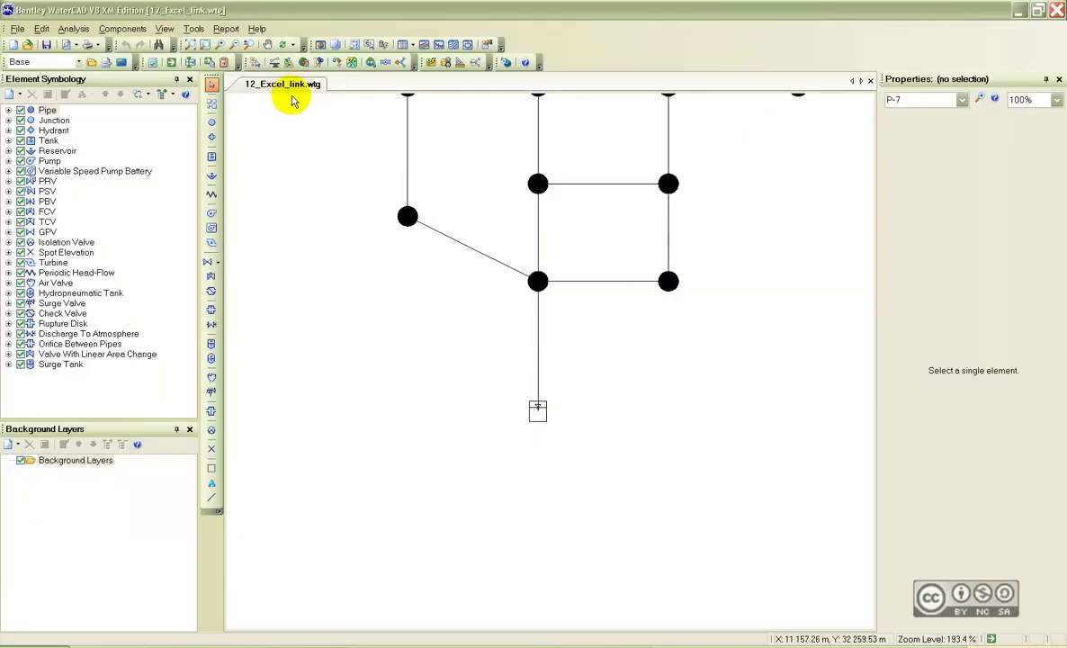
click(17, 29)
click(33, 43)
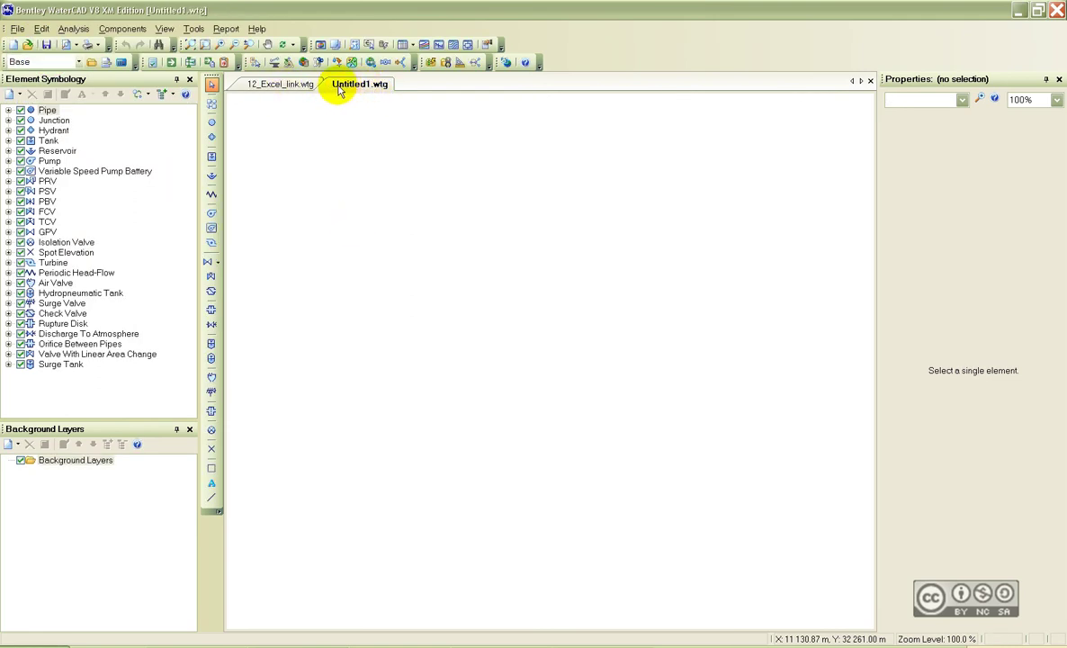
- Start a new ModelBuilder connection for the empty project, with CAD Files as the data source type
click(193, 31)
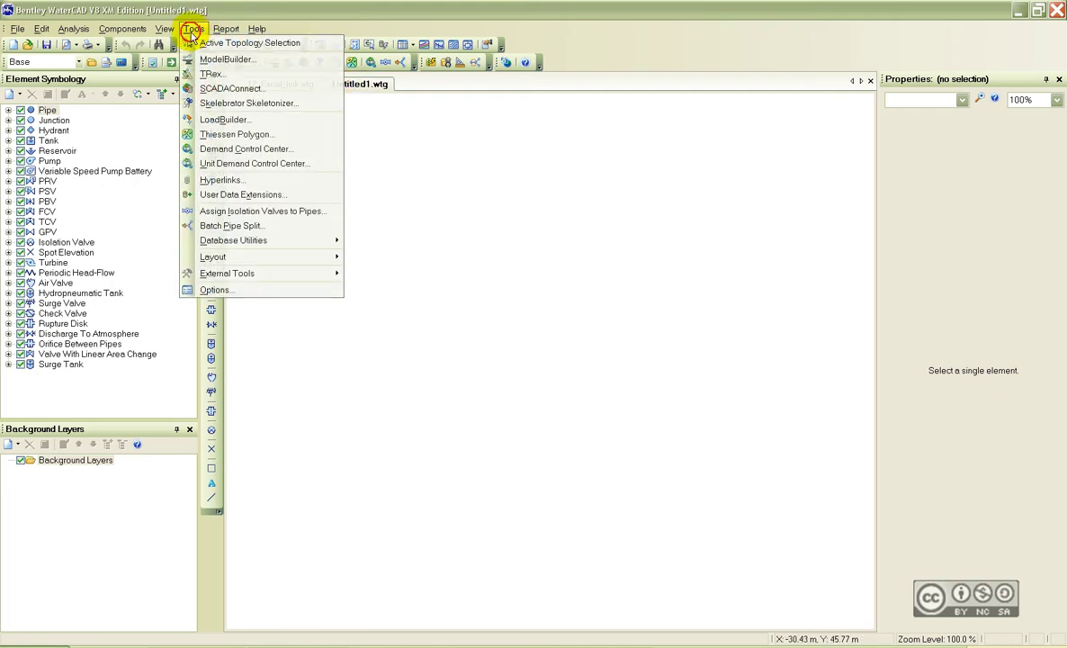
click(237, 61)
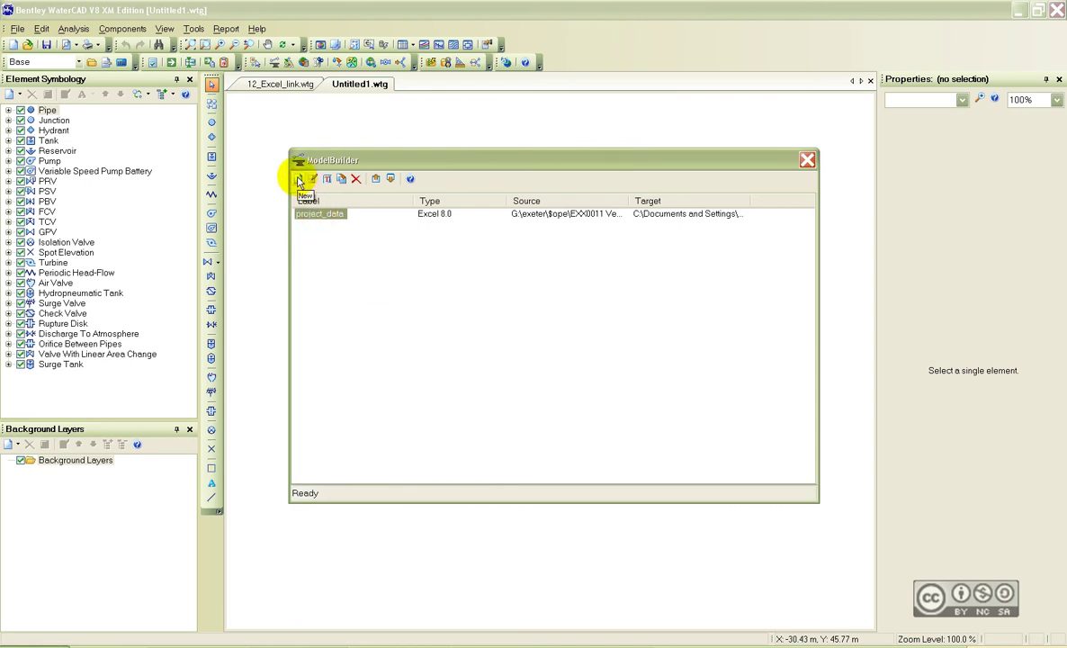
click(299, 182)
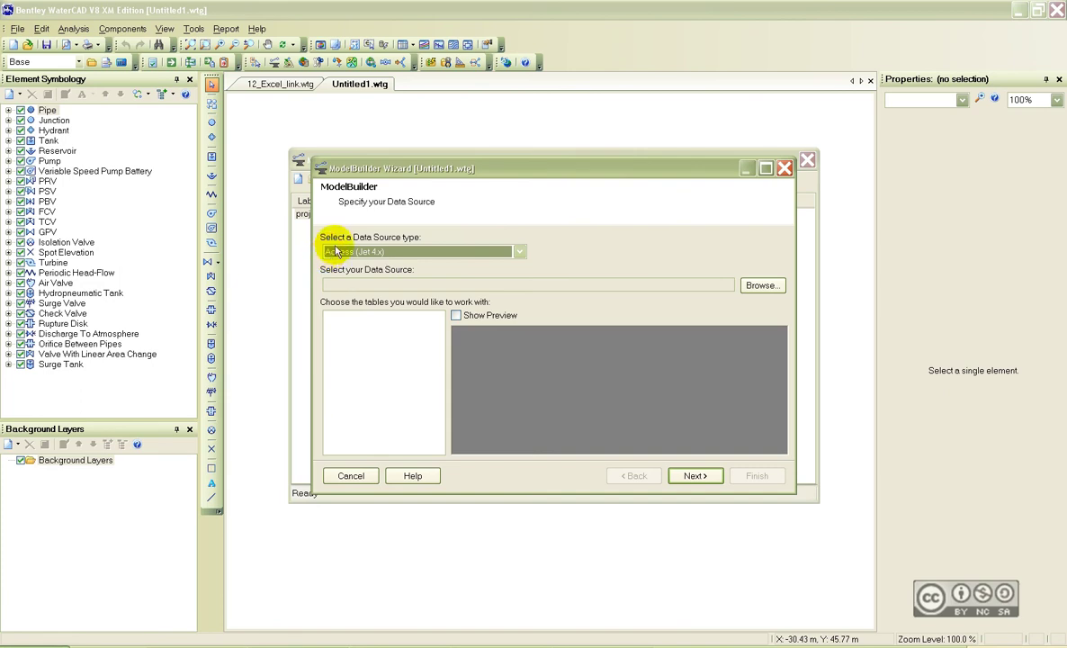
click(342, 252)
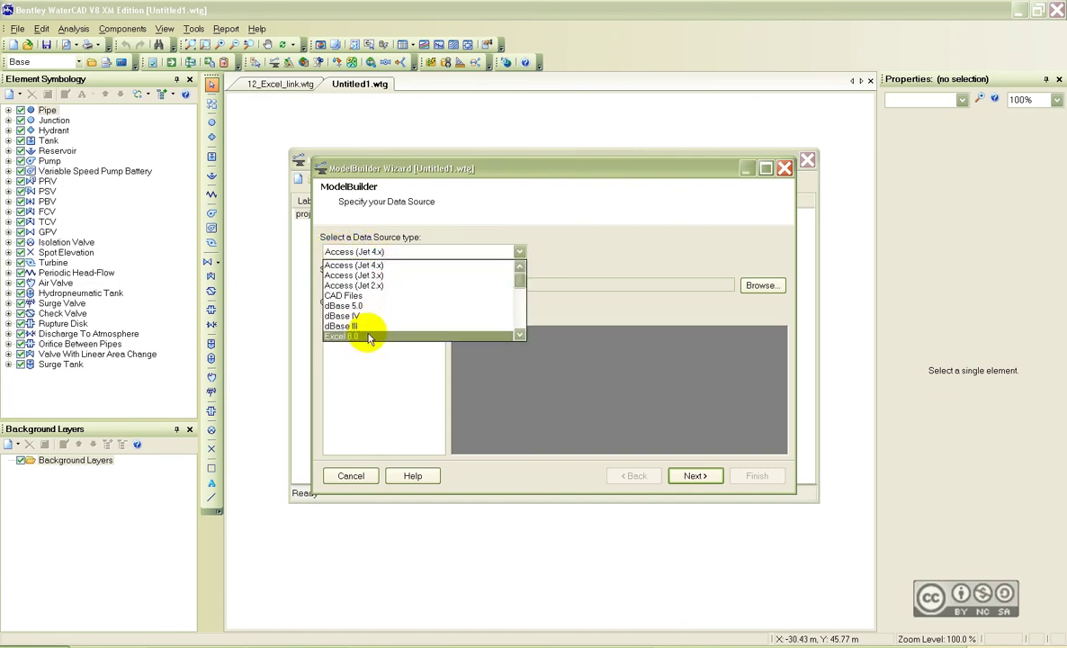
click(328, 296)
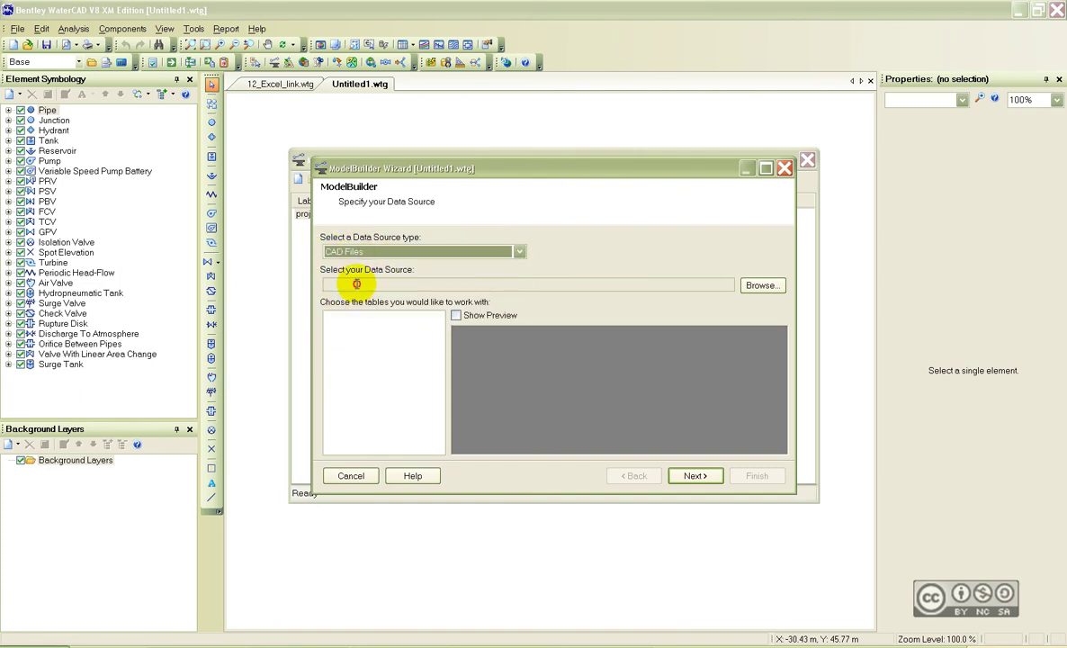
- Load tund_12.dxf from the Tund_12 folder as the ModelBuilder data source
click(758, 286)
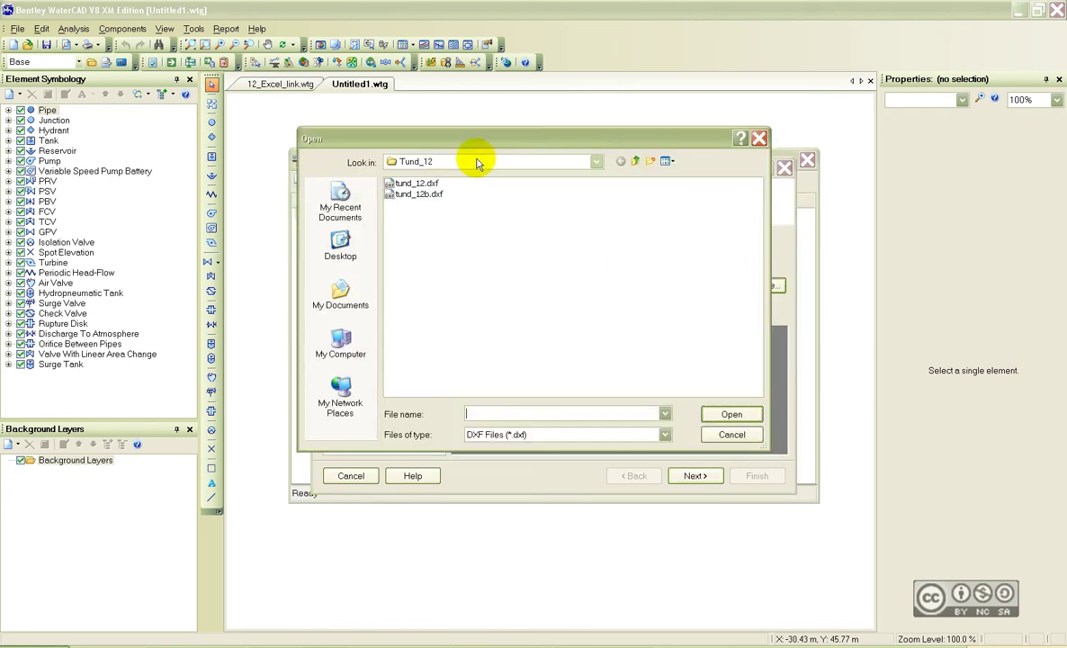
drag(437, 135, 451, 150)
click(514, 449)
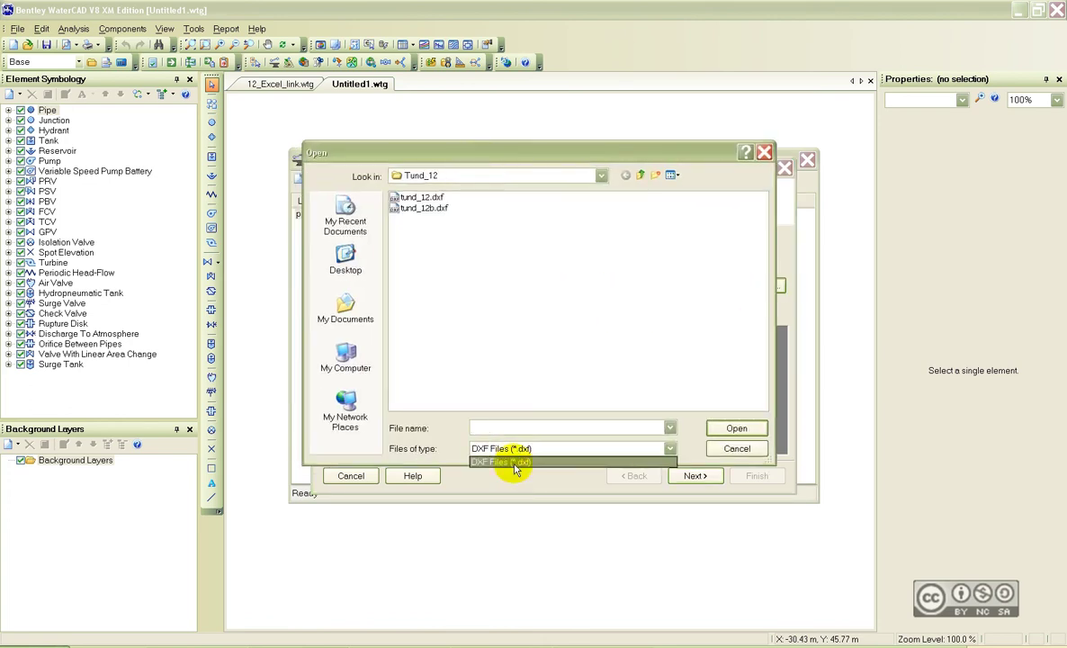
click(509, 462)
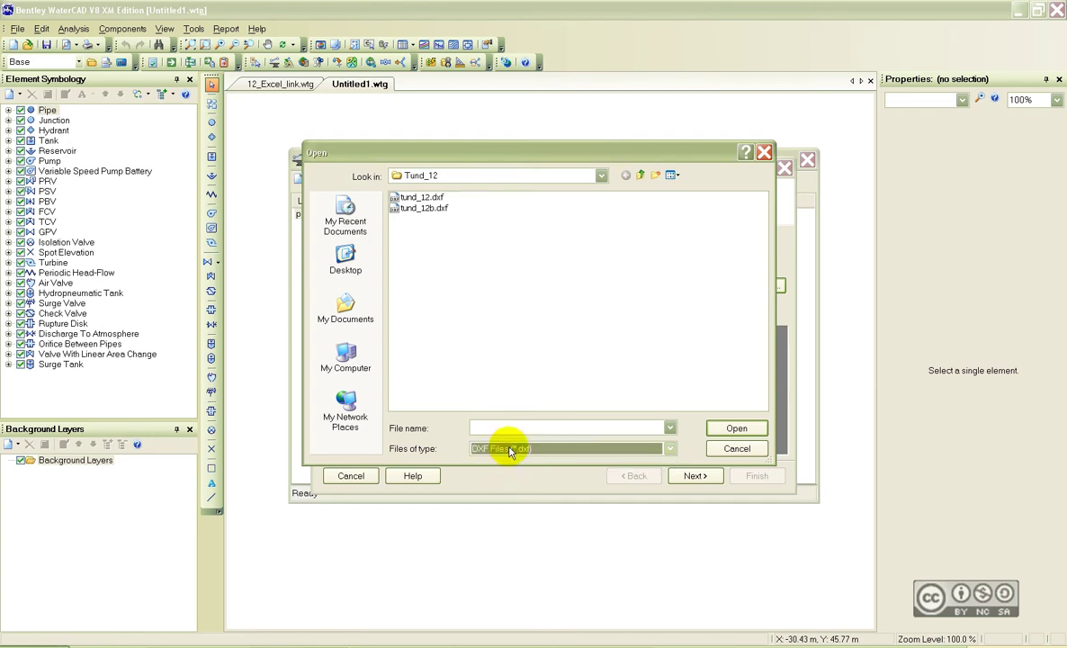
click(423, 198)
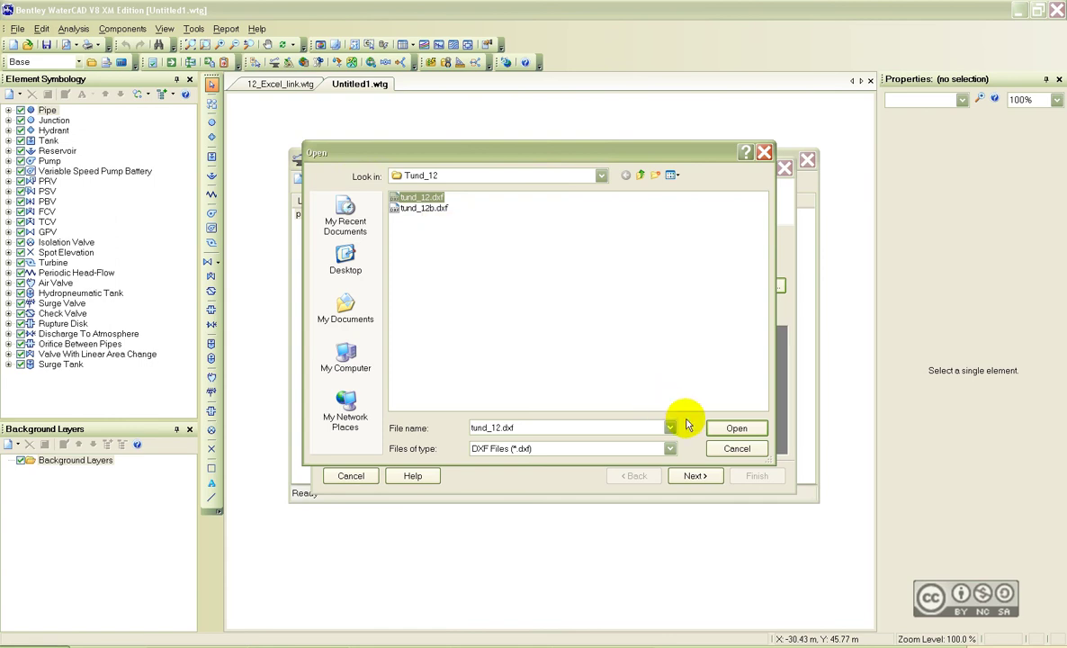
click(725, 428)
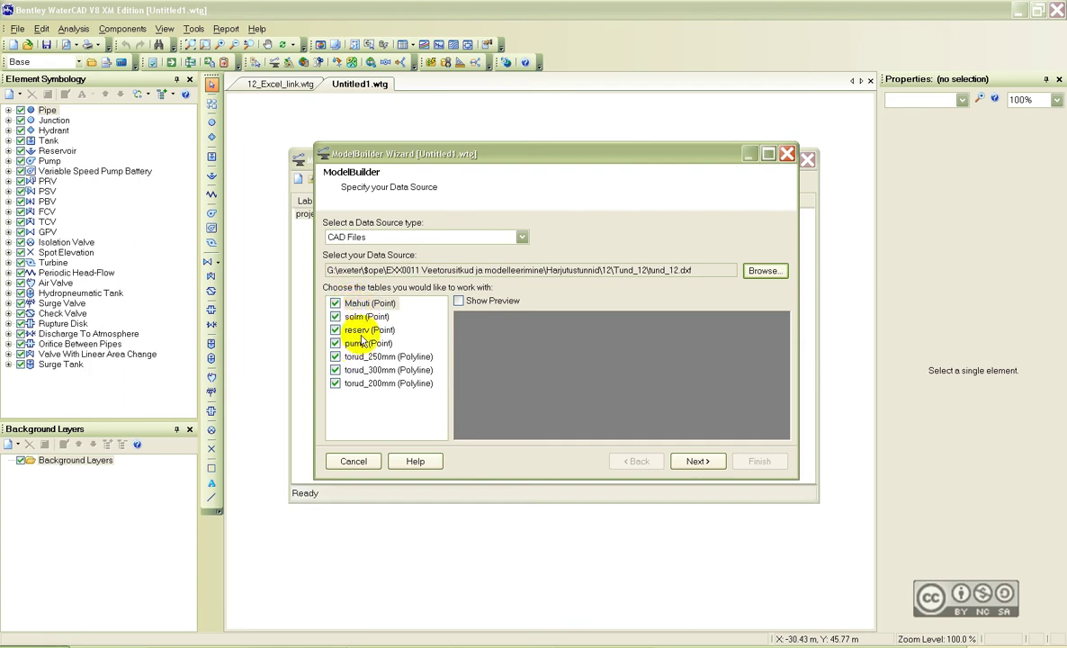
- Turn on the table preview and examine the attributes of the Mahuti point and torud_250mm polyline tables
click(370, 304)
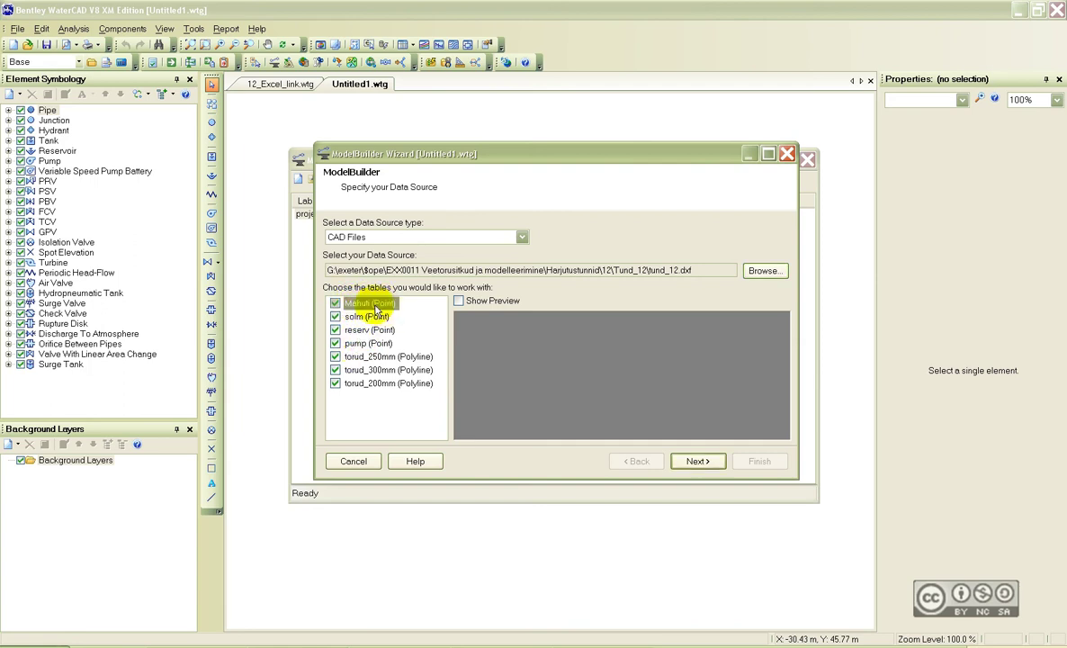
click(458, 302)
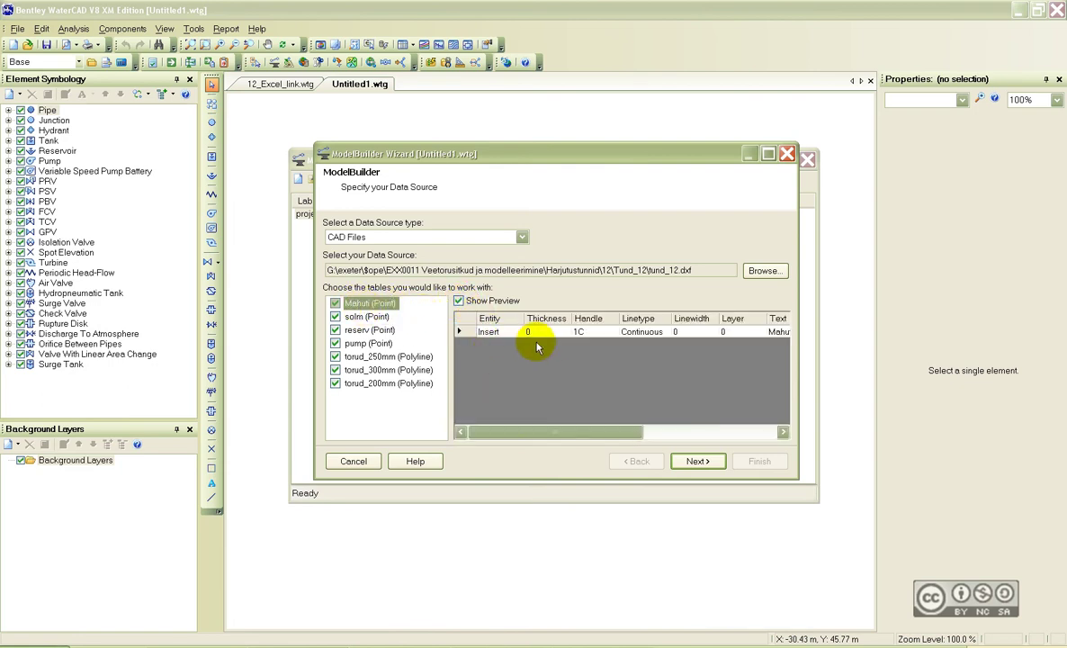
drag(529, 430, 505, 429)
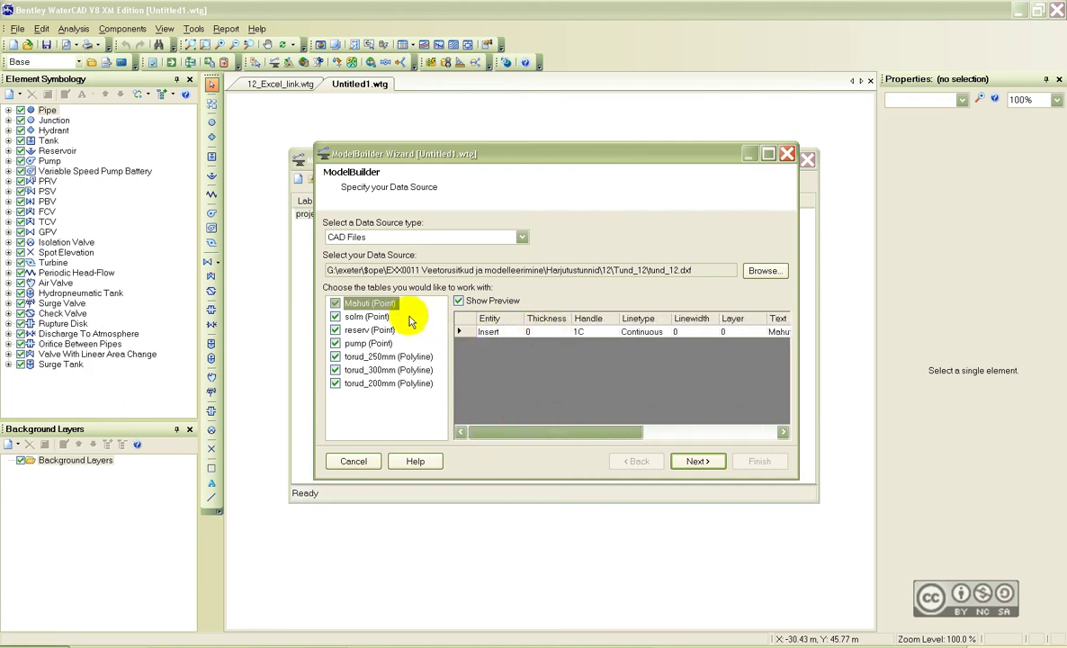
click(368, 357)
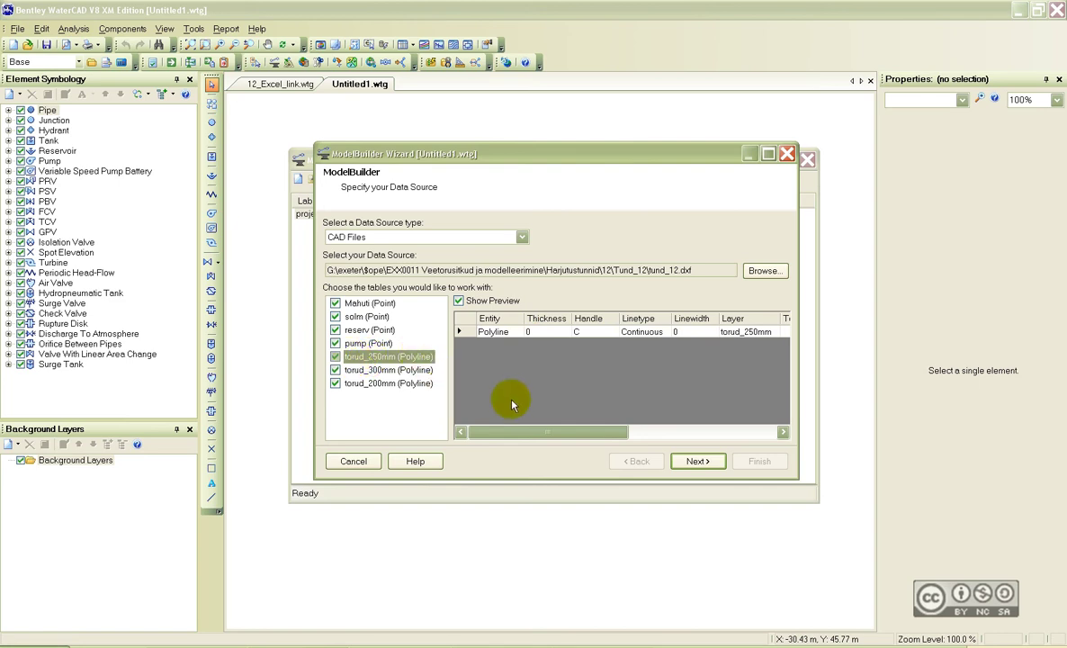
mouse_move(509, 431)
mouse_down()
mouse_move(689, 432)
mouse_move(500, 427)
mouse_up()
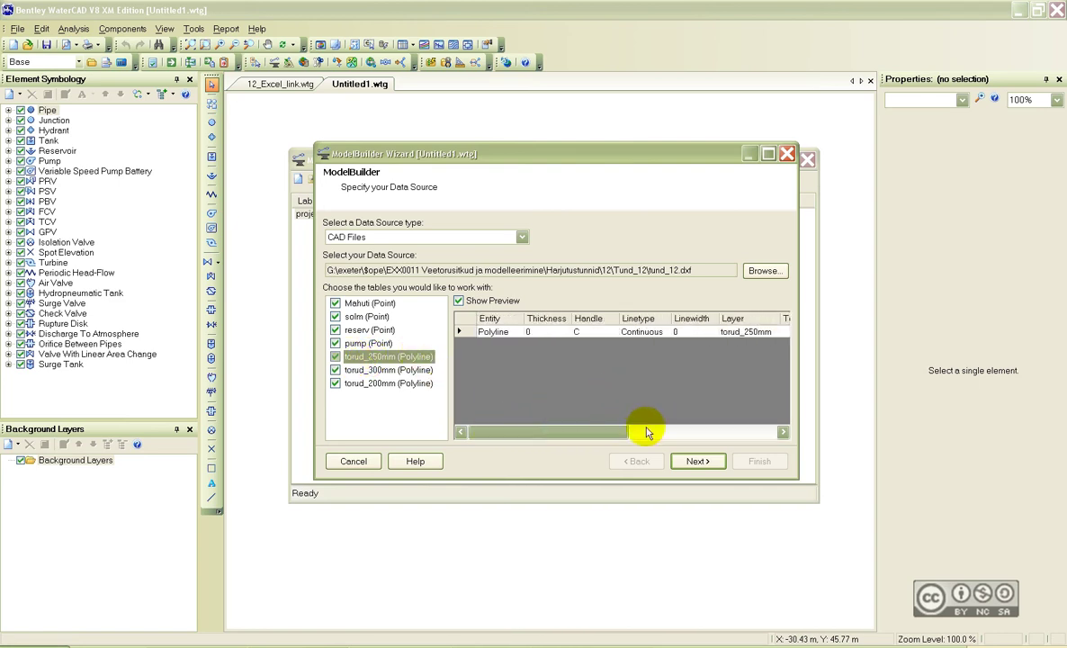
- Accept all source tables, set the coordinate unit to m and enable establishing connectivity using spatial data
click(697, 461)
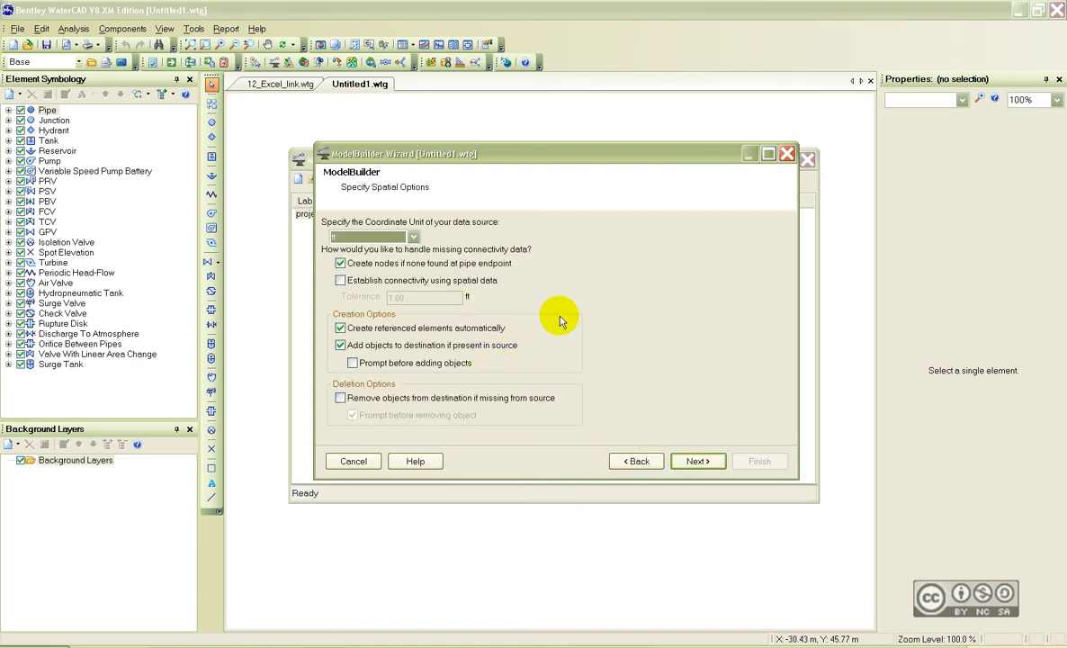
click(368, 235)
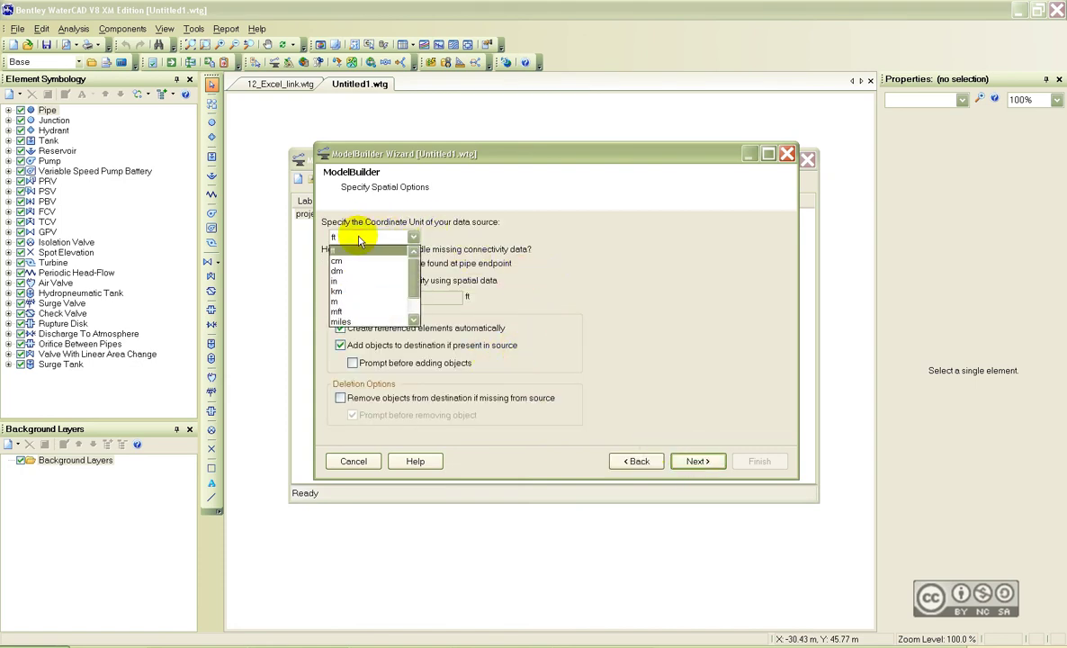
click(352, 299)
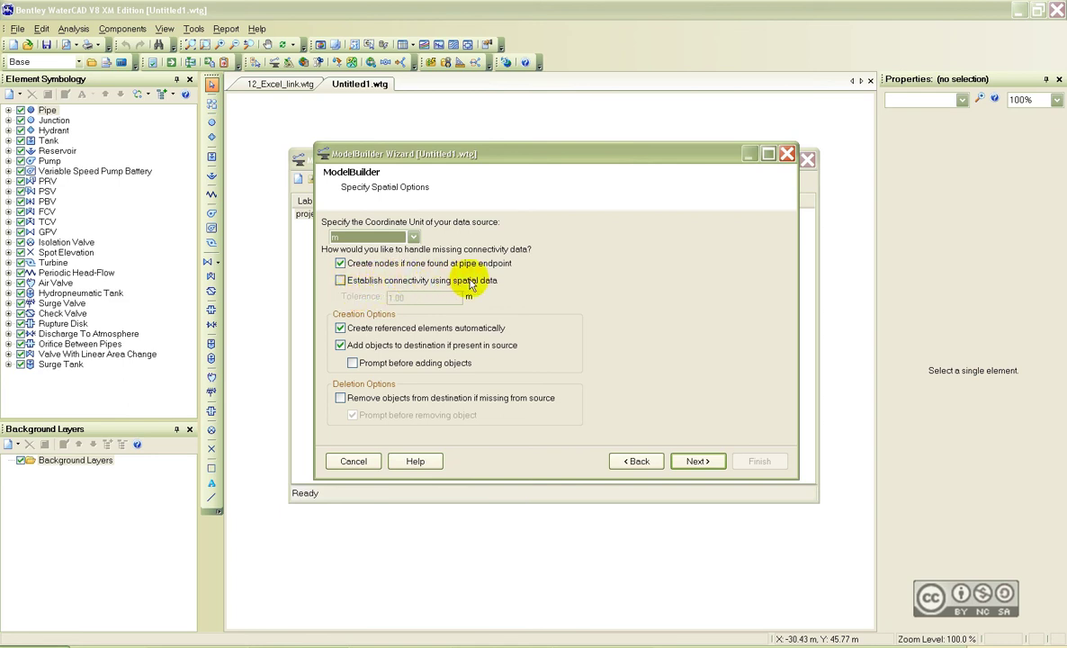
click(340, 279)
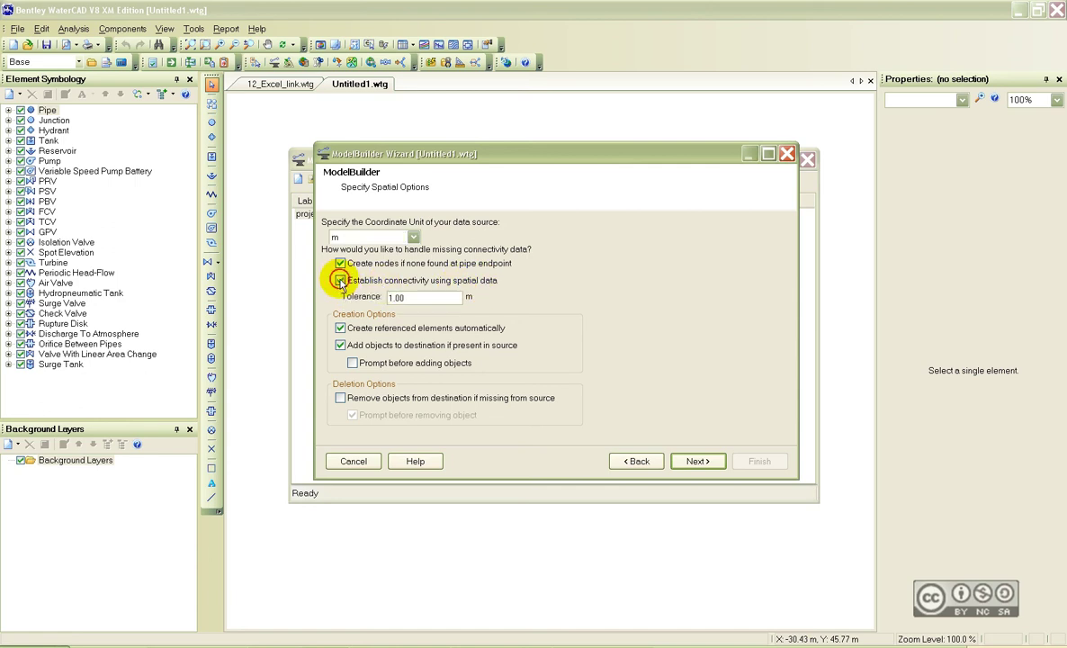
drag(390, 298, 423, 314)
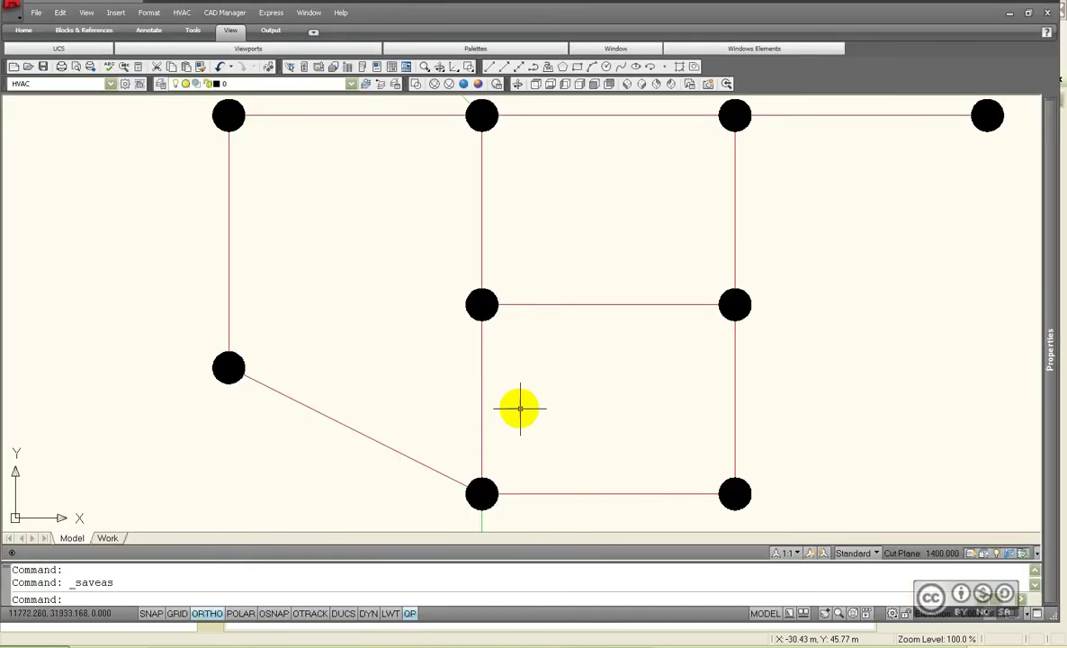
- Switch to the AutoCAD drawing and examine how two torud_200mm pipes meet at the junction above the tank
middle_drag(519, 409, 503, 274)
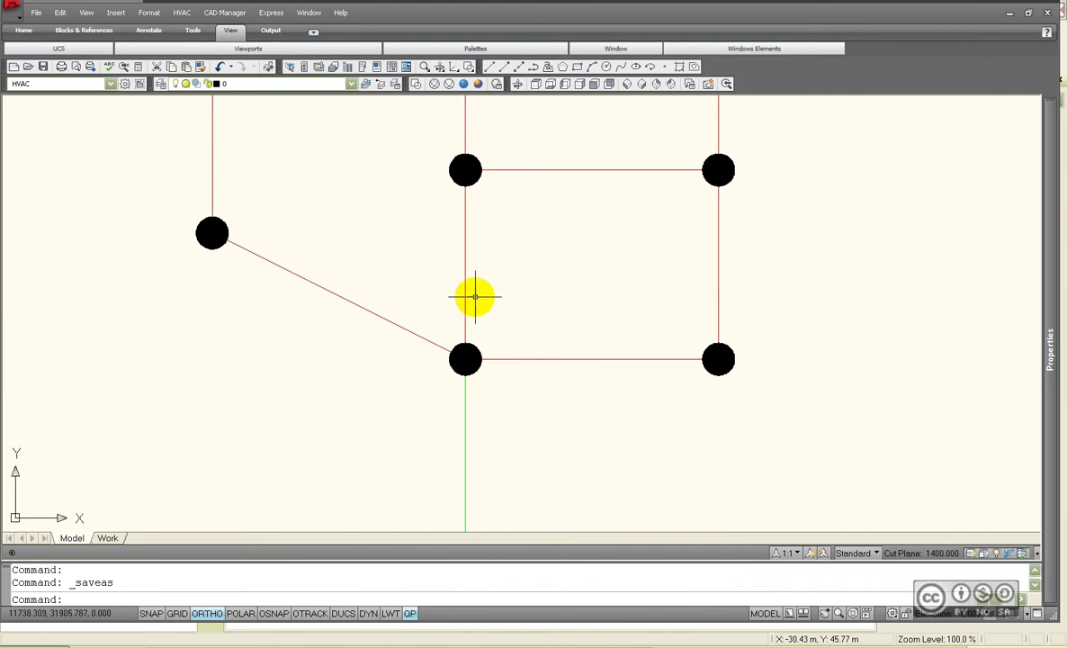
click(495, 359)
click(465, 319)
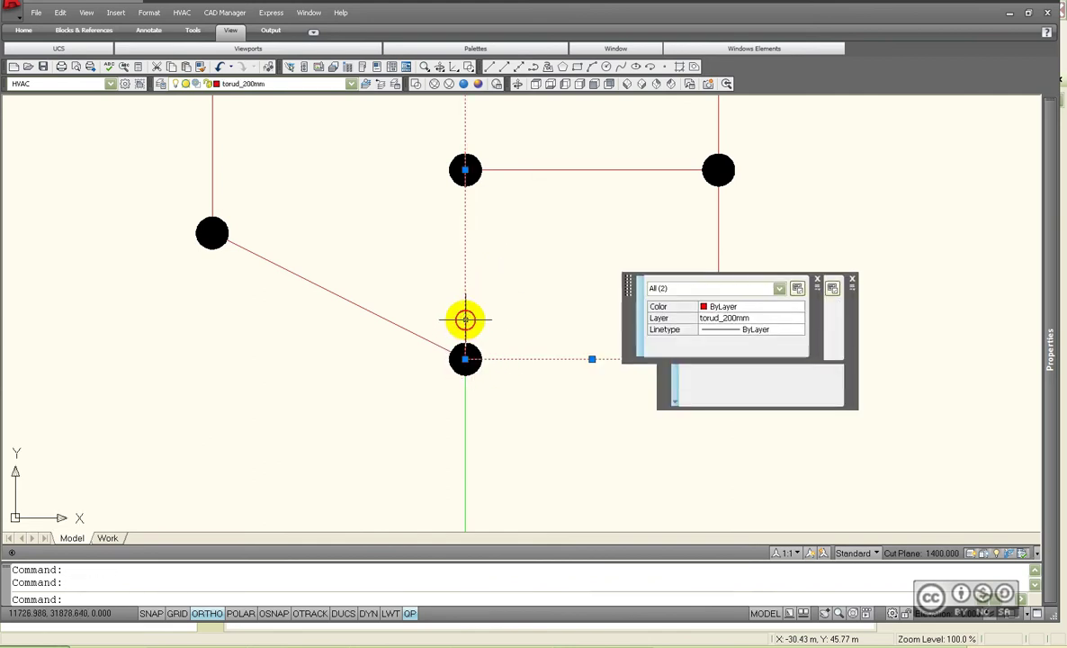
scroll(465, 345, up, 5)
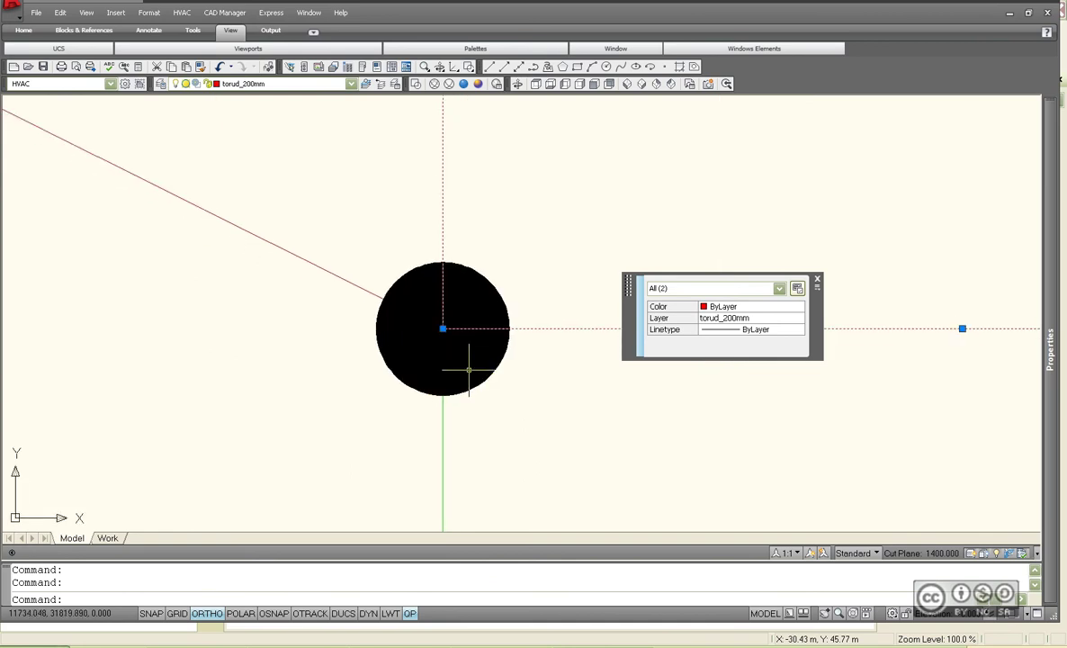
- Return from the AutoCAD drawing to WaterCAD's ModelBuilder wizard, keep the 0.01 m connectivity tolerance and continue to the field mappings
key(Escape)
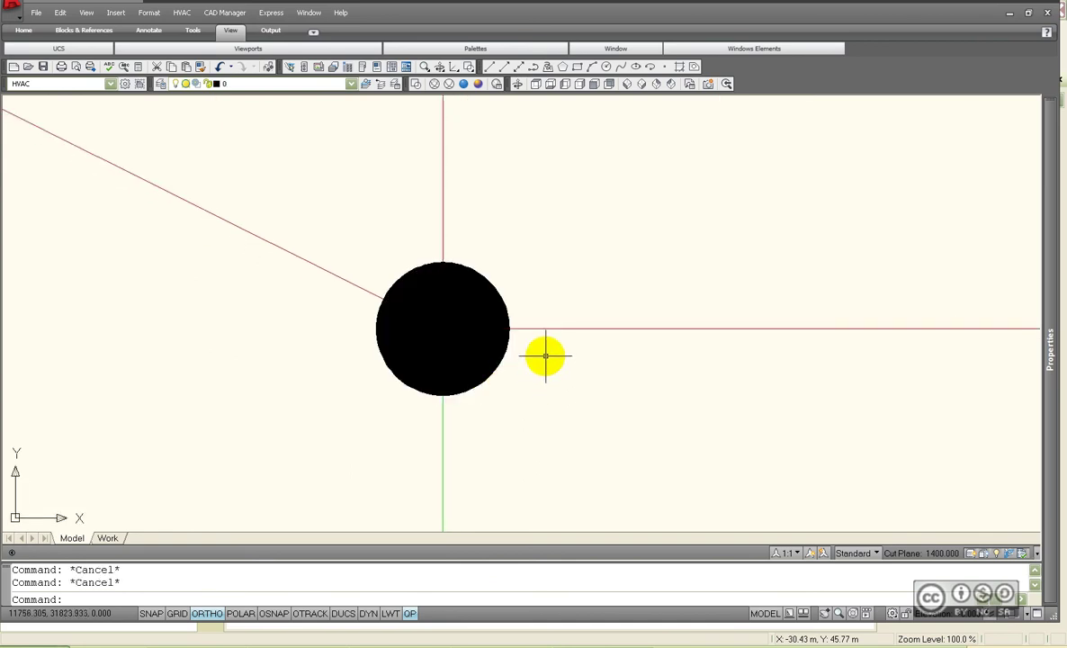
click(542, 328)
scroll(544, 355, down, 2)
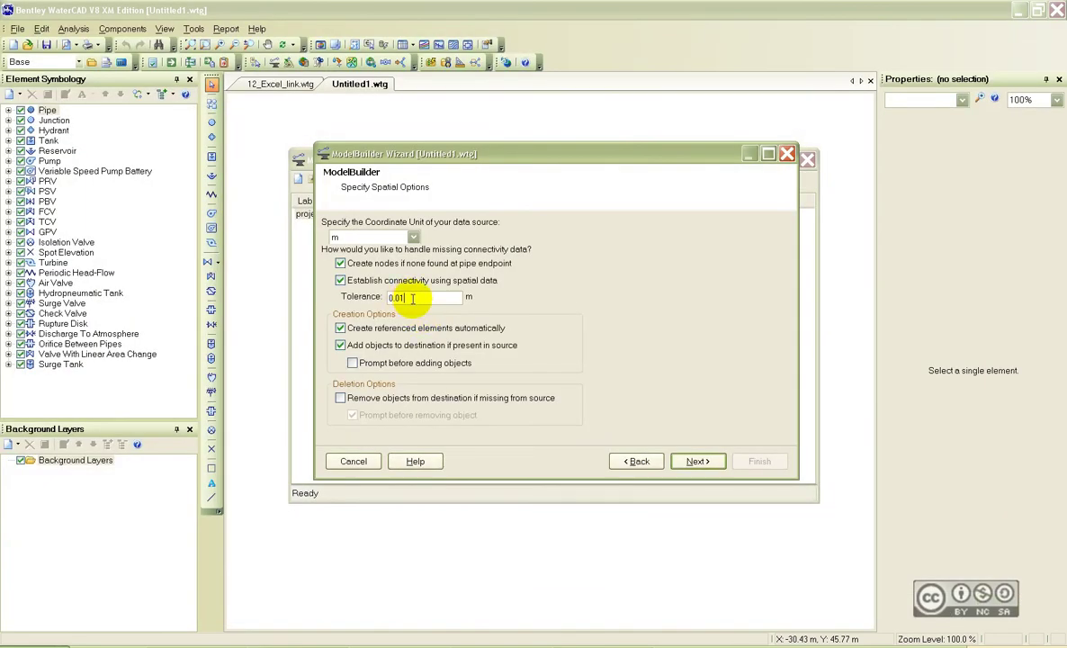
double_click(409, 297)
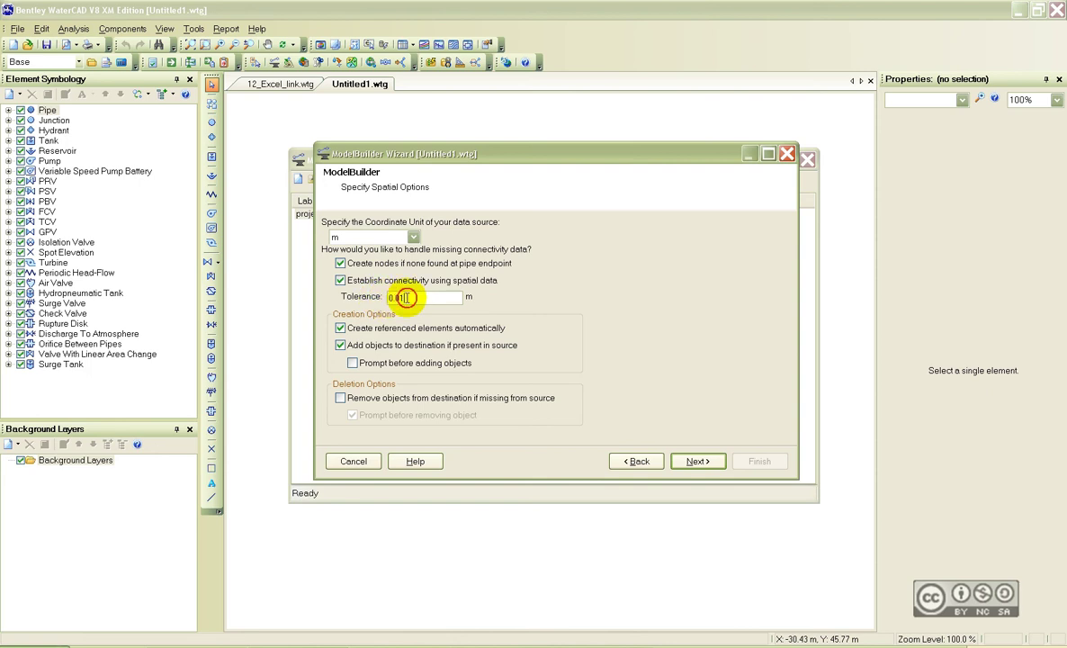
drag(403, 298, 372, 301)
click(410, 298)
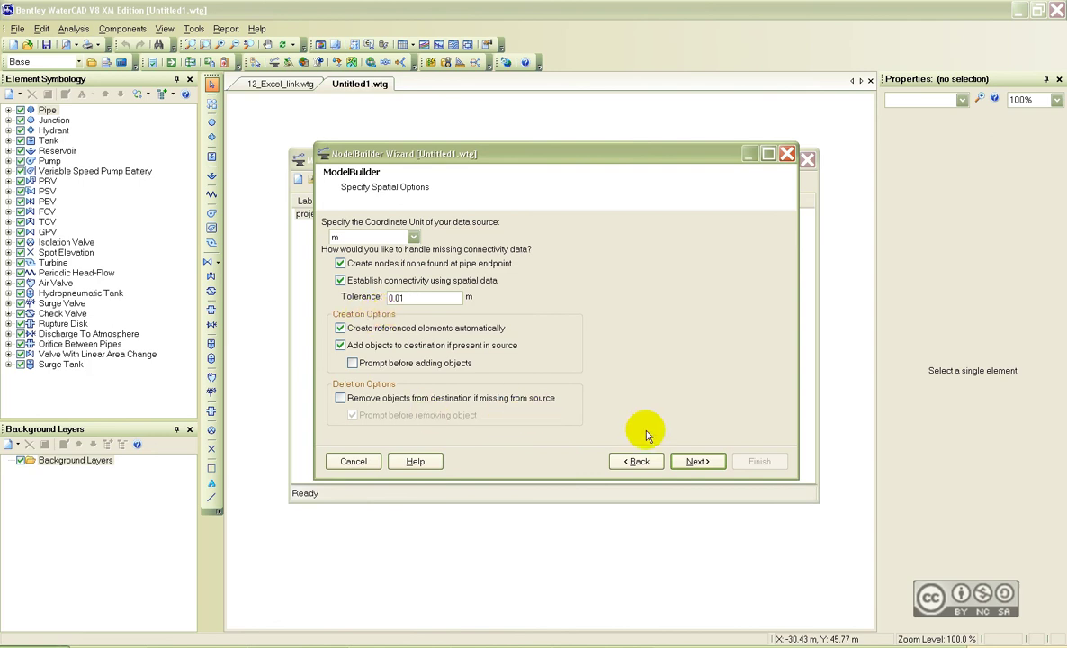
click(698, 462)
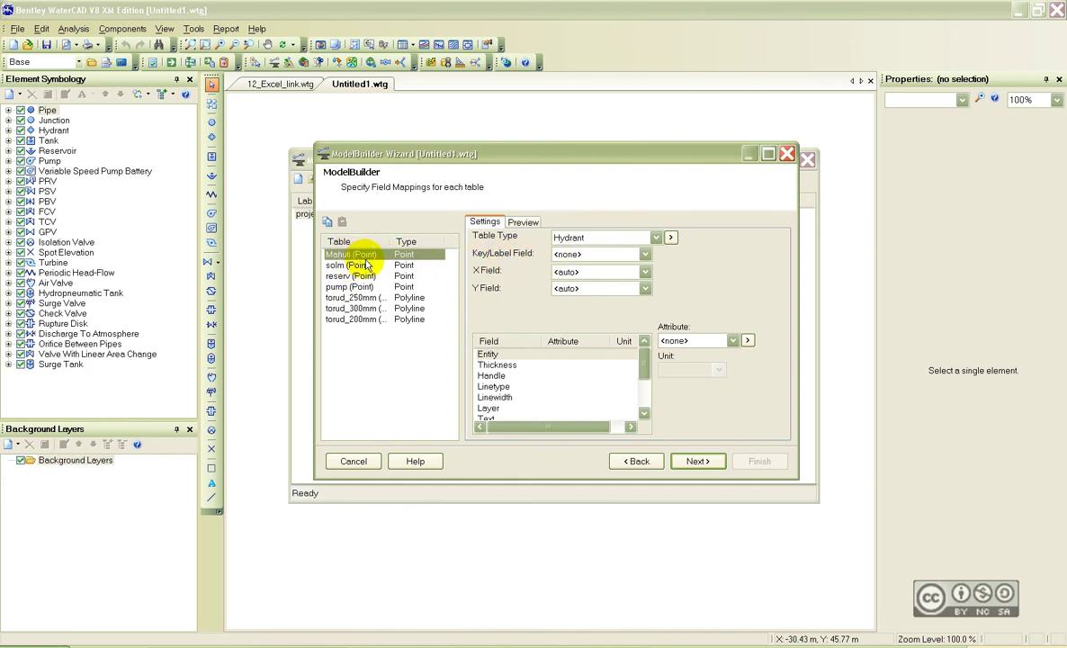
- Map the Mahuti point table to the Tank element type with Entity as its key/label field
click(670, 237)
mouse_move(720, 236)
click(769, 439)
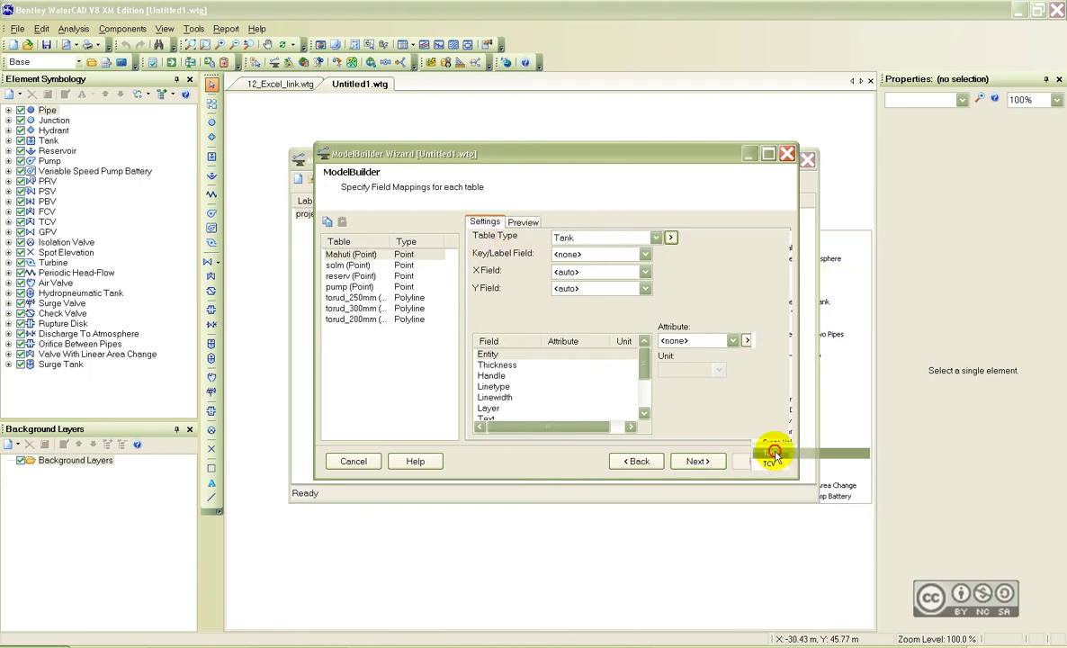
click(579, 255)
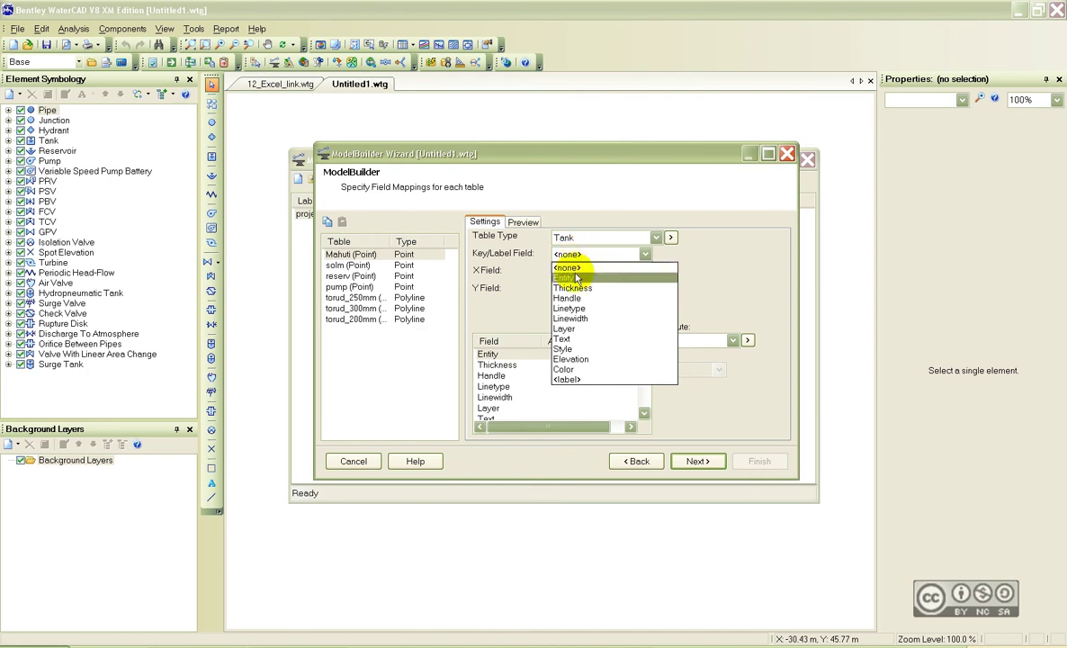
click(568, 279)
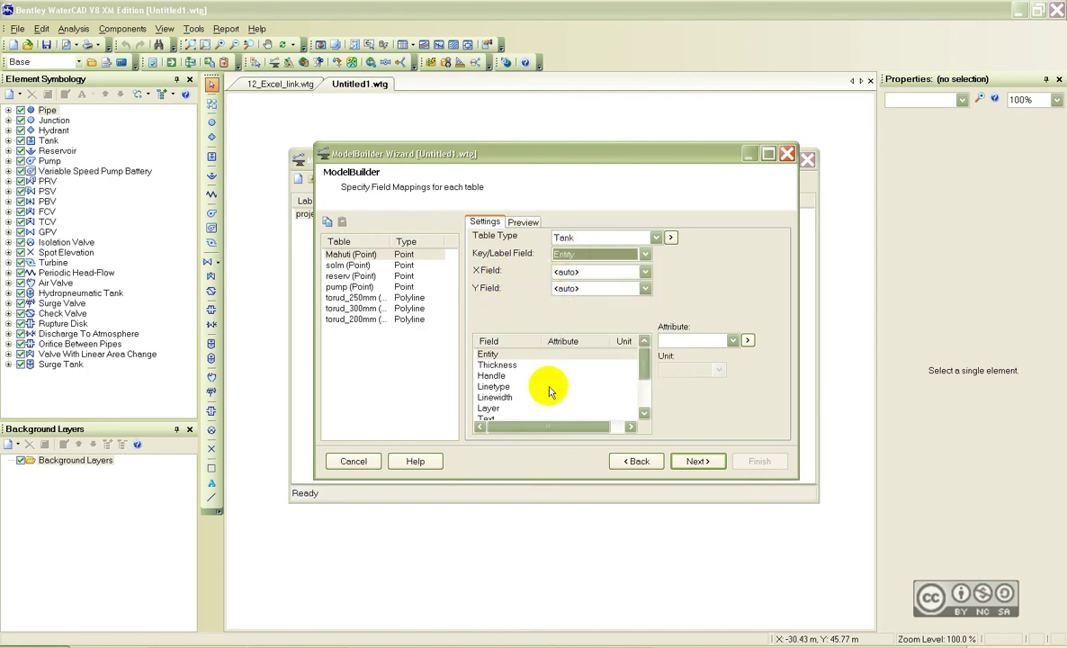
mouse_move(643, 363)
mouse_down()
mouse_move(639, 401)
mouse_move(638, 346)
mouse_up()
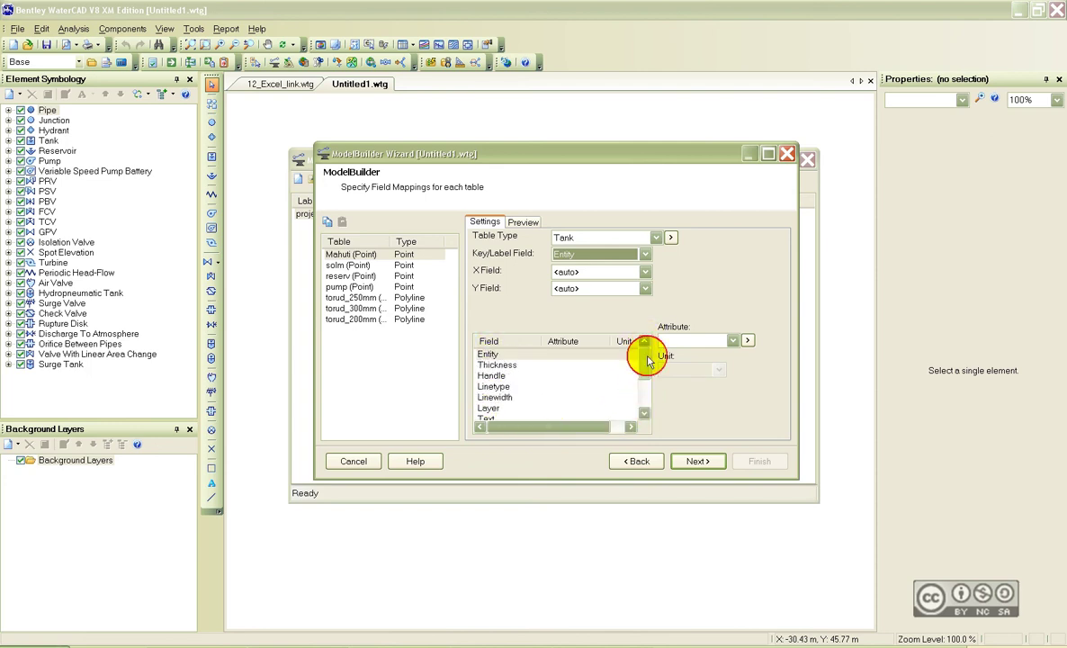
- Map the solm point table to the Junction element type with Entity as its key/label field
click(418, 264)
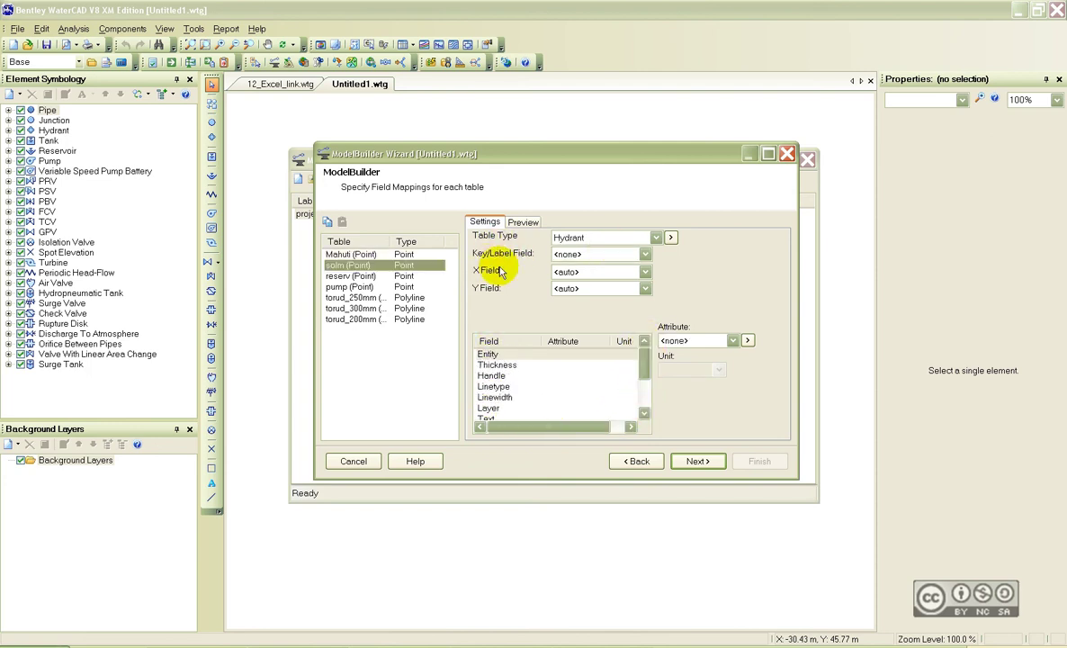
click(673, 238)
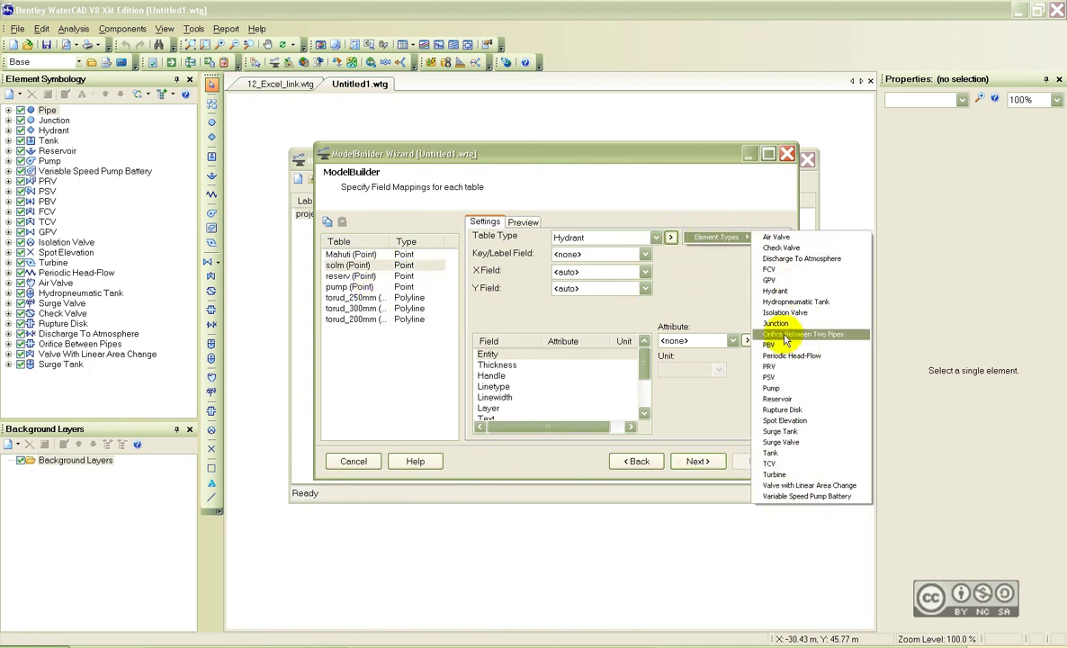
click(781, 323)
click(620, 254)
click(622, 274)
- Map the reserv point table to the Reservoir element type with Entity as its key/label field
click(358, 270)
click(361, 276)
click(670, 237)
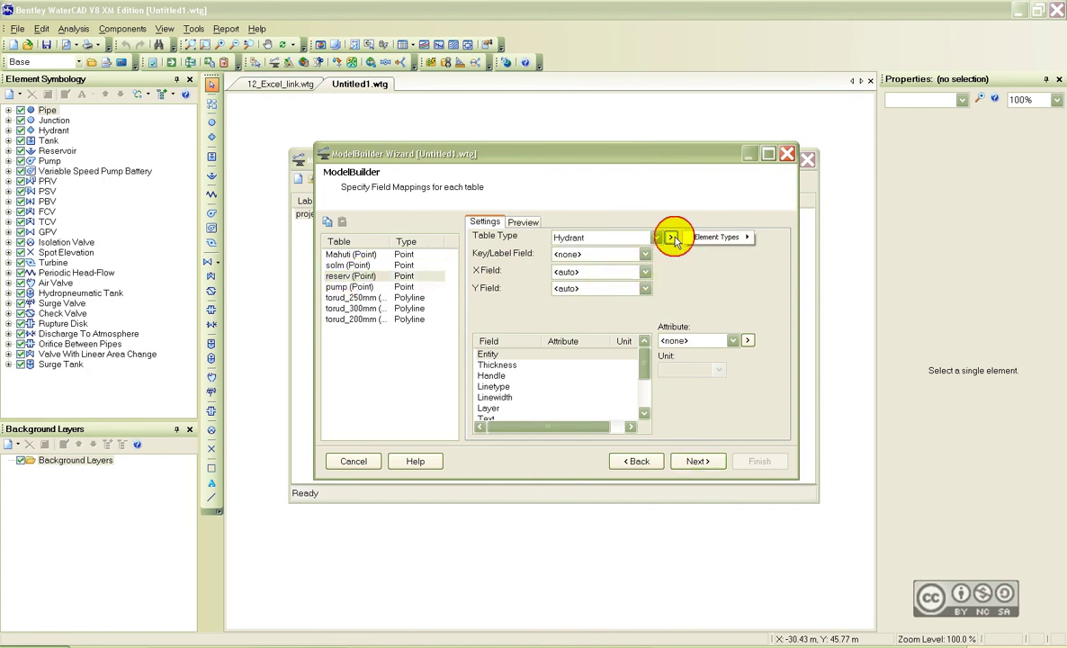
mouse_move(719, 238)
click(733, 396)
click(629, 254)
click(586, 281)
- Map the pump point table to the Pump element type with Entity as its key/label field
click(356, 286)
click(670, 238)
mouse_move(707, 238)
click(779, 360)
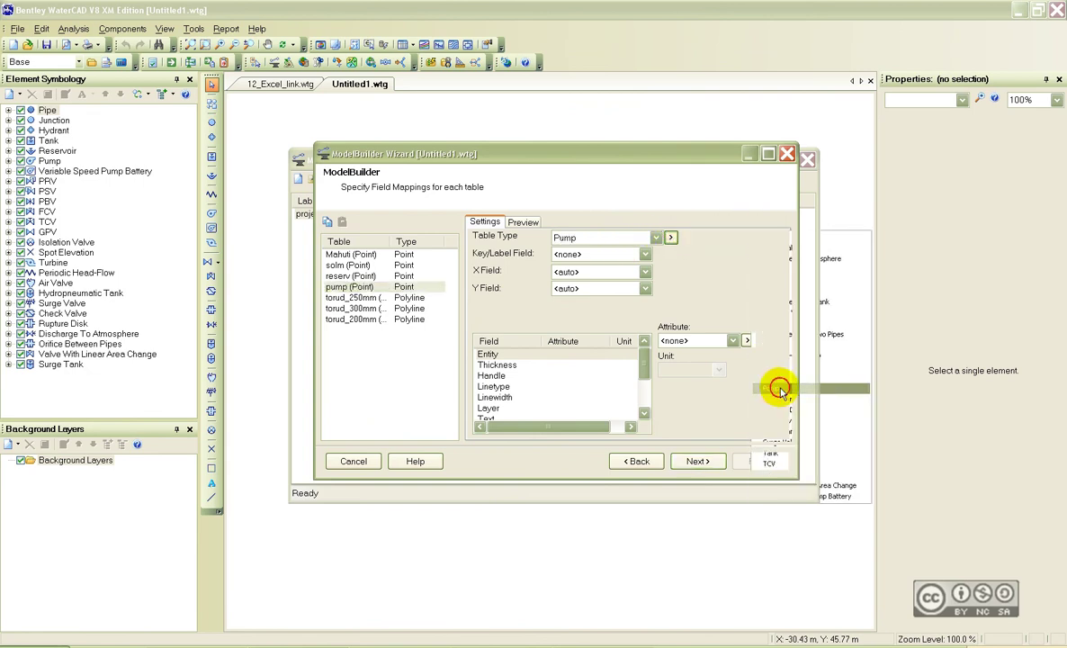
click(585, 254)
click(583, 277)
- Set Handle as the key/label field for the torud_250mm, torud_300mm and torud_200mm pipe tables
click(352, 296)
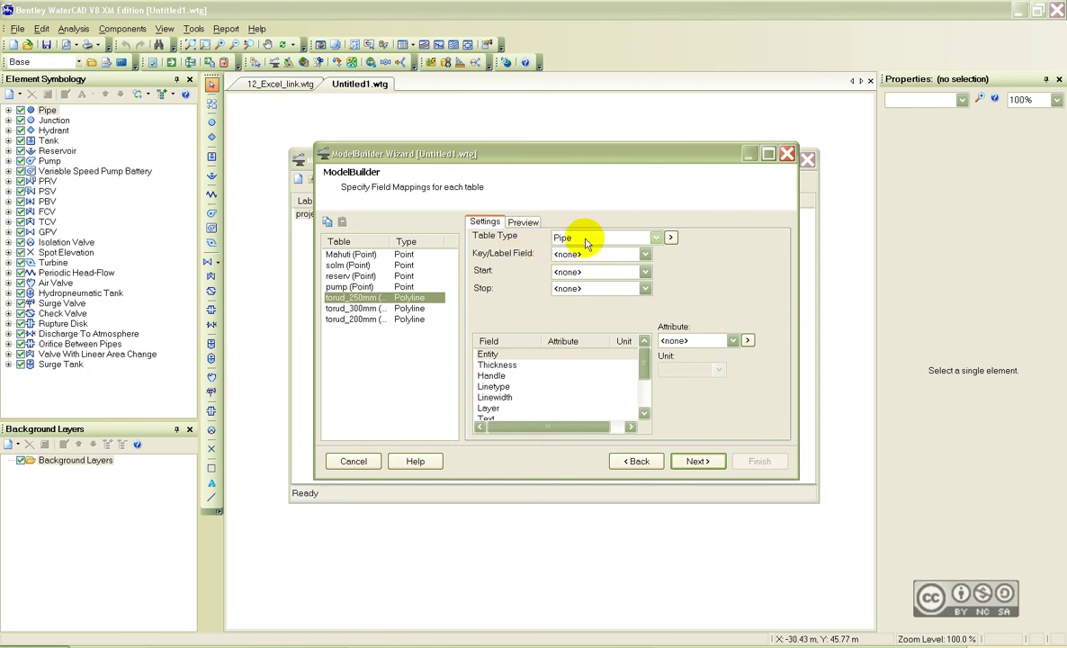
click(553, 255)
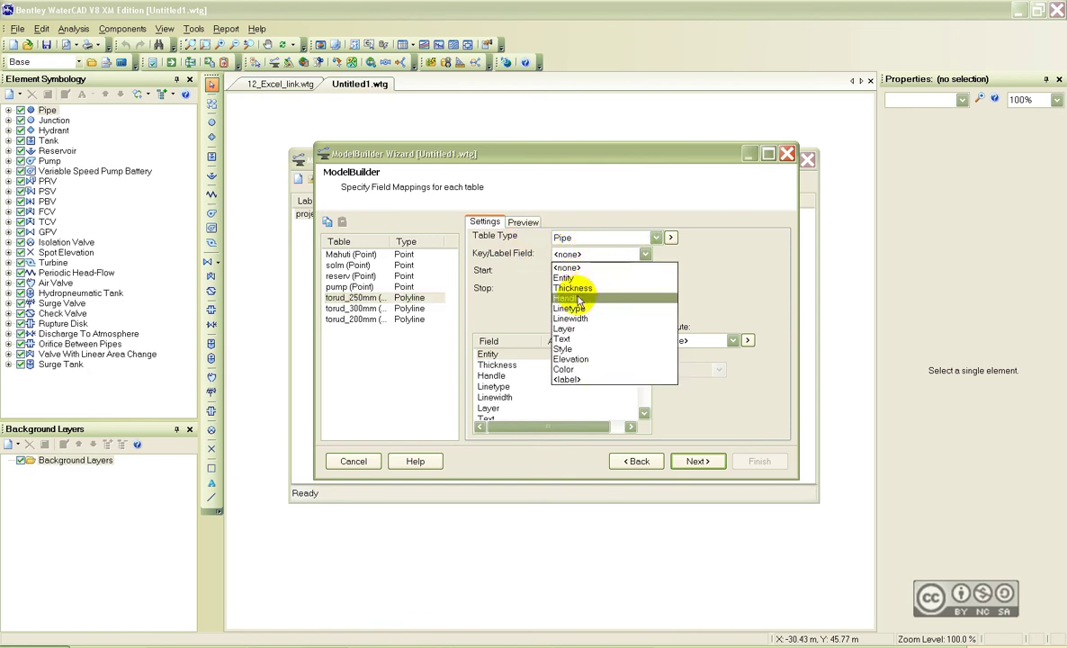
click(576, 298)
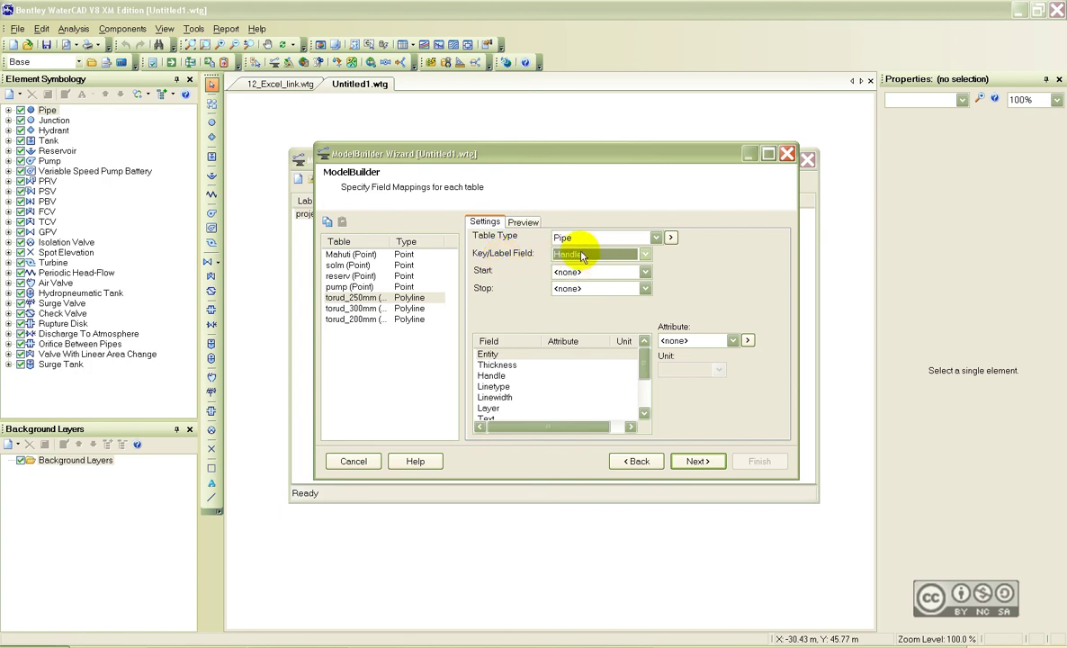
click(355, 308)
click(644, 254)
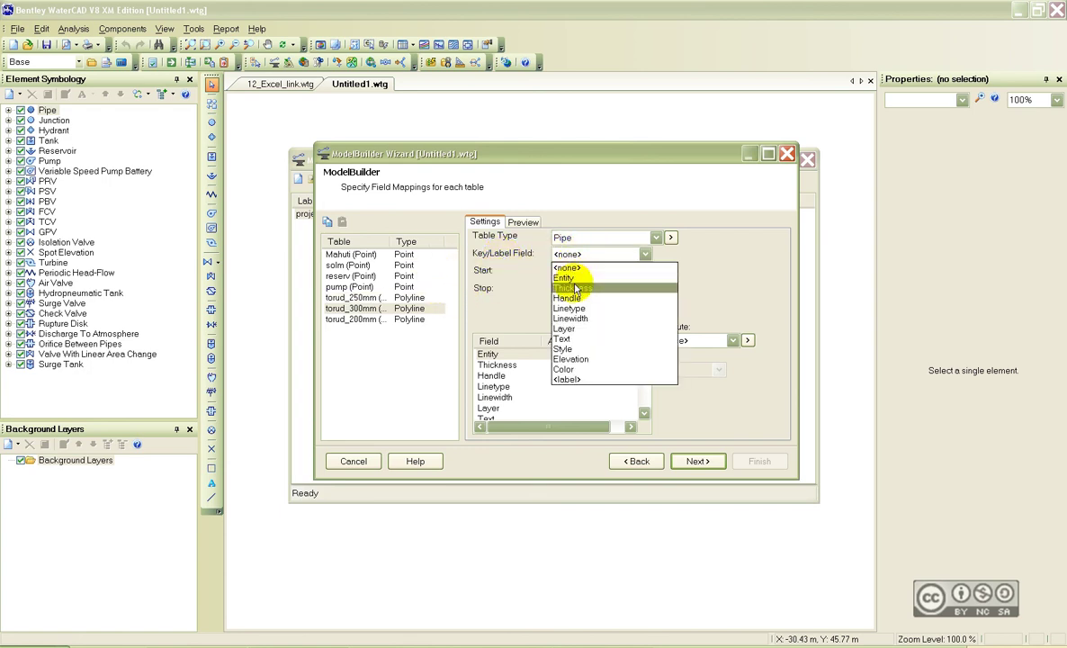
click(570, 299)
click(355, 319)
click(644, 254)
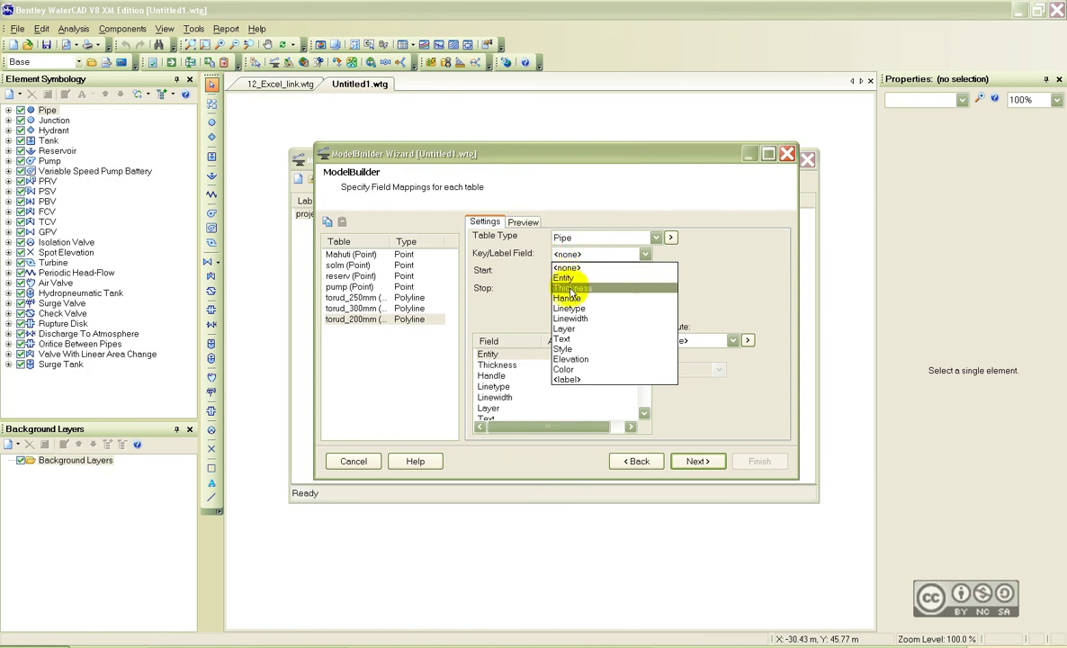
click(568, 299)
- Recheck the torud_250mm data in the source preview and review the field mappings of the point and pipe tables
click(354, 298)
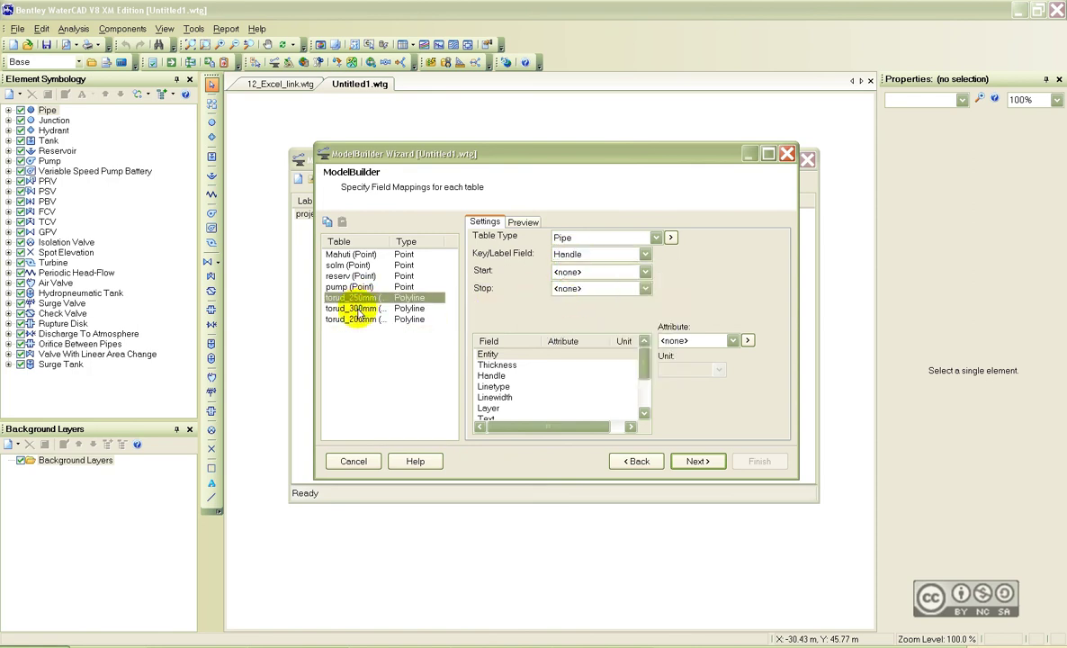
click(357, 318)
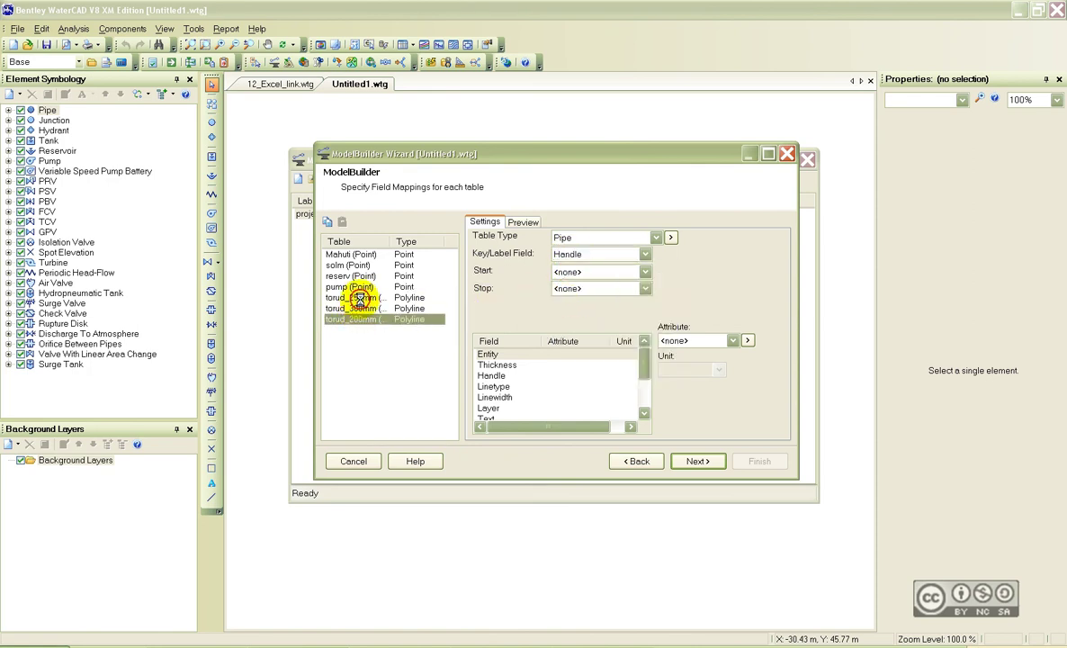
click(356, 297)
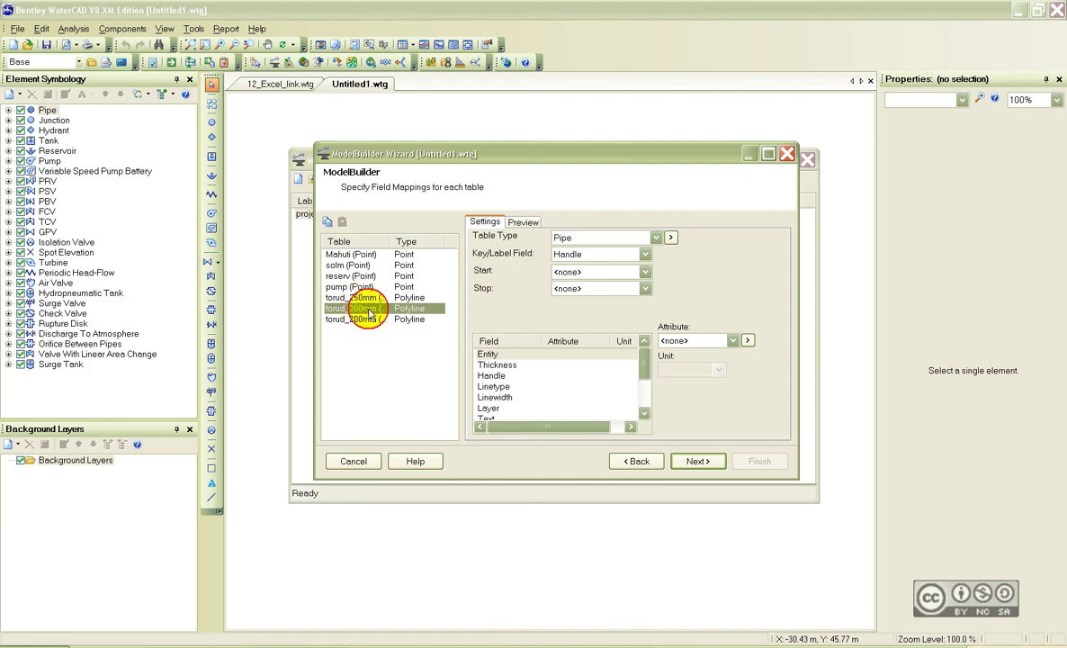
key(Return)
click(636, 460)
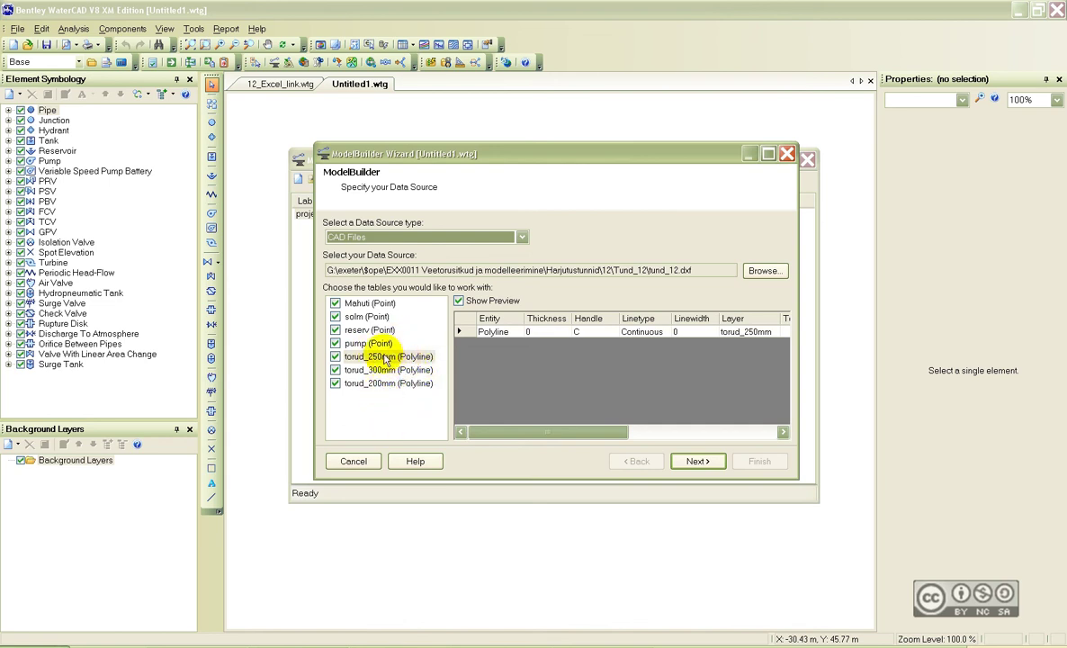
click(697, 460)
click(697, 460)
click(350, 276)
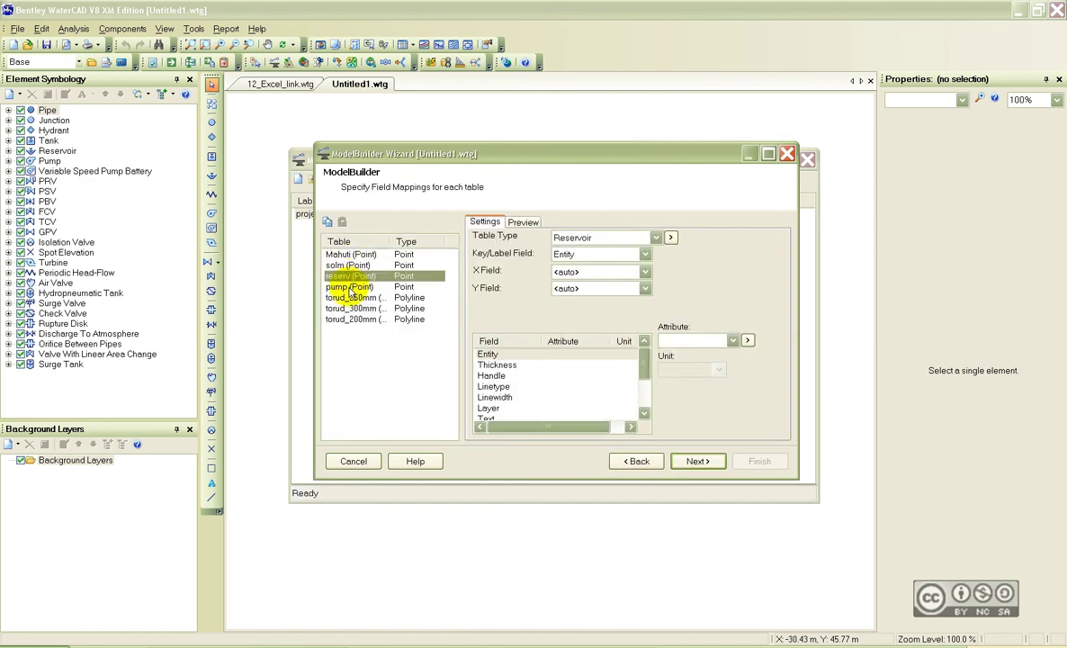
click(351, 288)
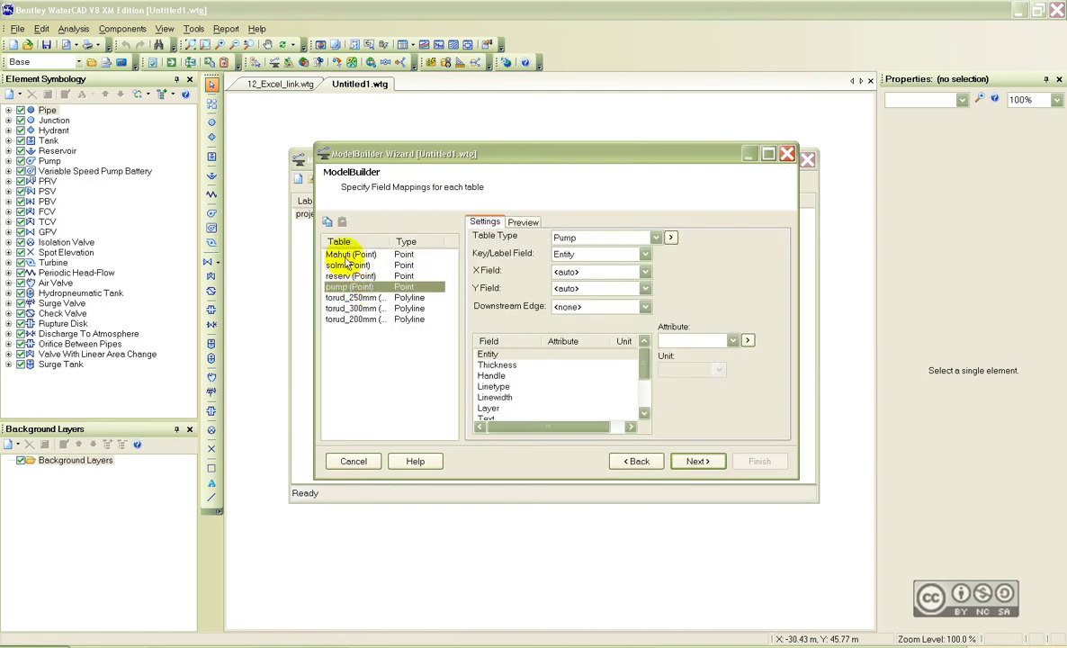
click(349, 254)
click(347, 266)
click(349, 276)
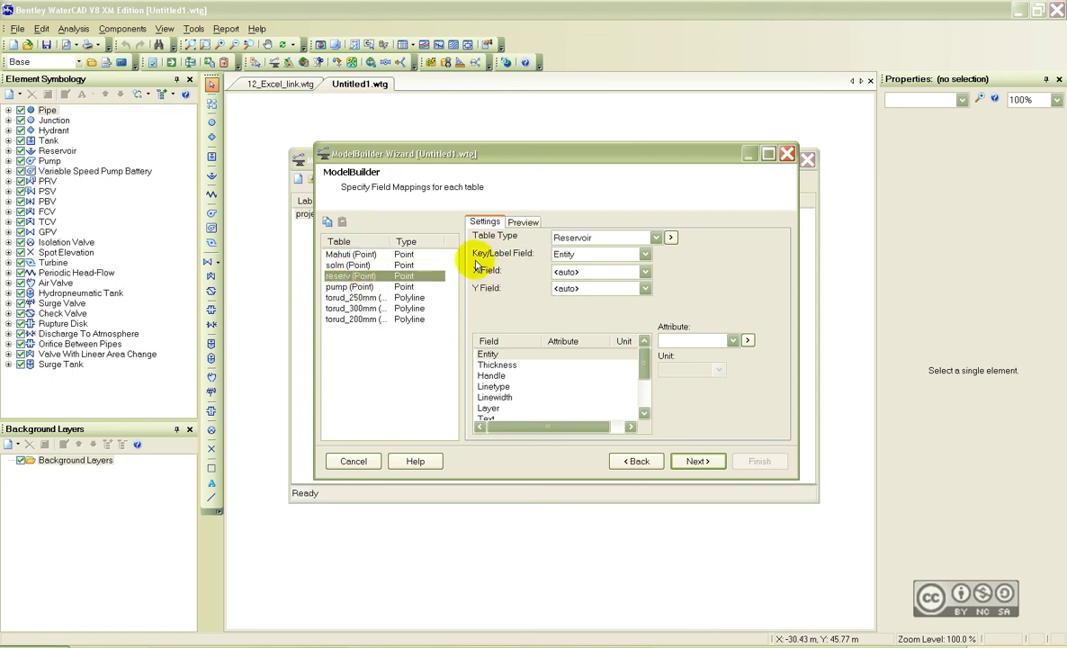
click(350, 298)
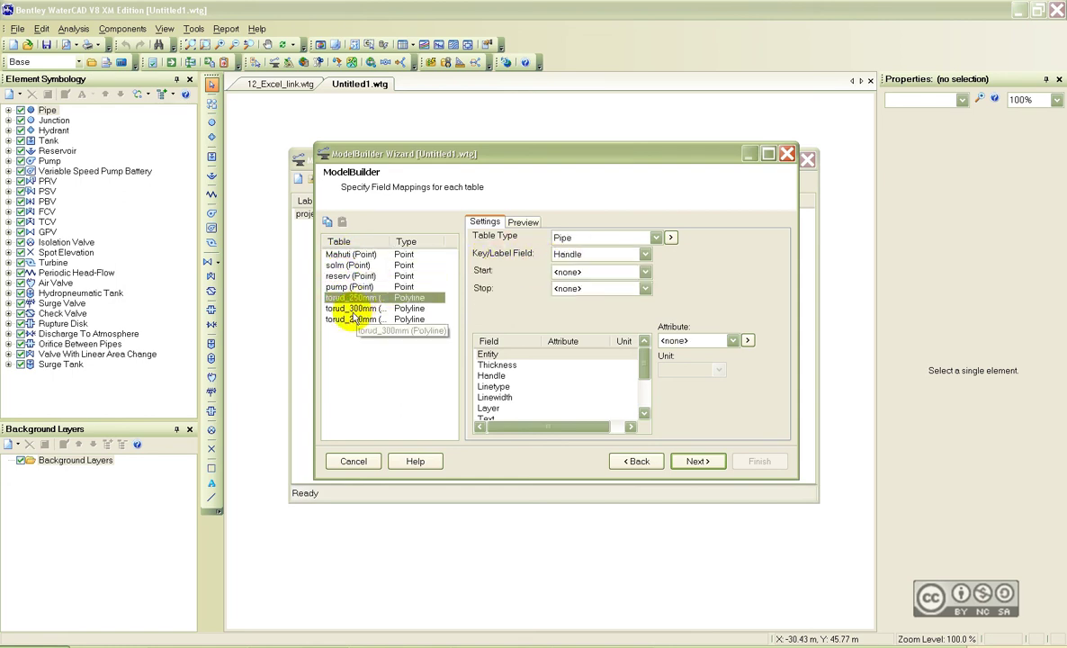
- Finish the wizard with the model built immediately, and read through the ModelBuilder summary statistics before closing them
click(696, 462)
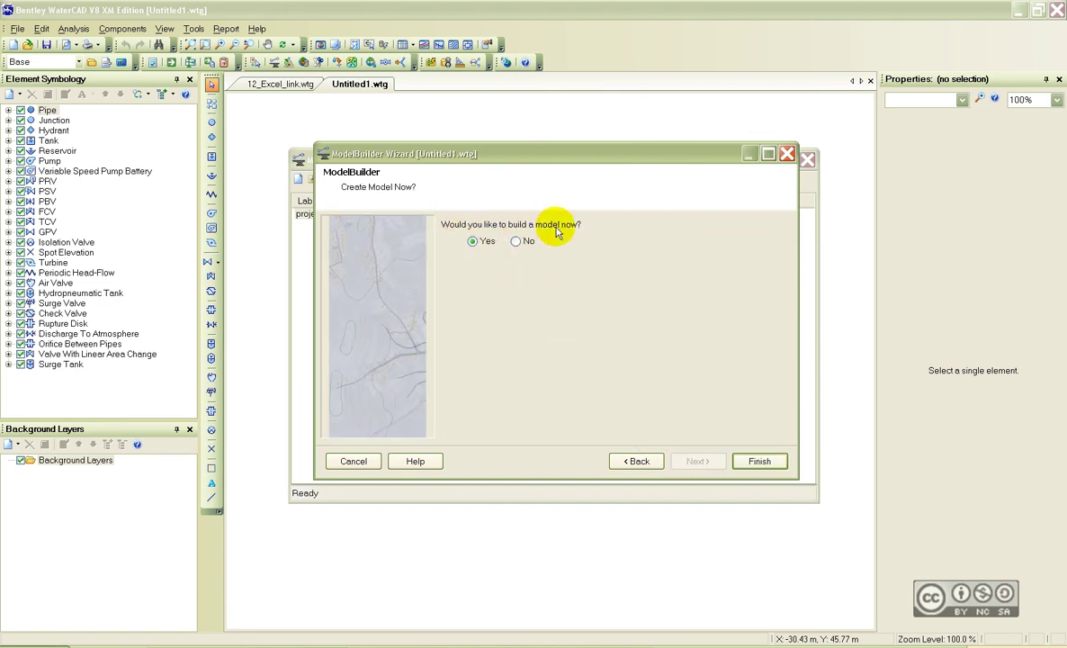
click(753, 461)
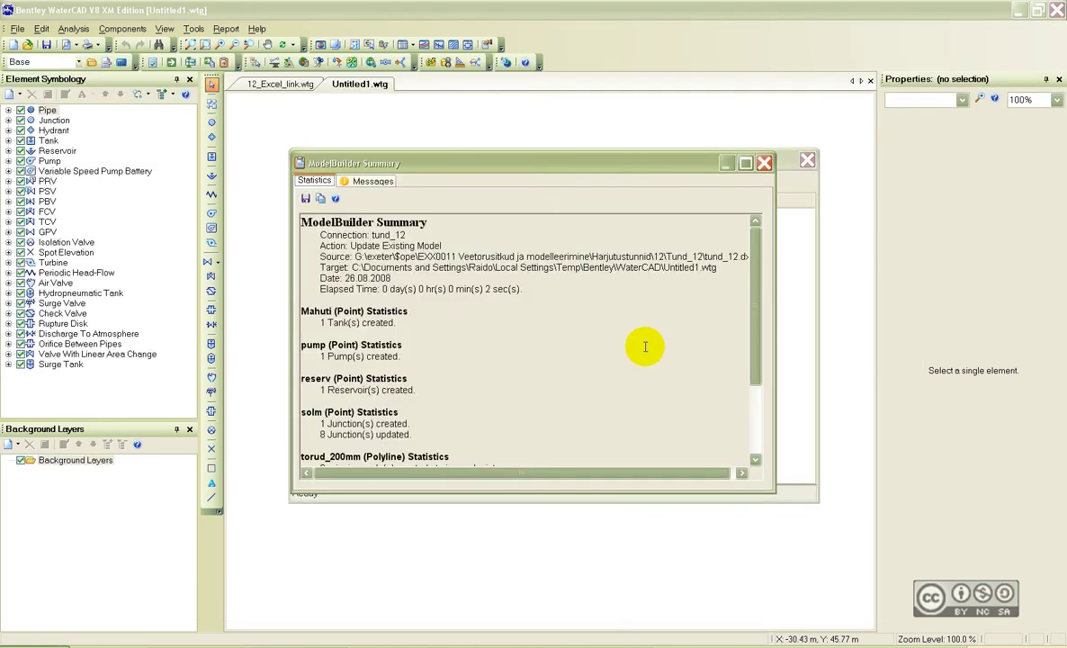
drag(753, 317, 753, 380)
drag(683, 166, 689, 183)
click(769, 180)
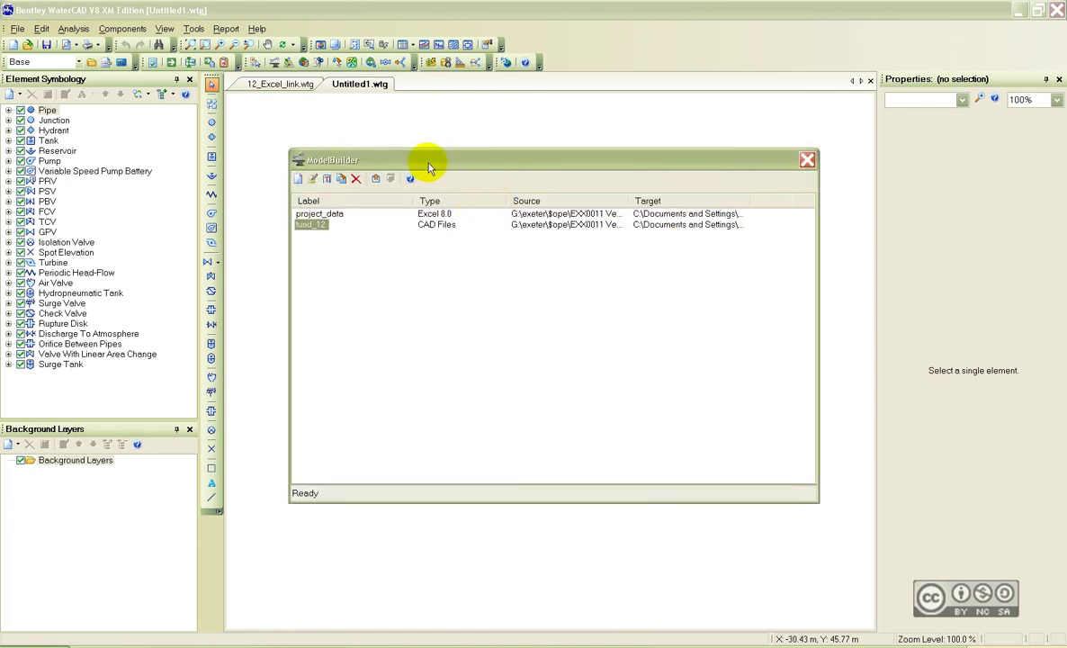
- Close ModelBuilder and synchronize the drawing with the database to show the whole imported network
click(808, 160)
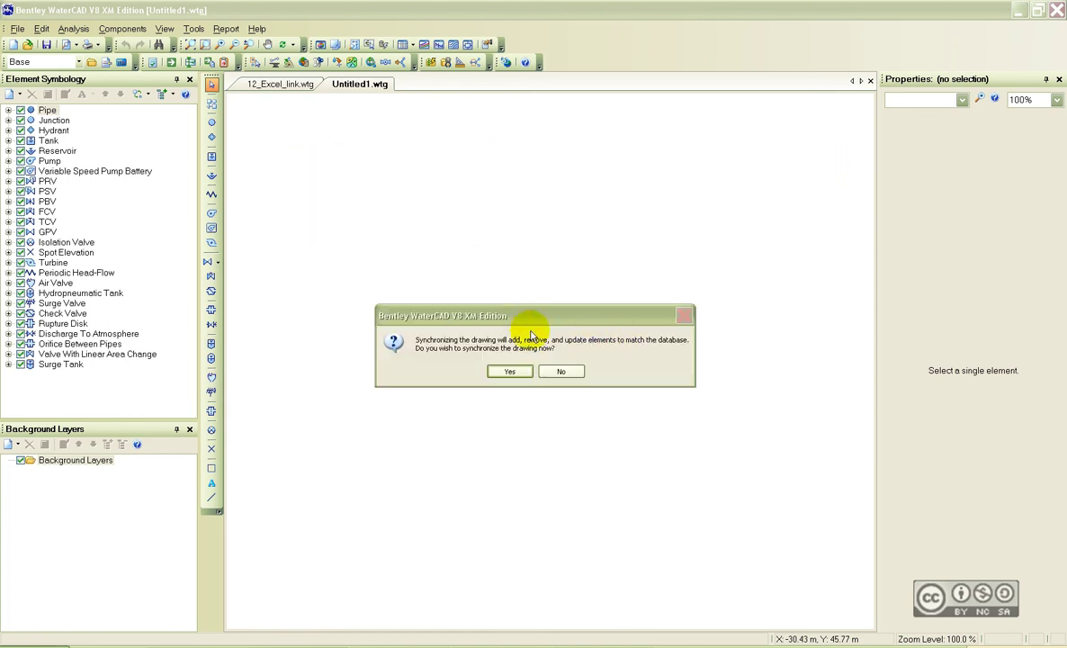
click(508, 372)
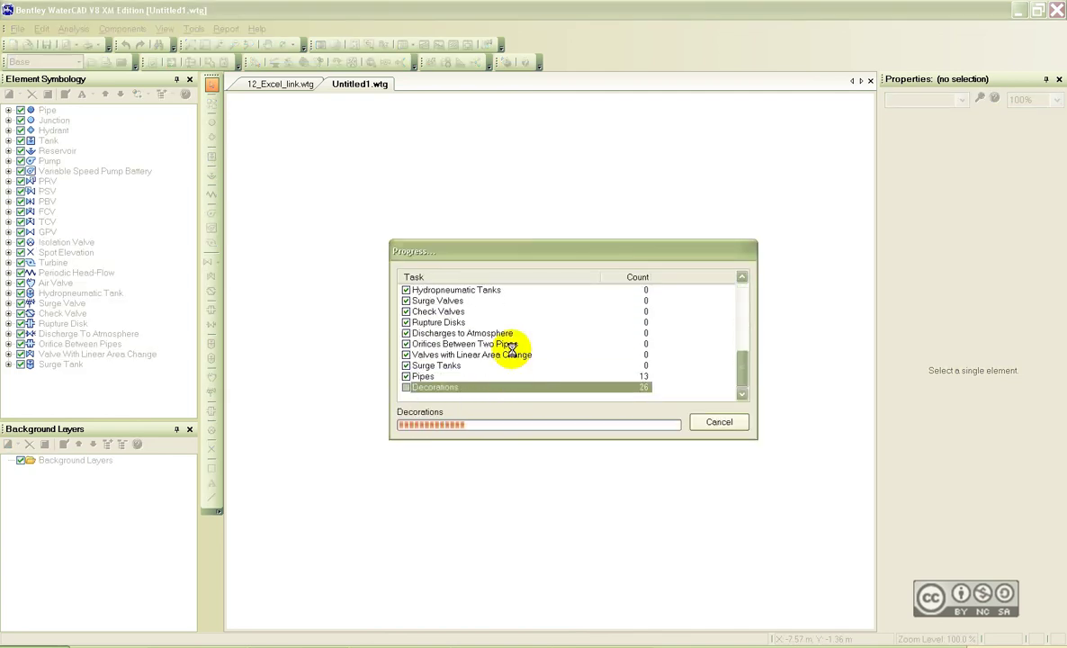
click(190, 46)
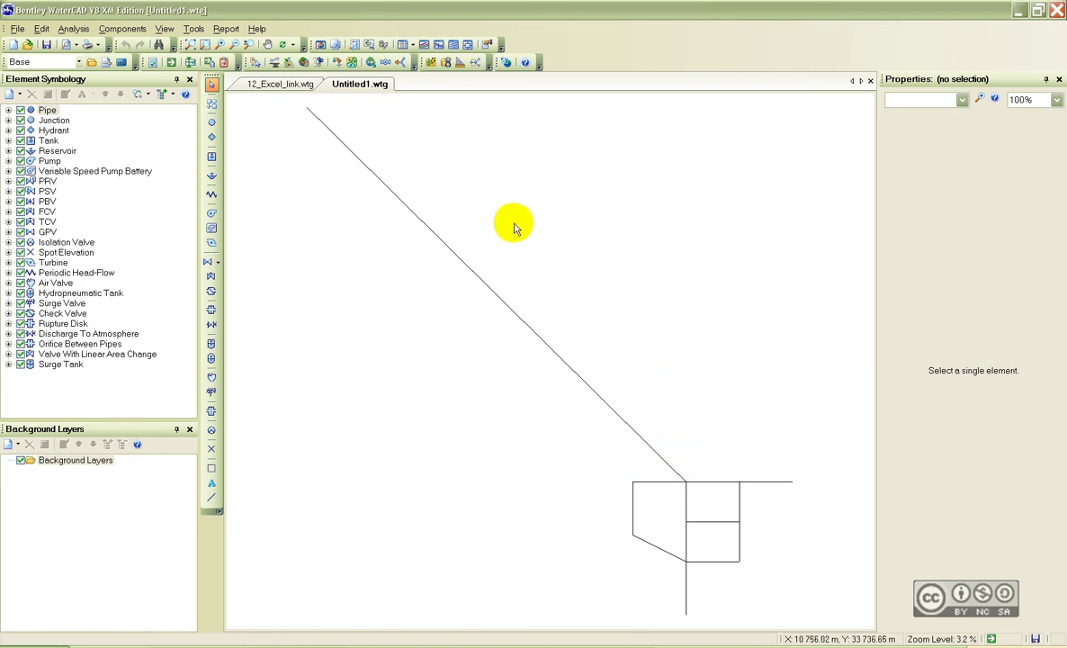
- Set the symbol size multiplier to 20 in the drawing options
click(194, 29)
click(231, 292)
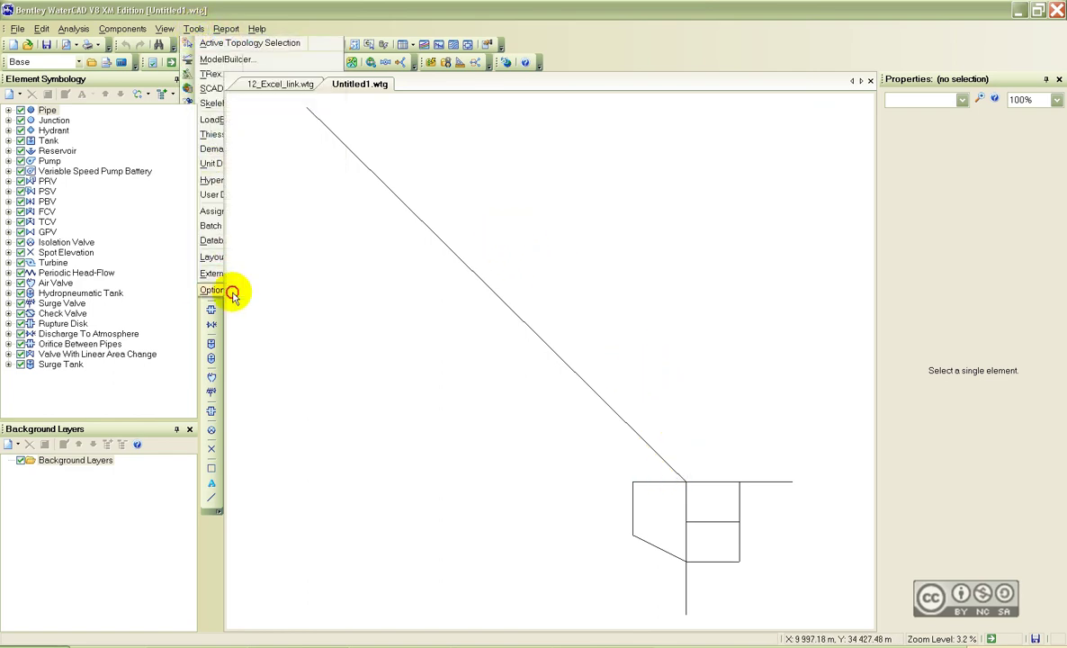
click(423, 130)
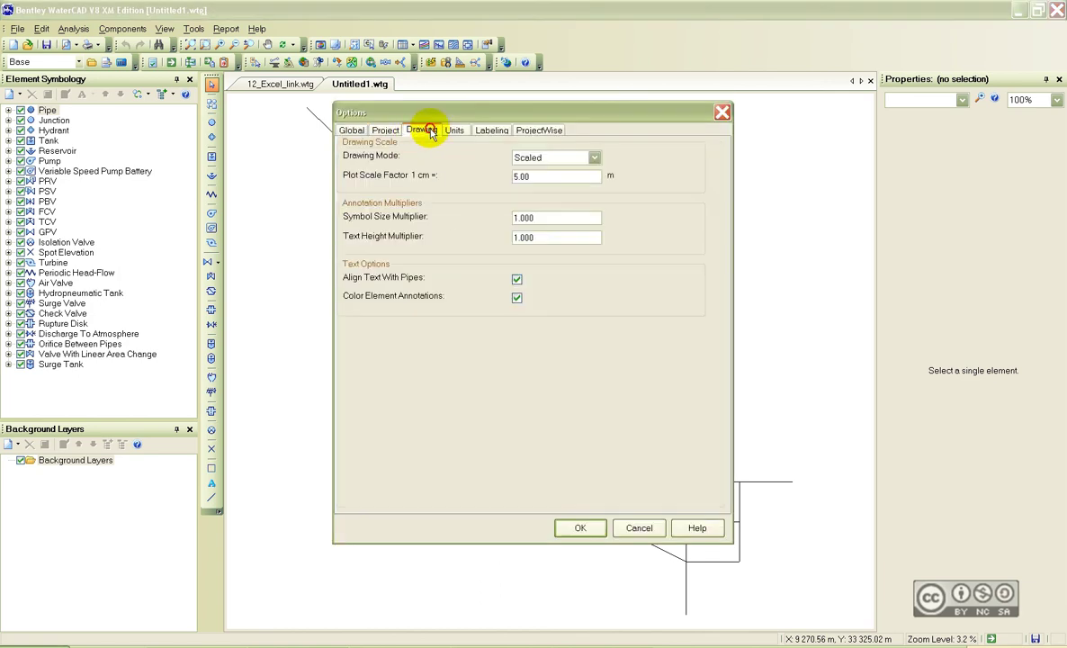
double_click(538, 218)
text(20)
click(581, 528)
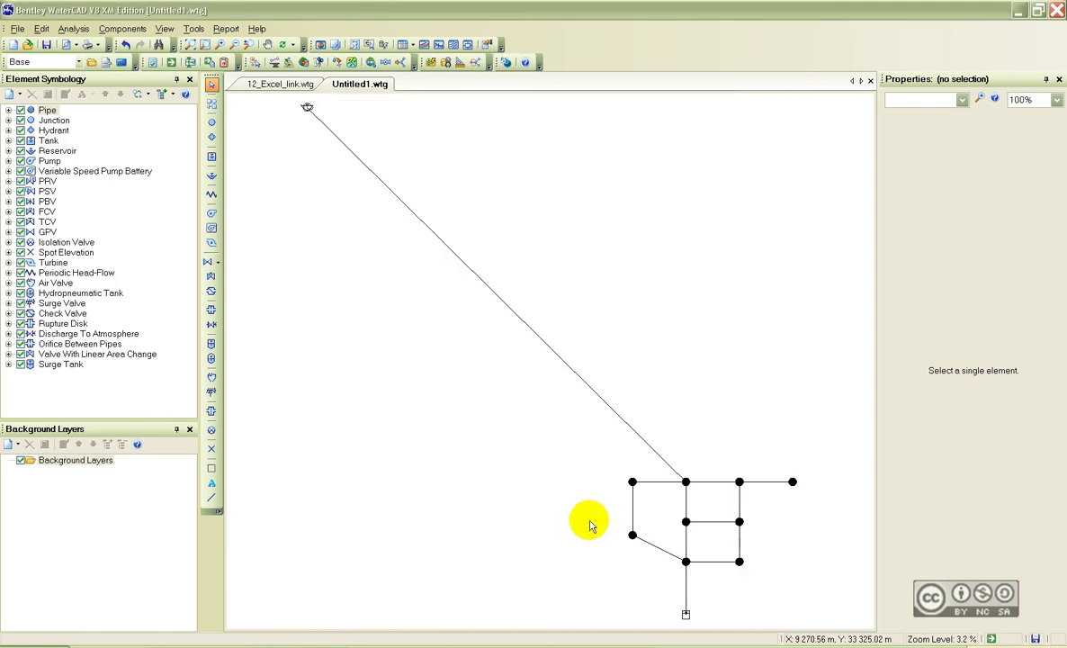
- Inspect the properties of the tank at the network's lower end and of the vertical pipe connecting to it
scroll(626, 416, up, 3)
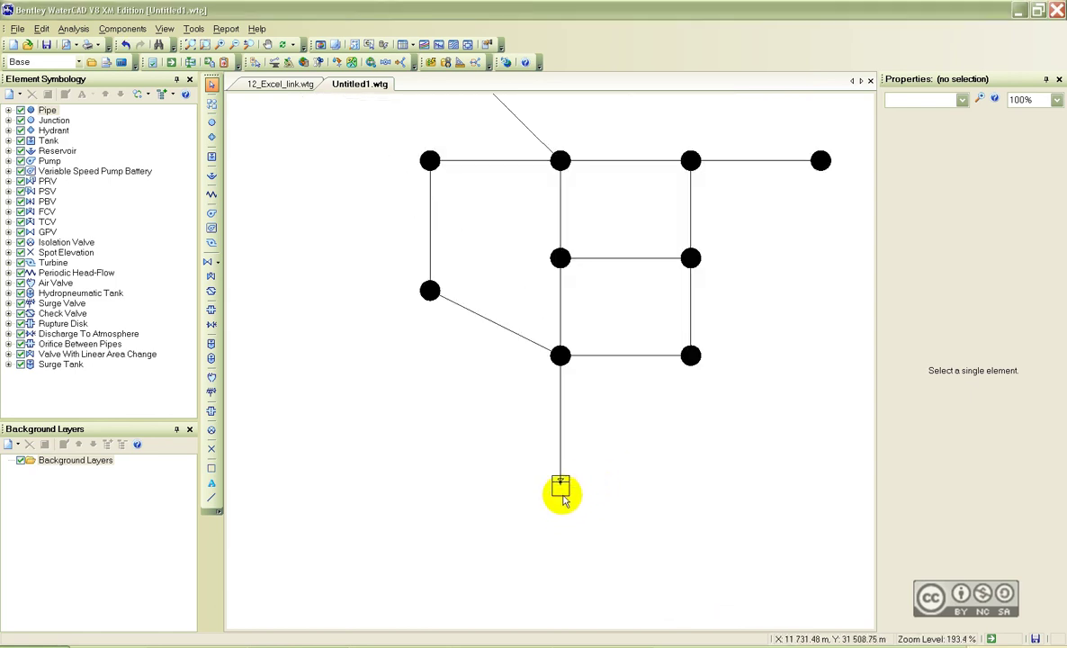
scroll(567, 486, up, 2)
scroll(586, 445, down, 2)
scroll(576, 452, up, 4)
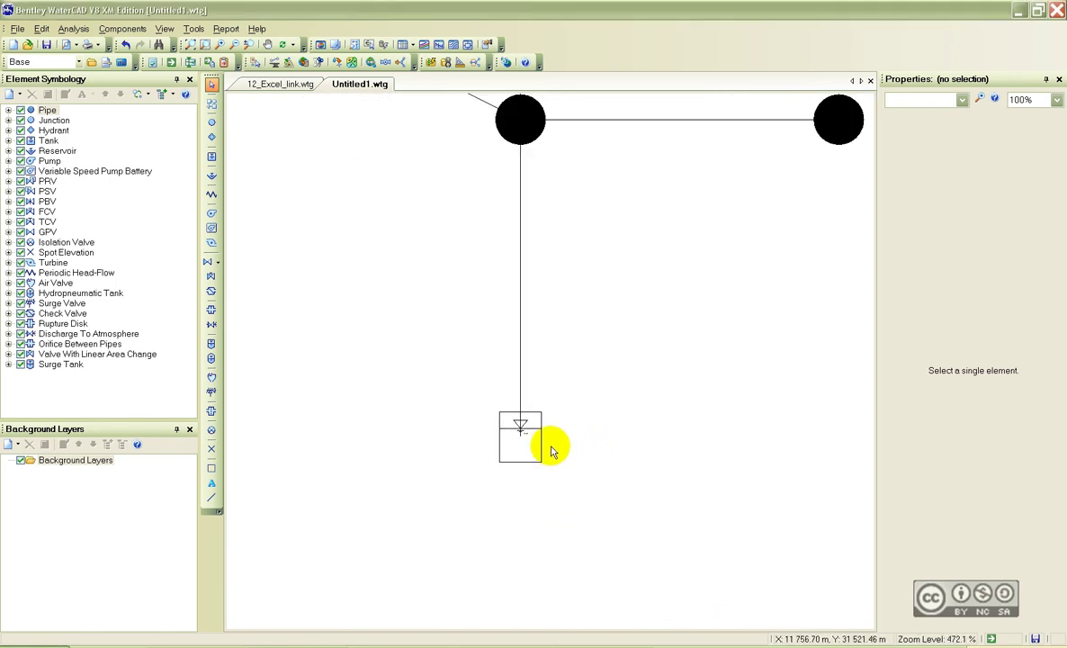
click(542, 442)
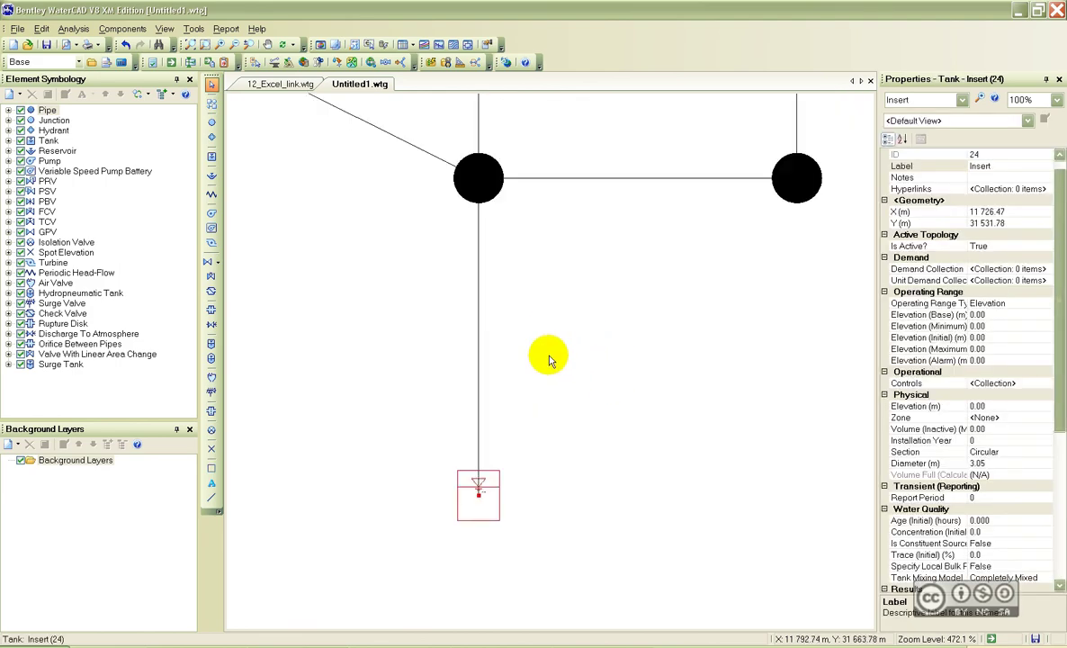
click(517, 317)
click(477, 349)
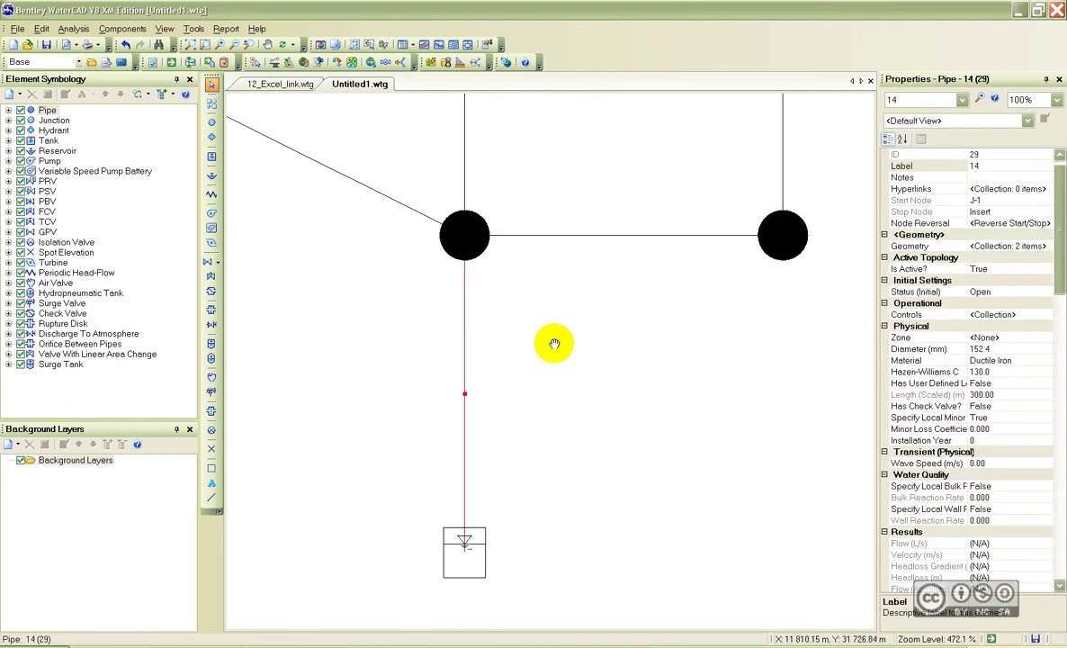
- Inspect the properties of the horizontal pipe leading to the rightmost junction, including its scaled length
scroll(555, 345, down, 4)
middle_drag(551, 252, 614, 256)
click(717, 288)
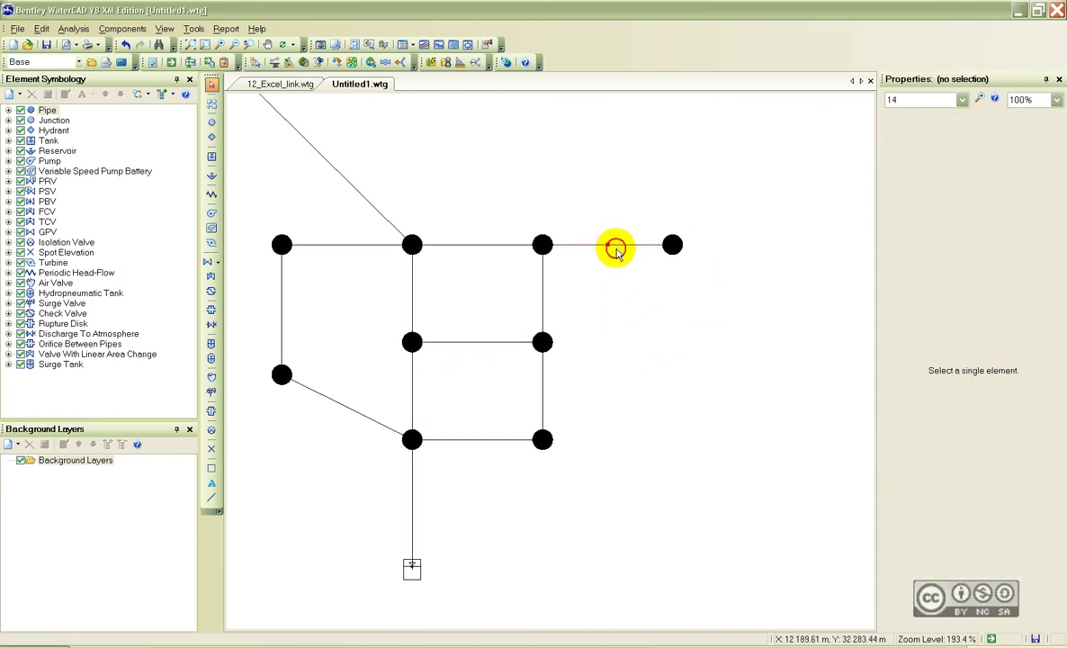
click(615, 249)
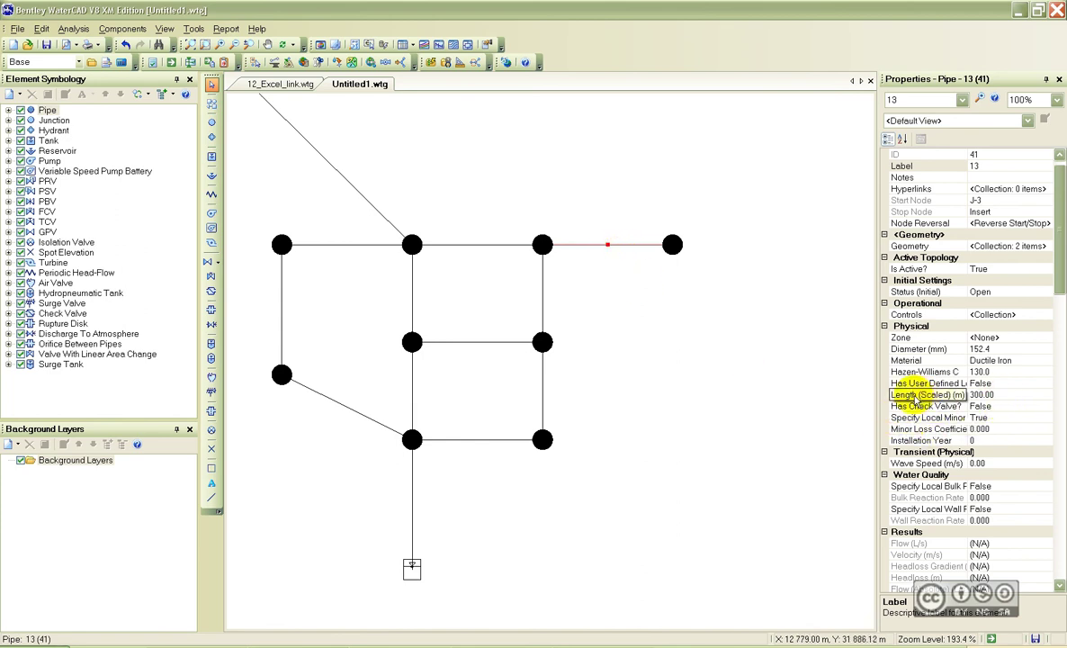
click(610, 302)
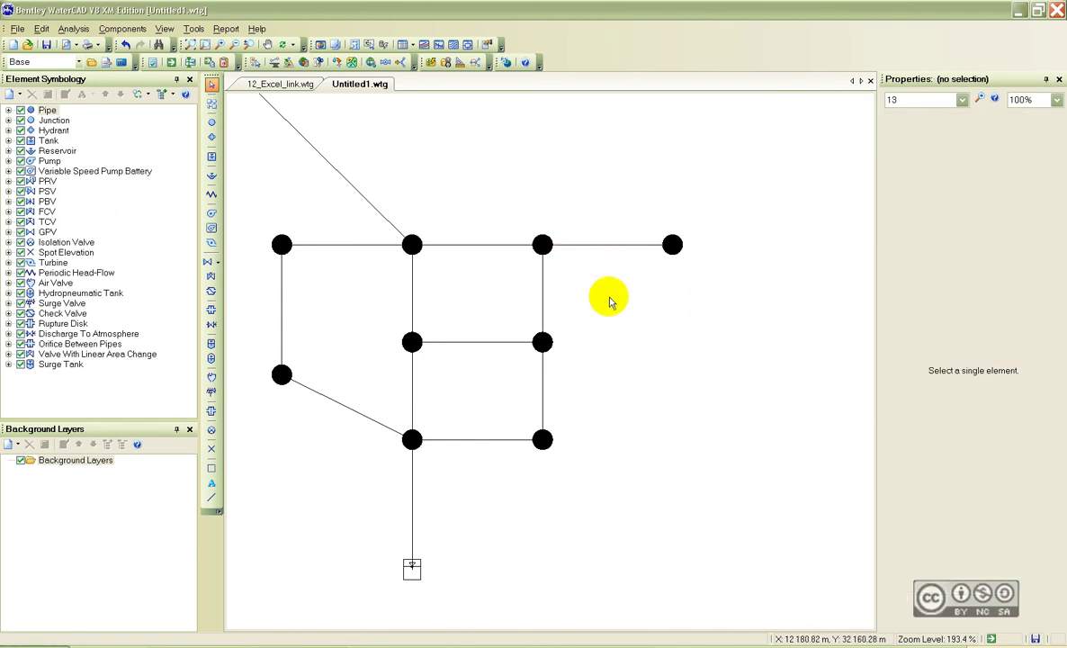
- Inspect the properties of the rightmost junction and clear the selection
middle_drag(610, 301, 709, 313)
scroll(710, 317, down, 2)
middle_drag(631, 205, 622, 225)
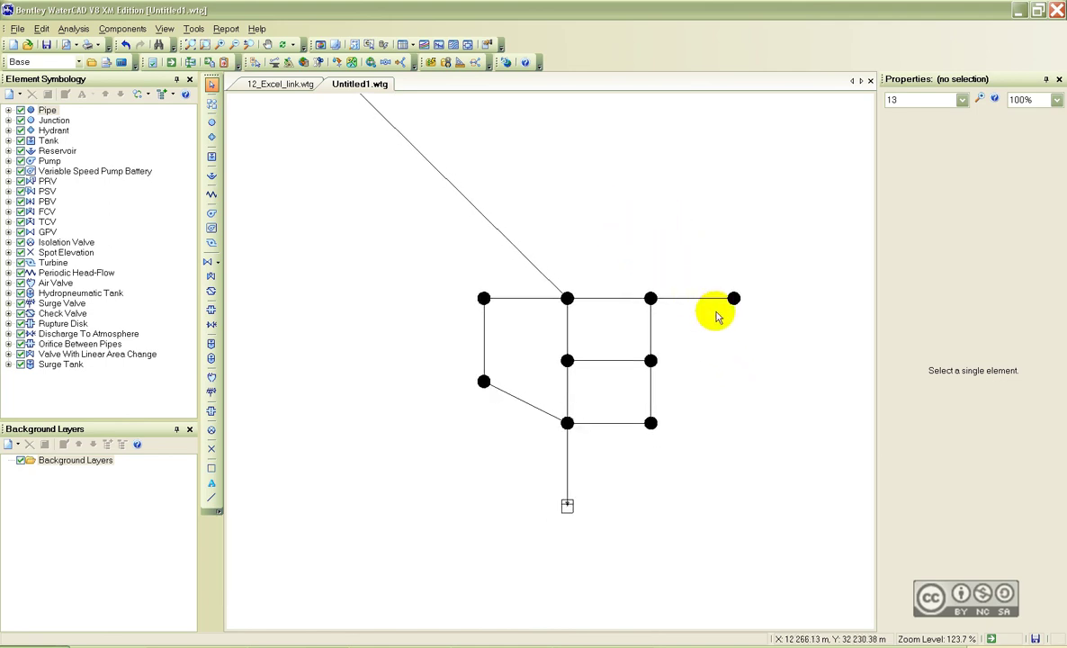
middle_drag(718, 314, 604, 312)
click(621, 295)
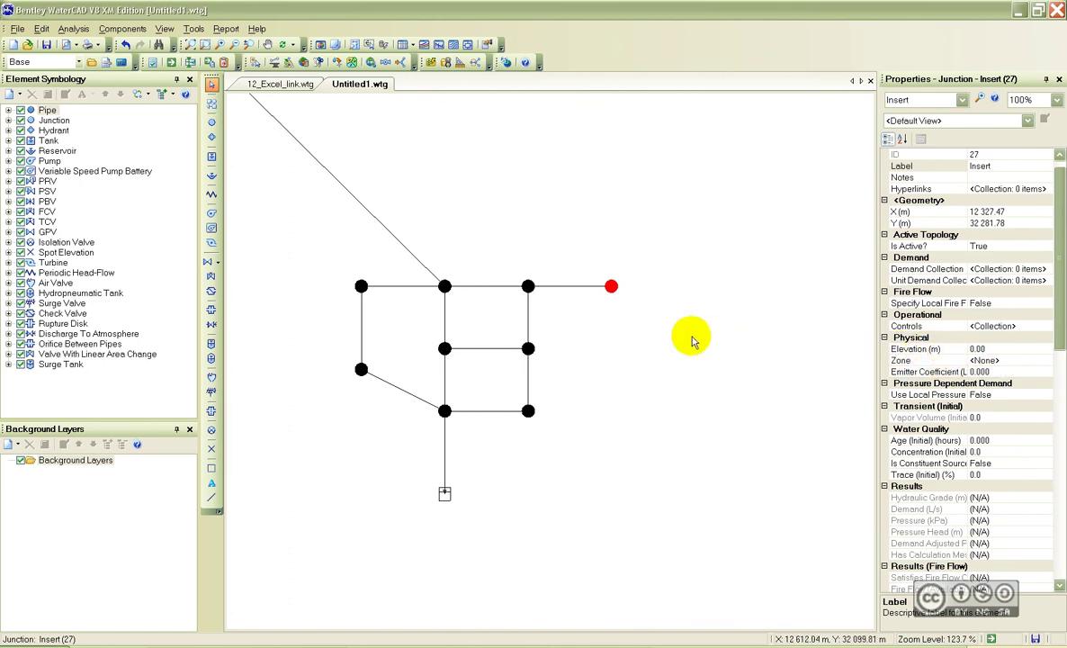
click(647, 315)
- Move the middle junction J-8 off the vertical pipe to test its pipe connections, and undo the move
middle_drag(610, 324, 698, 339)
scroll(684, 359, down, 2)
scroll(691, 360, up, 3)
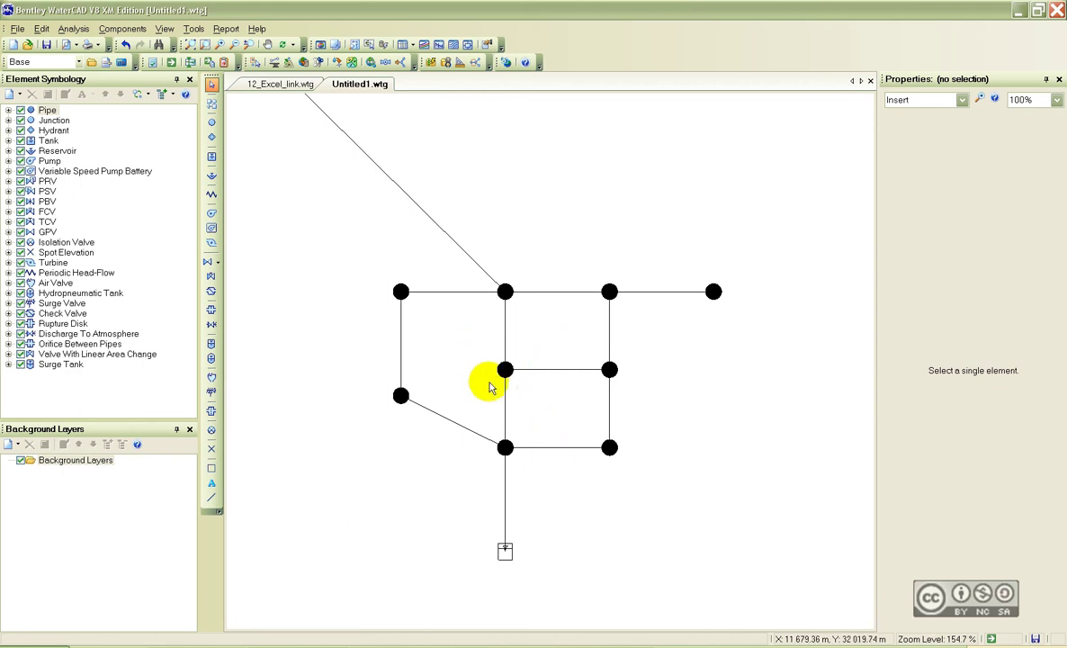
scroll(536, 388, up, 3)
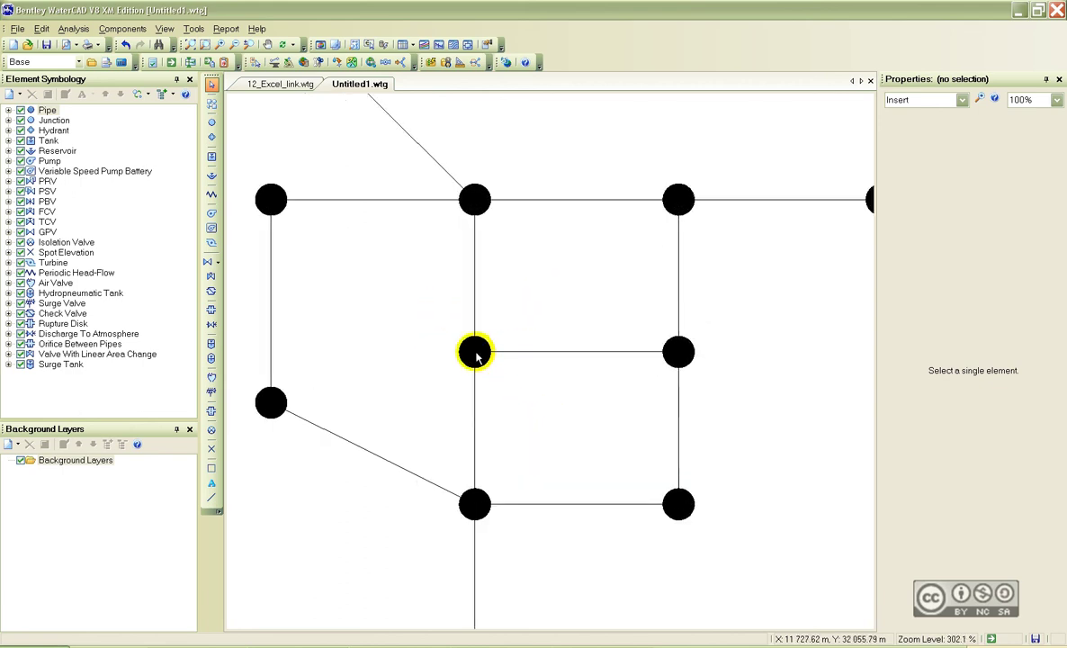
drag(484, 357, 538, 329)
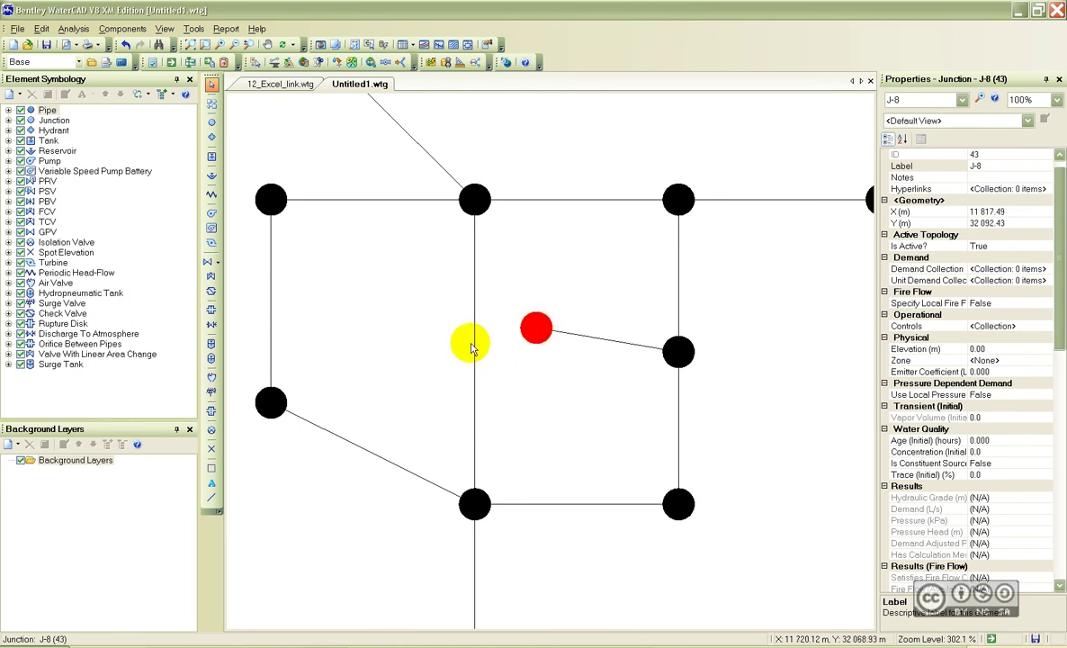
click(127, 47)
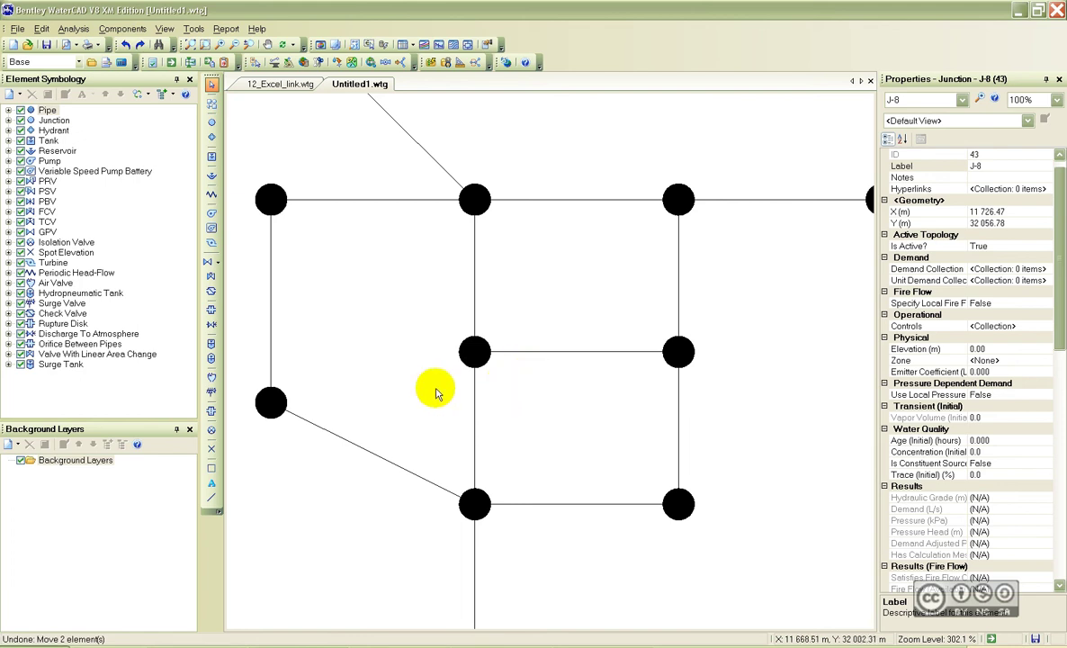